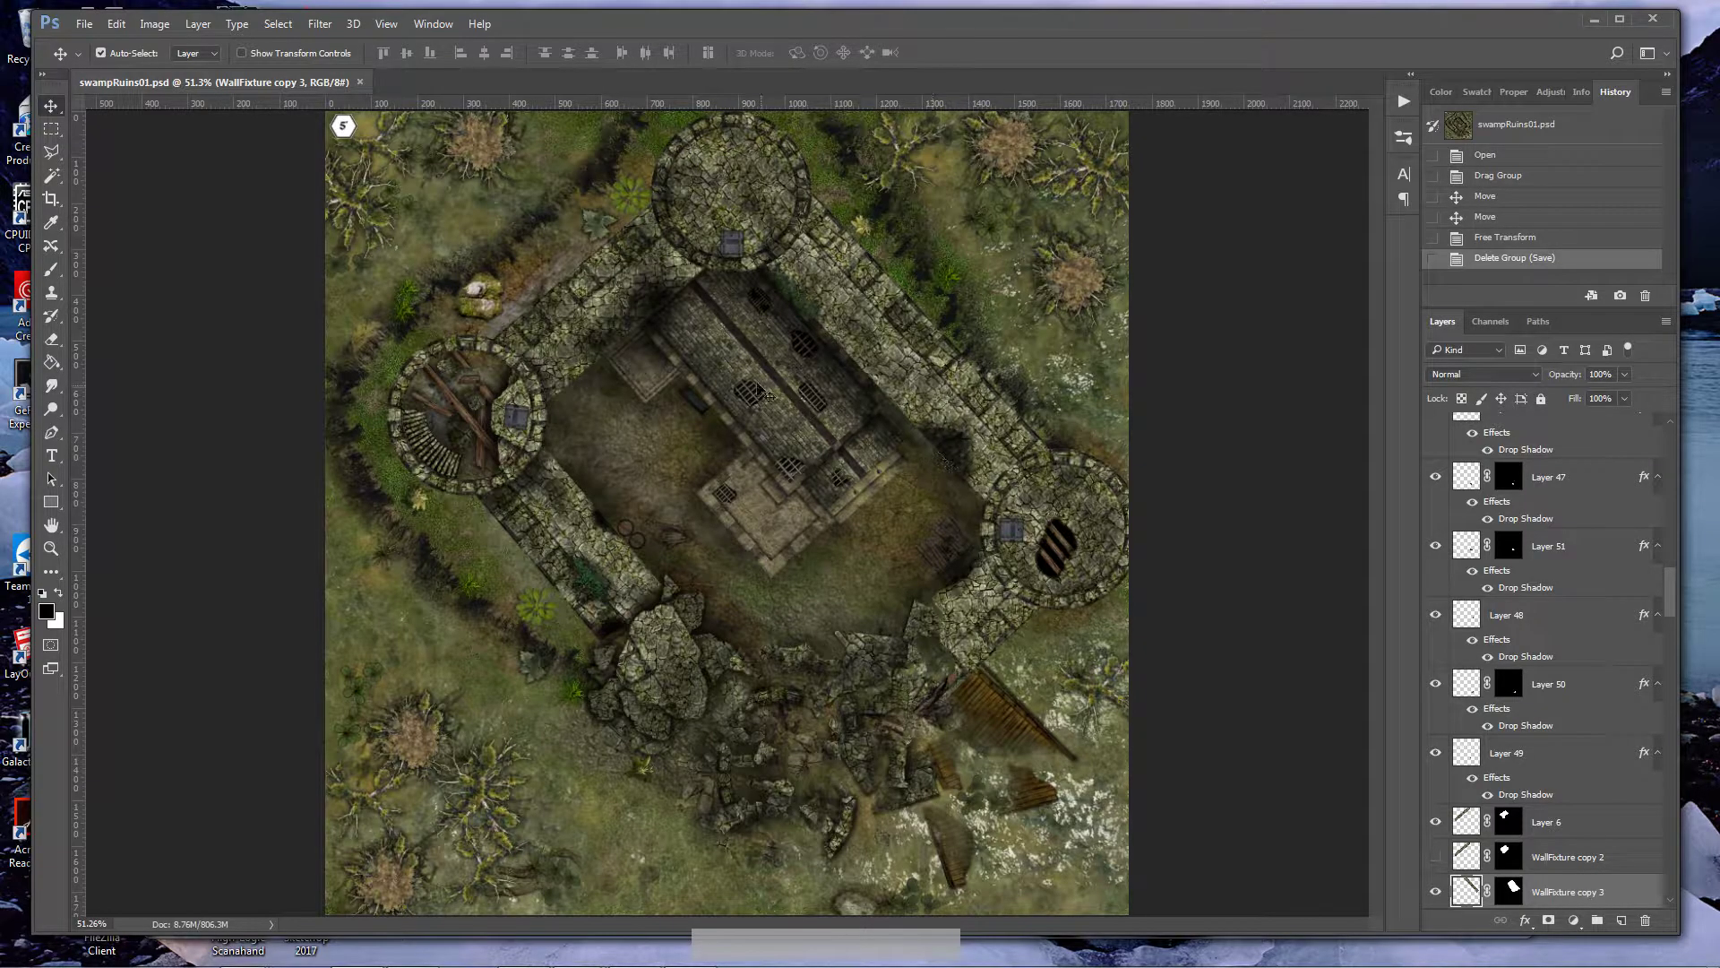
pyautogui.click(52, 548)
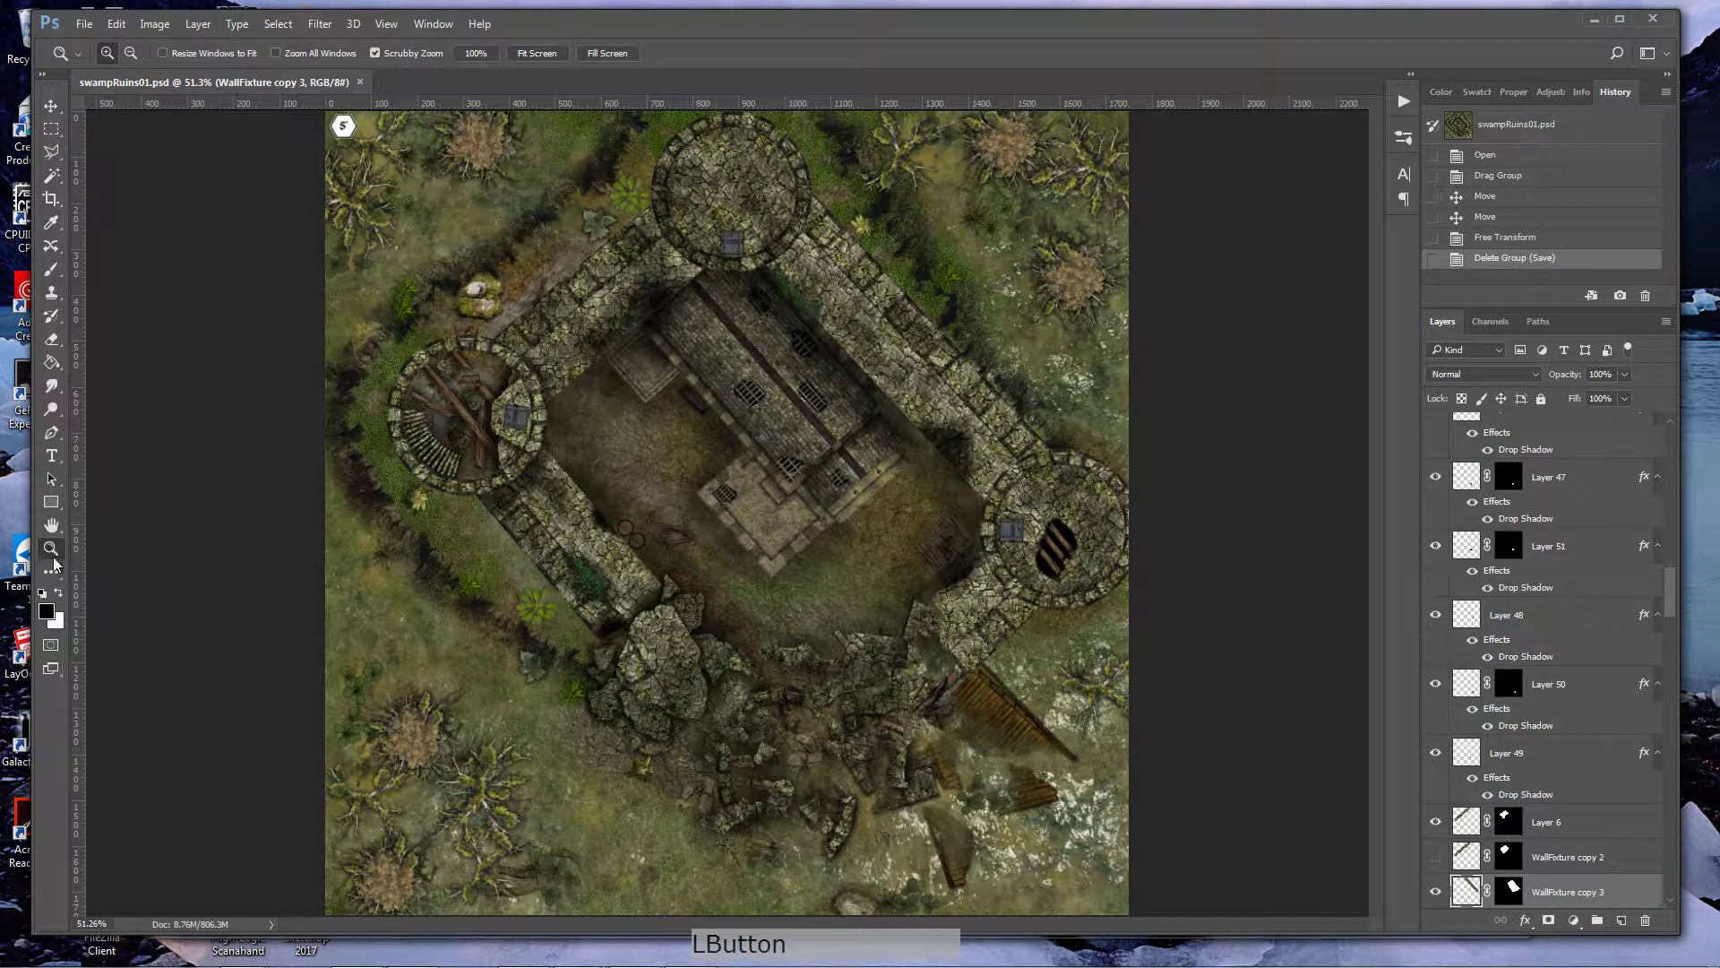
pyautogui.doubleClick(51, 548)
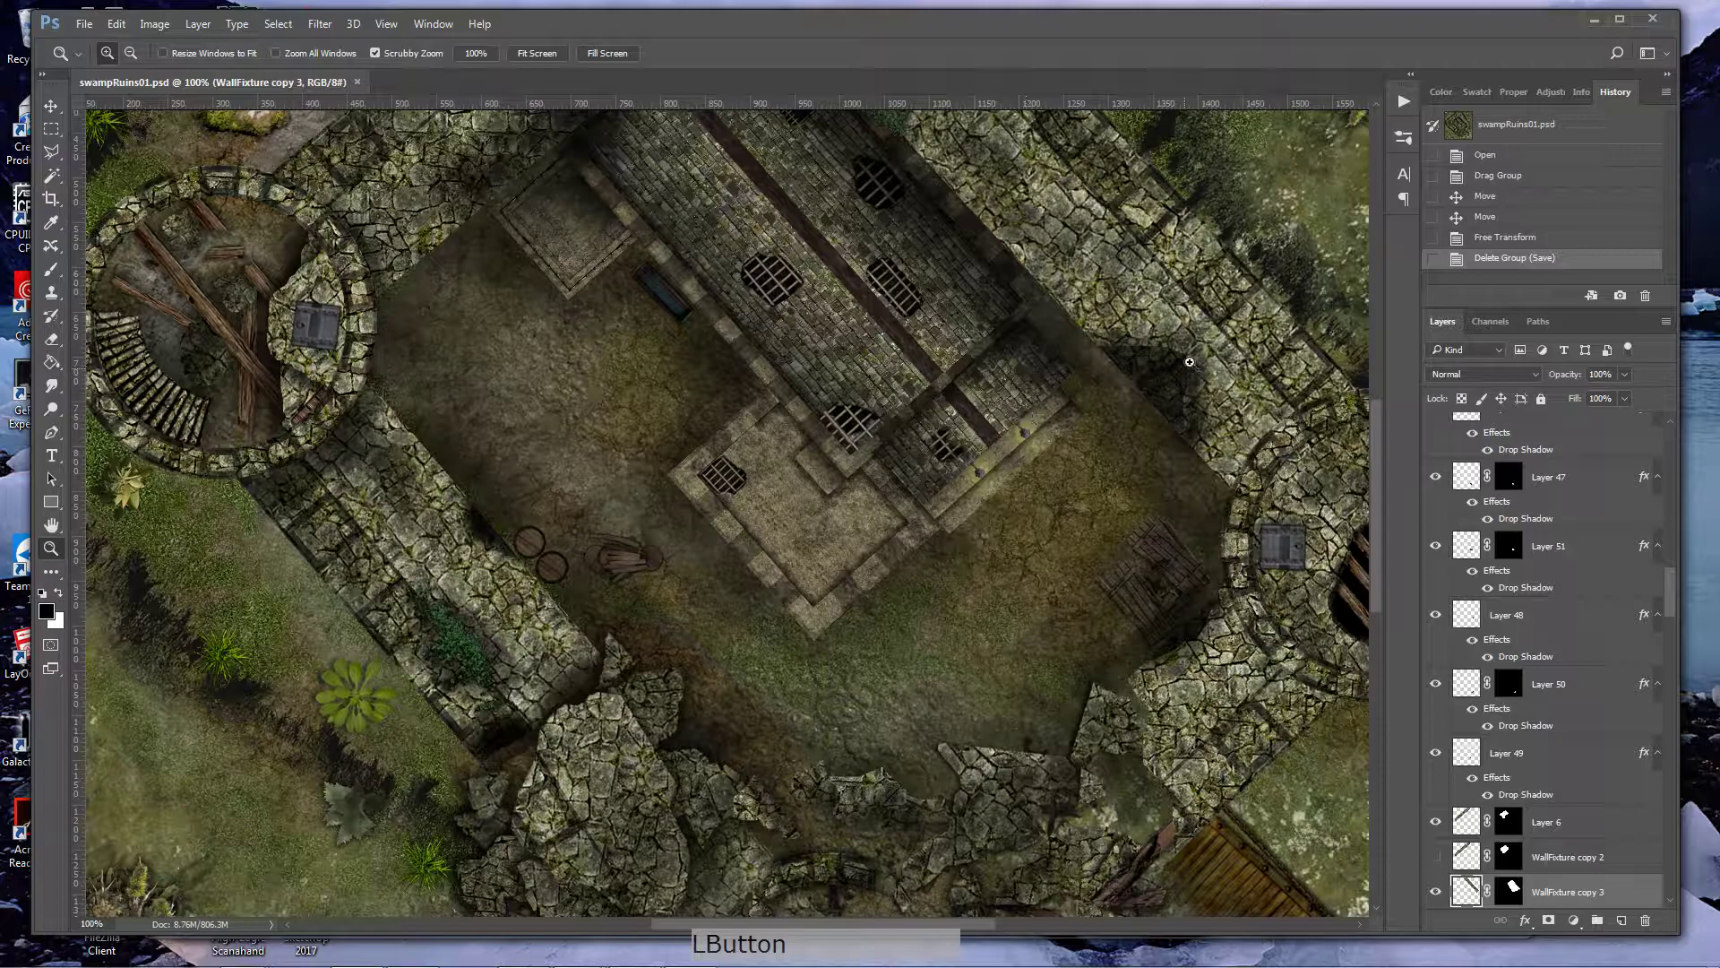
pyautogui.scroll(5, 664, 380)
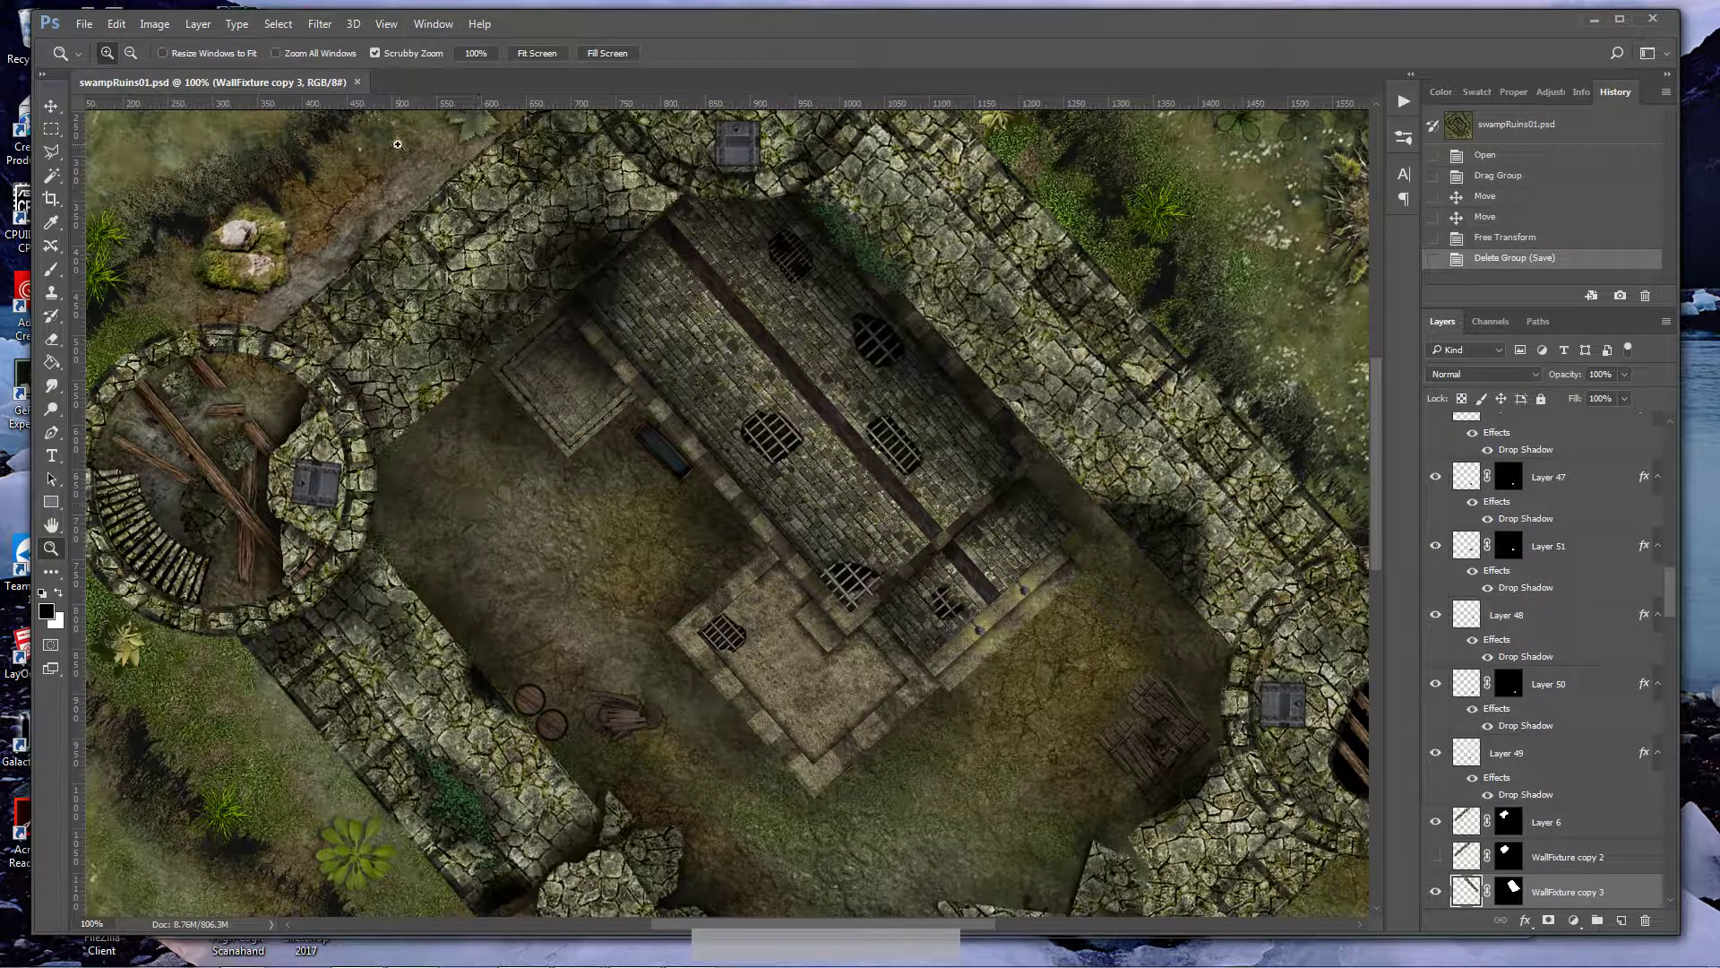
# - Open castleWall01.psd from the Parts folder inside the prefab folder
pyautogui.click(84, 24)
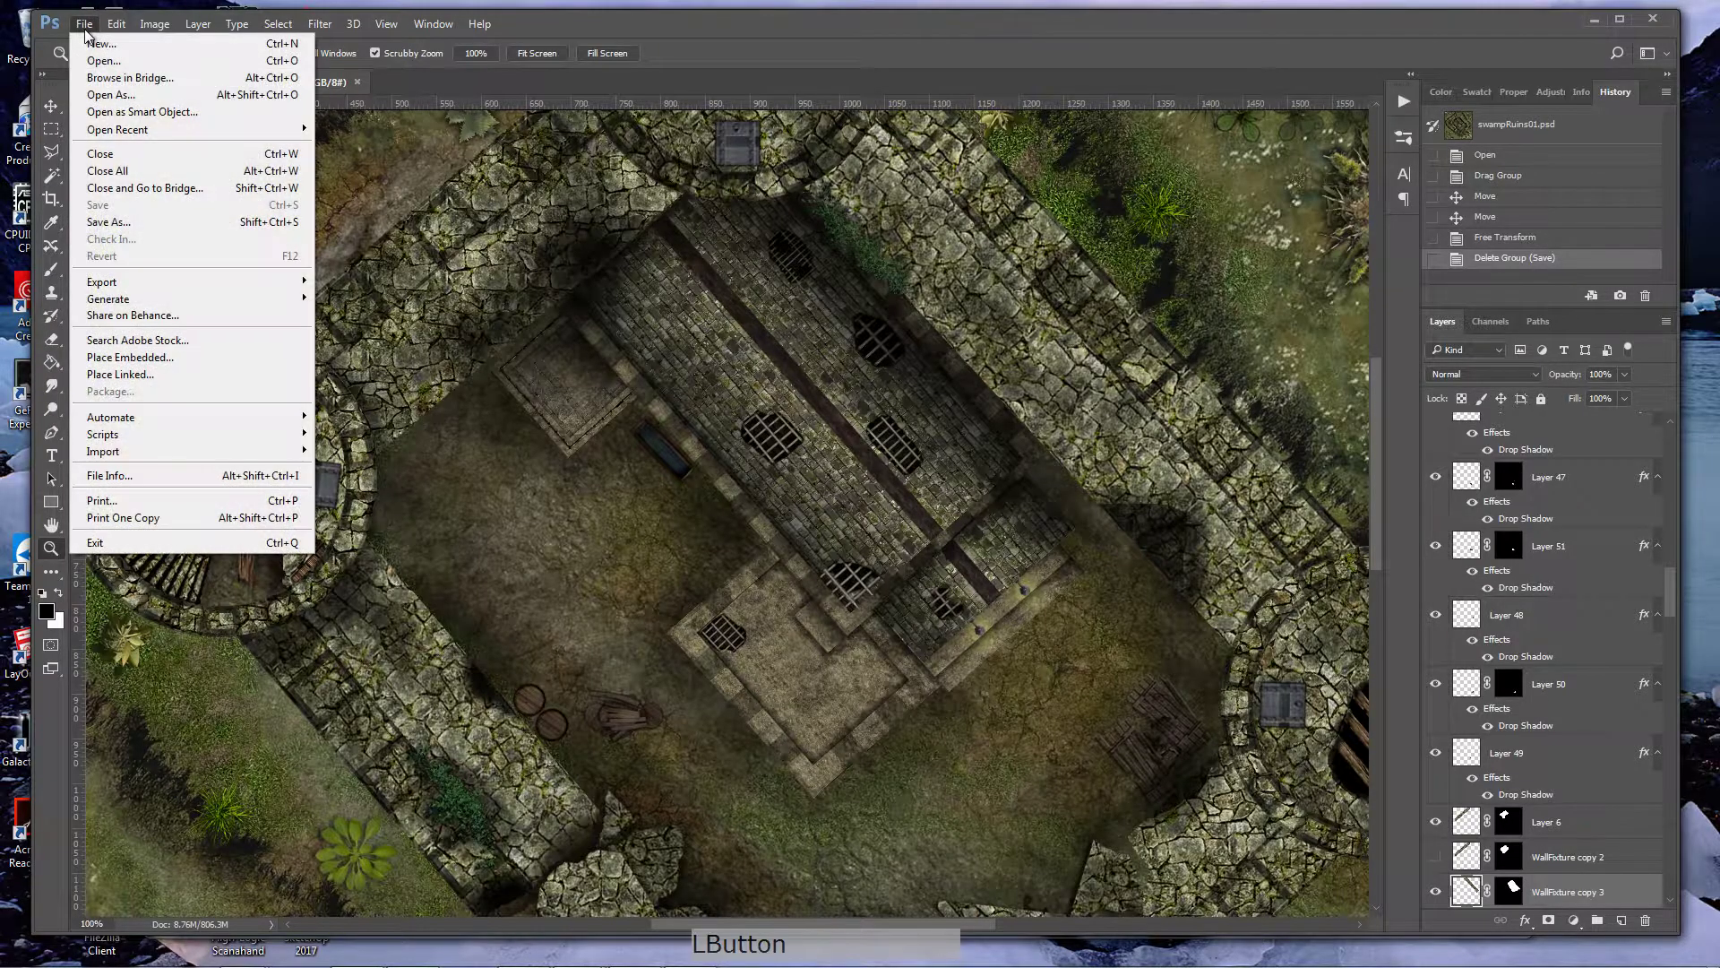
pyautogui.click(93, 56)
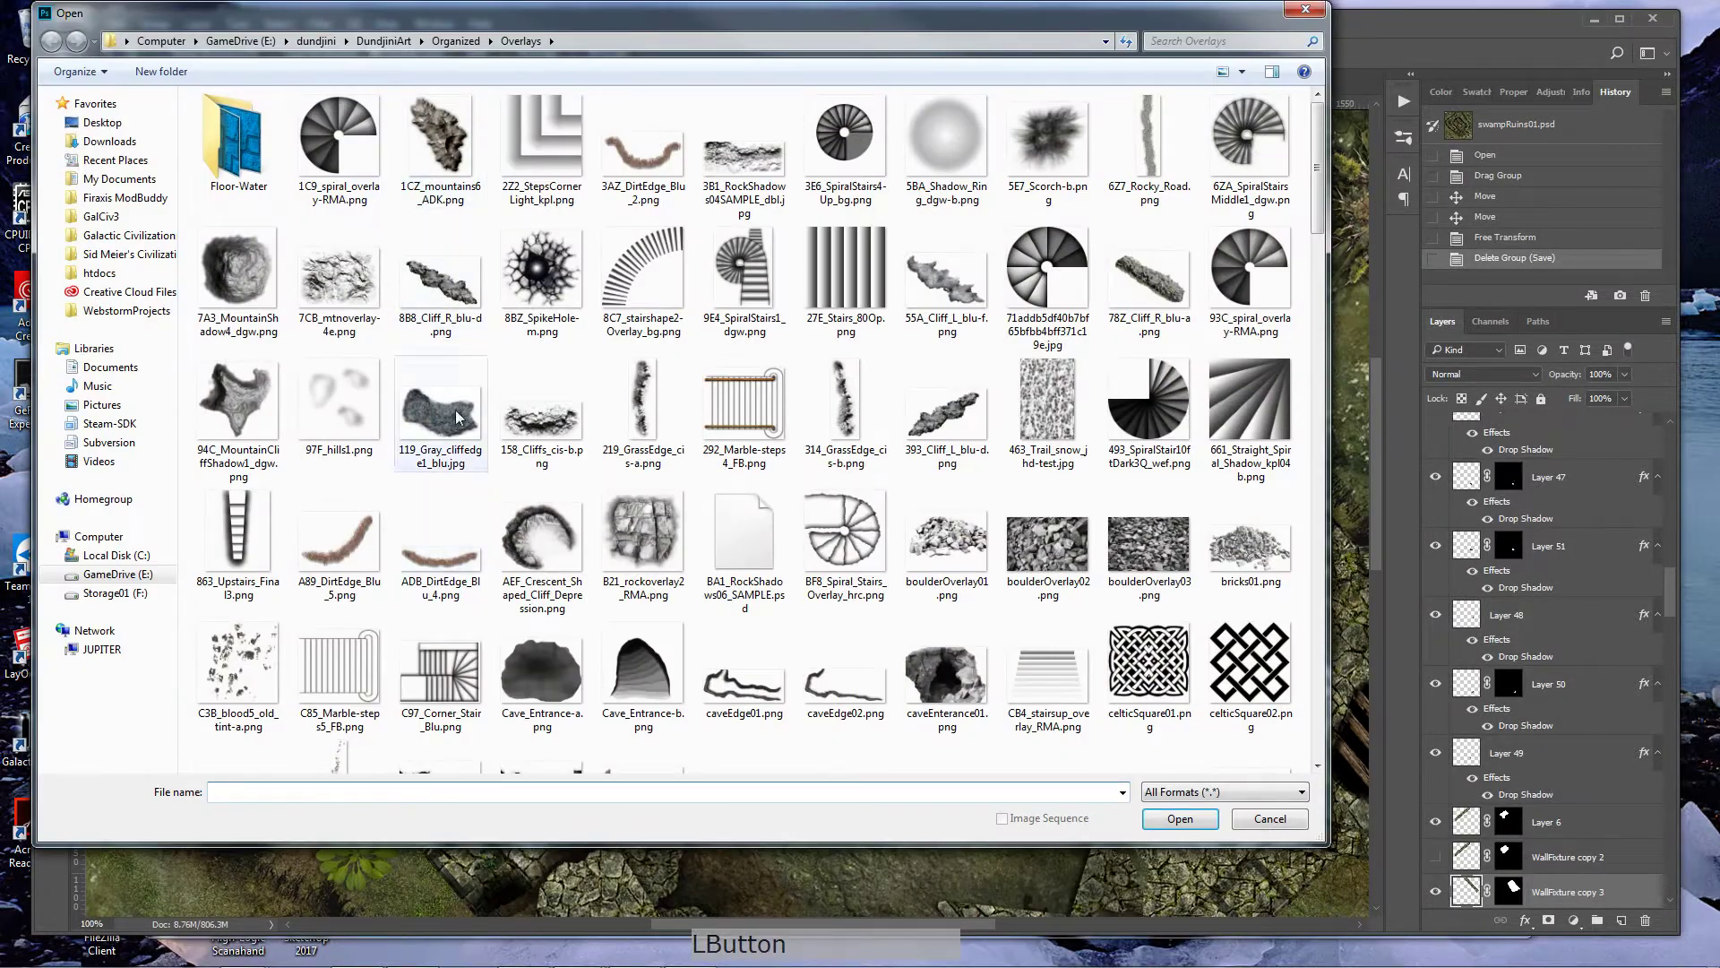
pyautogui.click(383, 41)
pyautogui.doubleClick(242, 162)
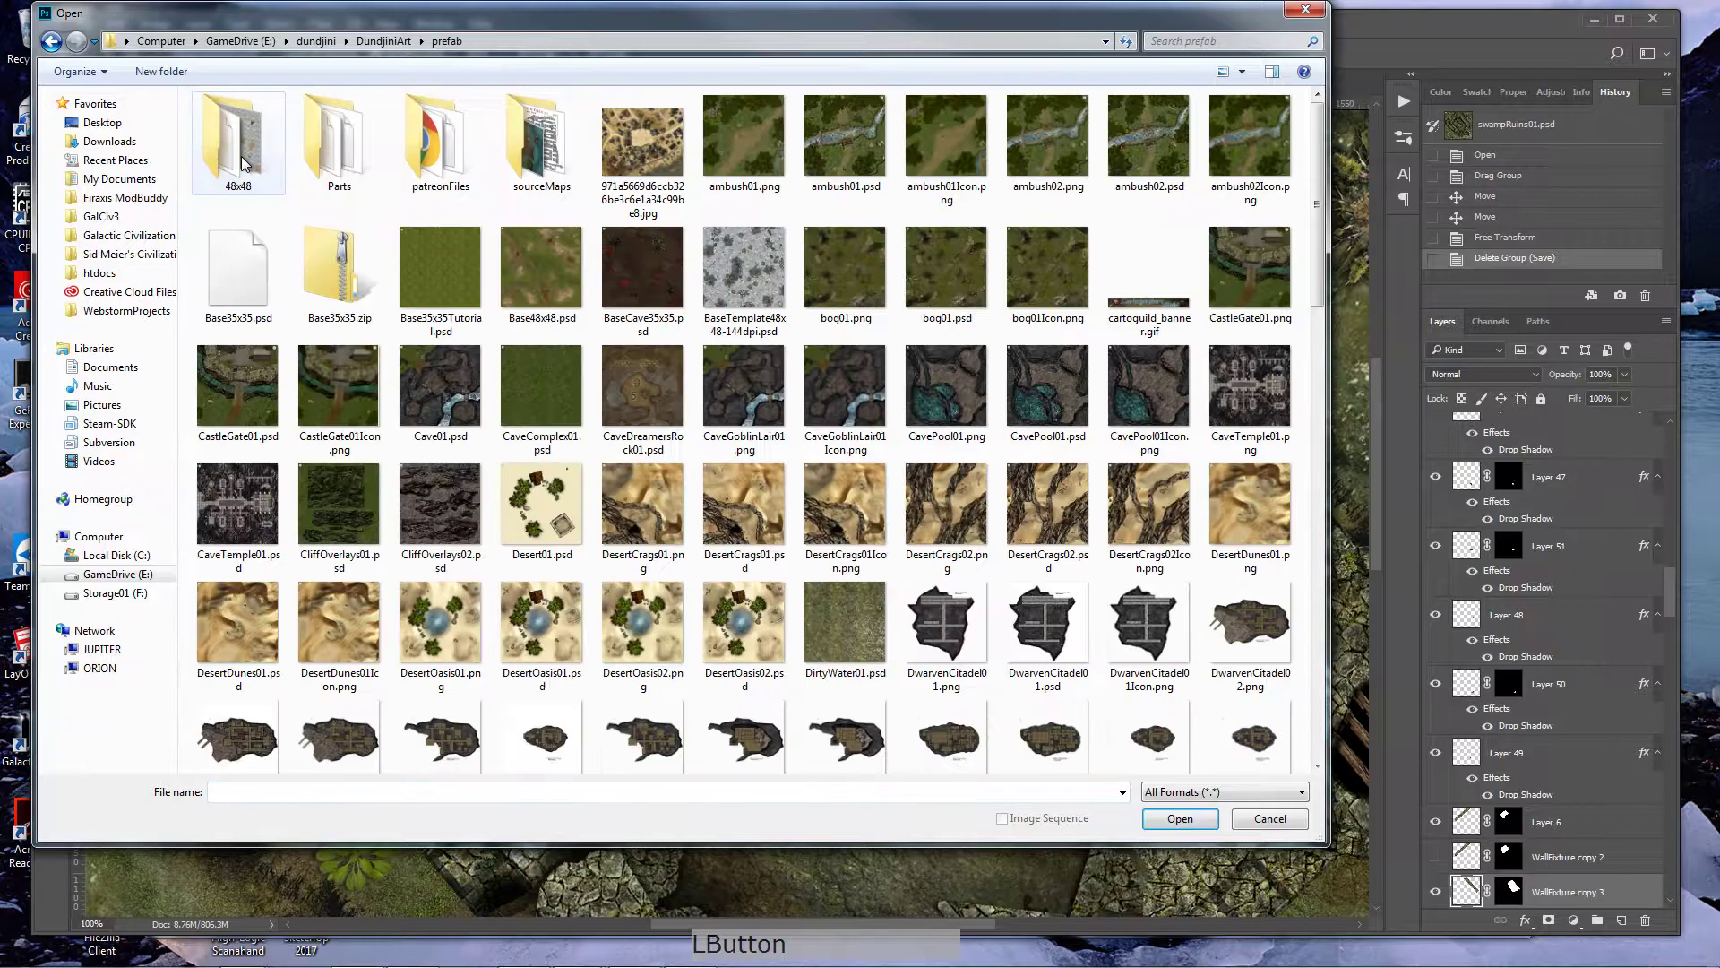
pyautogui.doubleClick(336, 173)
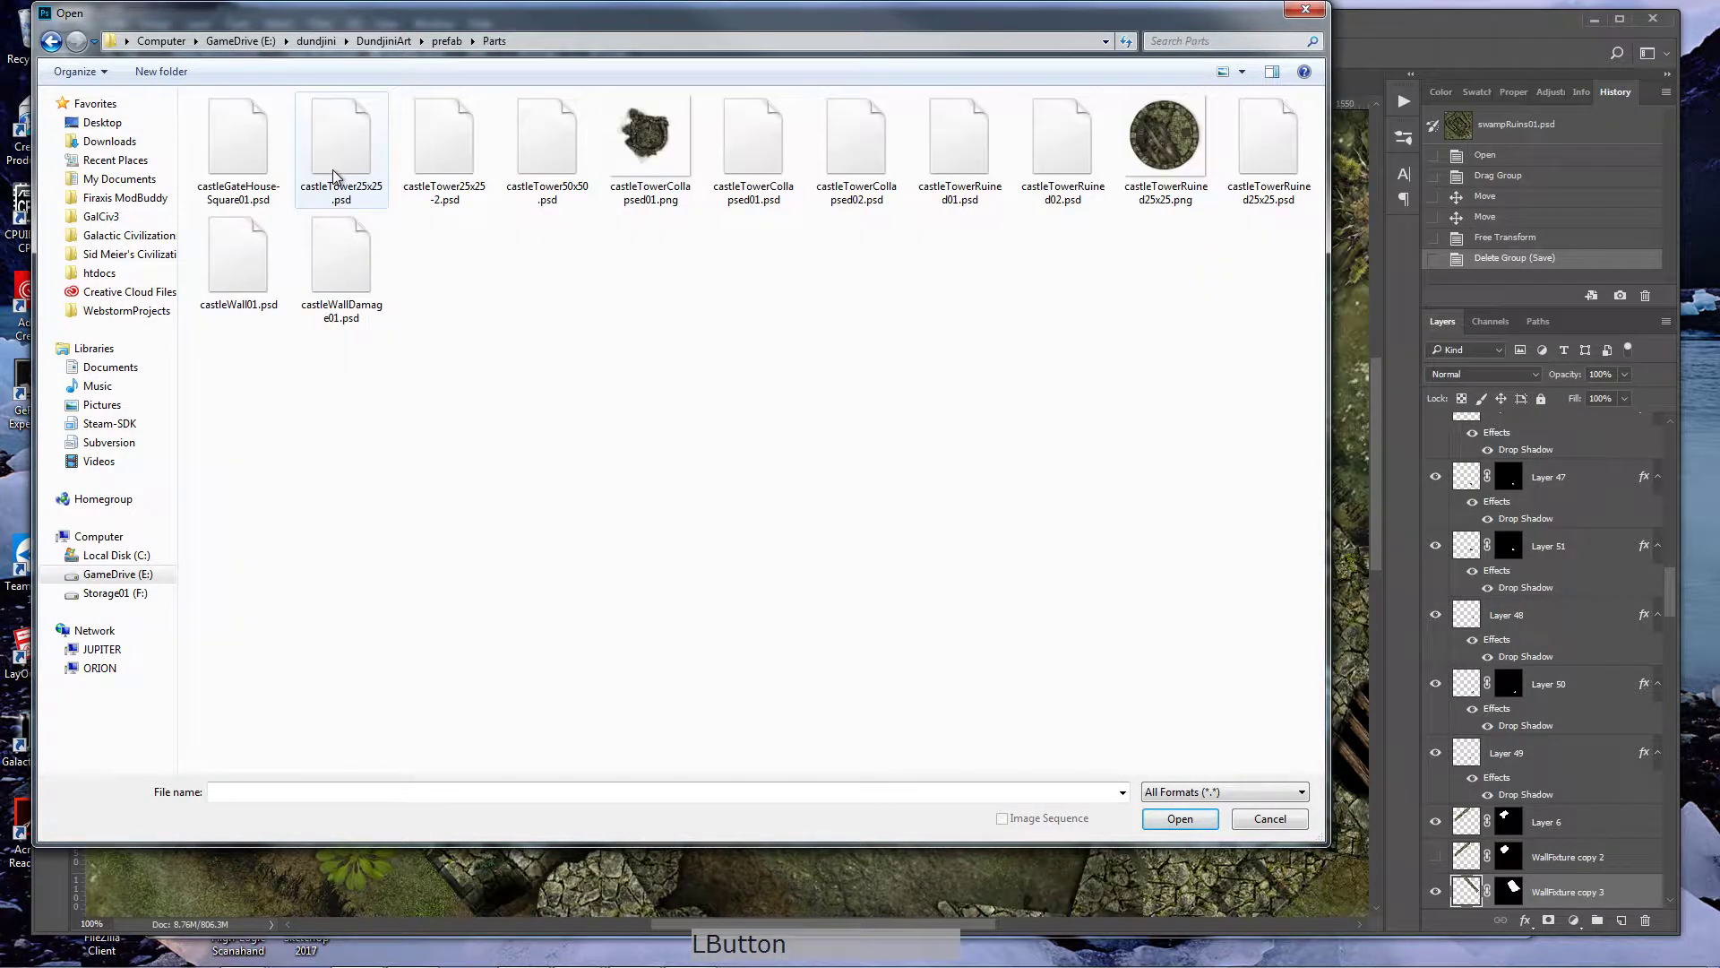
pyautogui.doubleClick(238, 260)
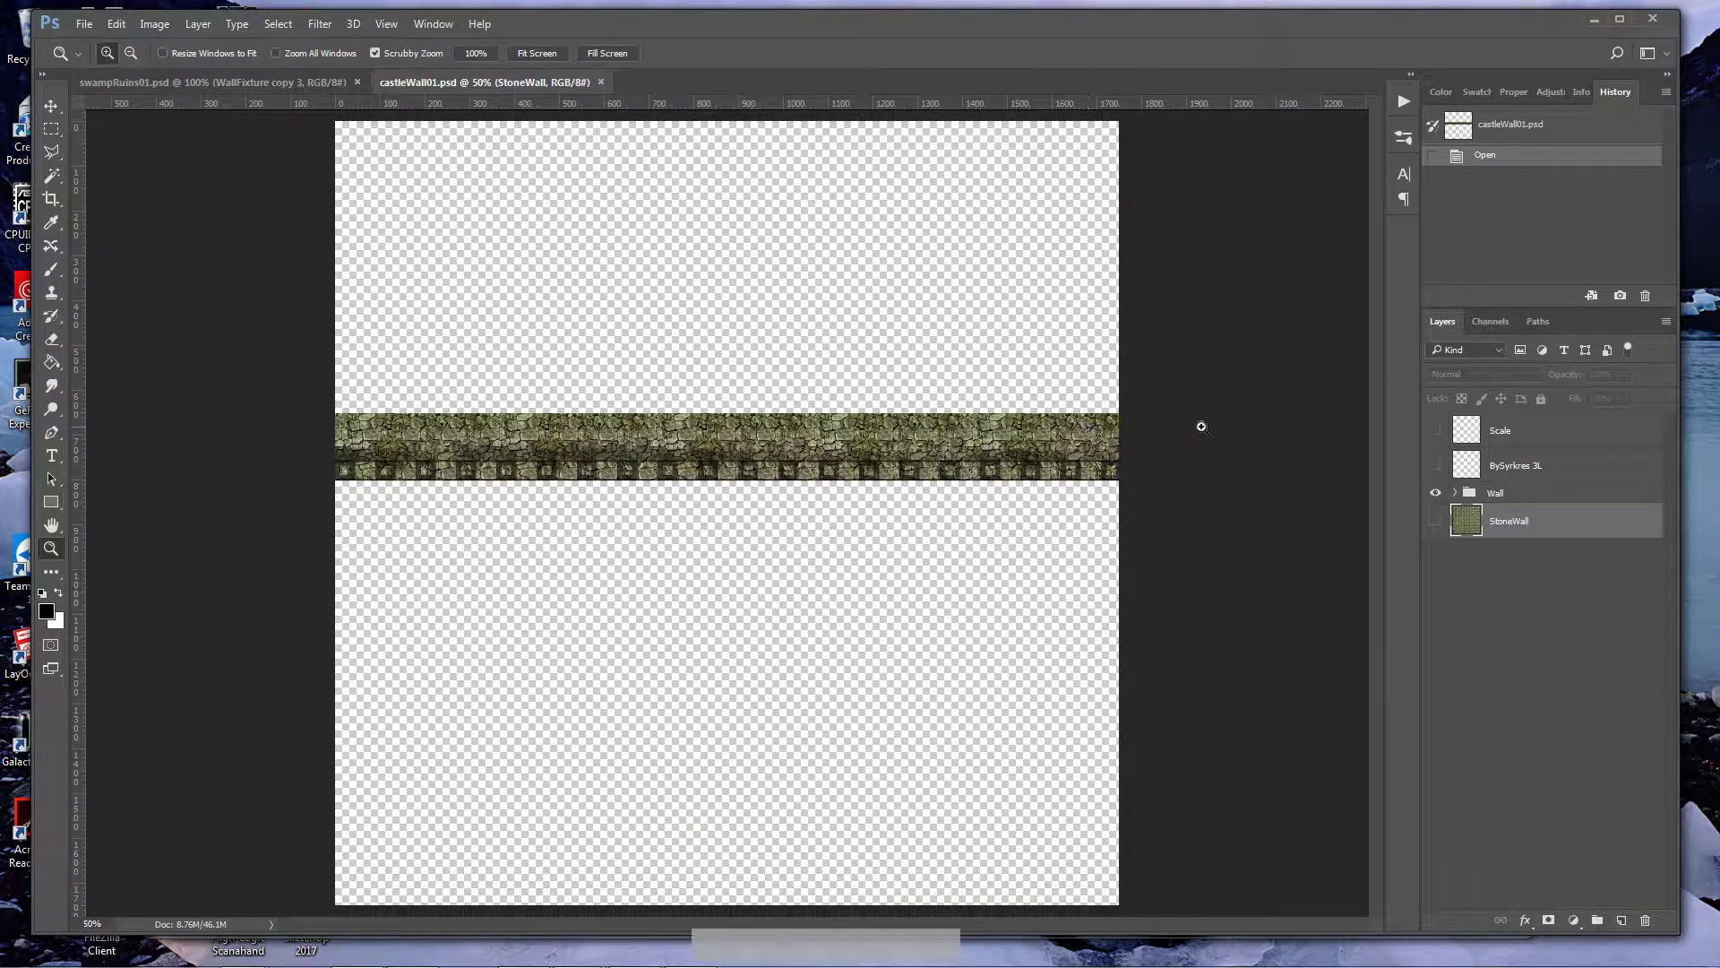
# - Examine what each layer in the Wall group contributes: StoneWall, Wall Shadow, Outerwall shadow and Battlements
pyautogui.click(1457, 494)
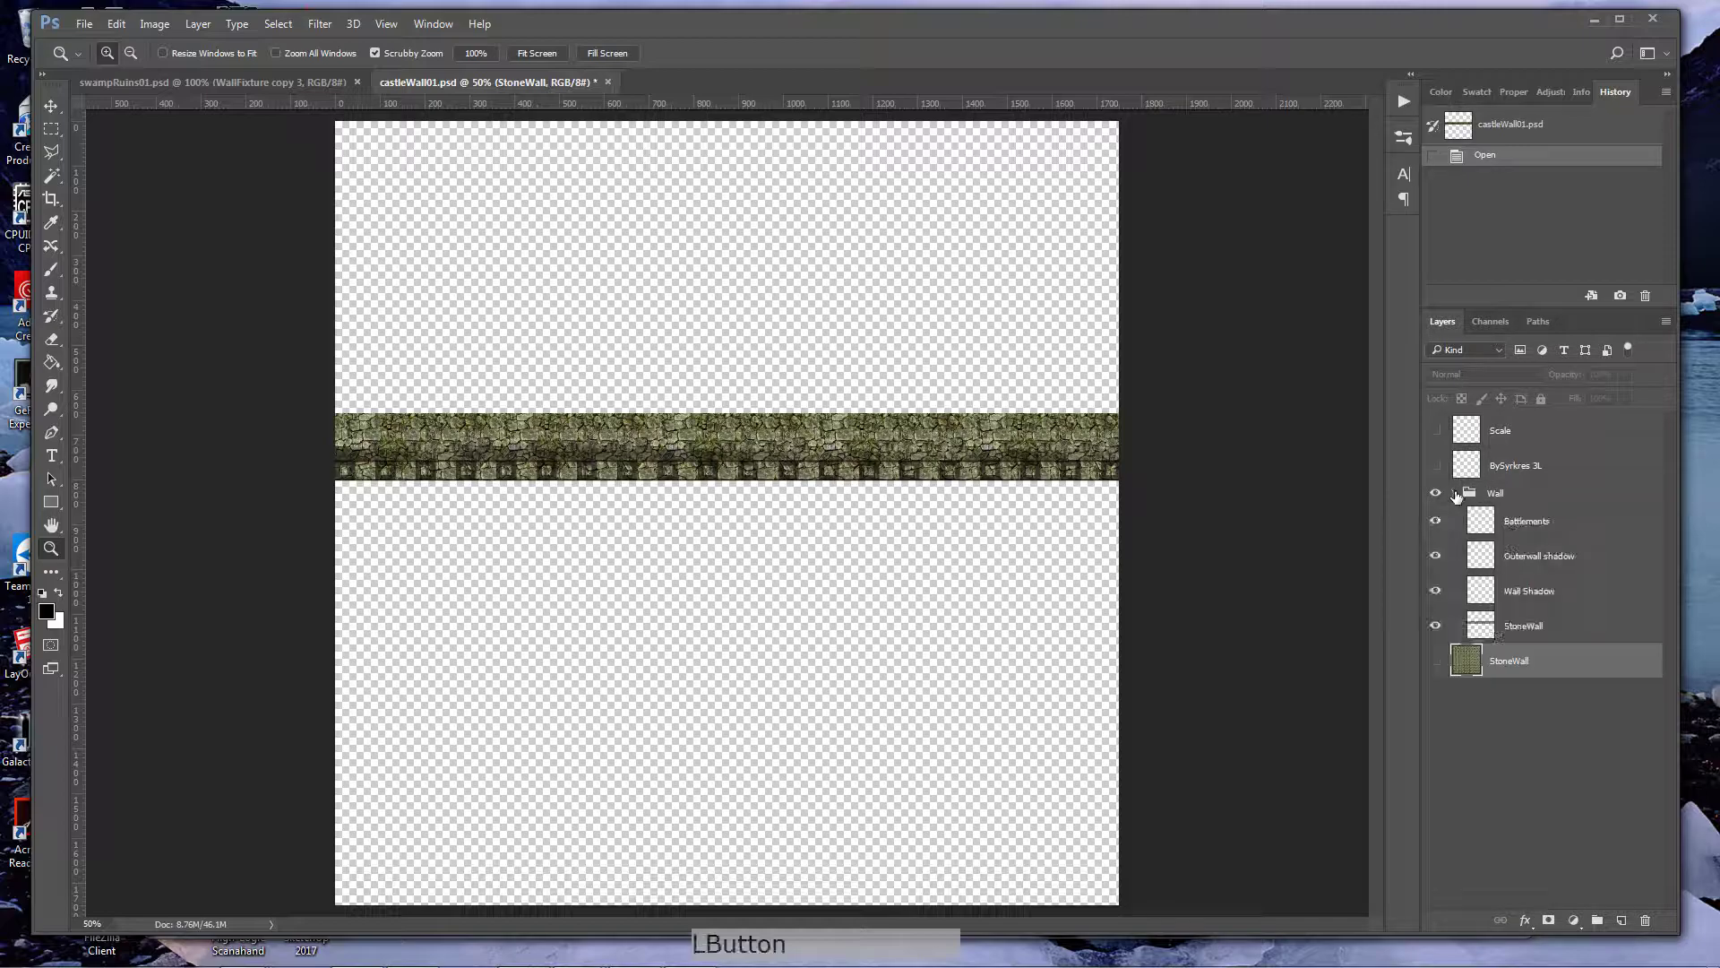
pyautogui.click(1437, 626)
pyautogui.click(1436, 627)
pyautogui.click(1437, 626)
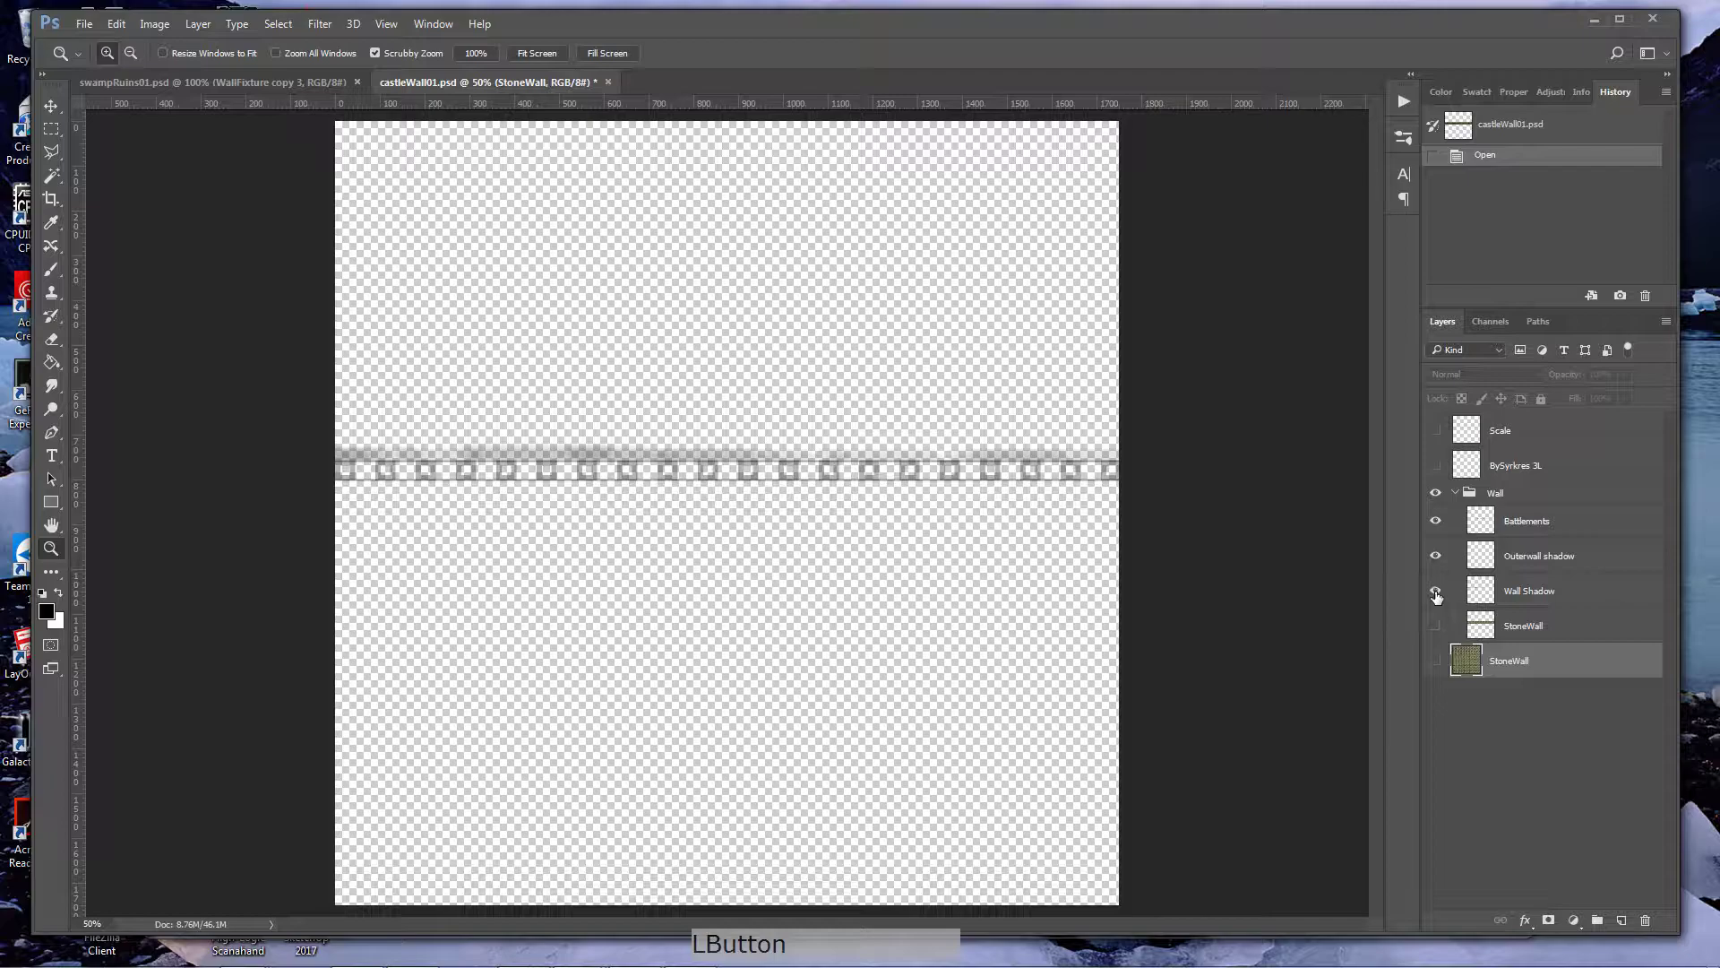
pyautogui.click(1436, 592)
pyautogui.click(1437, 592)
pyautogui.click(1437, 556)
pyautogui.click(1436, 557)
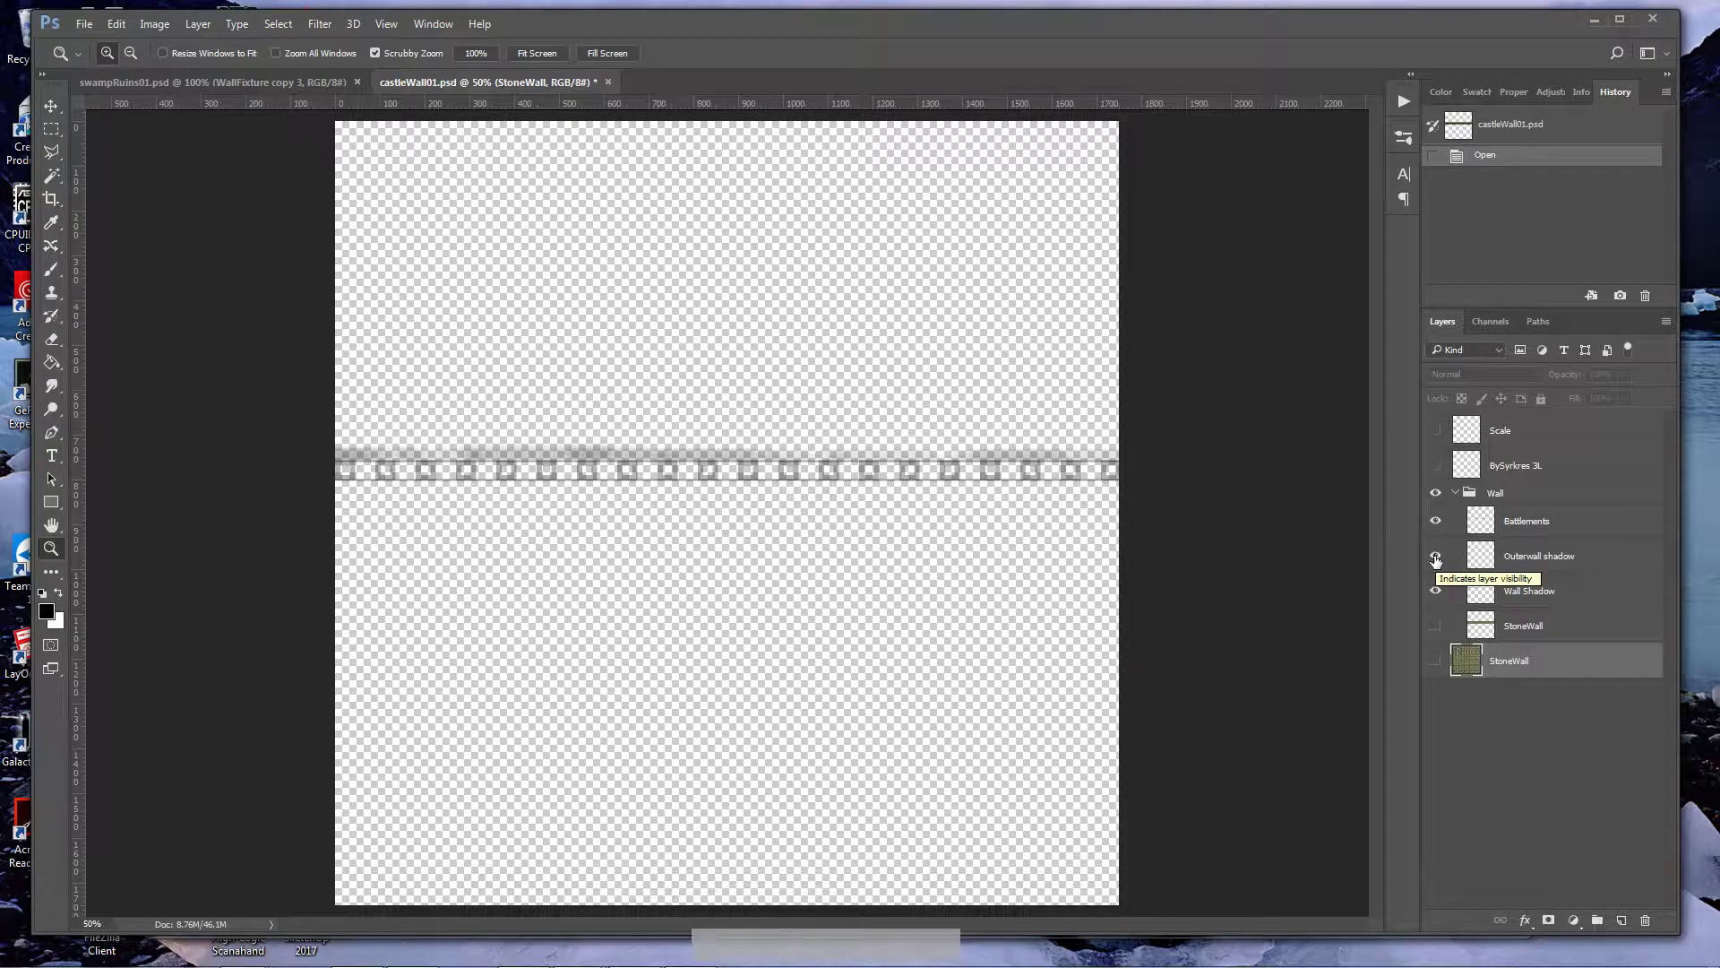
pyautogui.click(1436, 556)
pyautogui.click(1437, 556)
pyautogui.click(1436, 522)
pyautogui.click(1436, 523)
pyautogui.click(1437, 627)
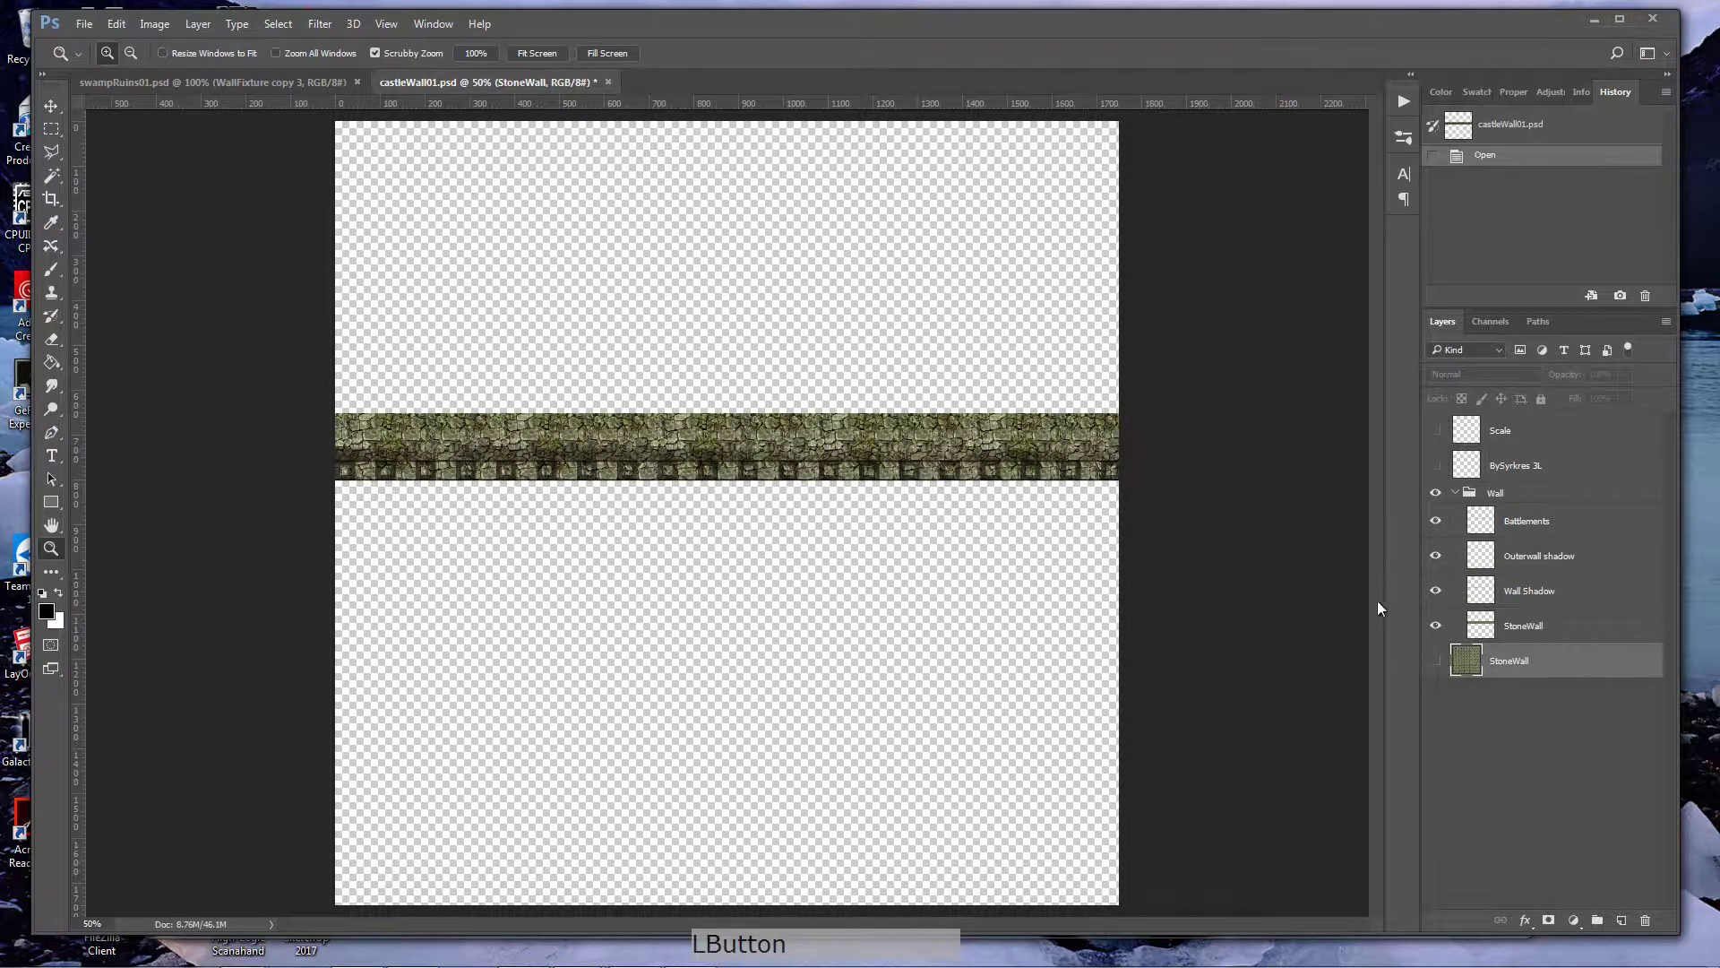
pyautogui.click(1541, 522)
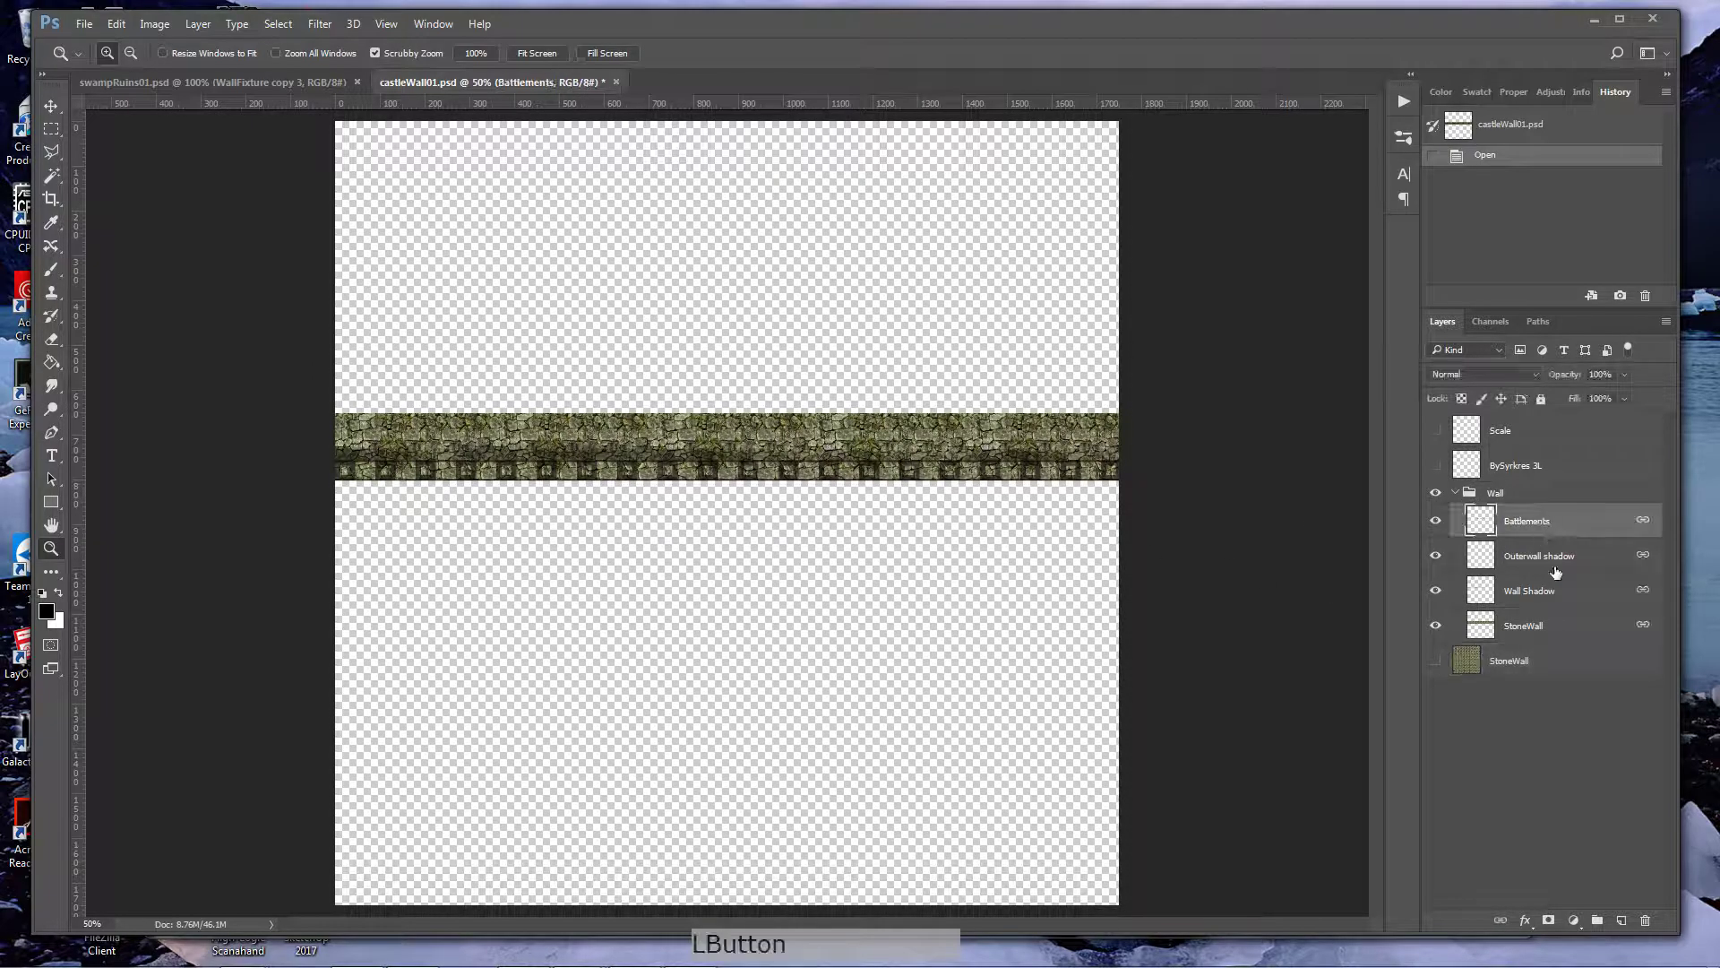
# - Duplicate the Wall group as "Wall Damaged" and move the copy straight down below the original wall
pyautogui.click(1458, 495)
pyautogui.rightClick(1507, 492)
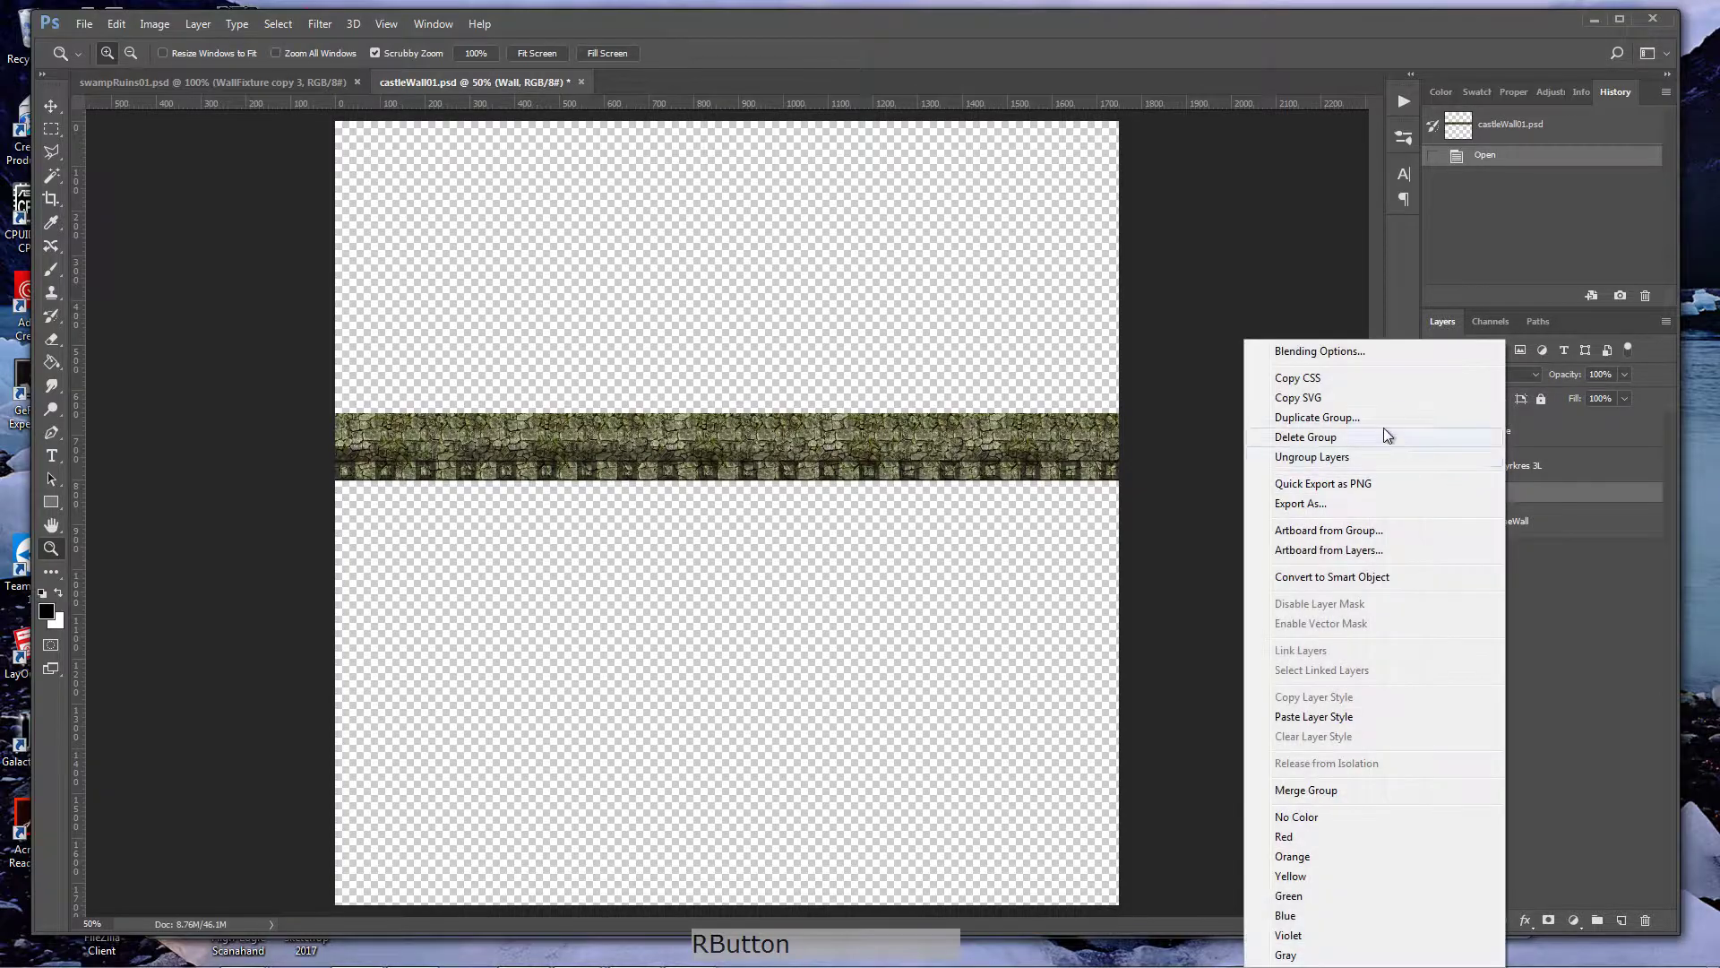
pyautogui.click(1314, 418)
pyautogui.write('Wall Damaged')
pyautogui.press('Return')
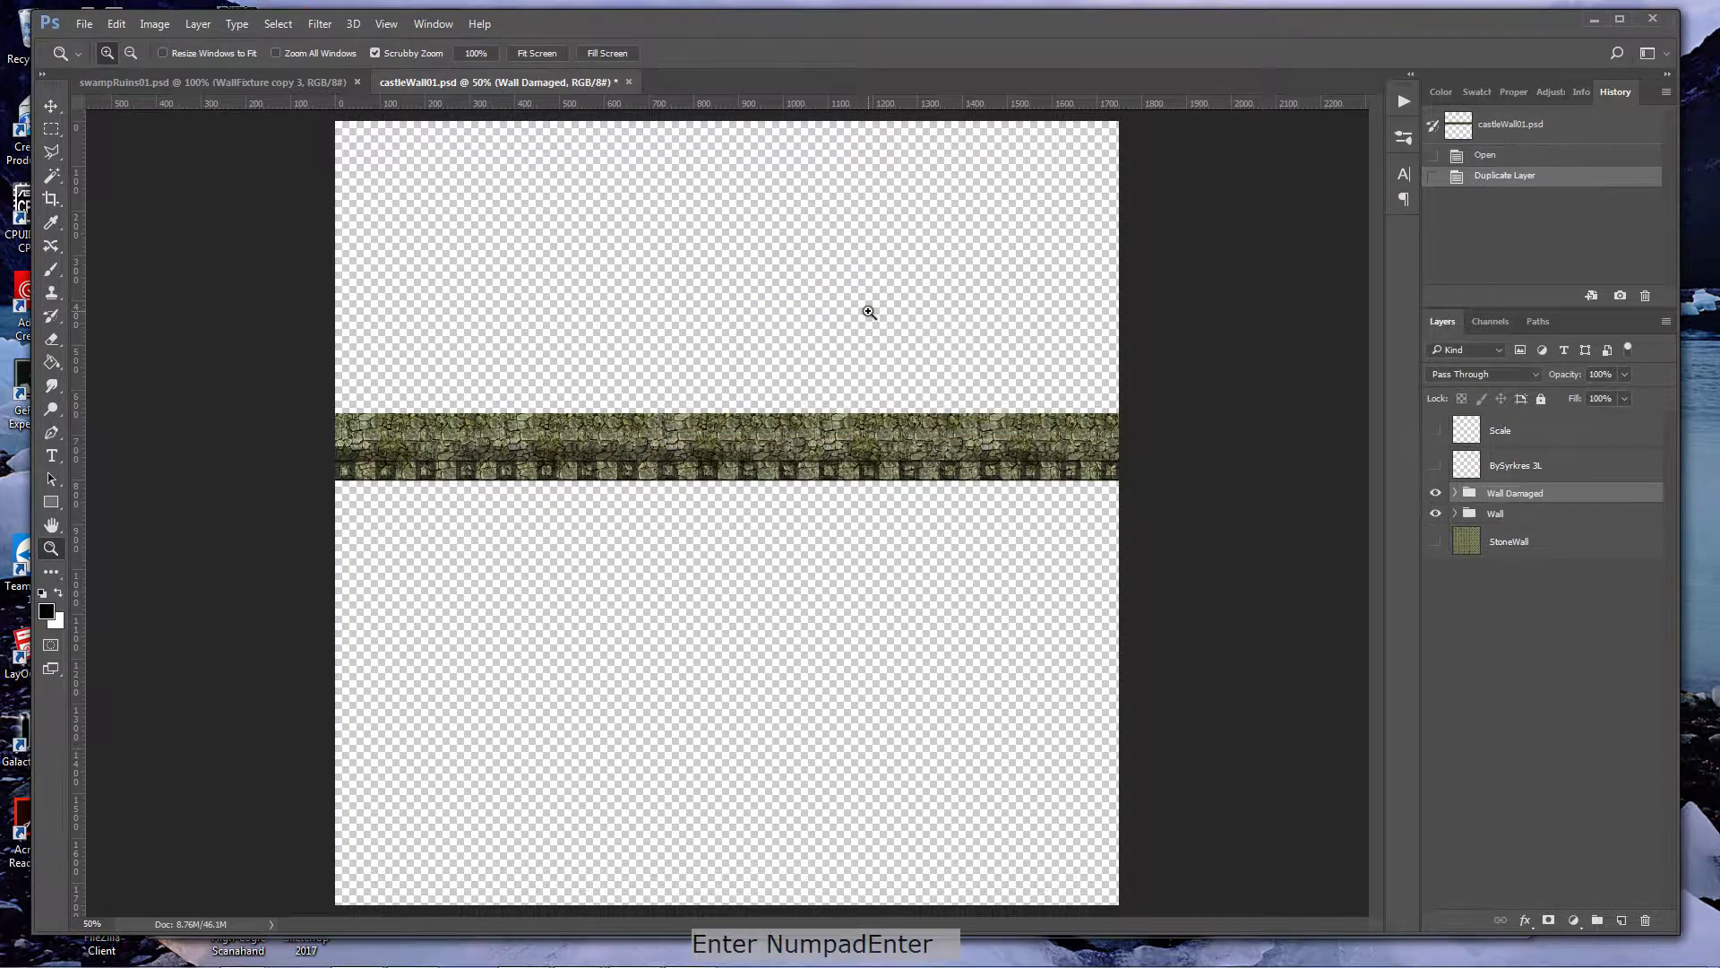
pyautogui.press('v')
pyautogui.moveTo(887, 435); pyautogui.dragTo(885, 628)
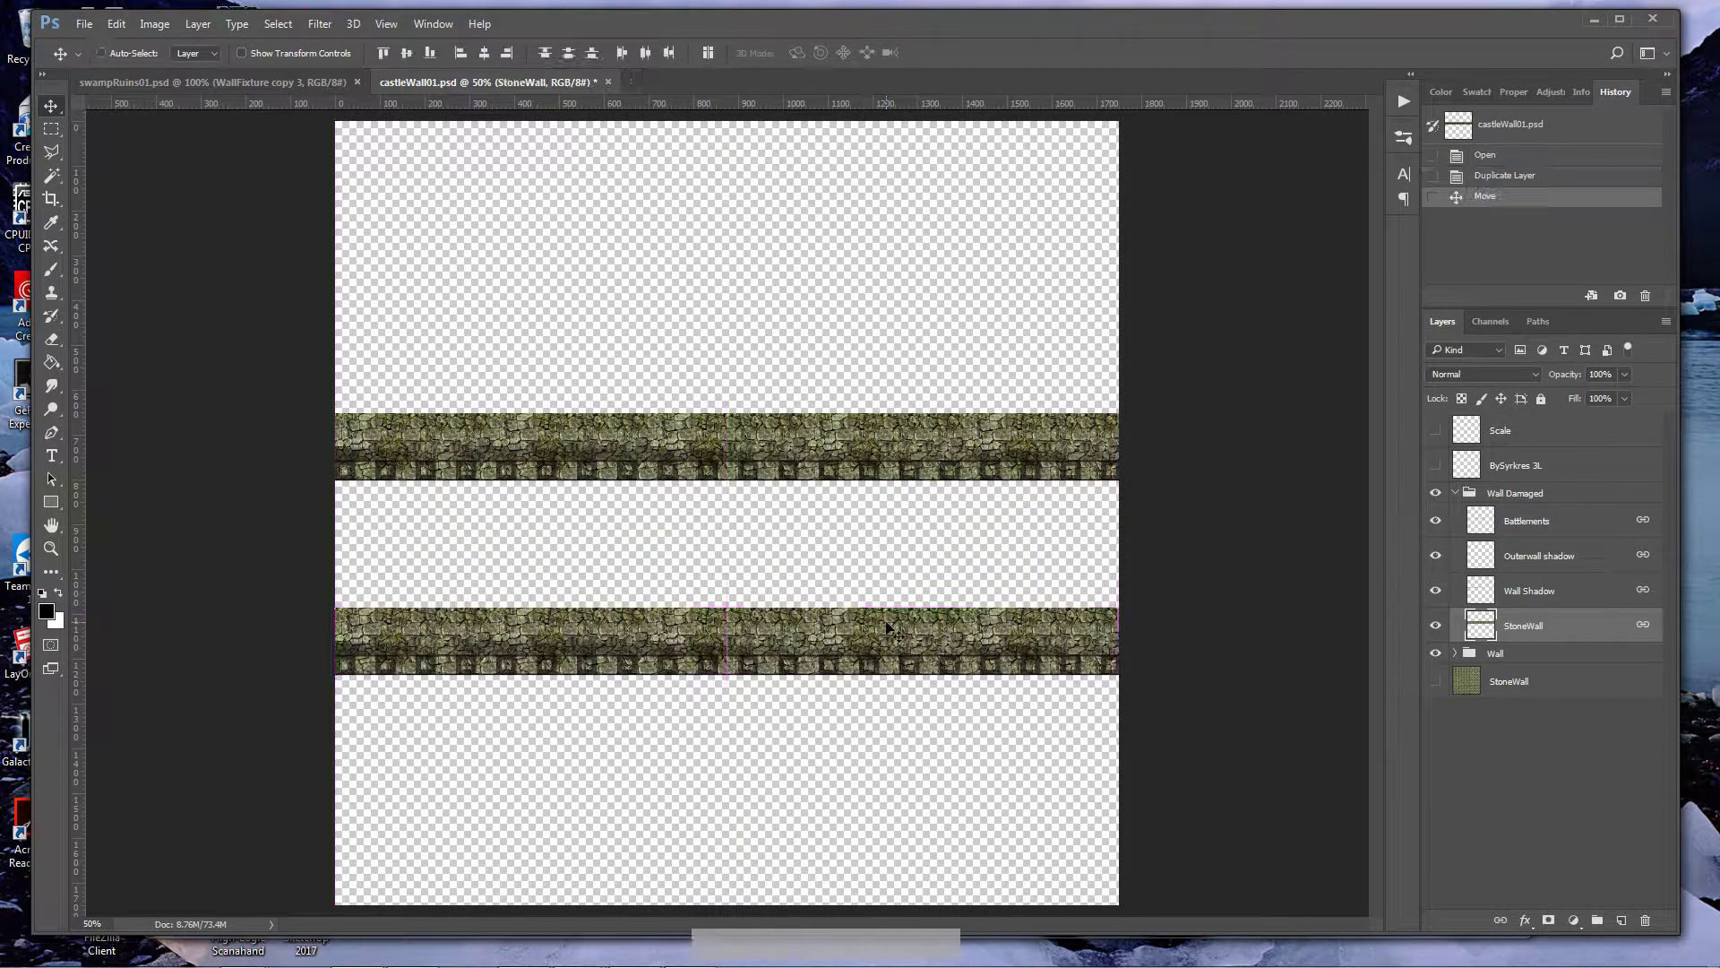
# - Add a new layer directly above StoneWall in the Wall Damaged group and name it "Damage Section 01"
pyautogui.press('z')
pyautogui.moveTo(497, 621); pyautogui.dragTo(497, 621)
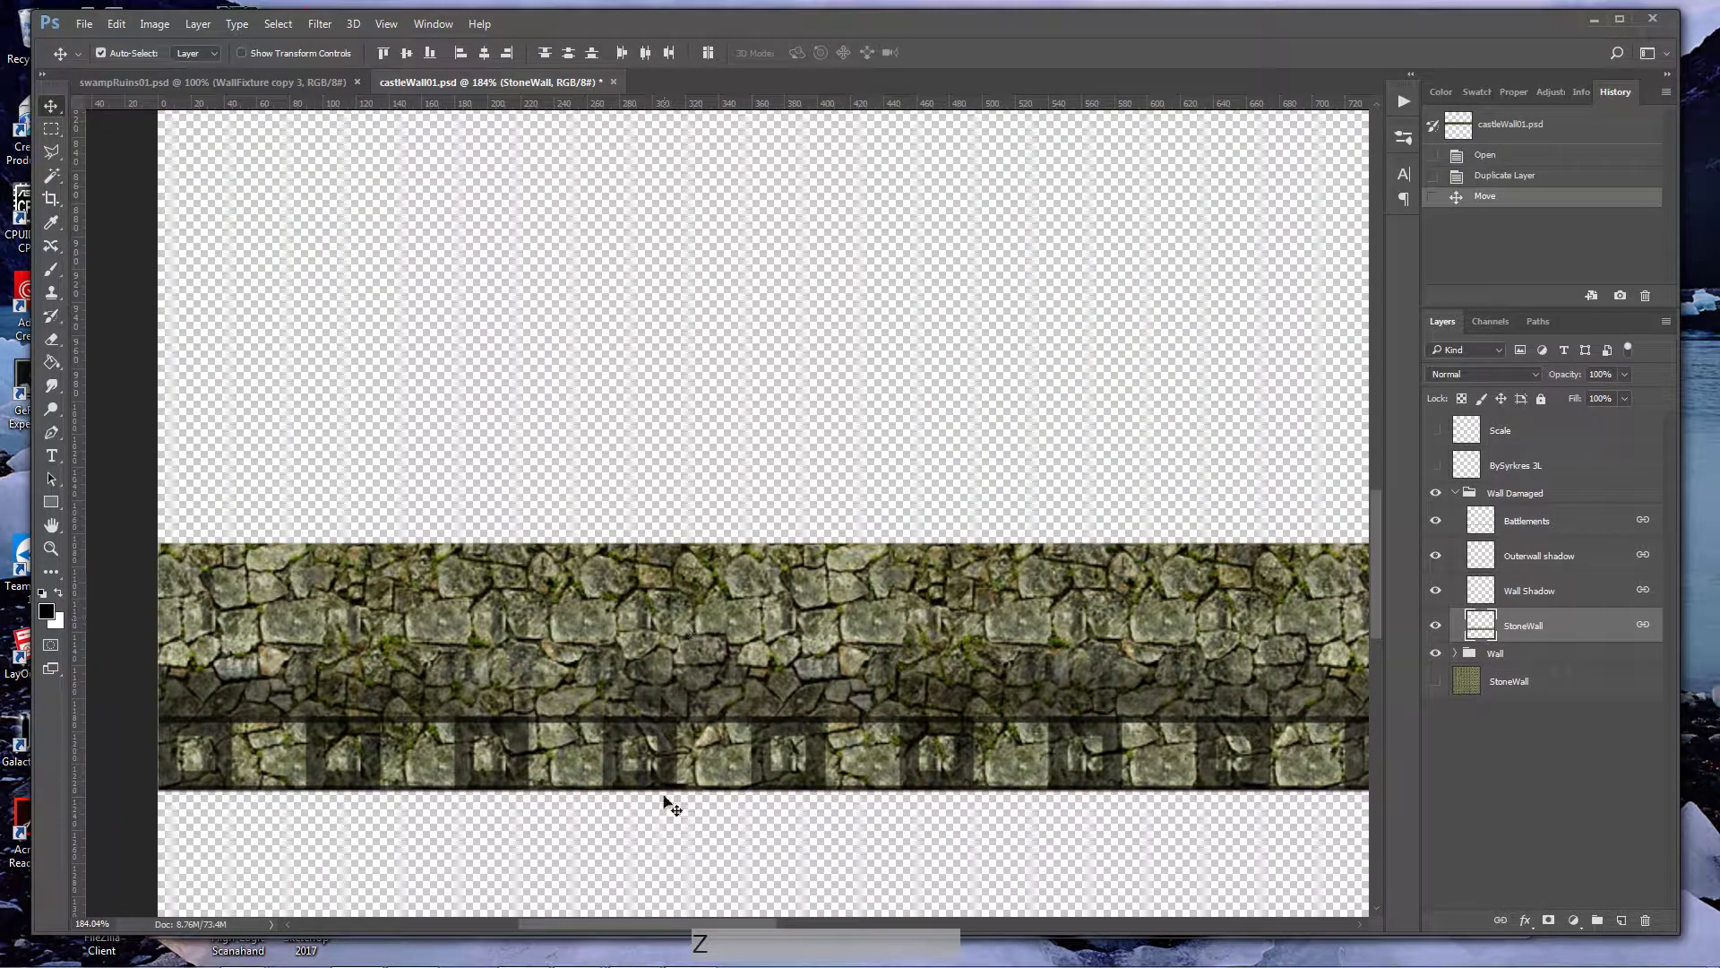
pyautogui.moveTo(643, 922); pyautogui.dragTo(657, 926)
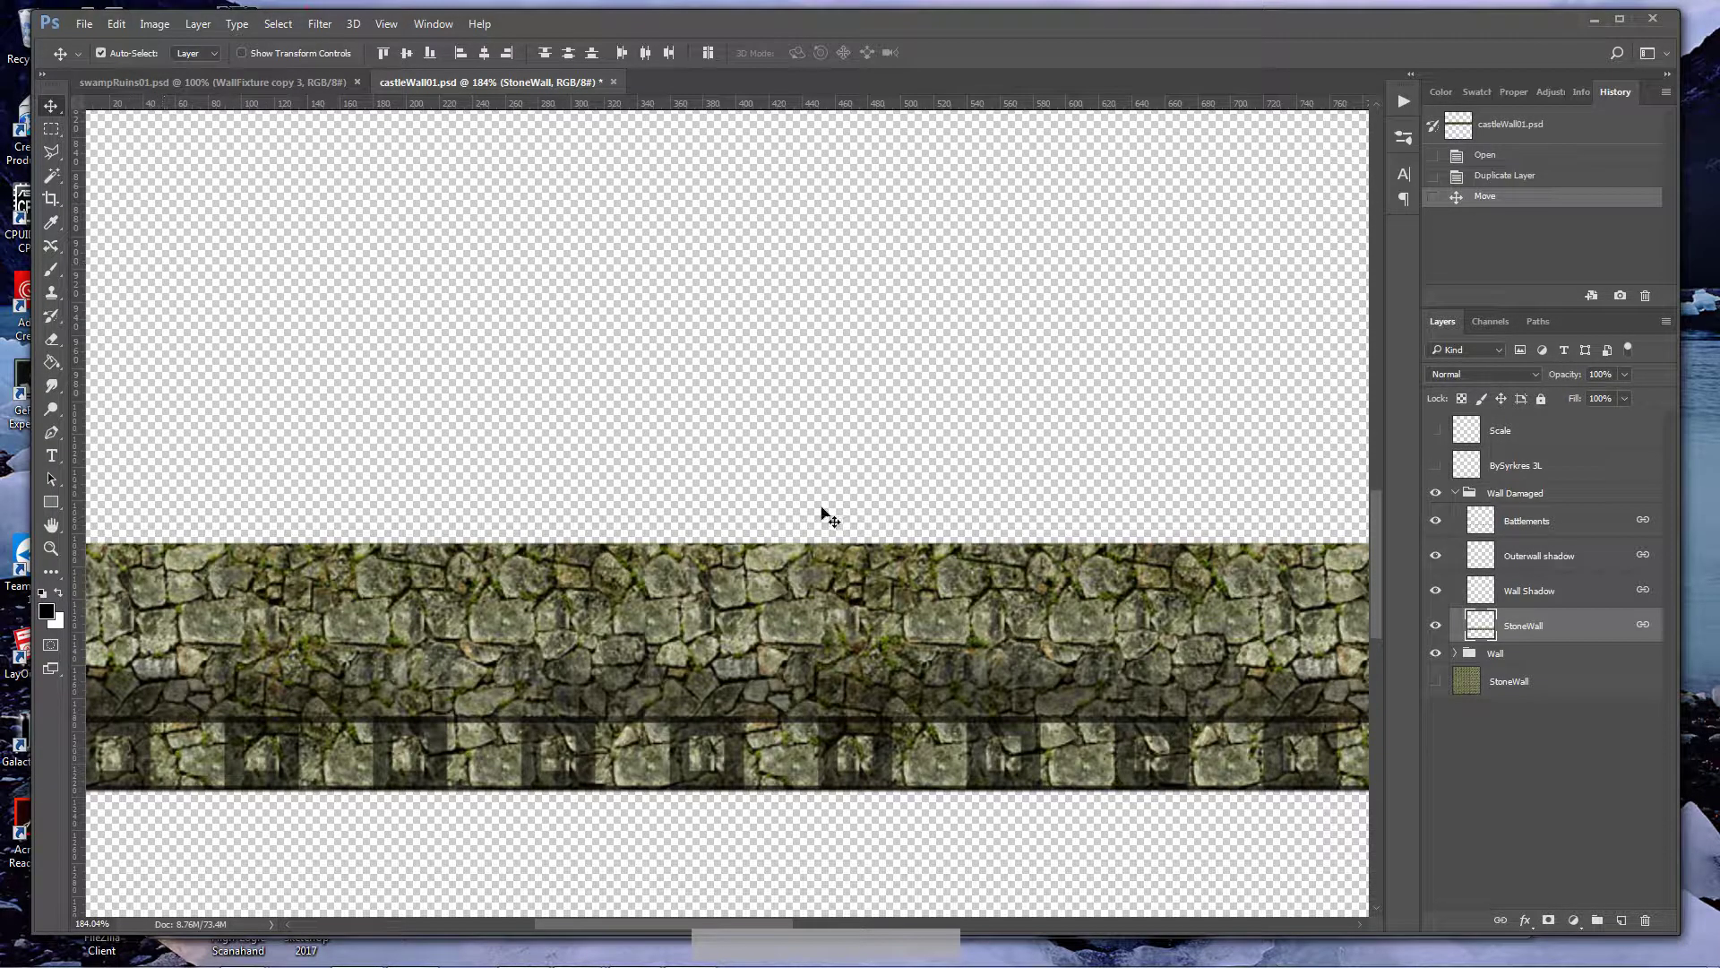
pyautogui.click(1621, 920)
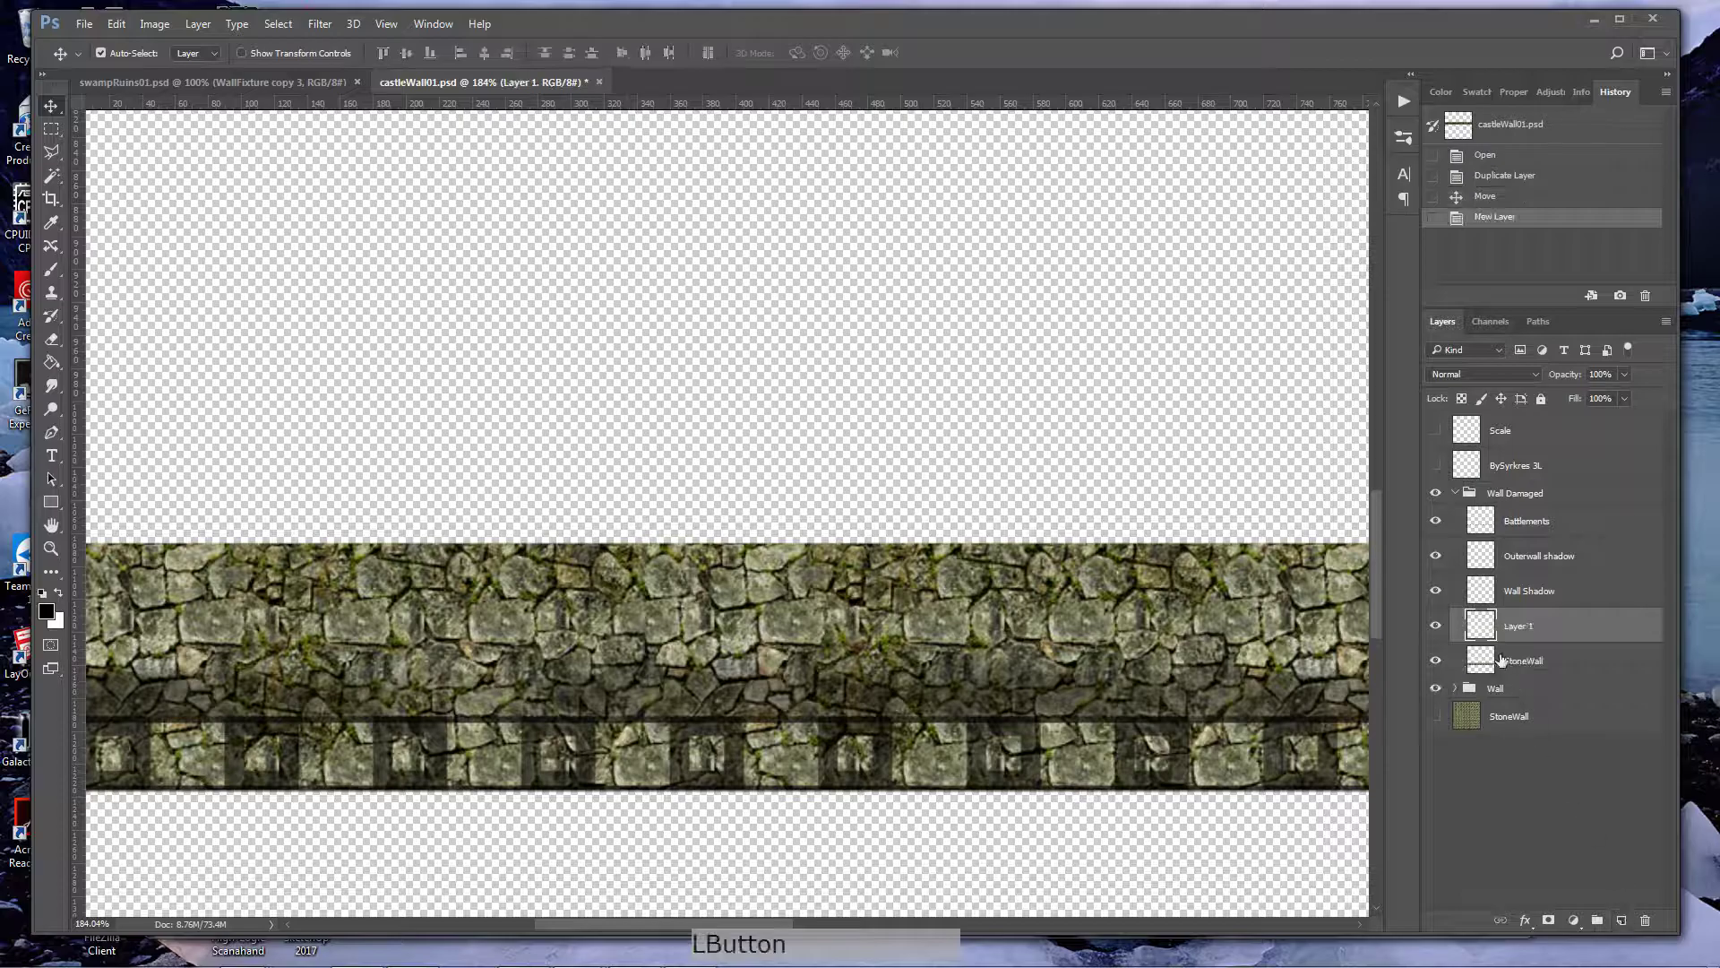
pyautogui.doubleClick(1517, 626)
pyautogui.write('Damage')
pyautogui.press('BackSpace')
pyautogui.press('BackSpace')
pyautogui.write('amage Section 01')
pyautogui.press('Return')
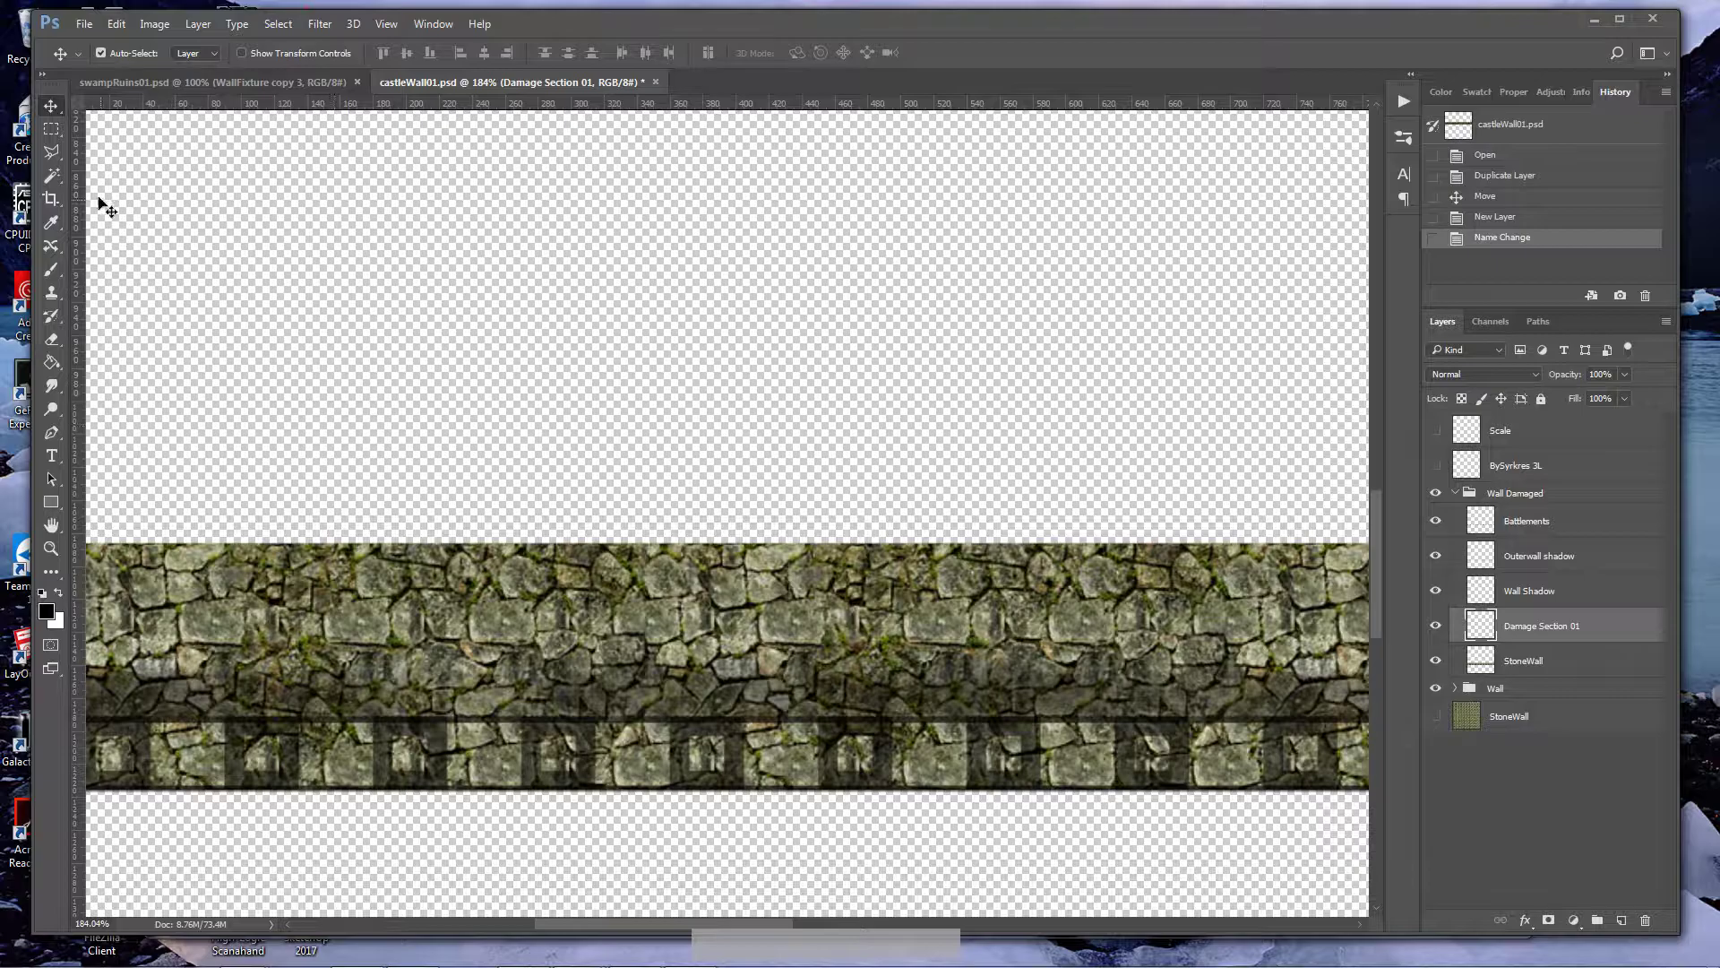
# - Select a rough V-shaped notch in the duplicated wall's upper edge with the Polygonal Lasso, subtracting the part that extends above the wall
pyautogui.click(51, 153)
pyautogui.click(348, 517)
pyautogui.click(376, 555)
pyautogui.click(432, 607)
pyautogui.click(532, 692)
pyautogui.click(556, 686)
pyautogui.click(631, 608)
pyautogui.click(681, 584)
pyautogui.click(698, 571)
pyautogui.click(717, 553)
pyautogui.click(729, 529)
pyautogui.doubleClick(731, 516)
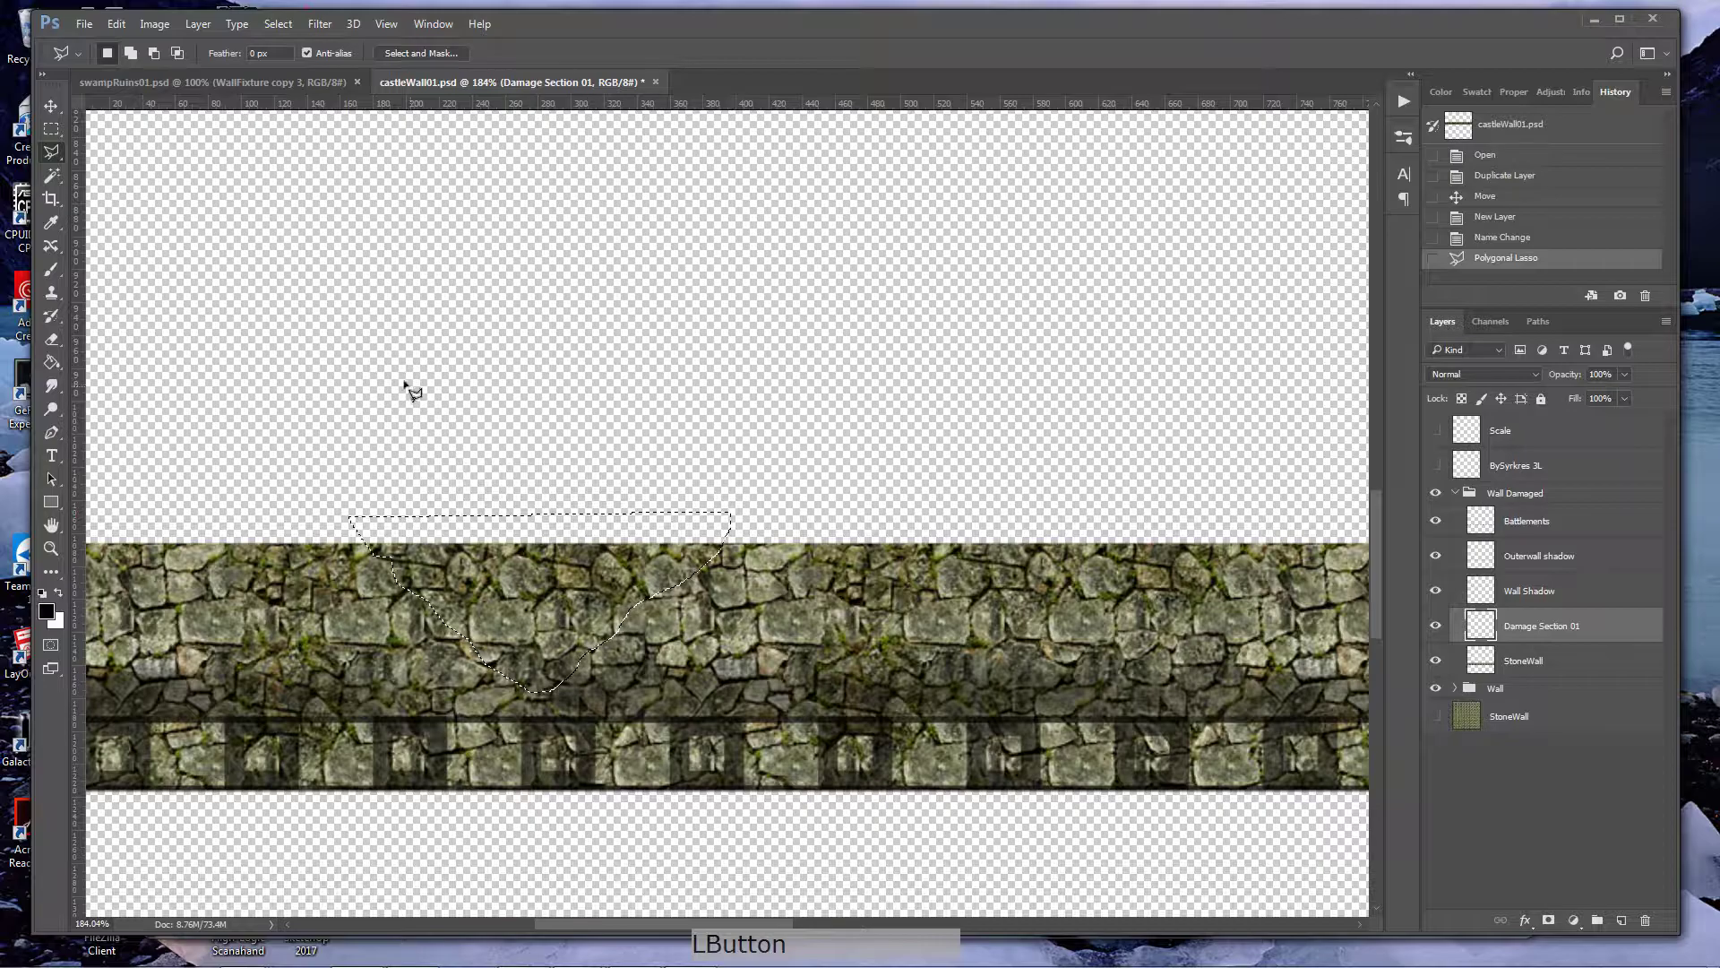
pyautogui.click(51, 129)
pyautogui.moveTo(293, 468)
pyautogui.mouseDown()
pyautogui.moveTo(473, 514)
pyautogui.moveTo(814, 544)
pyautogui.mouseUp()
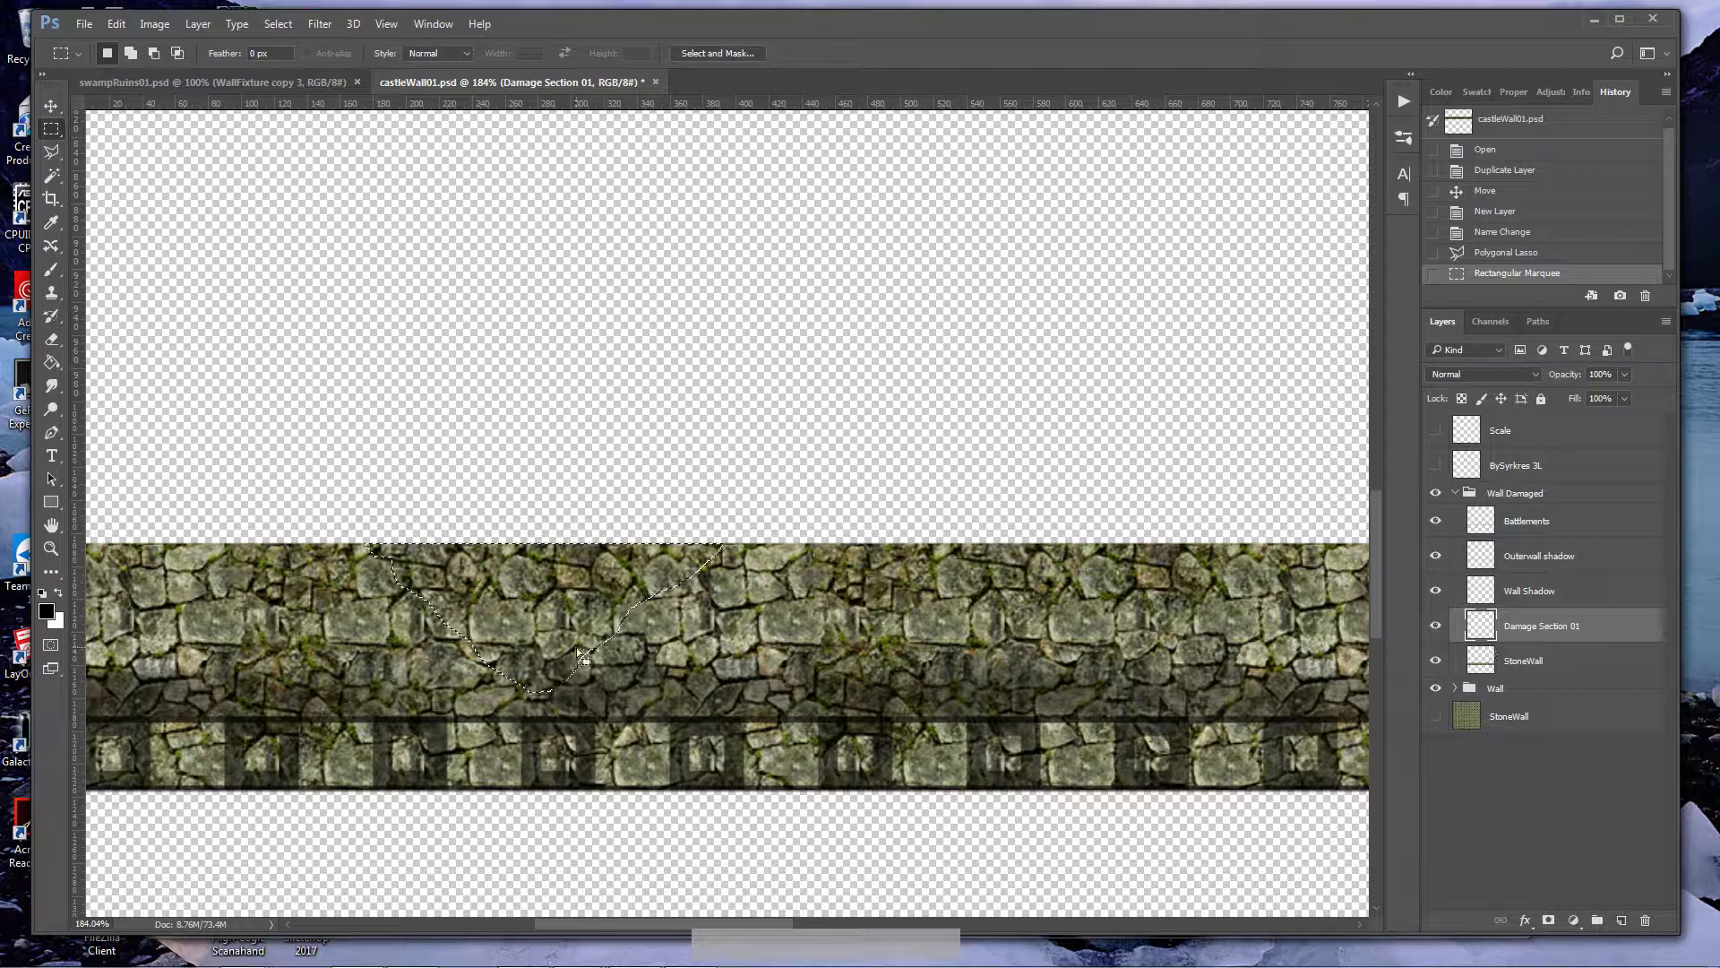
# - Choose the irregular 25 px splatter brush preset for the Brush tool and enlarge it to 60 px
pyautogui.click(49, 269)
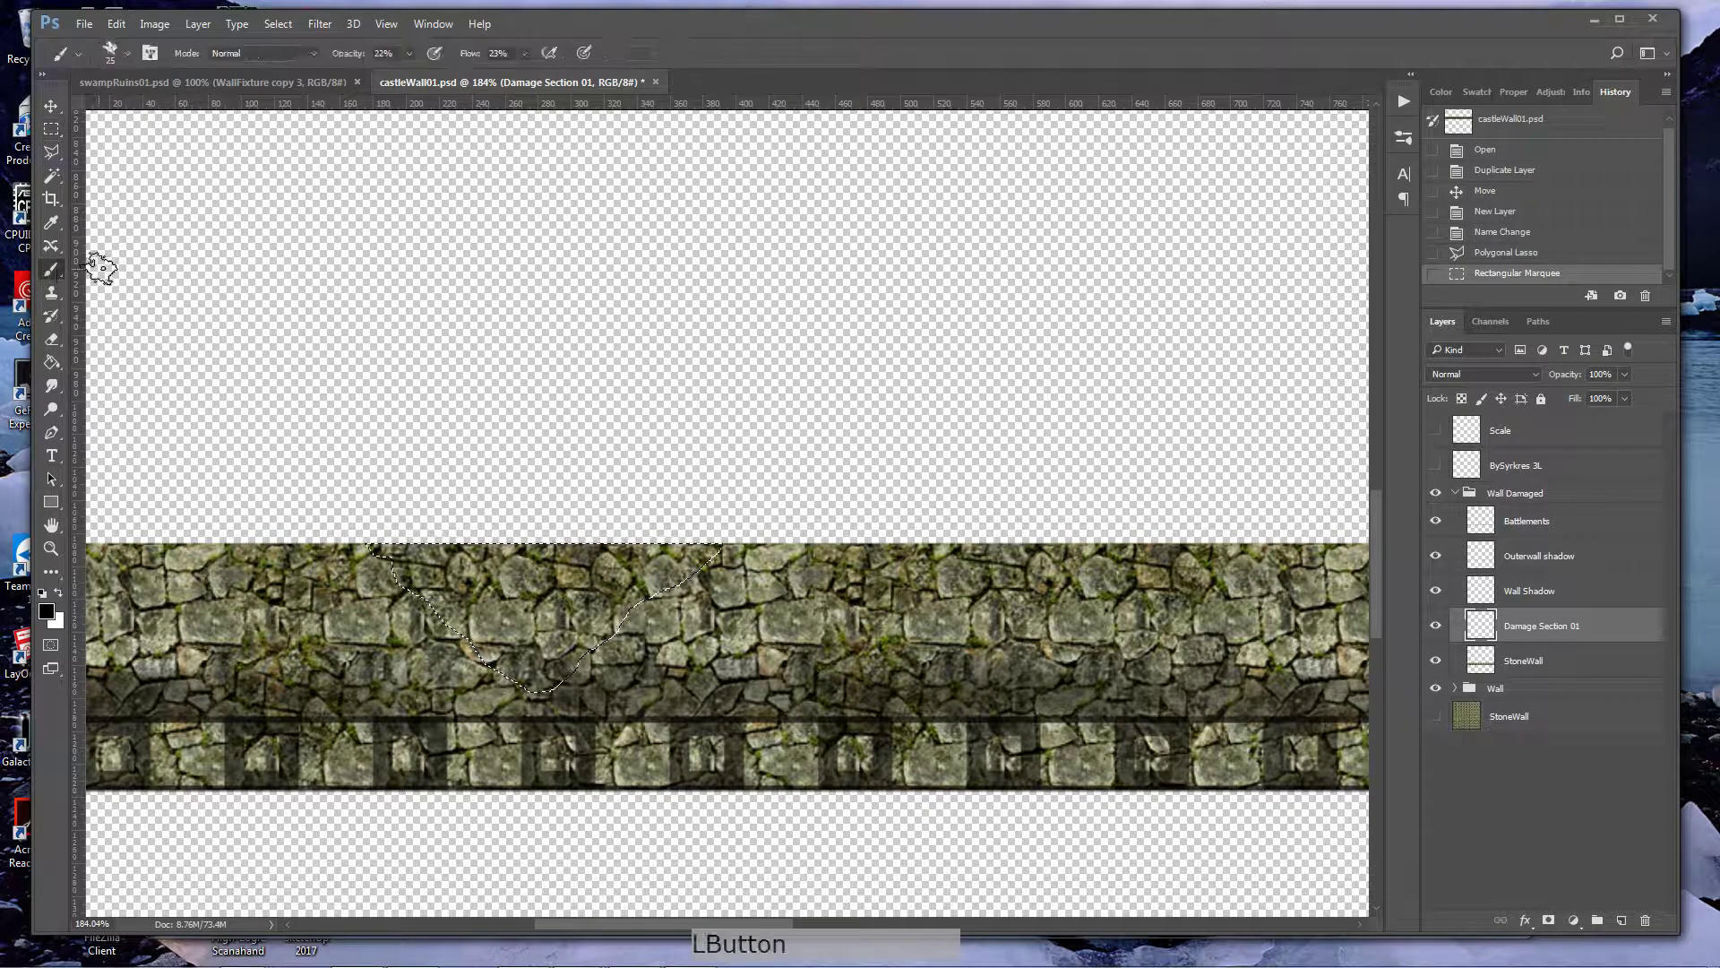
pyautogui.click(126, 52)
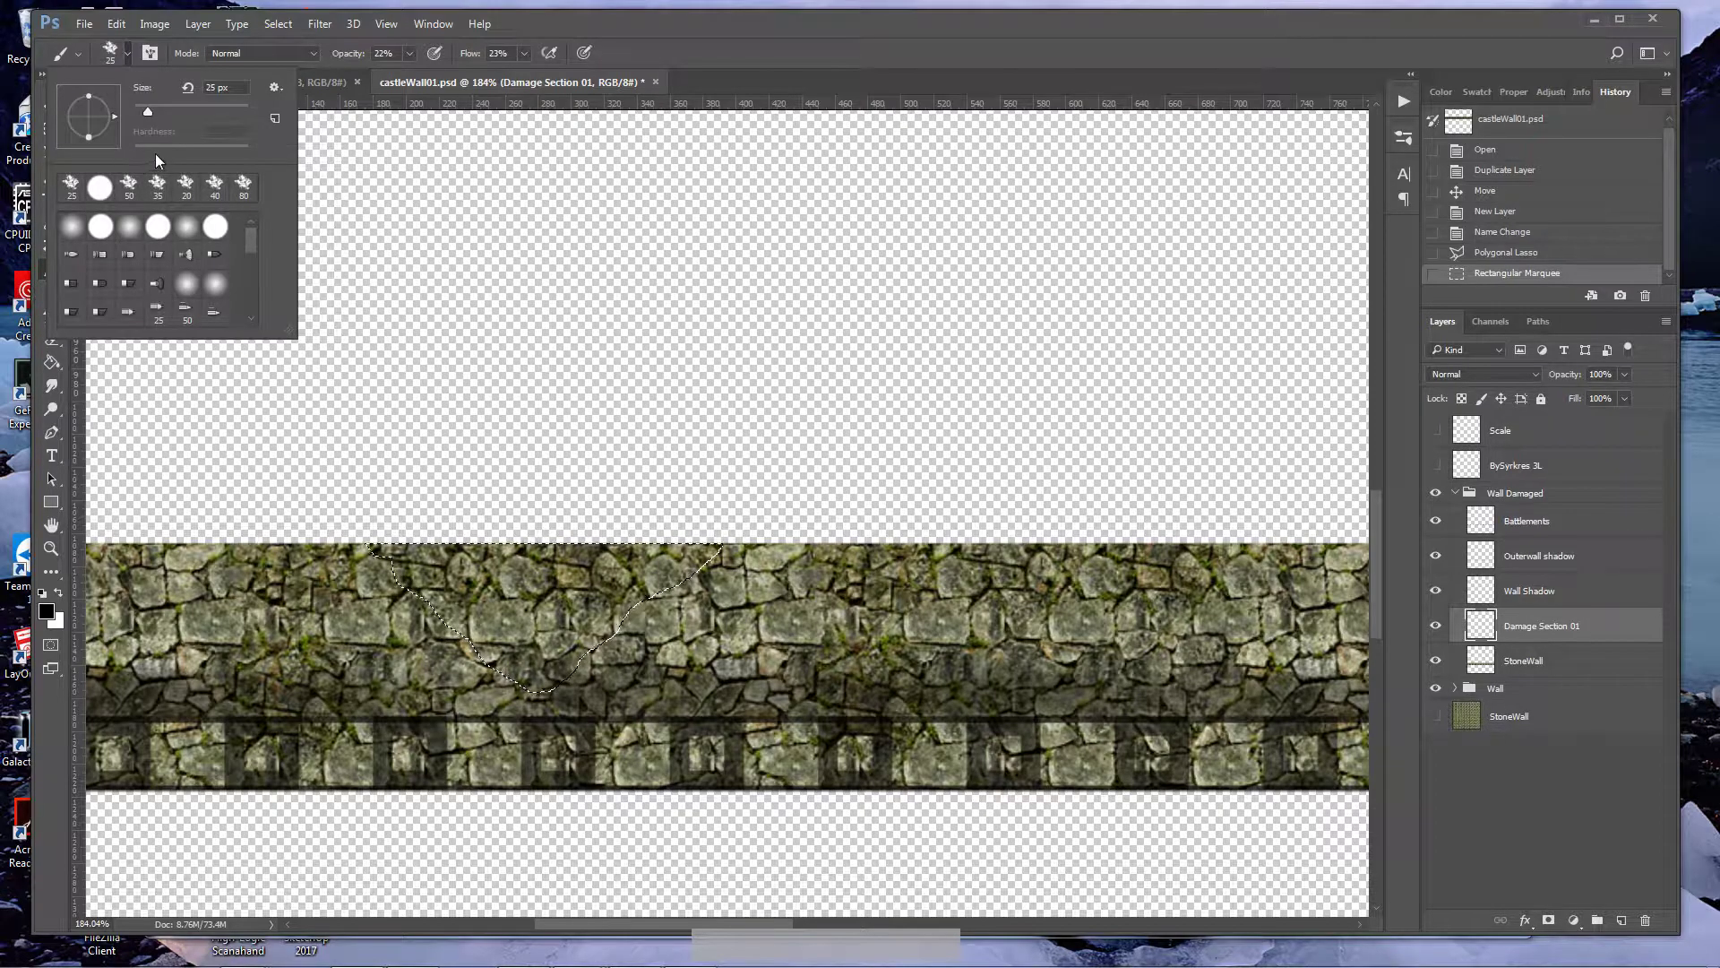
pyautogui.click(71, 186)
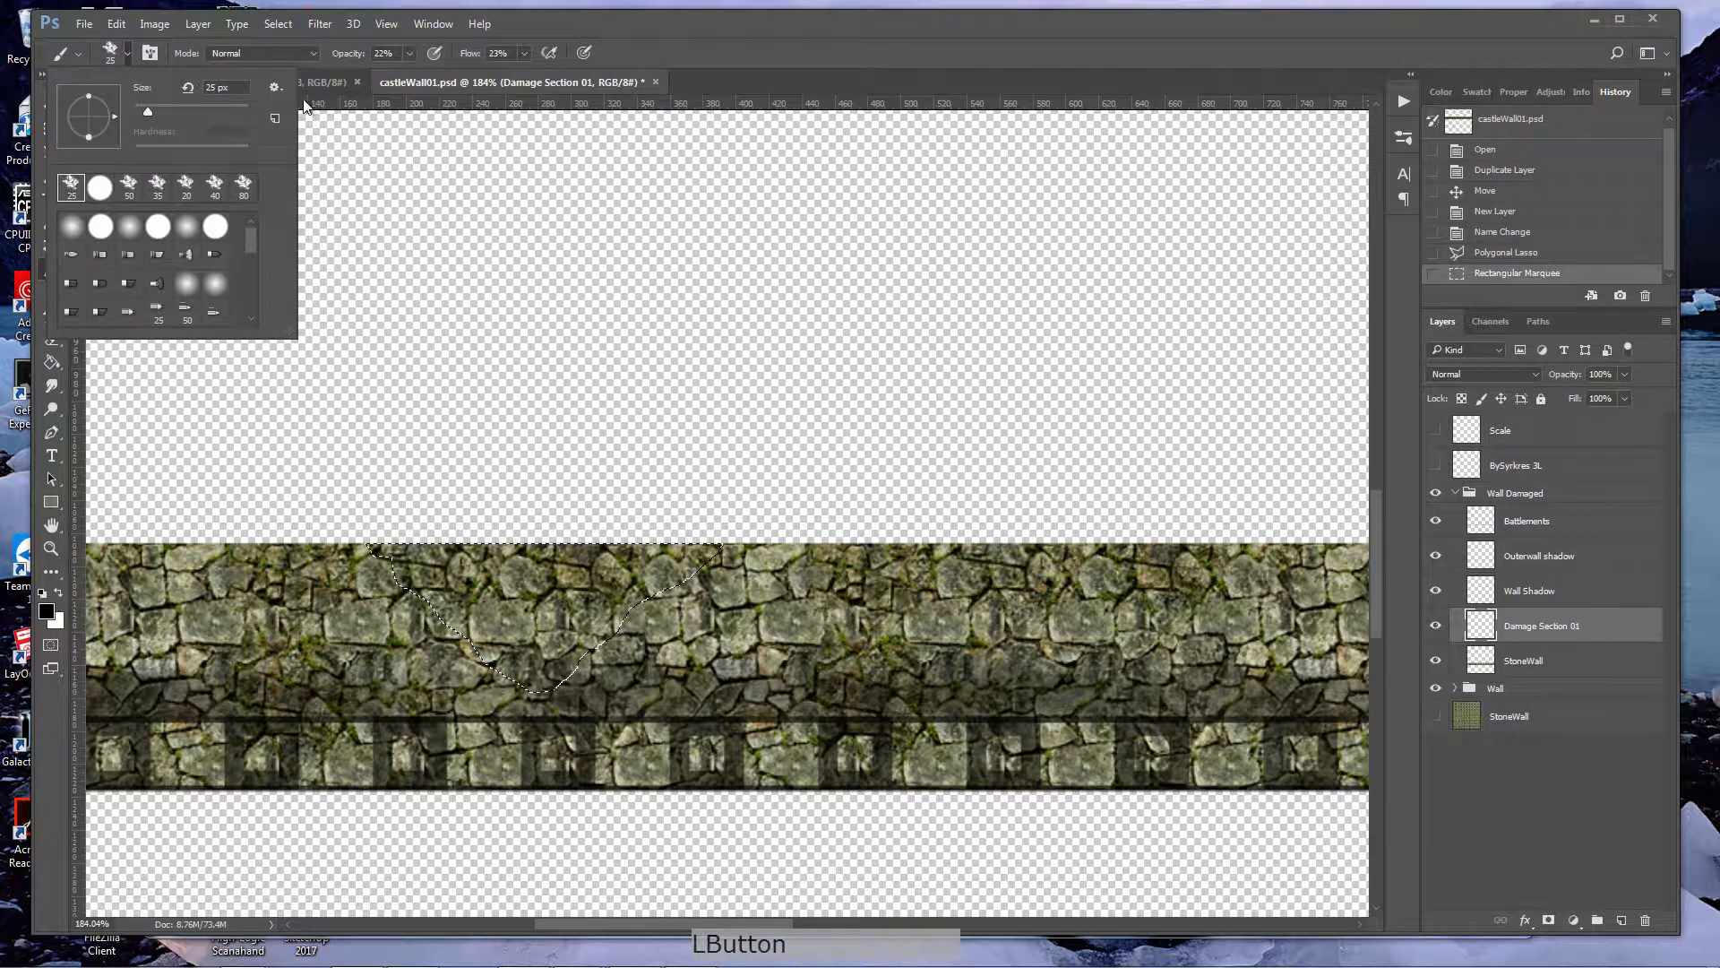
pyautogui.click(234, 87)
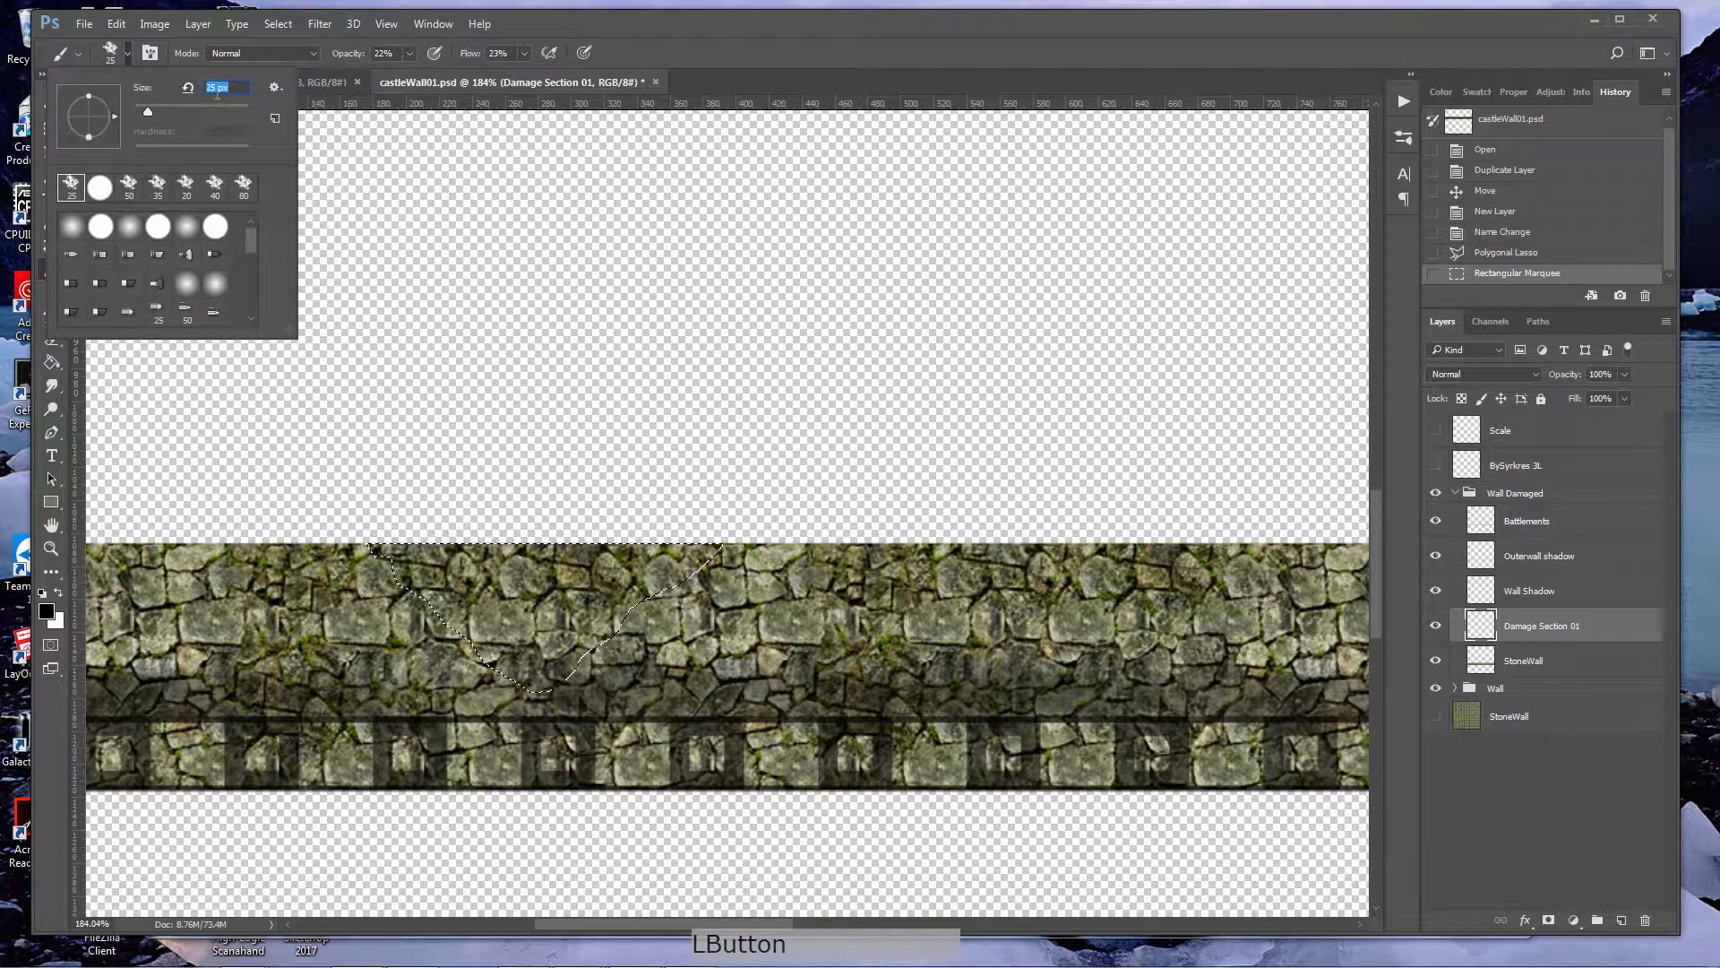
pyautogui.click(76, 194)
pyautogui.click(77, 195)
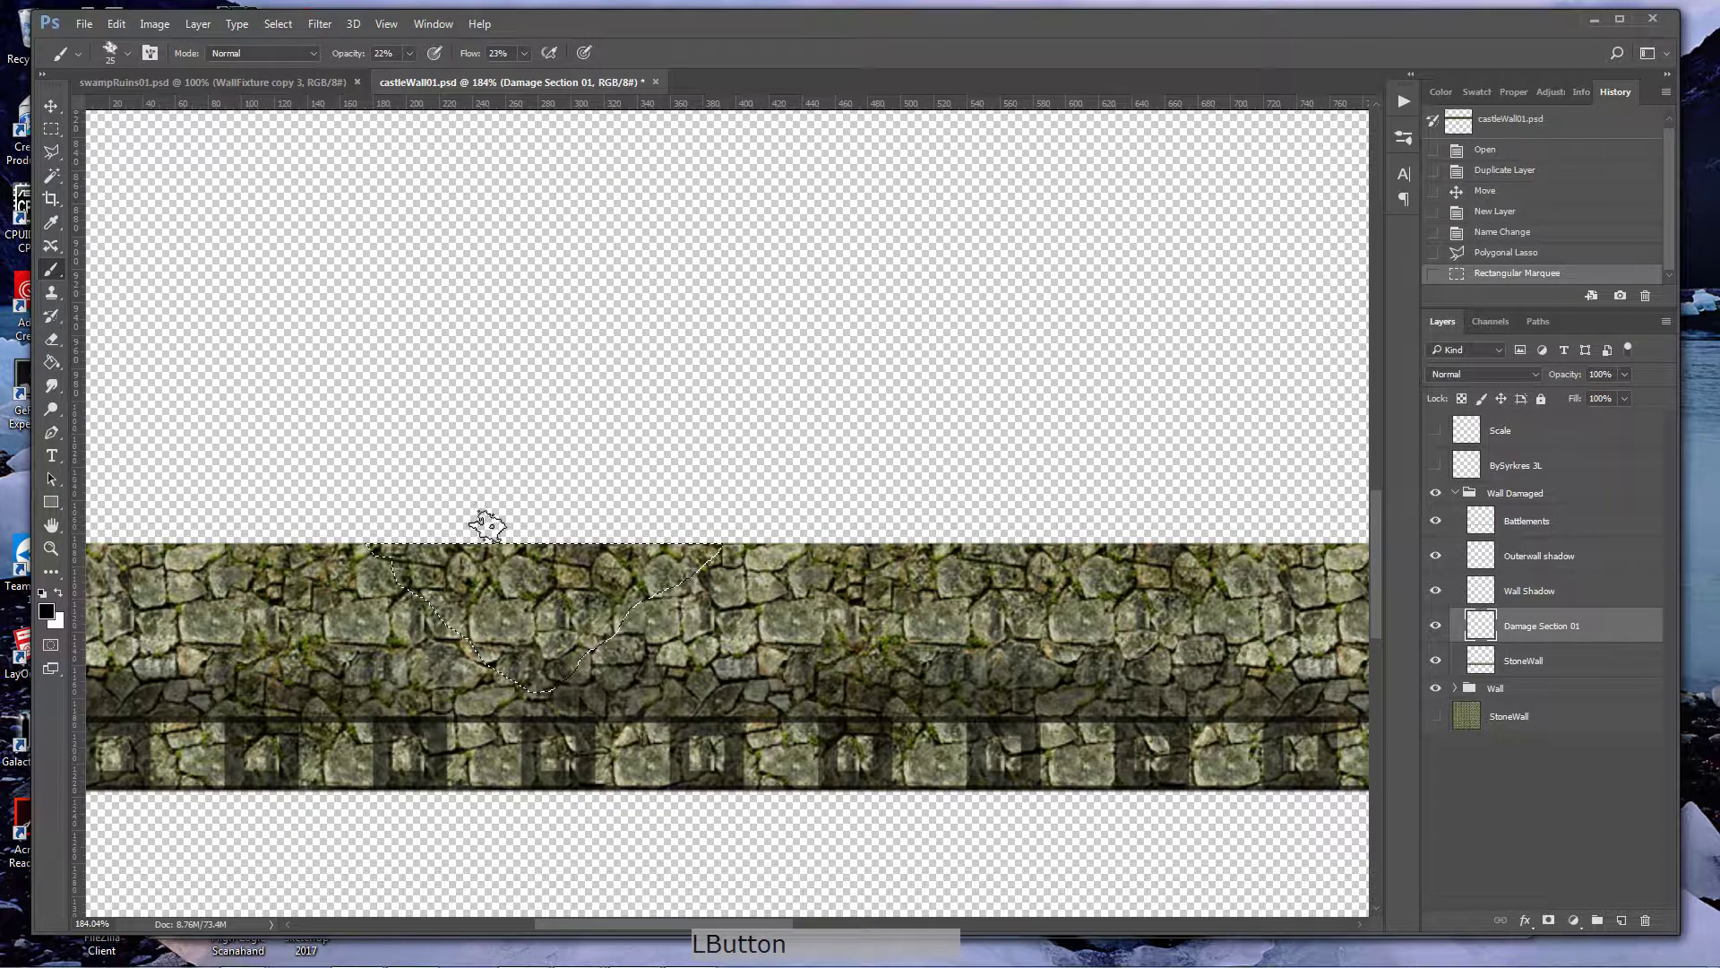
pyautogui.press(']')
pyautogui.press(']')
pyautogui.press(']')
pyautogui.press(']')
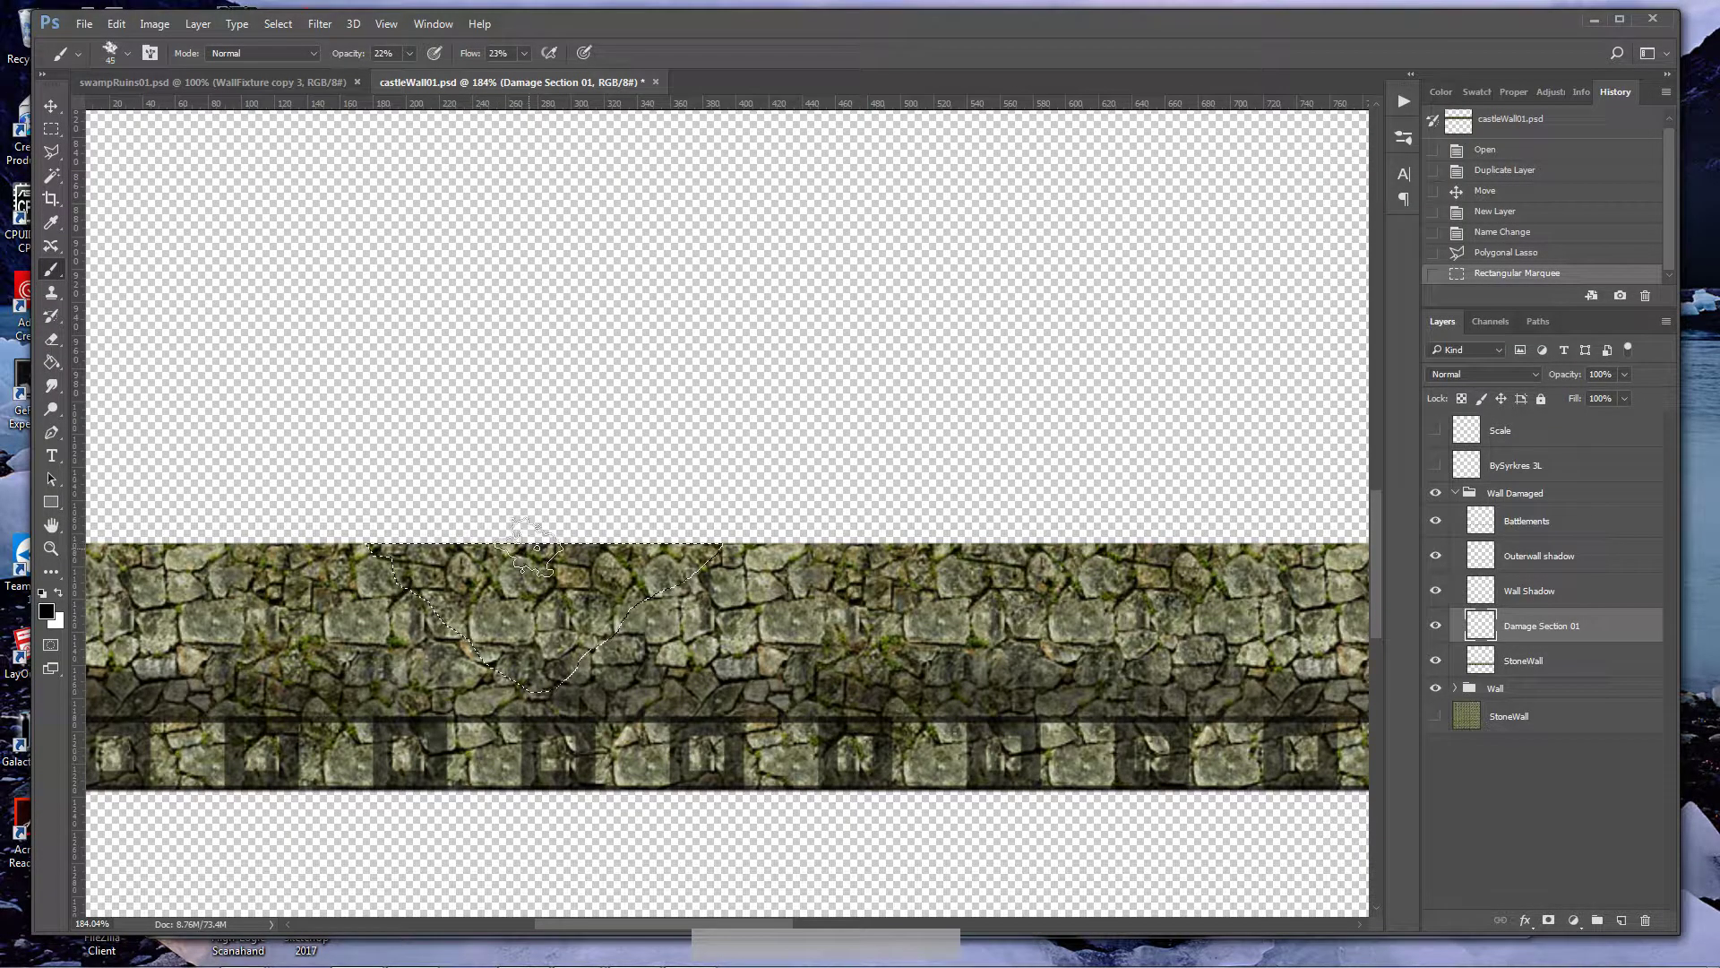
# - Set the brush opacity to 24% and its flow to 21%
pyautogui.click(407, 54)
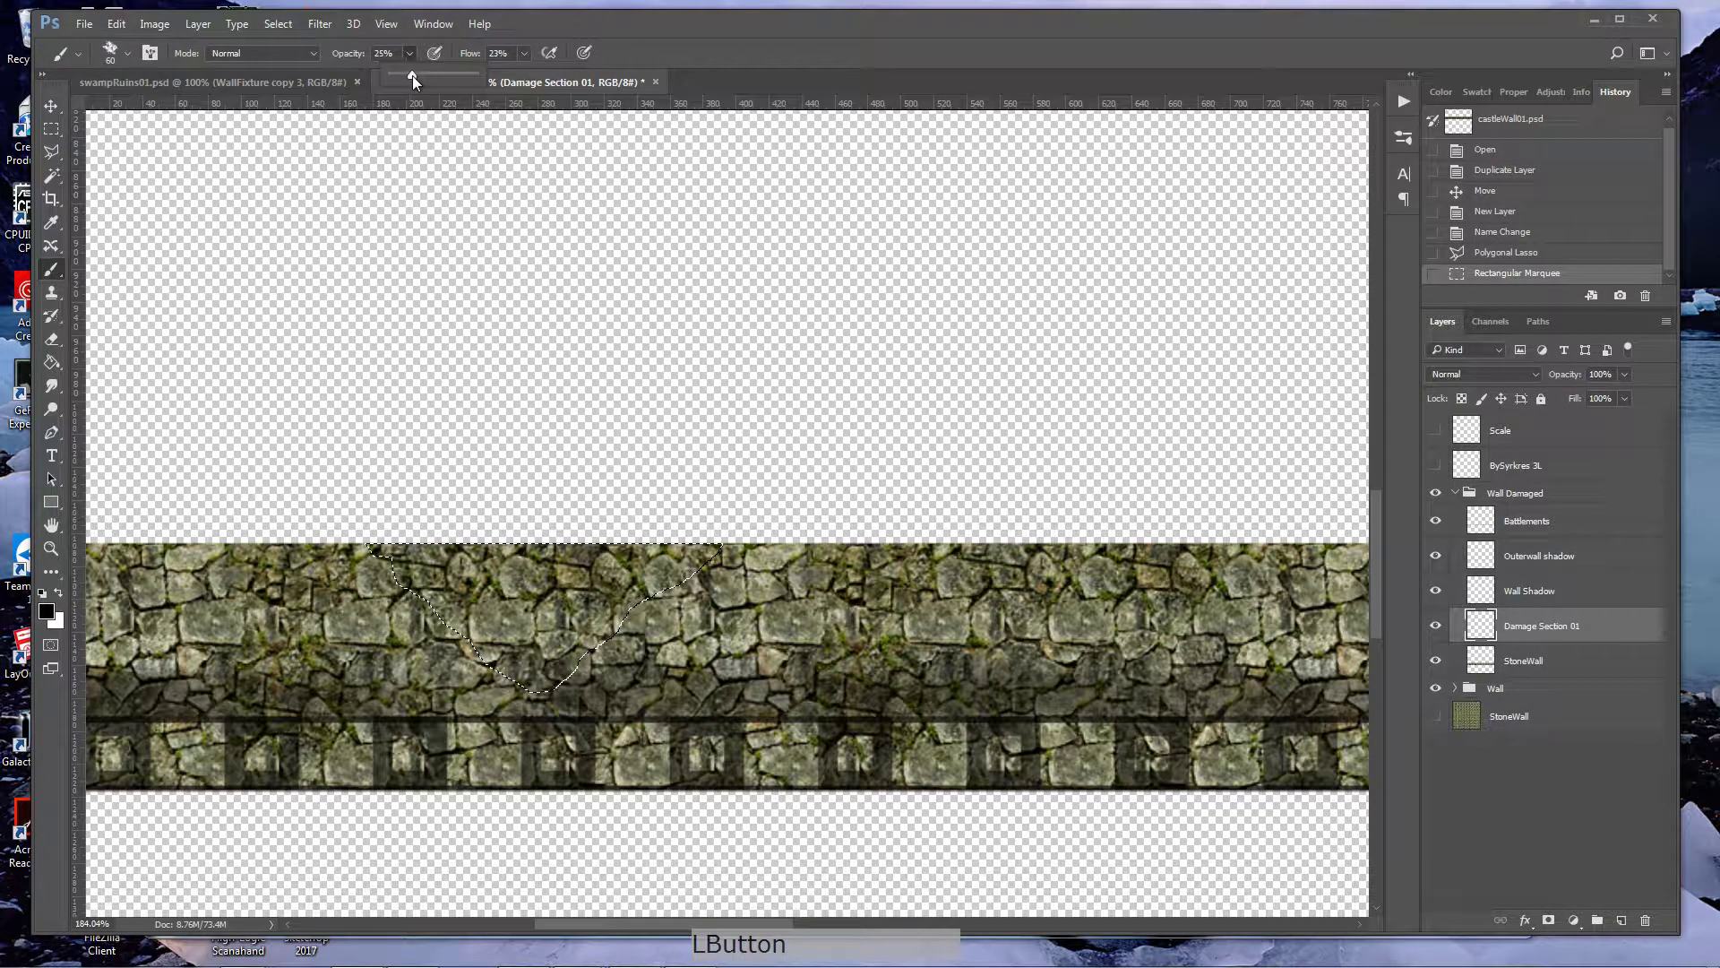
pyautogui.moveTo(412, 75); pyautogui.dragTo(412, 75)
pyautogui.click(525, 54)
pyautogui.moveTo(527, 78); pyautogui.dragTo(523, 77)
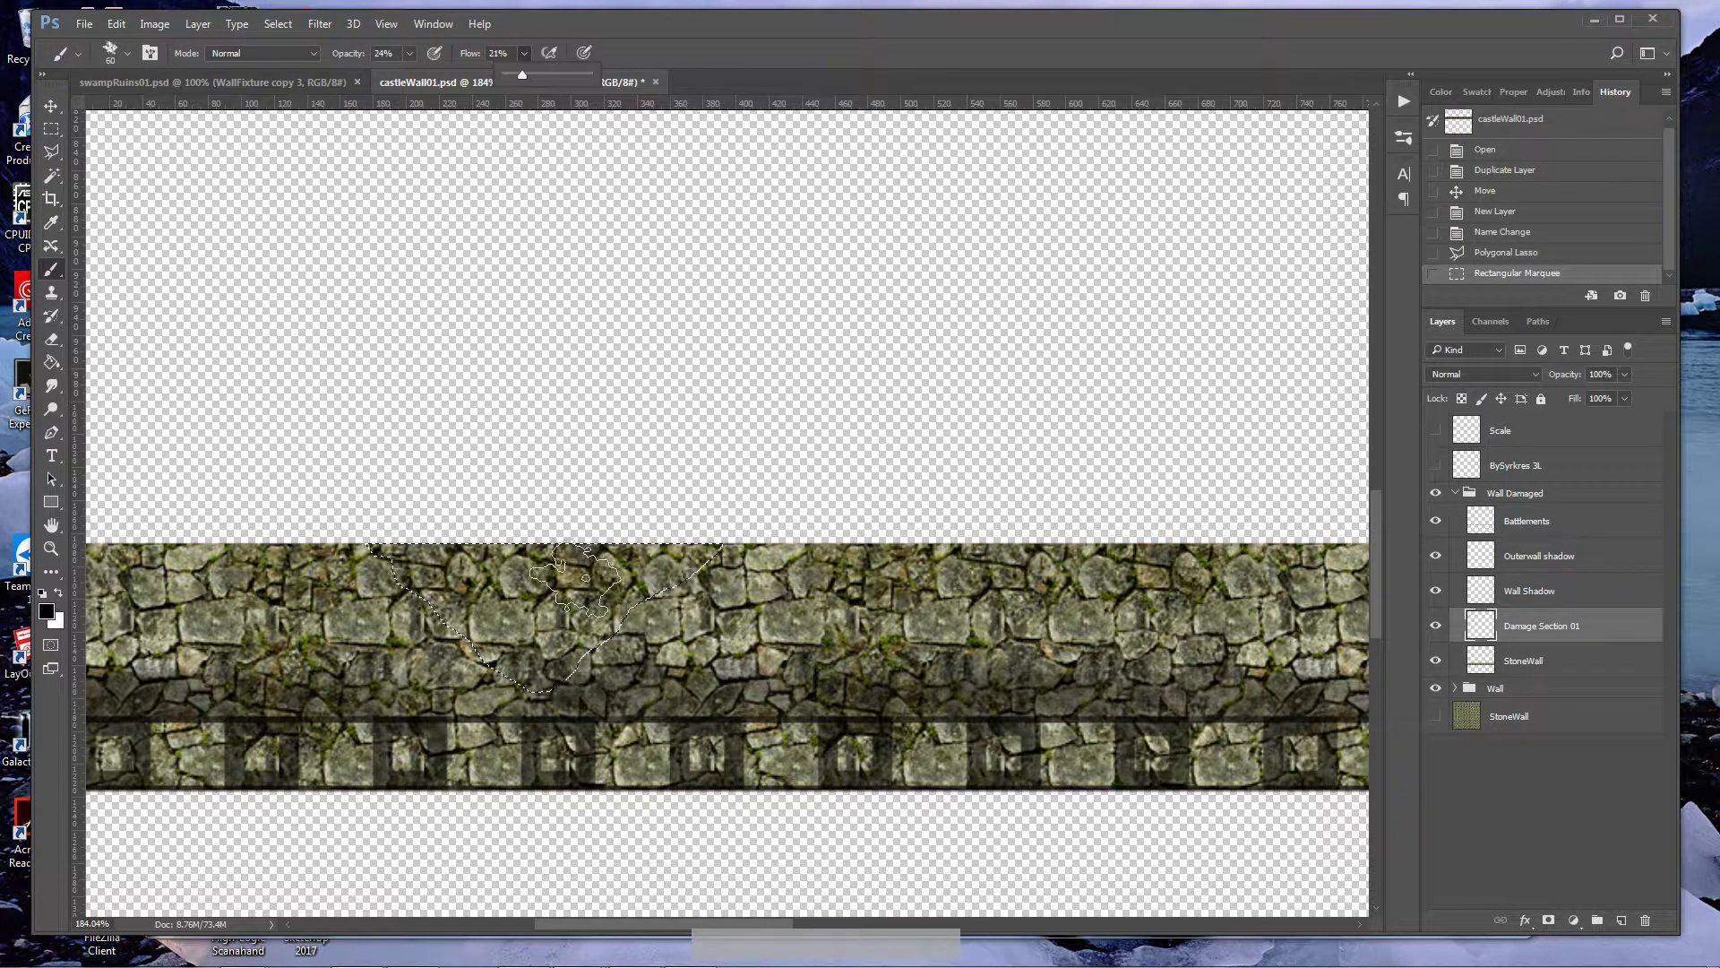
# - Paint soft black shading over the V-shaped selection on the Damage Section 01 layer, densest near the wall's upper edge, and deselect
pyautogui.press('z')
pyautogui.moveTo(538, 590); pyautogui.dragTo(621, 632)
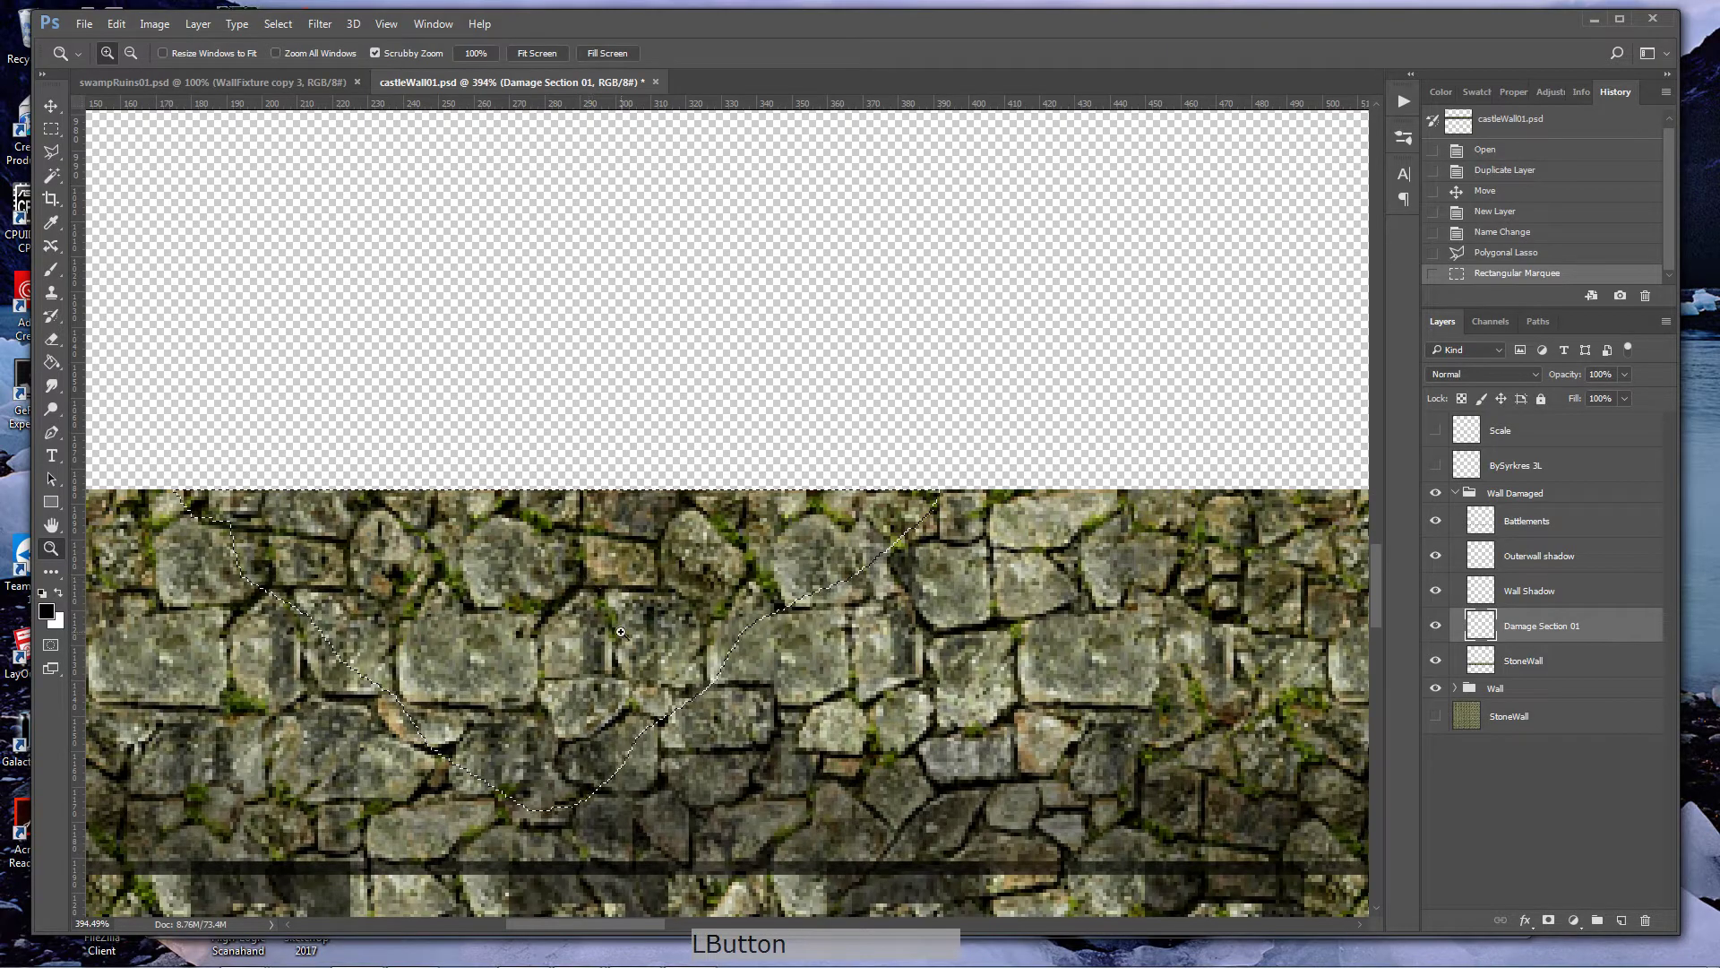
pyautogui.press('b')
pyautogui.moveTo(824, 502); pyautogui.dragTo(811, 530)
pyautogui.click(781, 534)
pyautogui.click(748, 578)
pyautogui.click(730, 613)
pyautogui.click(627, 688)
pyautogui.click(596, 715)
pyautogui.click(536, 761)
pyautogui.click(520, 751)
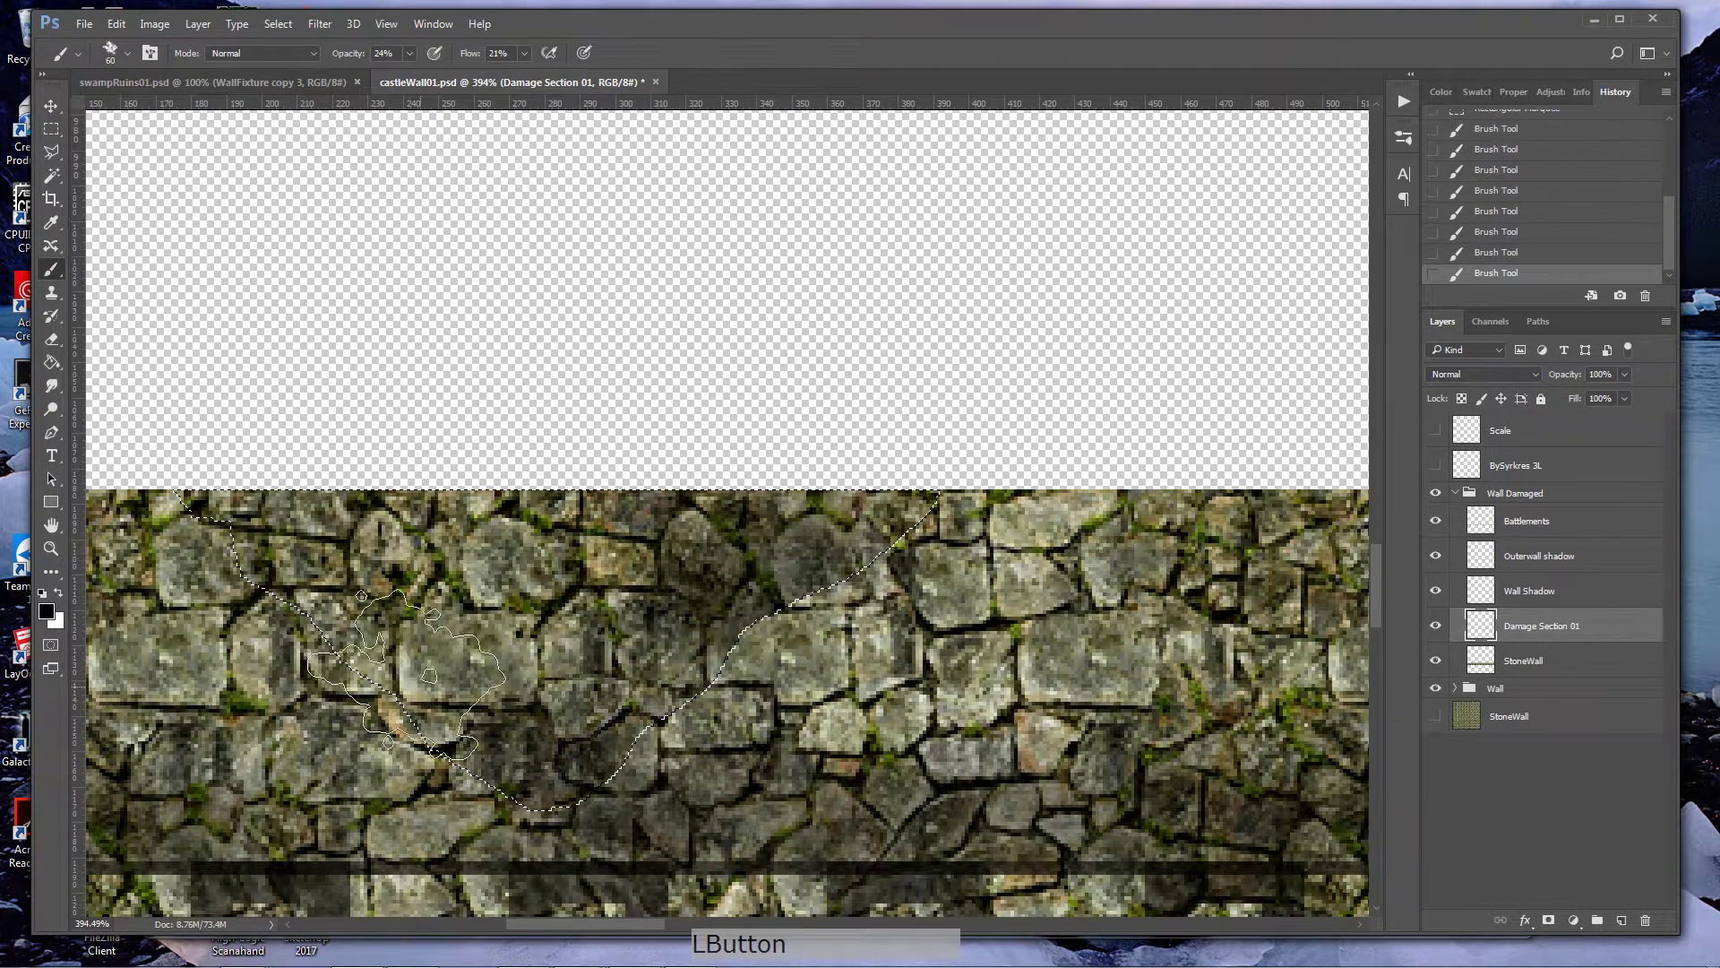
pyautogui.click(379, 645)
pyautogui.click(287, 564)
pyautogui.click(242, 502)
pyautogui.click(403, 502)
pyautogui.click(454, 542)
pyautogui.click(513, 587)
pyautogui.click(677, 582)
pyautogui.click(625, 552)
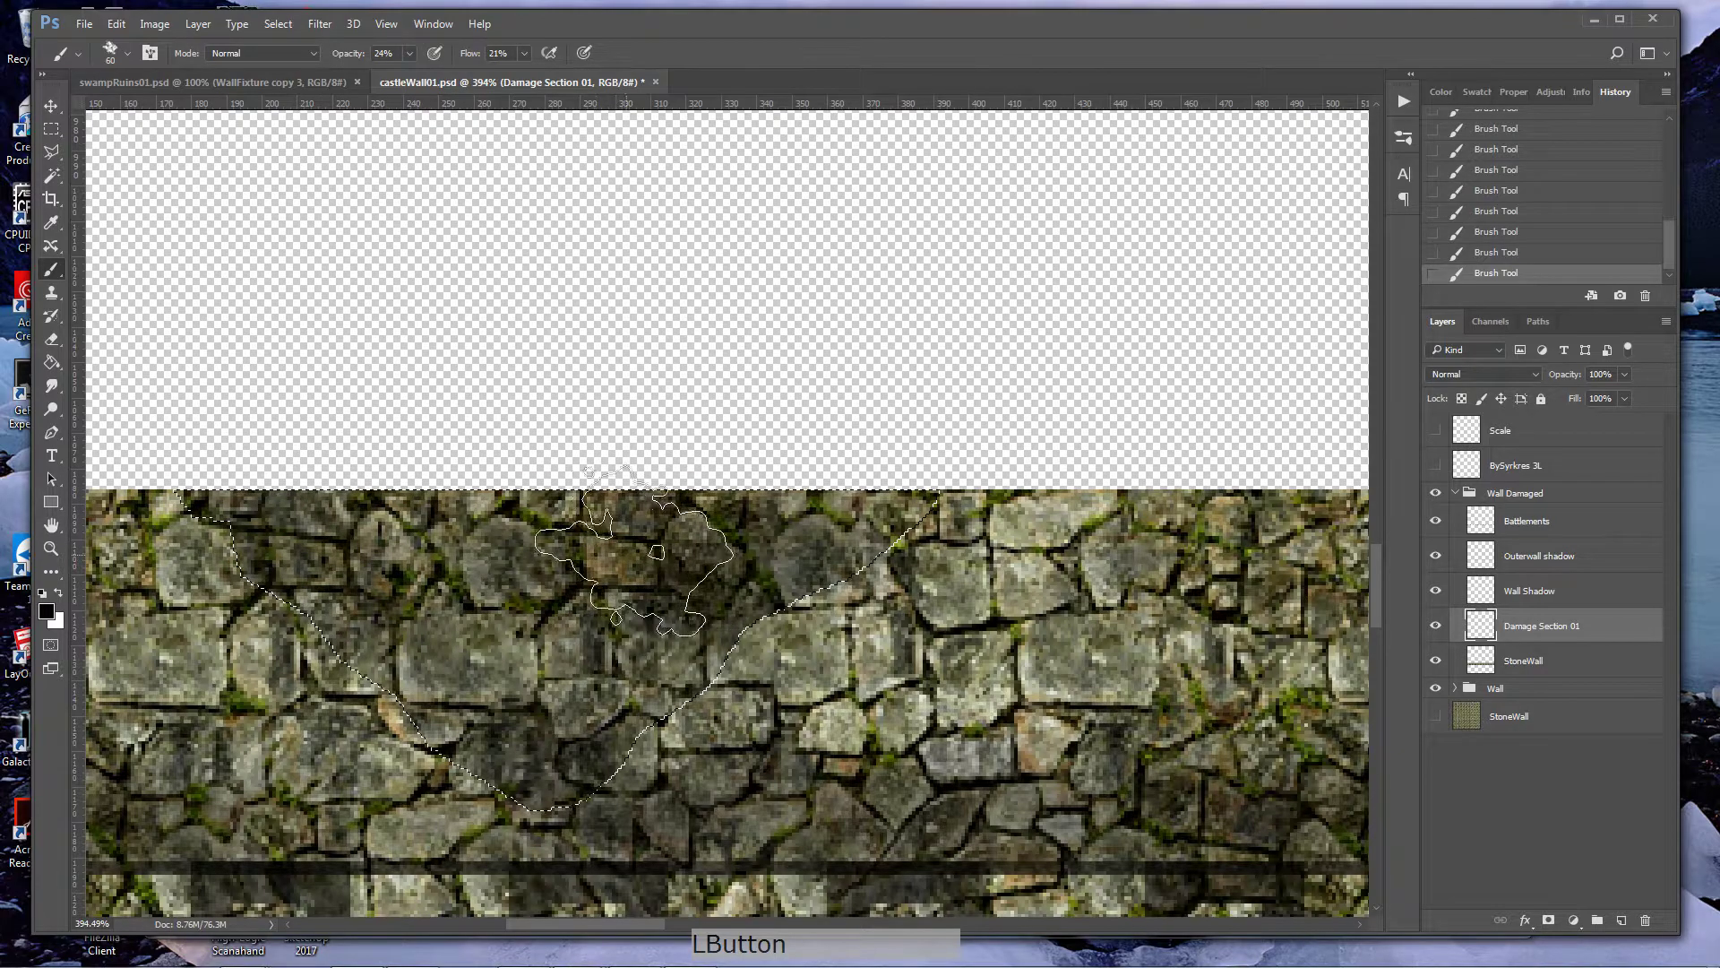
pyautogui.click(862, 537)
pyautogui.click(829, 525)
pyautogui.click(496, 578)
pyautogui.click(527, 641)
pyautogui.click(369, 488)
pyautogui.click(622, 505)
pyautogui.click(514, 512)
pyautogui.click(539, 521)
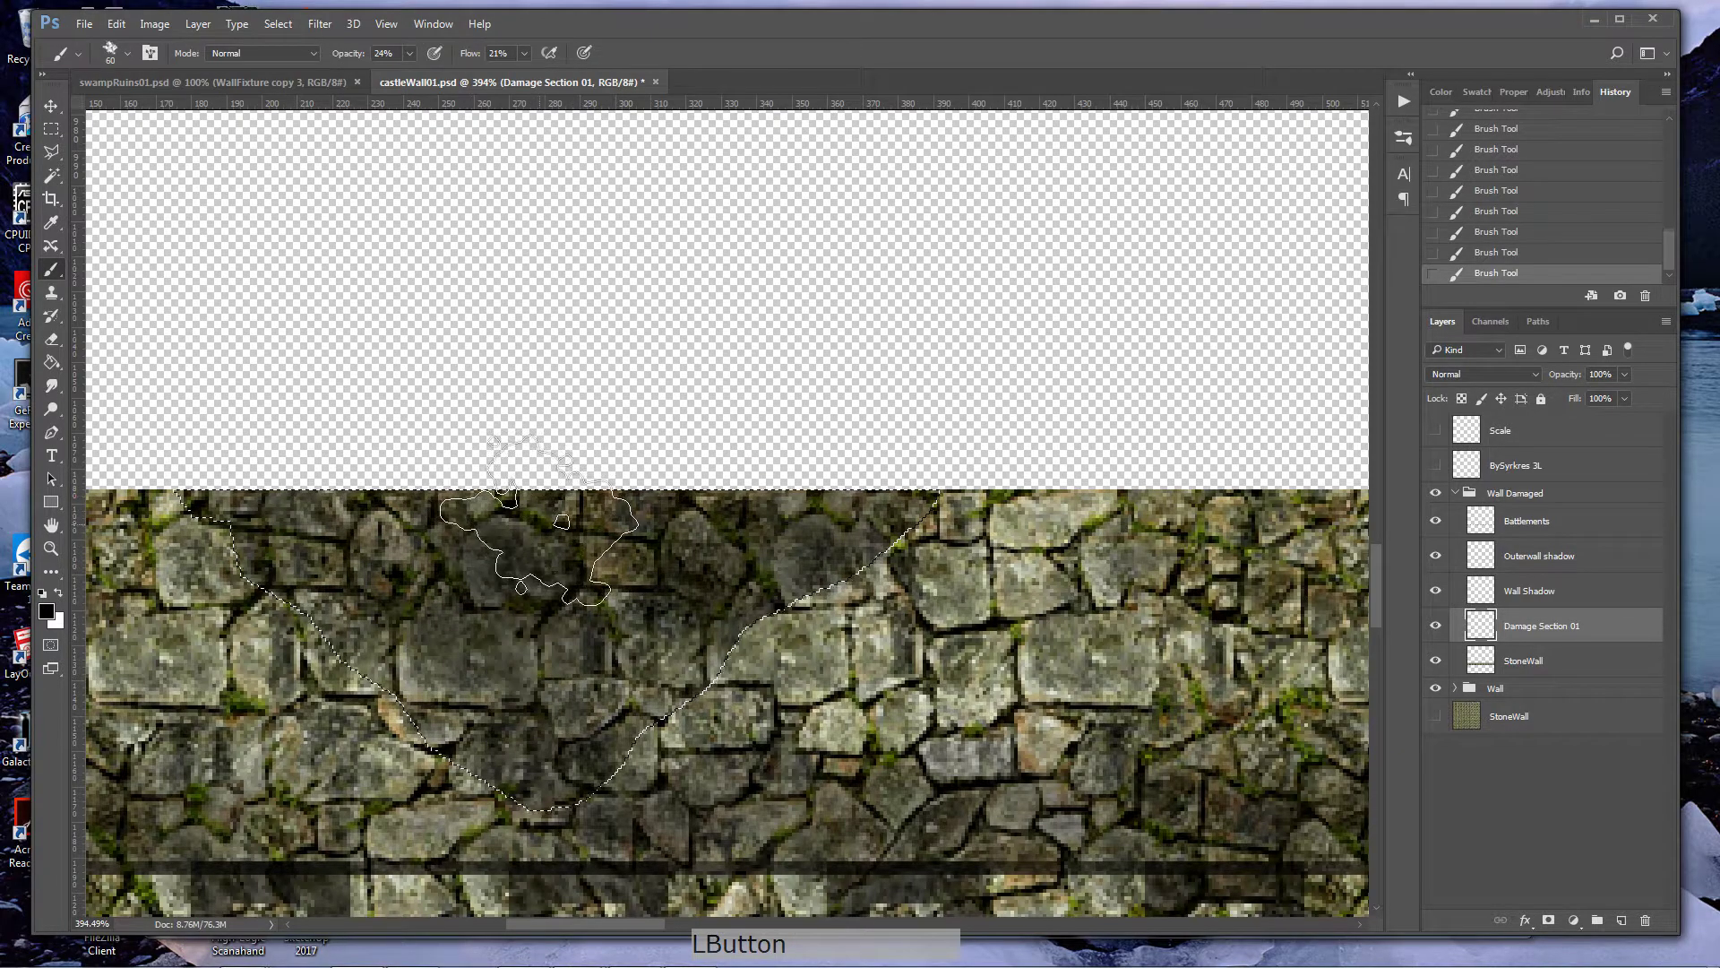
pyautogui.hotkey('ctrl', 'd')
pyautogui.hotkey('ctrl', '0')
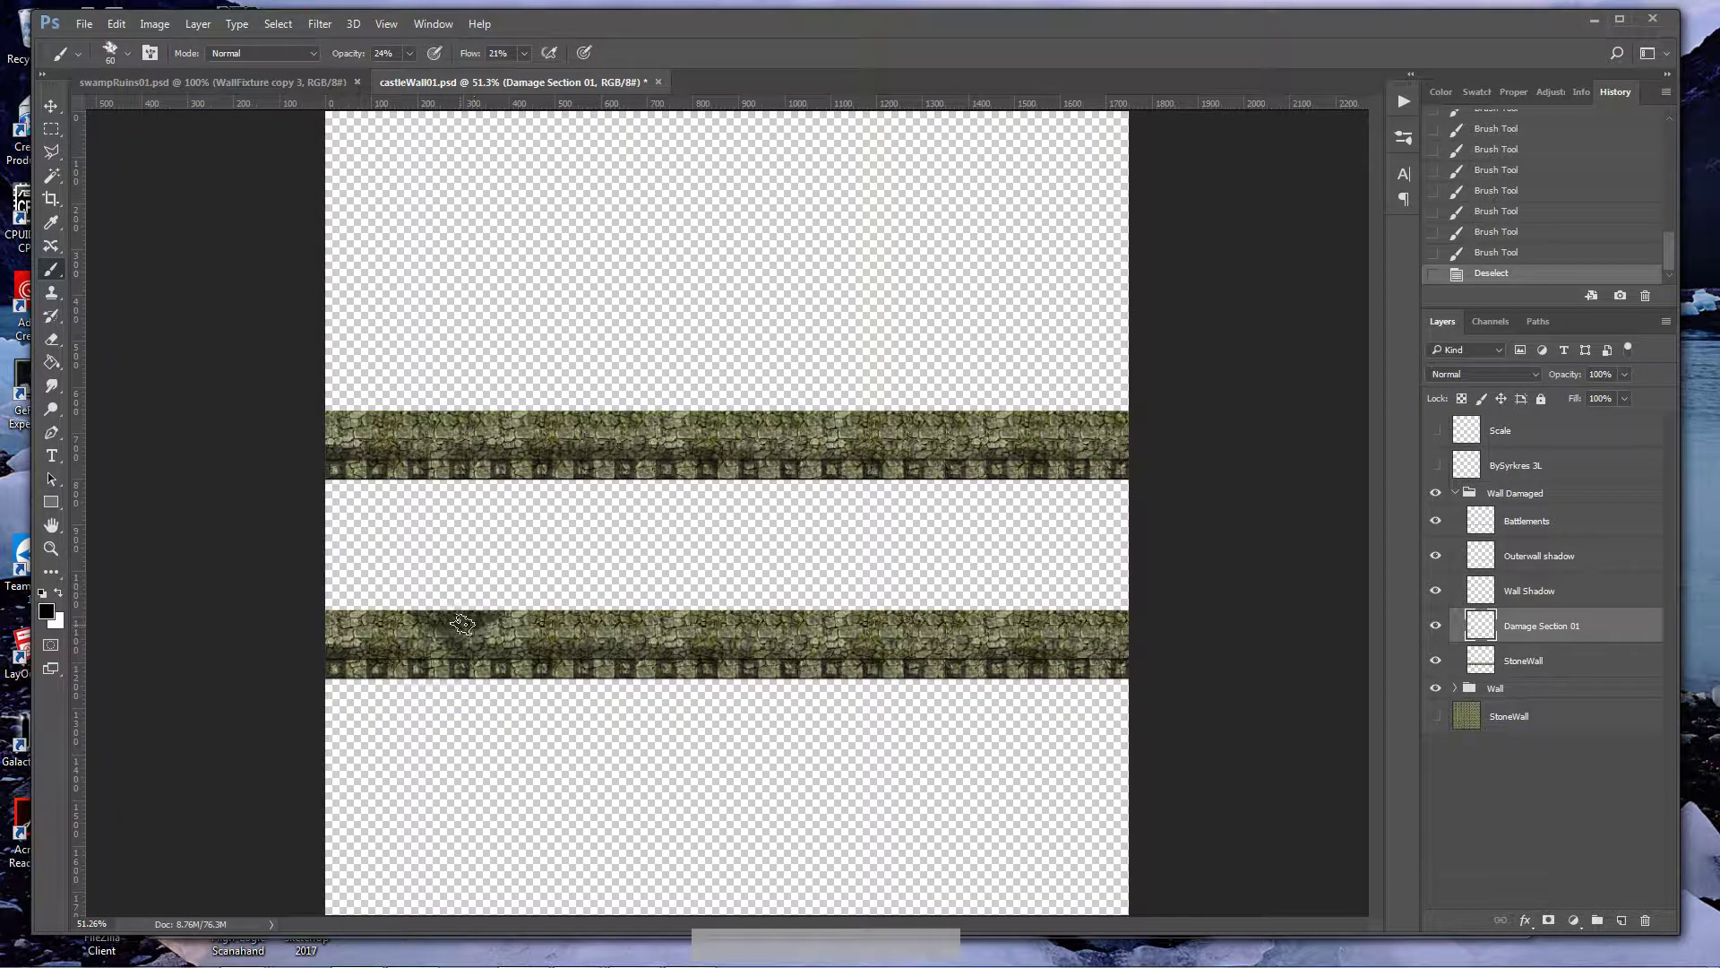
# - Restore the V-shaped selection and paint a dark jagged crack down its middle with the splatter brush reduced to 20 px
pyautogui.press('z')
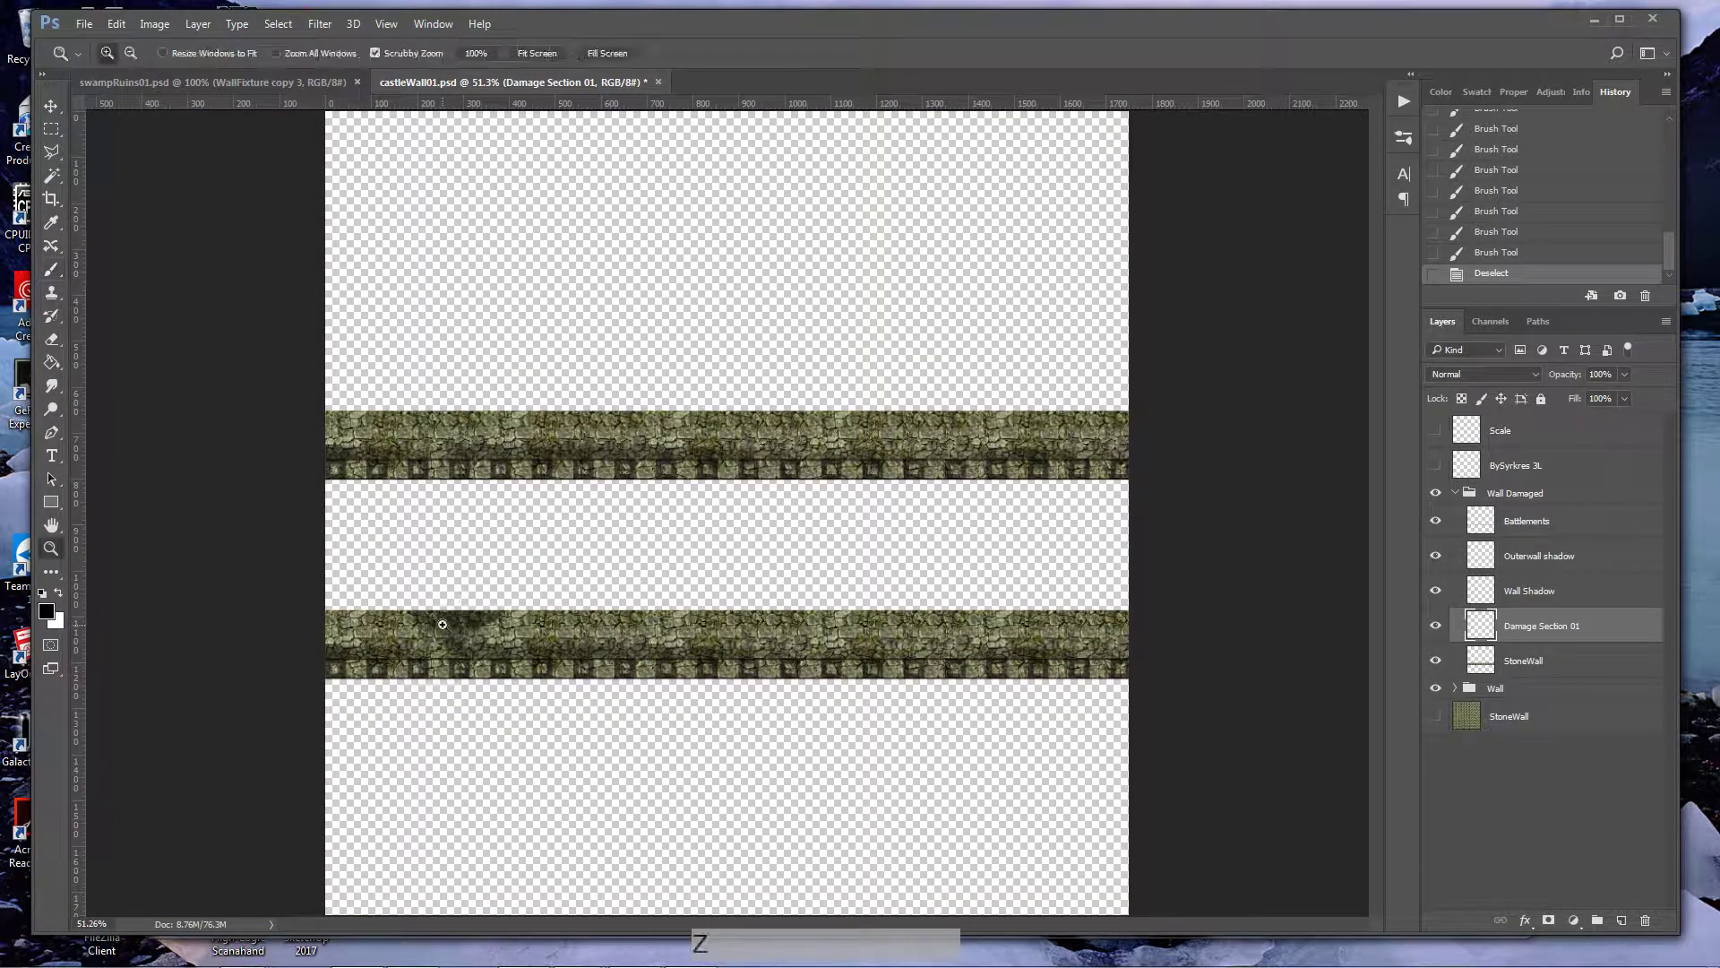
pyautogui.click(443, 624)
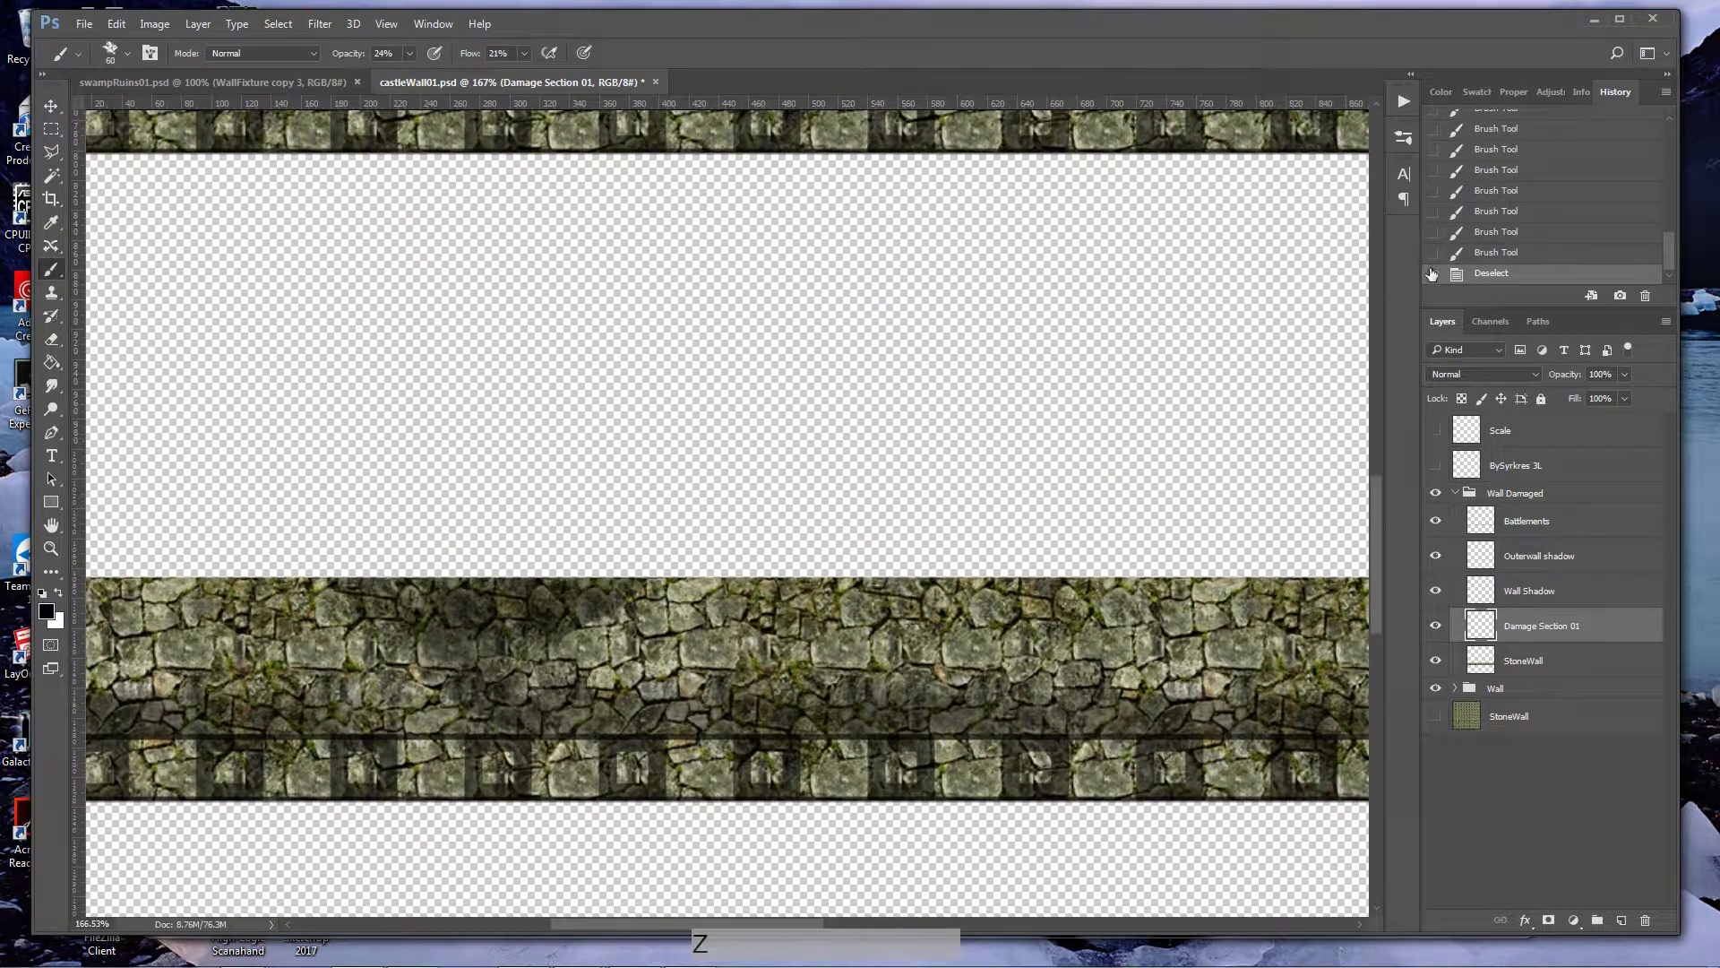
pyautogui.click(1481, 254)
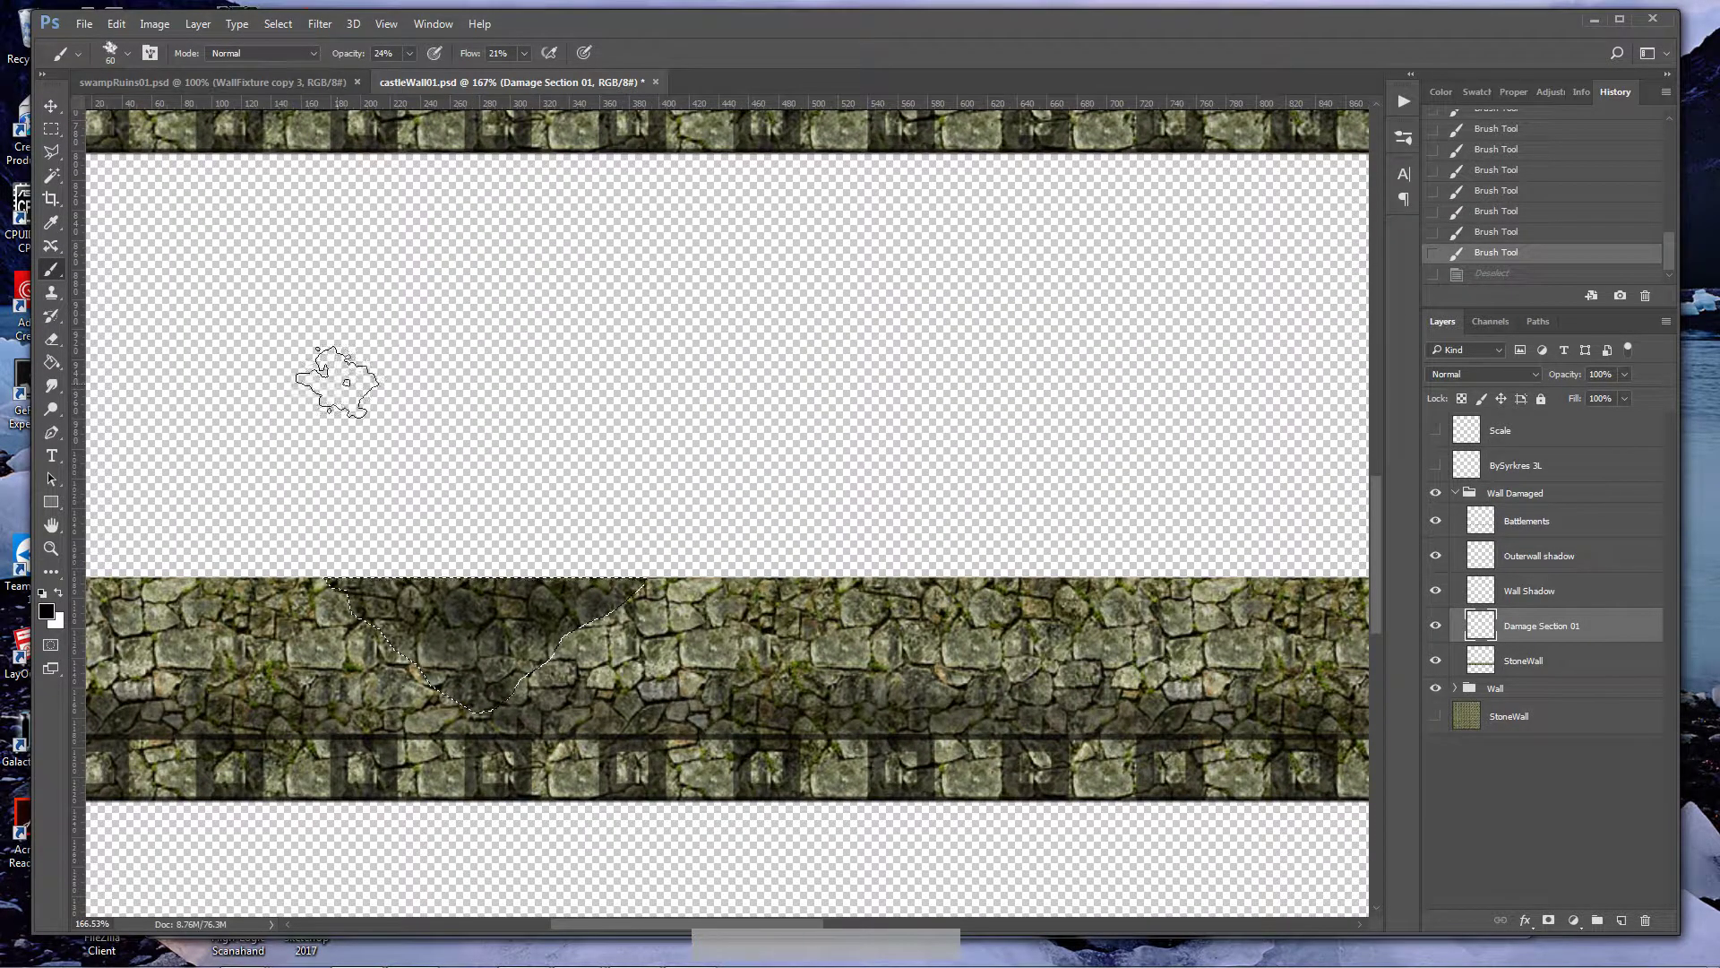
pyautogui.press('[')
pyautogui.press('[')
pyautogui.press('[')
pyautogui.press('[')
pyautogui.moveTo(477, 587)
pyautogui.mouseDown()
pyautogui.moveTo(480, 711)
pyautogui.moveTo(459, 603)
pyautogui.moveTo(492, 660)
pyautogui.moveTo(452, 592)
pyautogui.moveTo(490, 561)
pyautogui.moveTo(464, 564)
pyautogui.moveTo(456, 585)
pyautogui.moveTo(511, 634)
pyautogui.moveTo(528, 704)
pyautogui.moveTo(490, 662)
pyautogui.moveTo(480, 614)
pyautogui.moveTo(481, 638)
pyautogui.moveTo(458, 634)
pyautogui.moveTo(518, 618)
pyautogui.mouseUp()
# - Switch the Brush tool to a hard round tip with a size of 3 px
pyautogui.press('z')
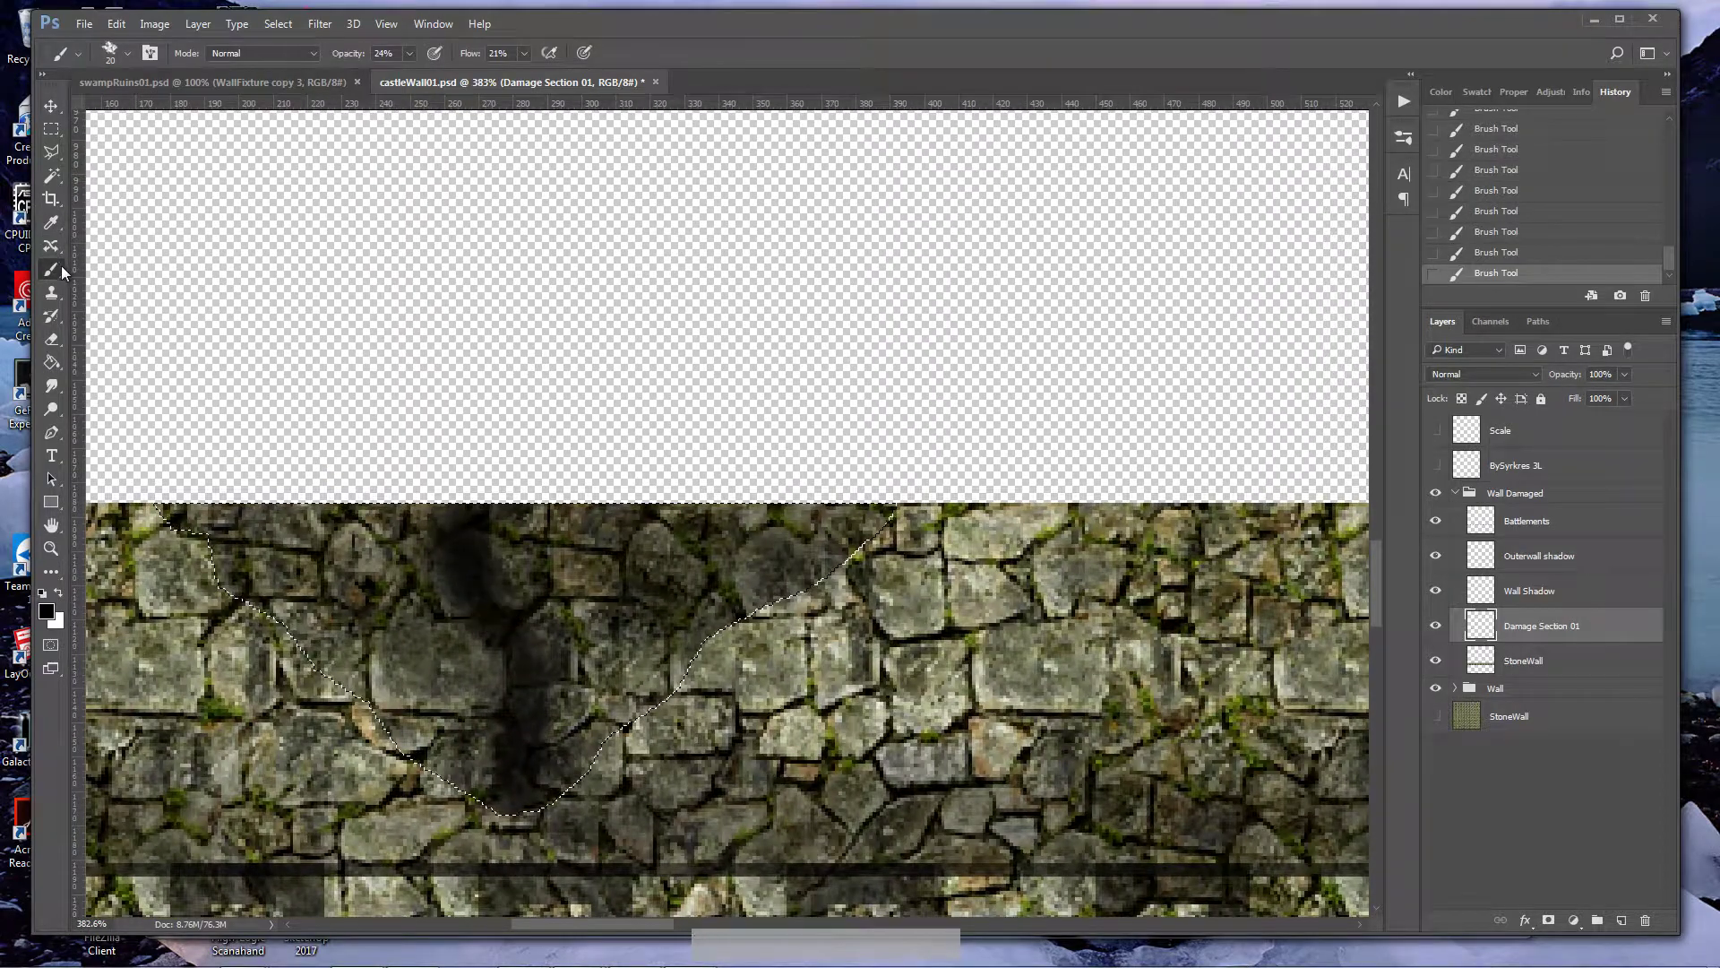
pyautogui.click(130, 55)
pyautogui.click(156, 188)
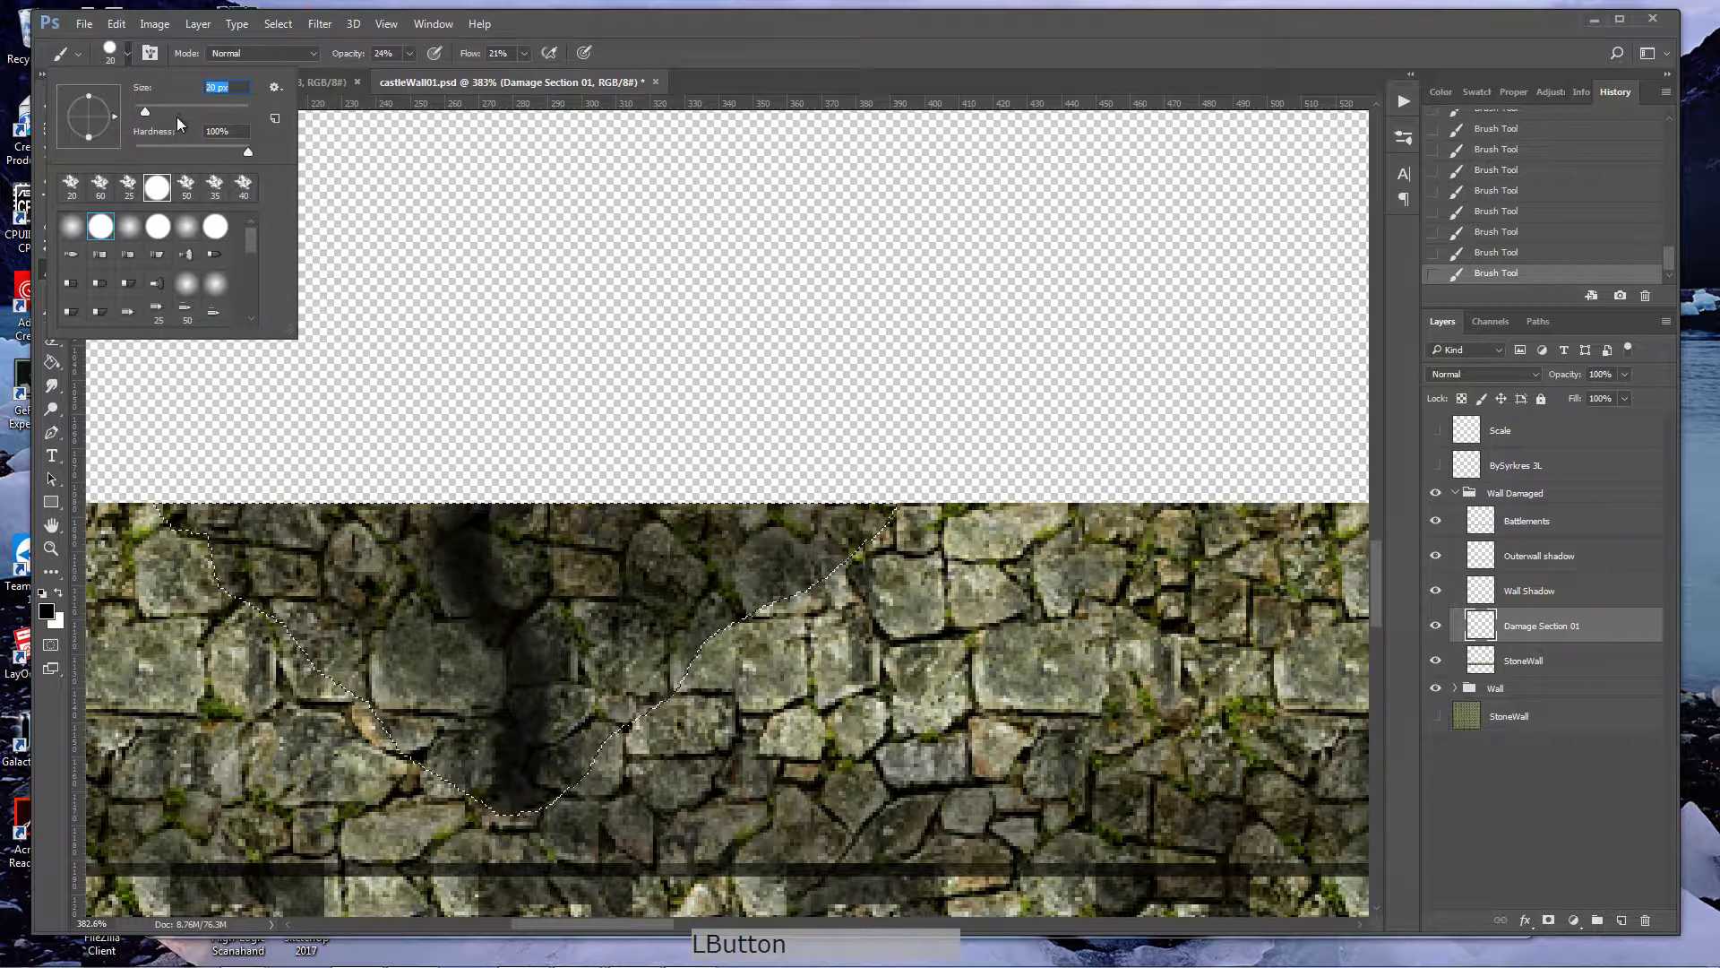
pyautogui.write('3')
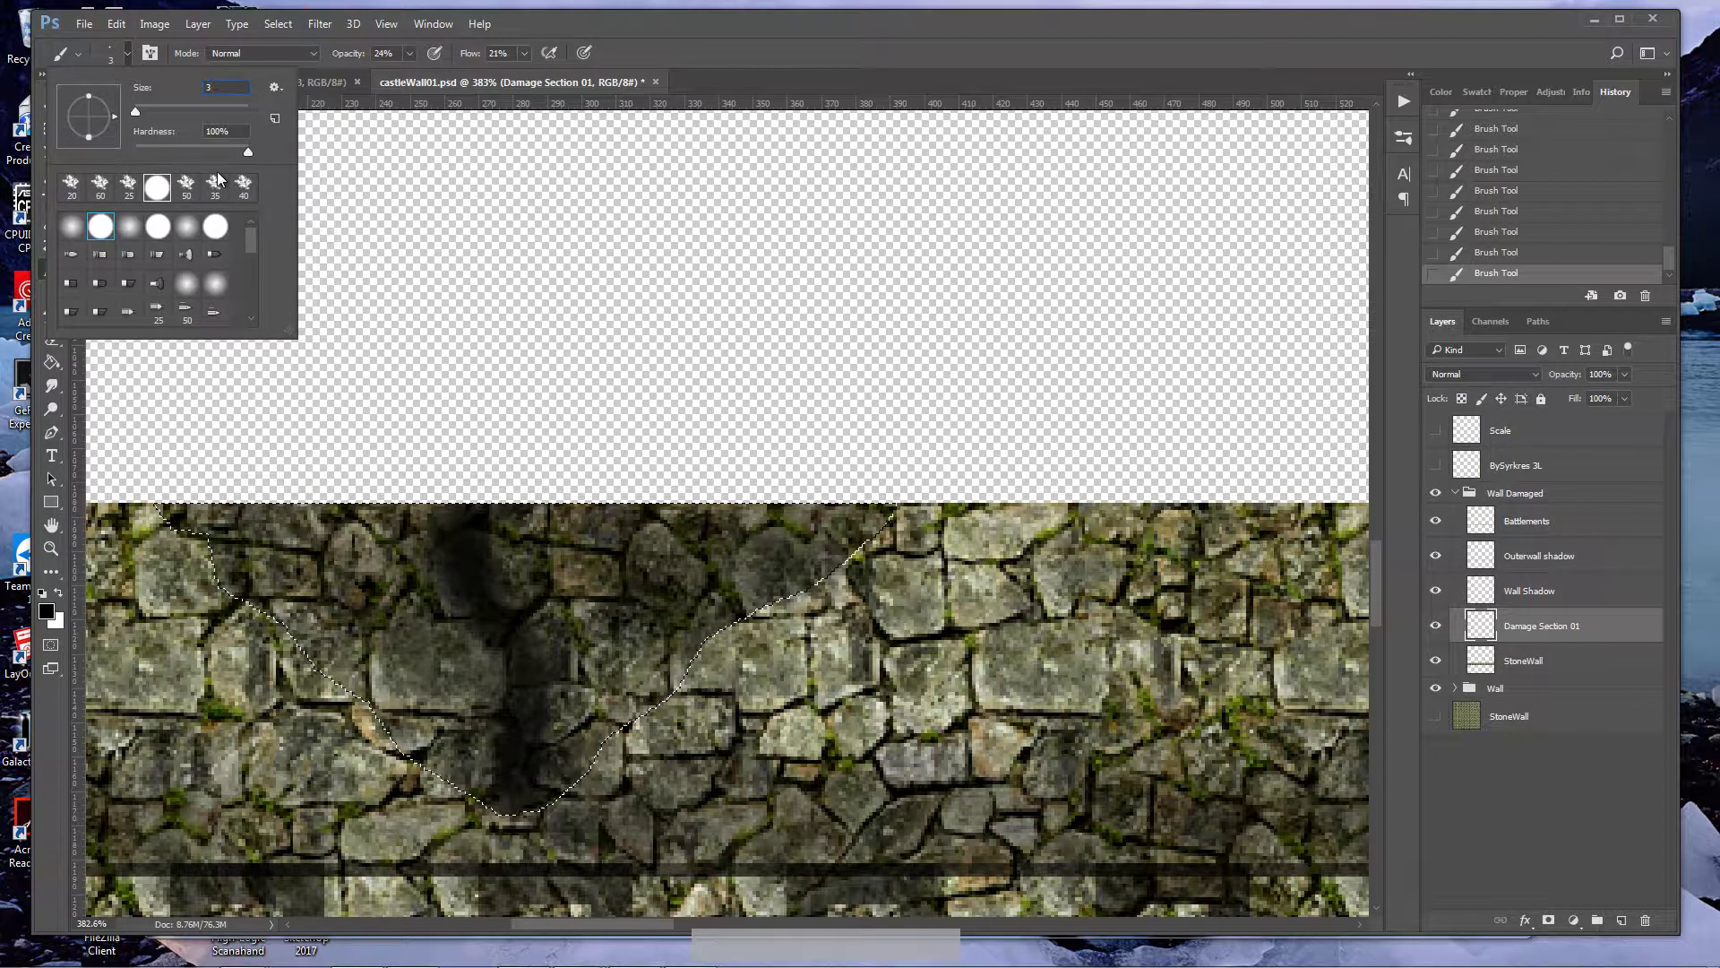
pyautogui.press('KP_Enter')
# - Set the brush opacity to 70% and flow to 71%, and paint a thin black line along the crack's centre
pyautogui.click(411, 53)
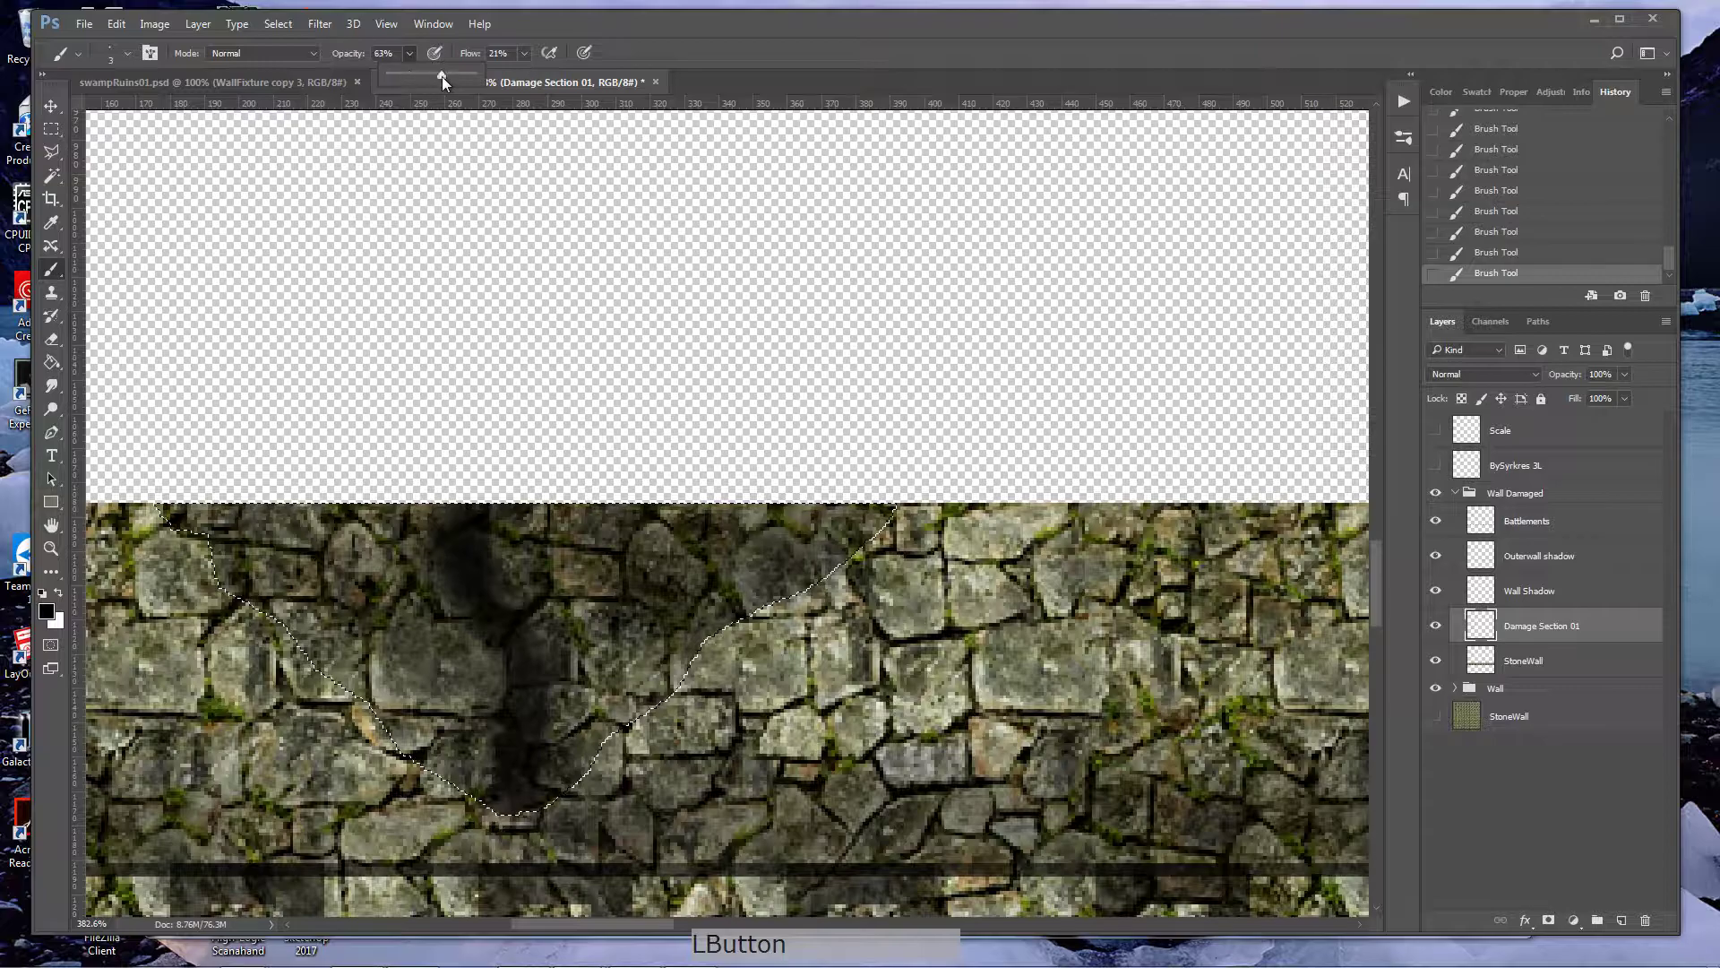
pyautogui.click(524, 53)
pyautogui.moveTo(549, 75); pyautogui.dragTo(566, 75)
pyautogui.click(503, 508)
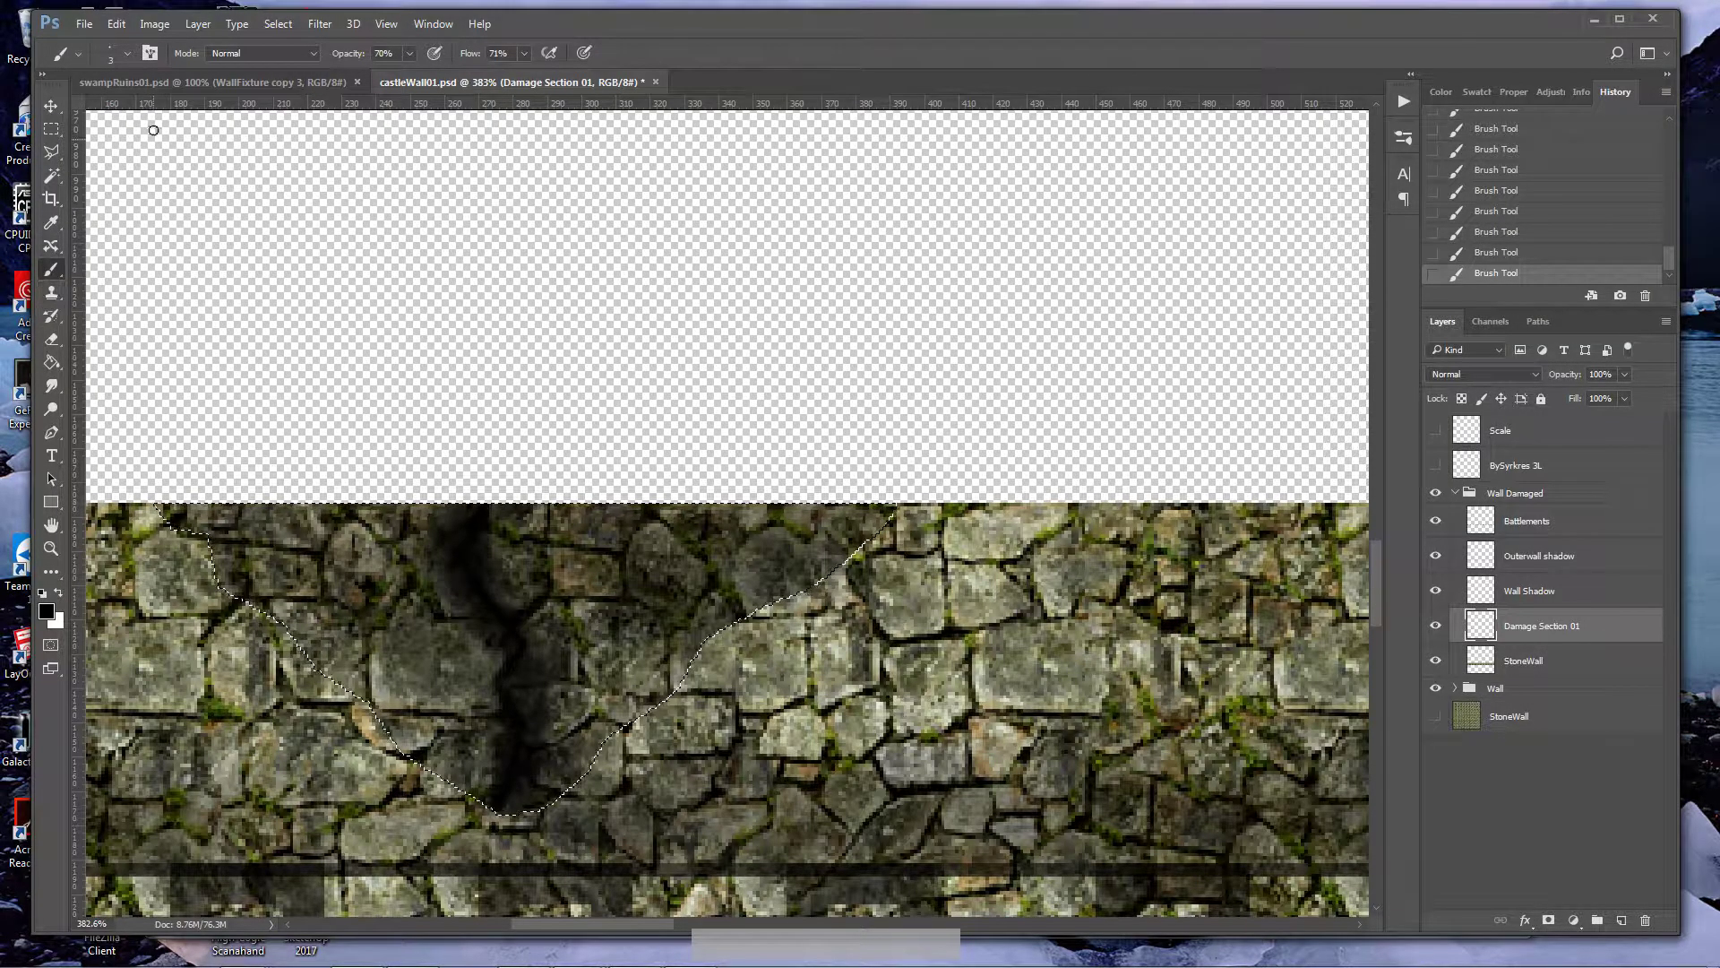
# - Return to the 20 px splatter brush with the opacity at 25% and the flow at 21%
pyautogui.click(127, 56)
pyautogui.click(100, 185)
pyautogui.click(363, 61)
pyautogui.click(411, 53)
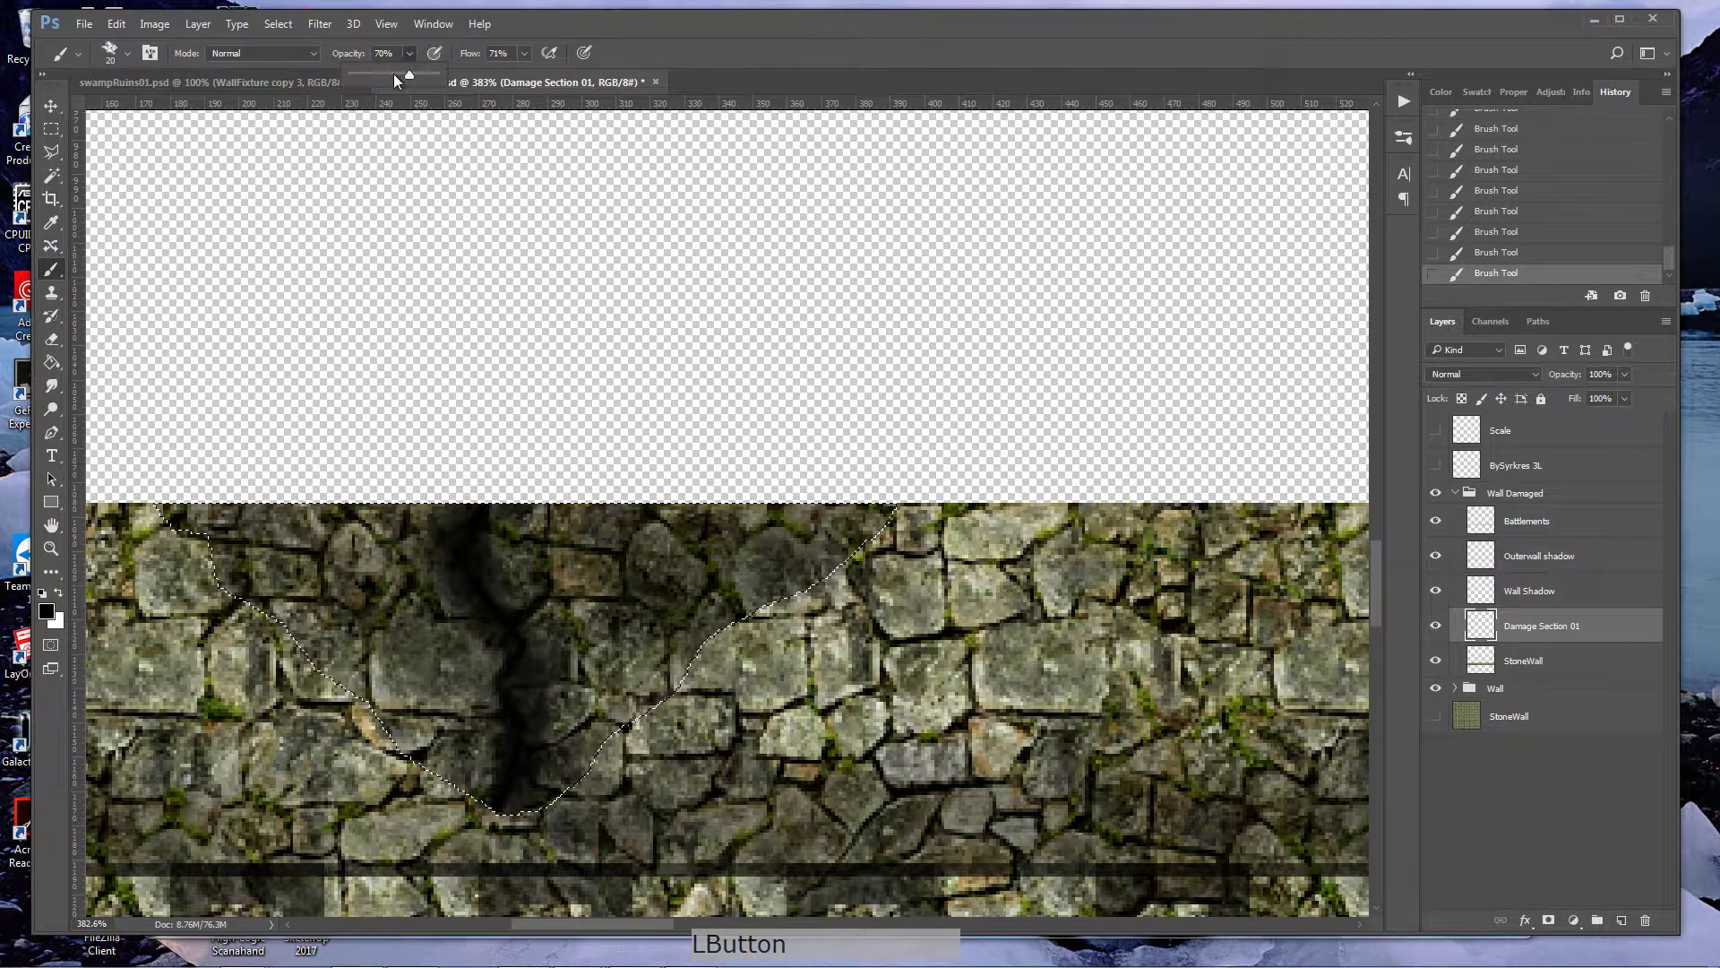
pyautogui.moveTo(367, 74); pyautogui.dragTo(373, 73)
pyautogui.click(524, 55)
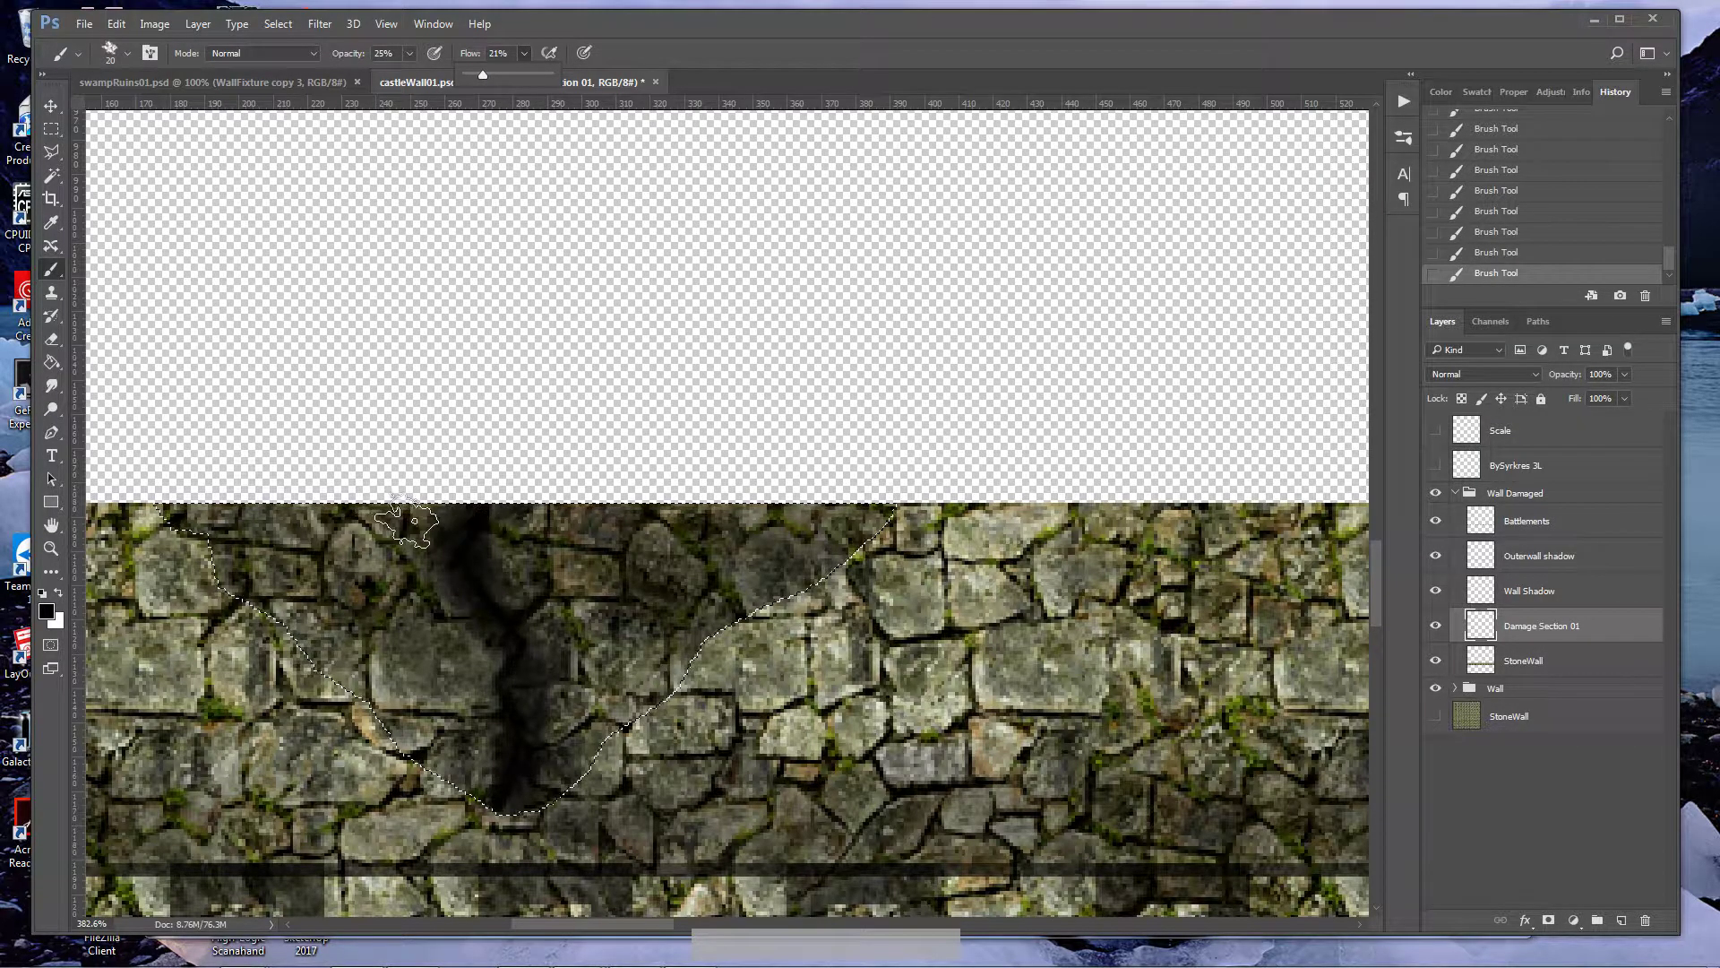
# - Paint dark shading along the inside of the V-shaped selection's slanted edges, and deselect
pyautogui.doubleClick(51, 548)
pyautogui.hotkey('ctrl', 'd')
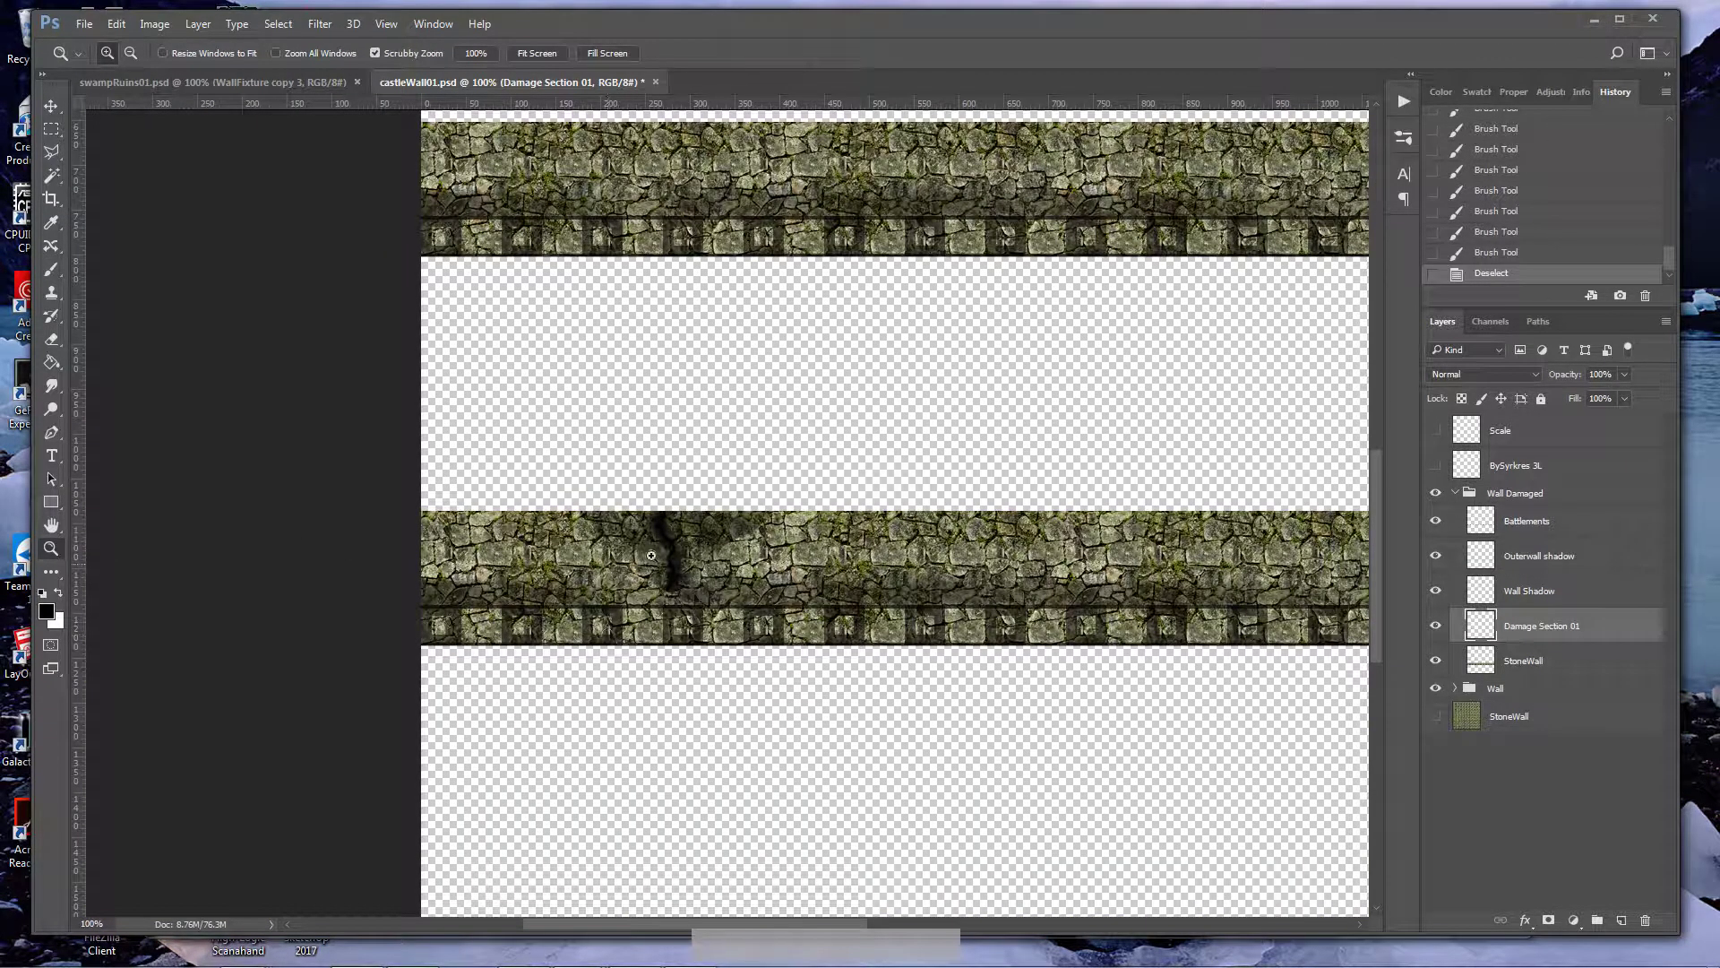
pyautogui.click(1497, 253)
pyautogui.press('z')
pyautogui.moveTo(678, 532); pyautogui.dragTo(770, 531)
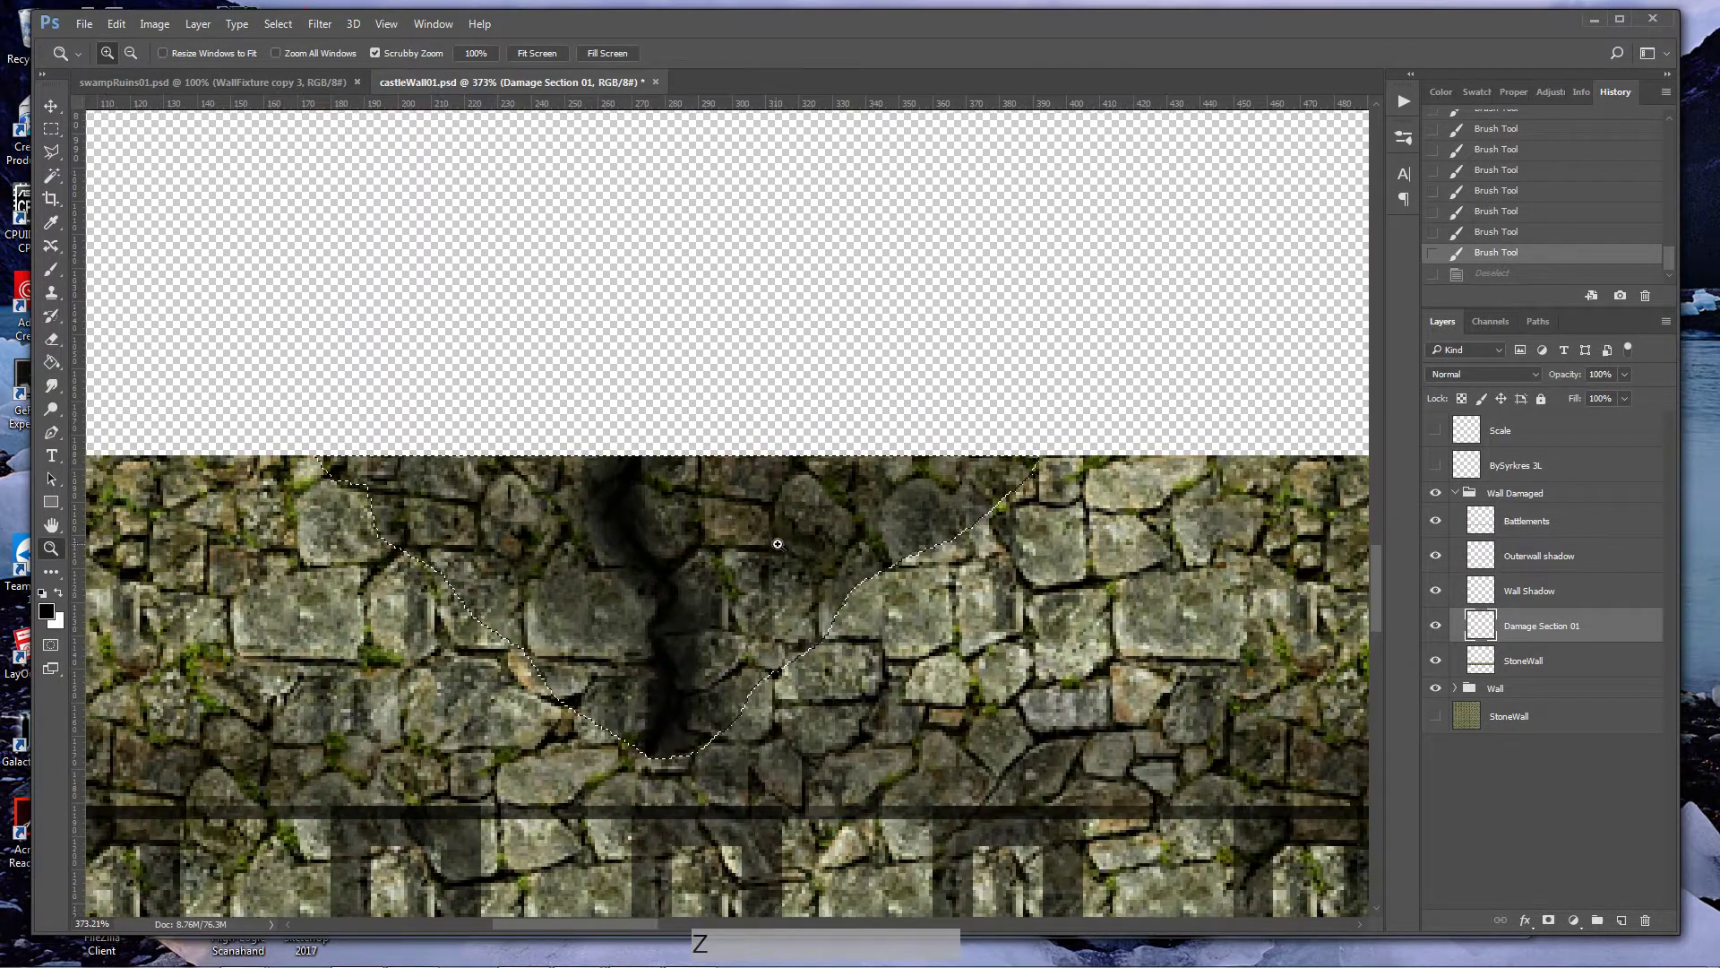
pyautogui.press('b')
pyautogui.moveTo(941, 527)
pyautogui.mouseDown()
pyautogui.moveTo(1031, 474)
pyautogui.moveTo(952, 542)
pyautogui.moveTo(968, 522)
pyautogui.moveTo(885, 555)
pyautogui.moveTo(911, 567)
pyautogui.moveTo(935, 544)
pyautogui.moveTo(911, 583)
pyautogui.moveTo(845, 606)
pyautogui.moveTo(867, 600)
pyautogui.moveTo(778, 671)
pyautogui.moveTo(784, 707)
pyautogui.moveTo(820, 676)
pyautogui.moveTo(633, 765)
pyautogui.moveTo(610, 763)
pyautogui.moveTo(594, 712)
pyautogui.moveTo(543, 723)
pyautogui.moveTo(590, 752)
pyautogui.moveTo(552, 690)
pyautogui.moveTo(581, 718)
pyautogui.moveTo(453, 601)
pyautogui.moveTo(543, 712)
pyautogui.moveTo(564, 721)
pyautogui.moveTo(359, 505)
pyautogui.moveTo(361, 482)
pyautogui.moveTo(319, 471)
pyautogui.moveTo(479, 441)
pyautogui.moveTo(1039, 457)
pyautogui.mouseUp()
pyautogui.hotkey('ctrl', 'd')
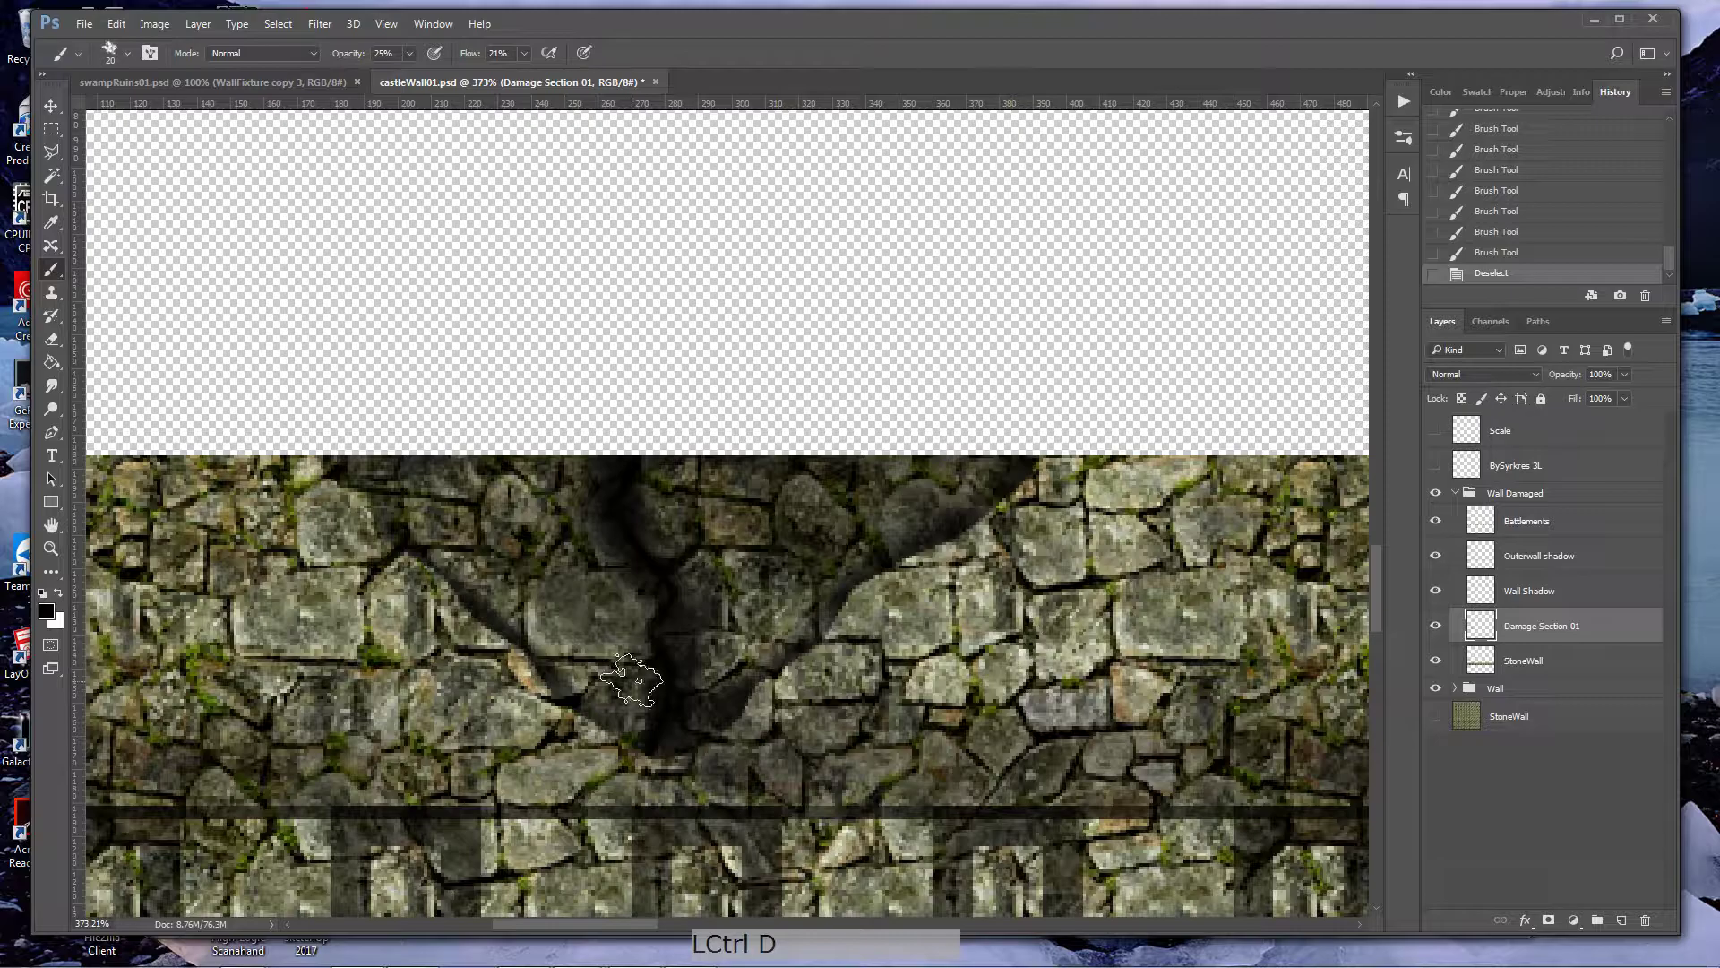
# - Inspect the shaded damage on the castle wall in swampRuins01.psd for reference and return to castleWall01.psd
pyautogui.doubleClick(52, 549)
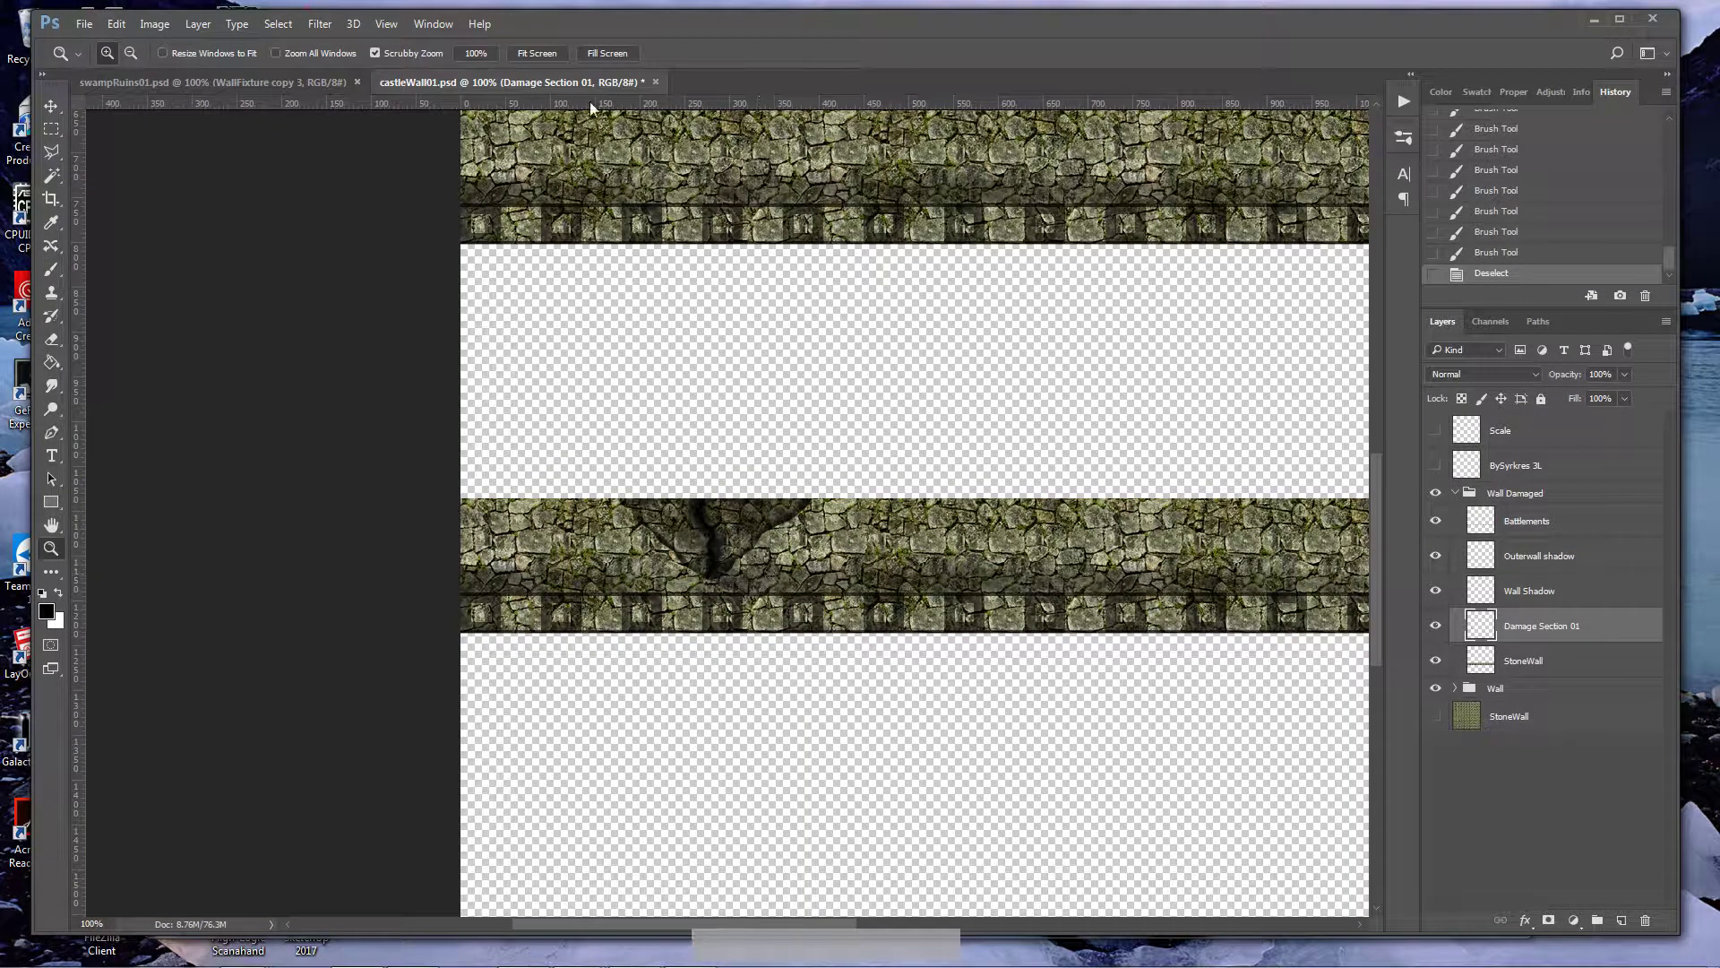
pyautogui.click(249, 81)
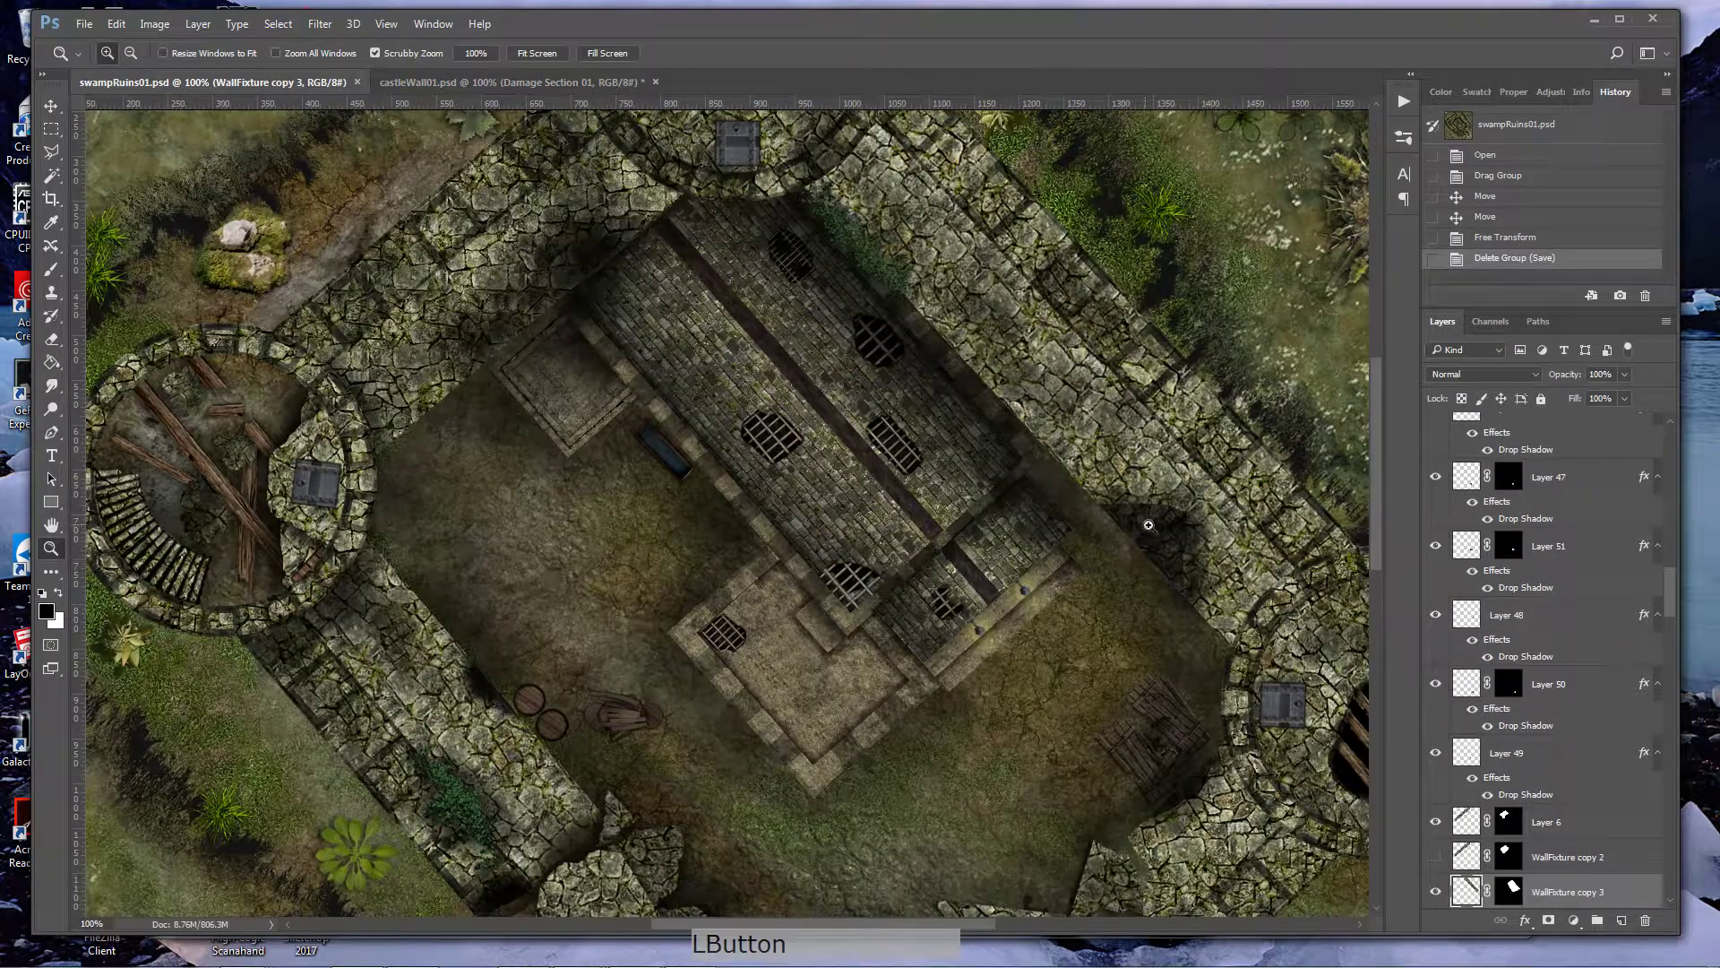
pyautogui.moveTo(1153, 543); pyautogui.dragTo(1250, 546)
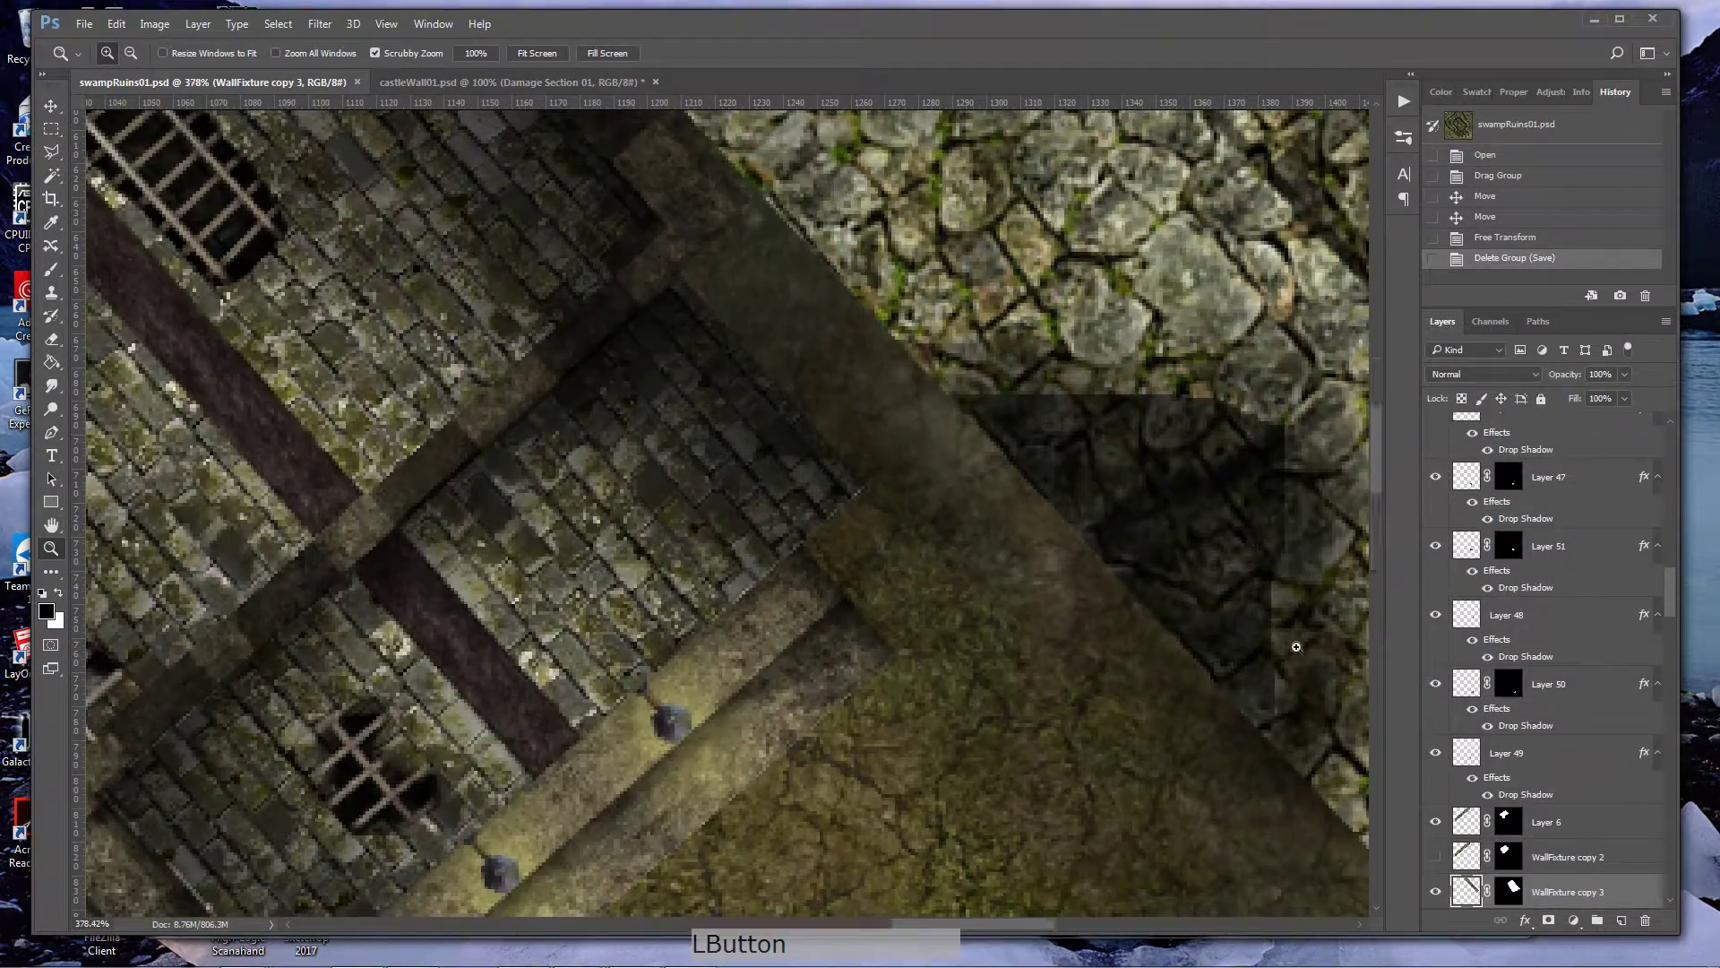
pyautogui.click(510, 81)
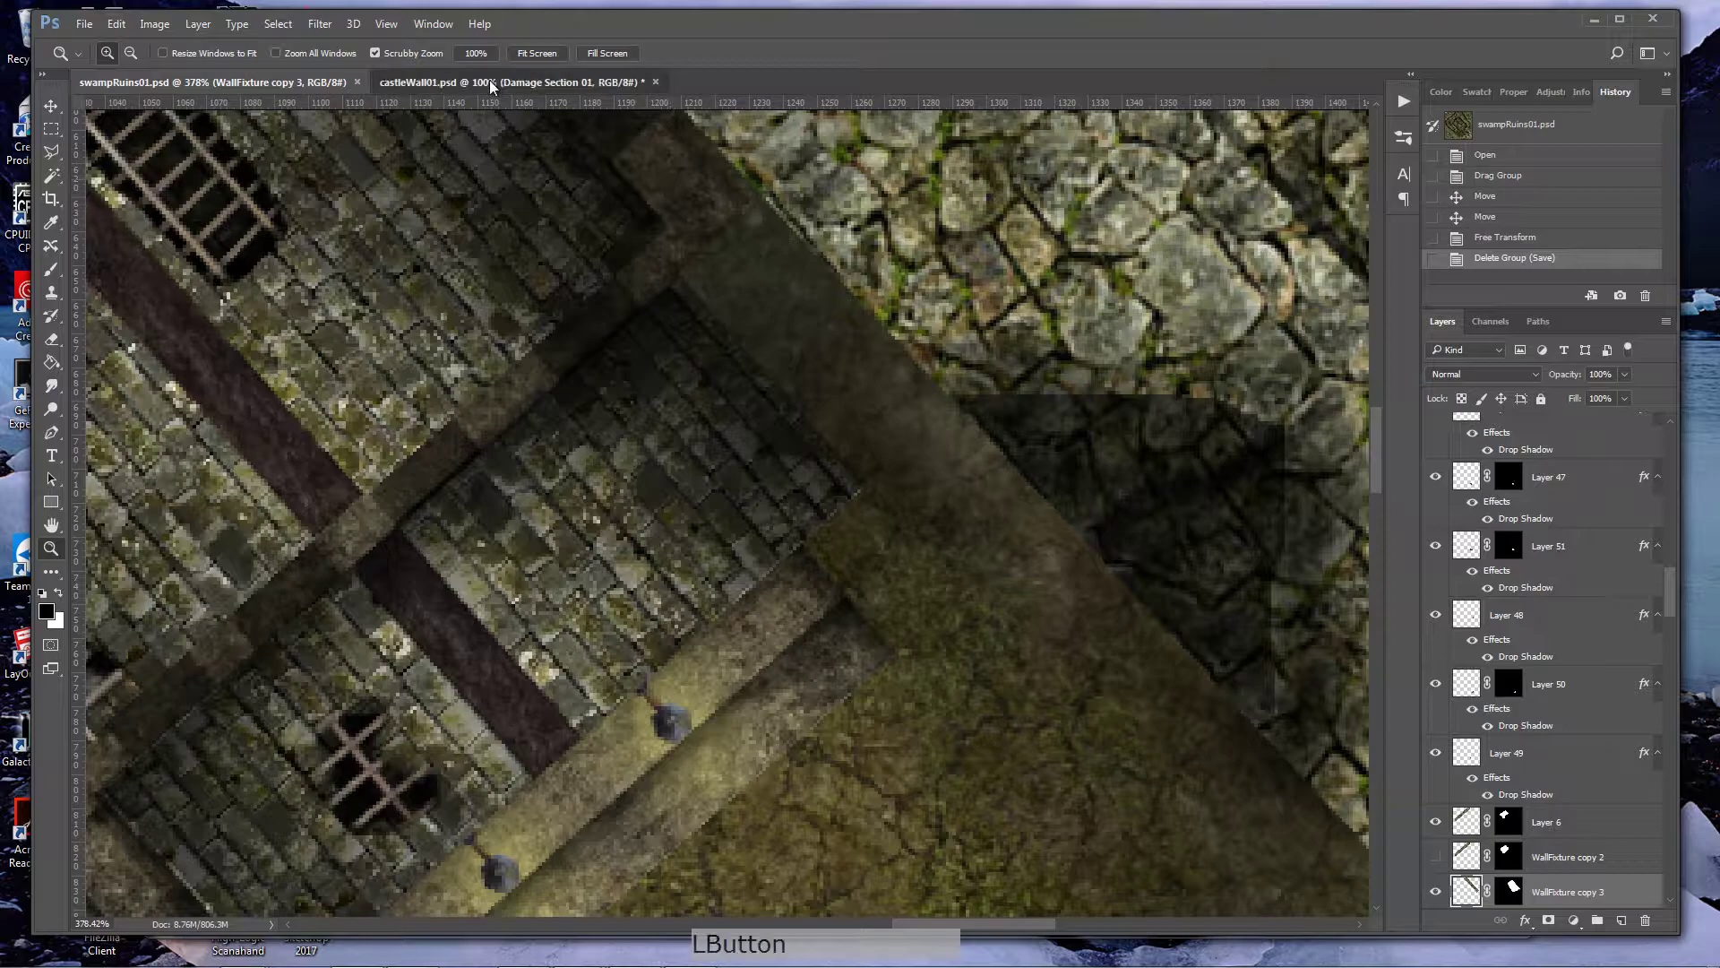
# - Soften the V-shaped damage's outer edges with faint black strokes using the splatter brush at 35 px
pyautogui.moveTo(744, 559); pyautogui.dragTo(677, 508)
pyautogui.press('b')
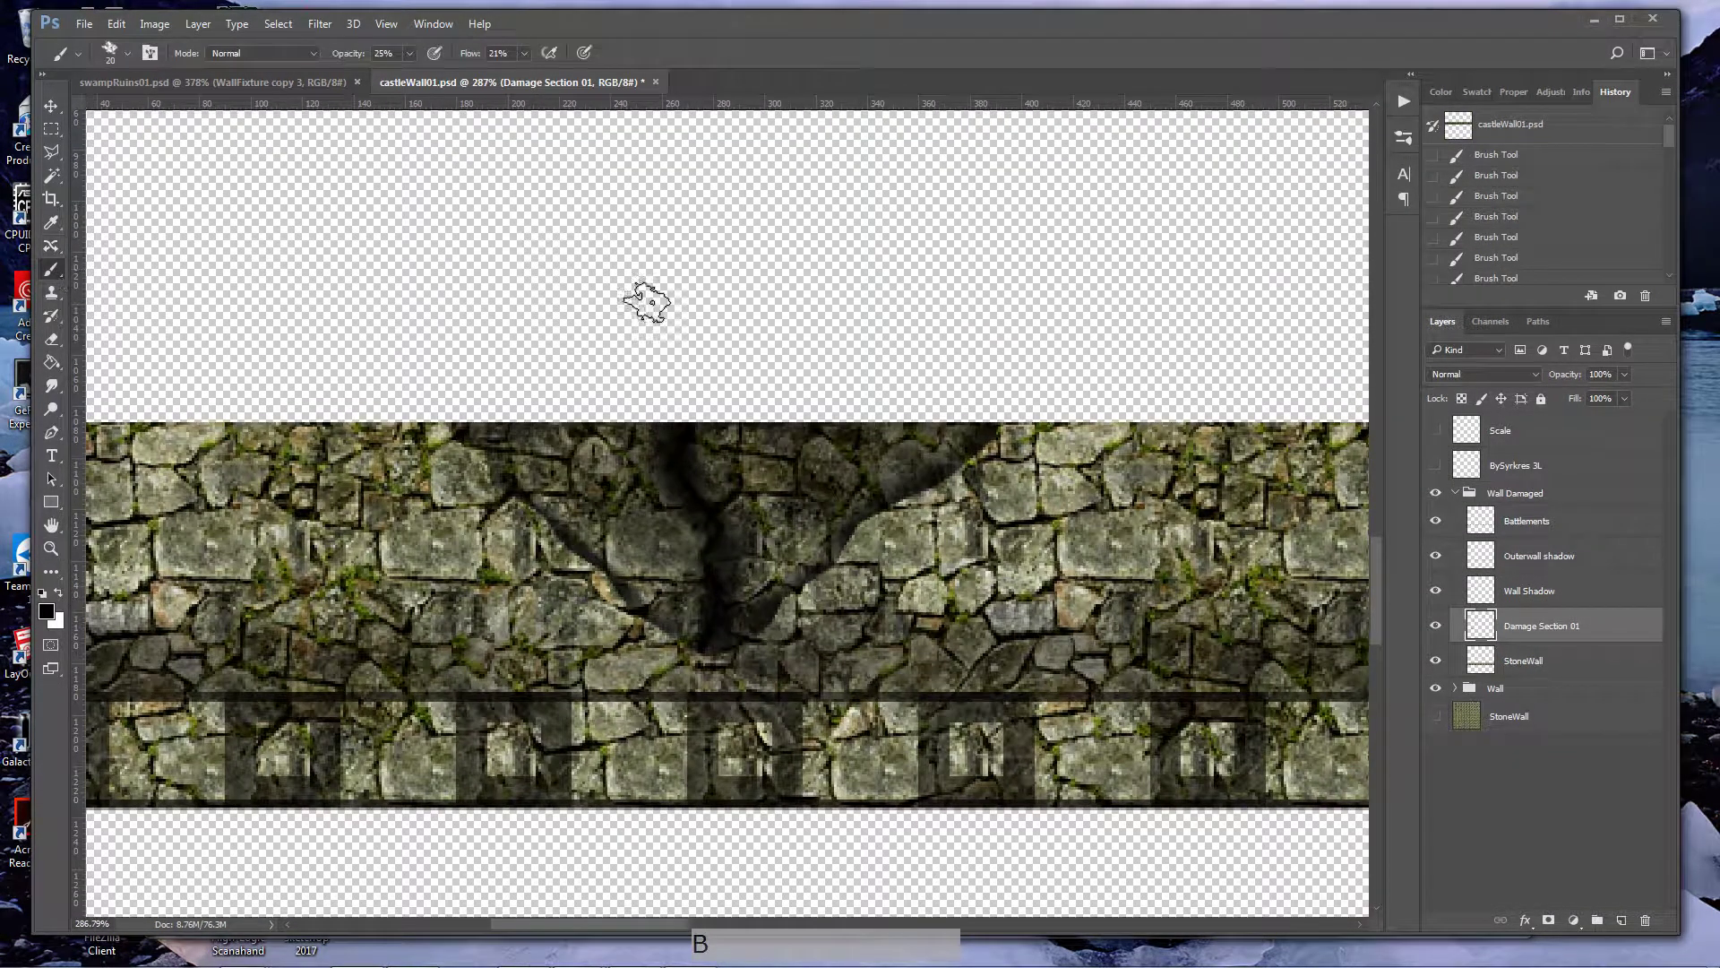
pyautogui.press(']')
pyautogui.moveTo(1017, 431)
pyautogui.mouseDown()
pyautogui.moveTo(865, 541)
pyautogui.moveTo(1045, 415)
pyautogui.moveTo(972, 512)
pyautogui.moveTo(946, 486)
pyautogui.moveTo(882, 515)
pyautogui.moveTo(815, 615)
pyautogui.moveTo(786, 606)
pyautogui.moveTo(984, 478)
pyautogui.moveTo(773, 585)
pyautogui.moveTo(704, 647)
pyautogui.moveTo(645, 641)
pyautogui.moveTo(669, 646)
pyautogui.moveTo(428, 435)
pyautogui.moveTo(772, 554)
pyautogui.moveTo(1055, 393)
pyautogui.moveTo(478, 398)
pyautogui.moveTo(522, 432)
pyautogui.mouseUp()
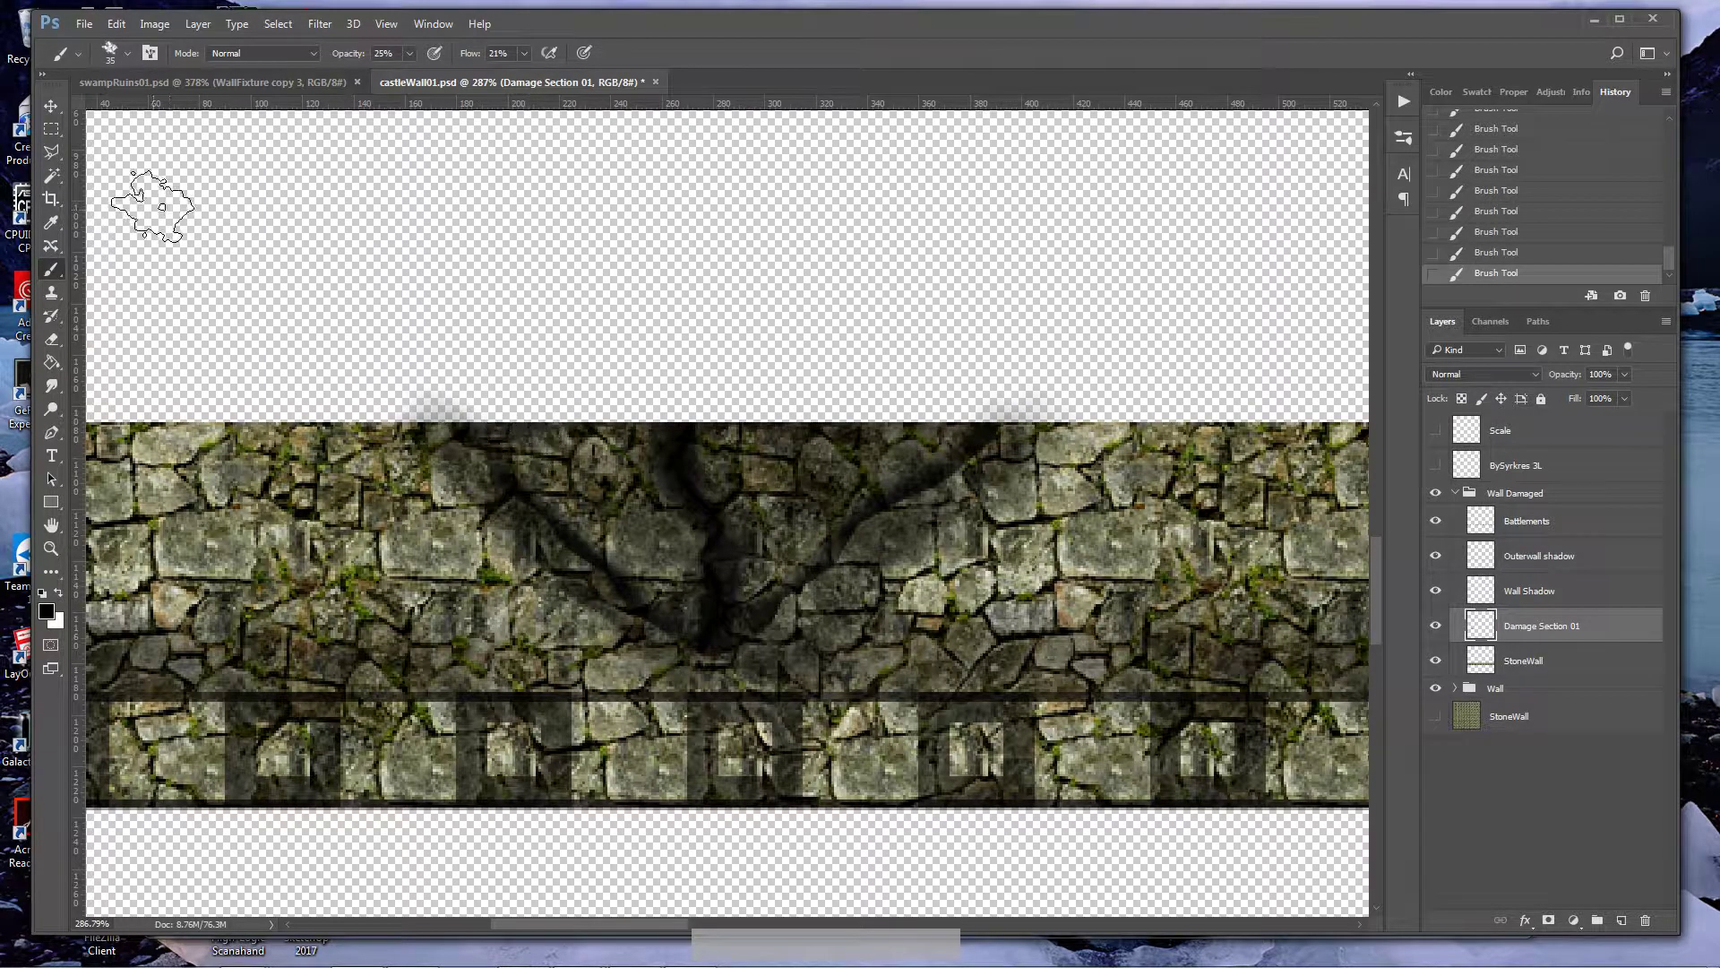
# - Select a rectangle directly above the damaged wall and cut the shading that spills past its upper edge
pyautogui.click(51, 130)
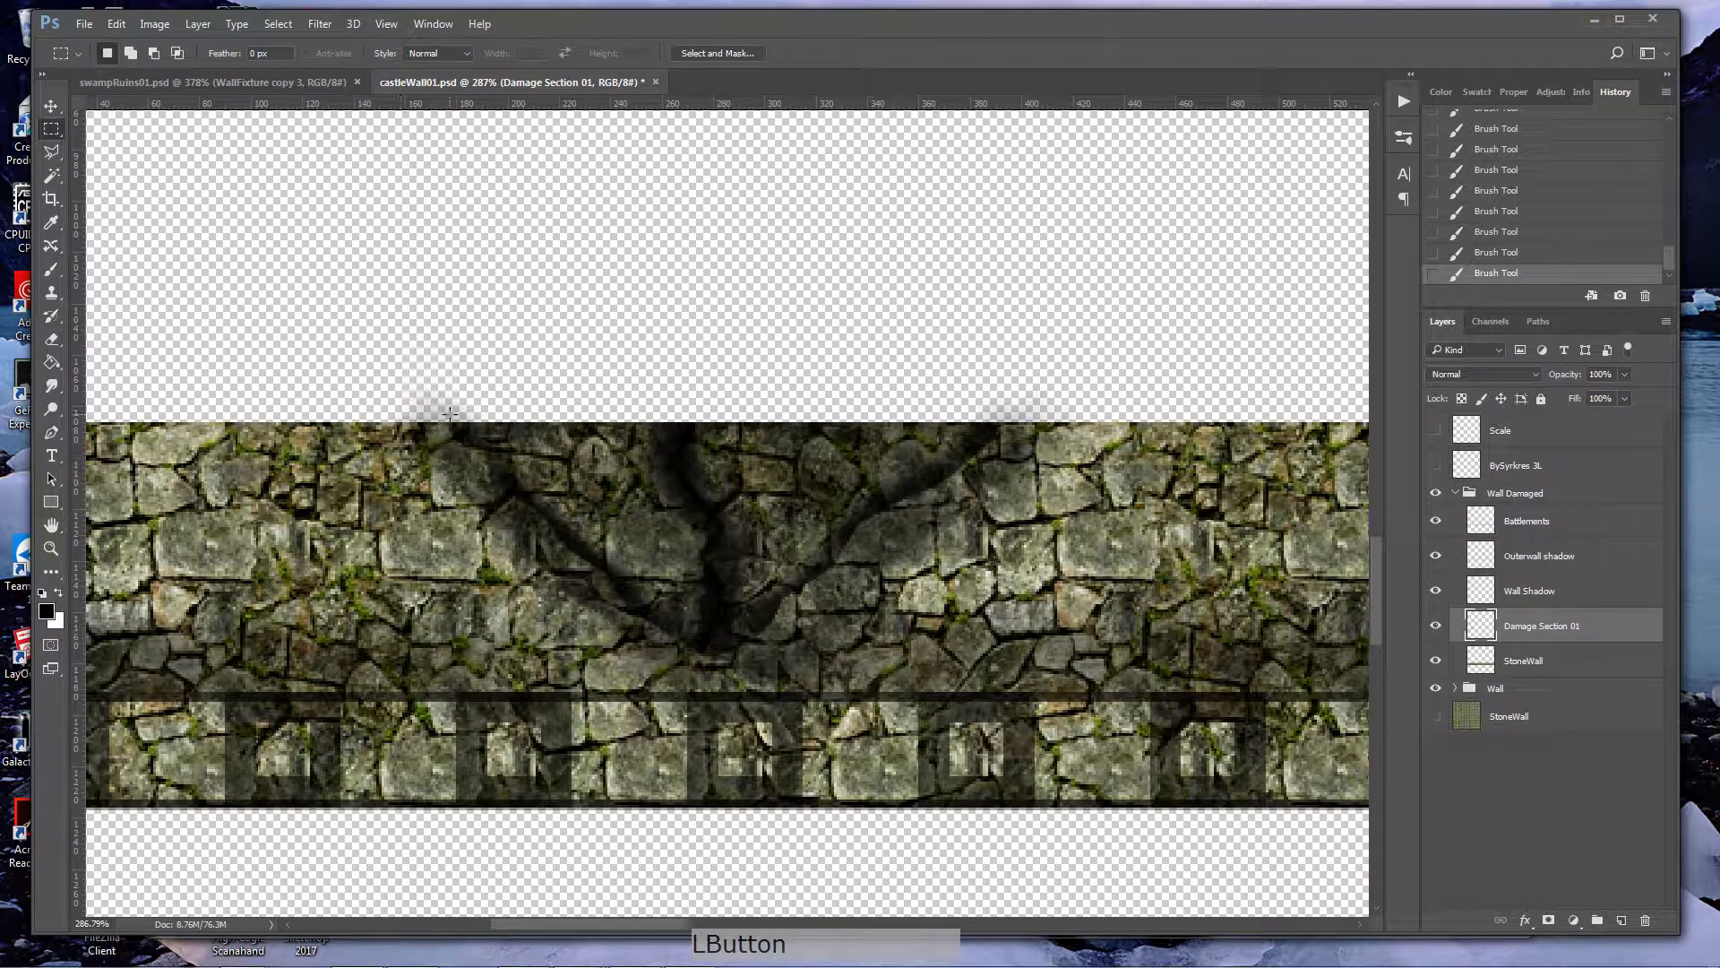
pyautogui.moveTo(1167, 238); pyautogui.dragTo(256, 420)
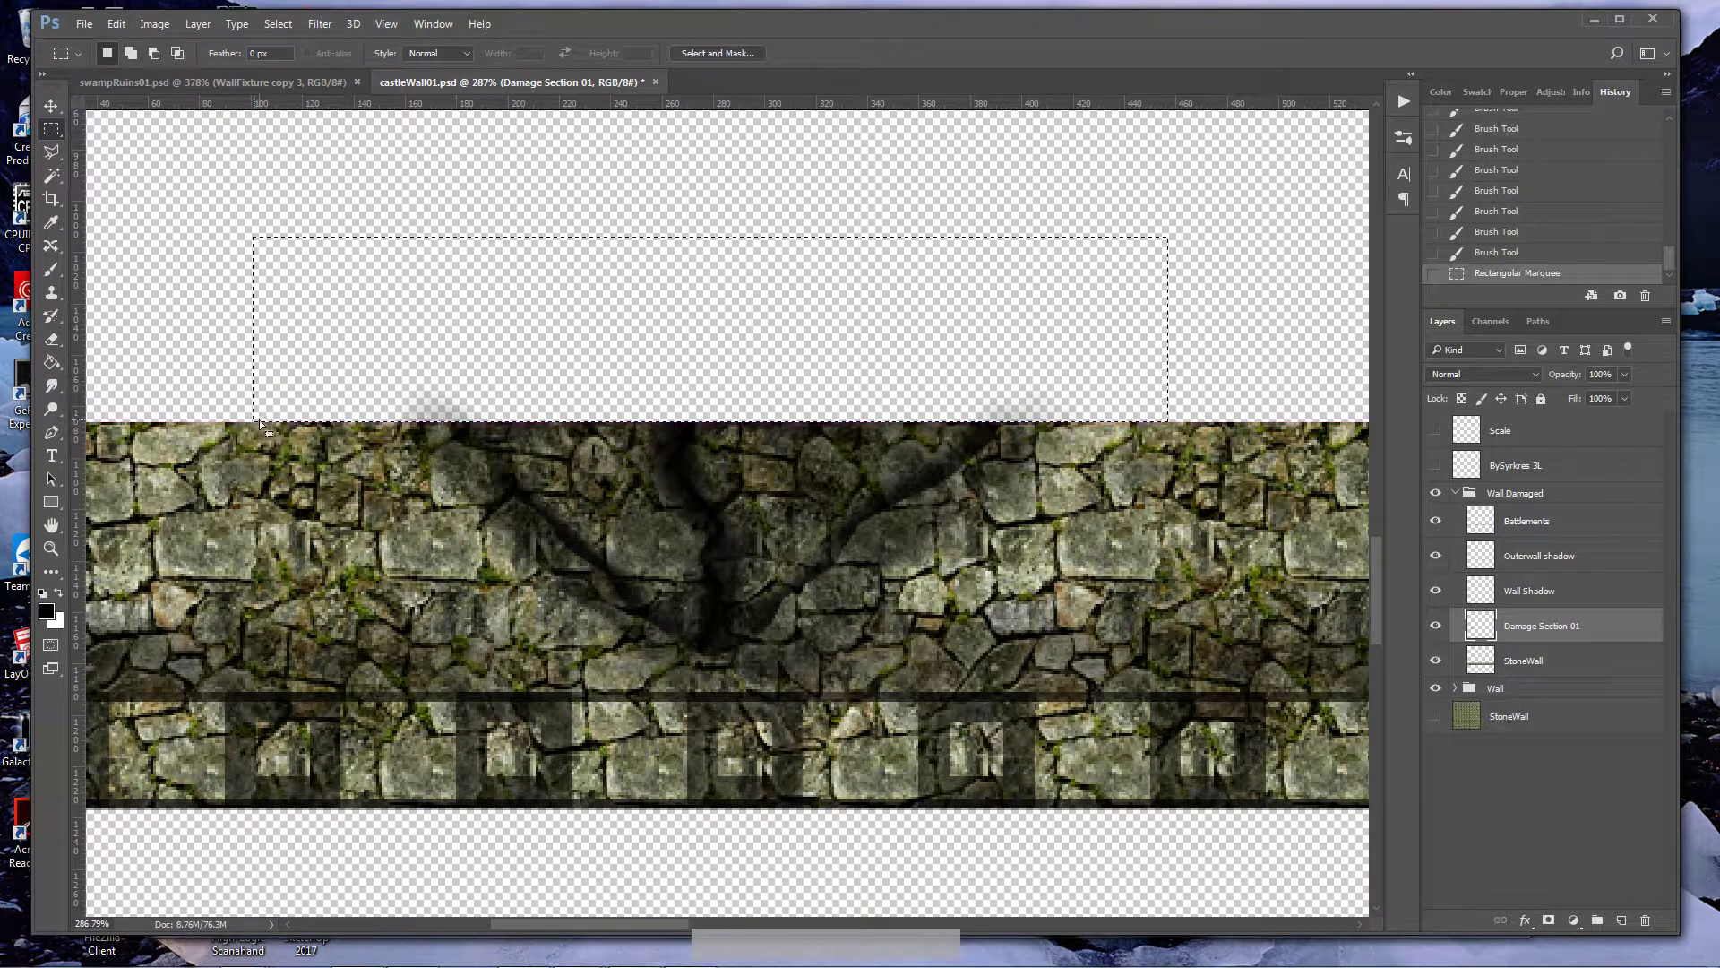
pyautogui.hotkey('ctrl', 'x')
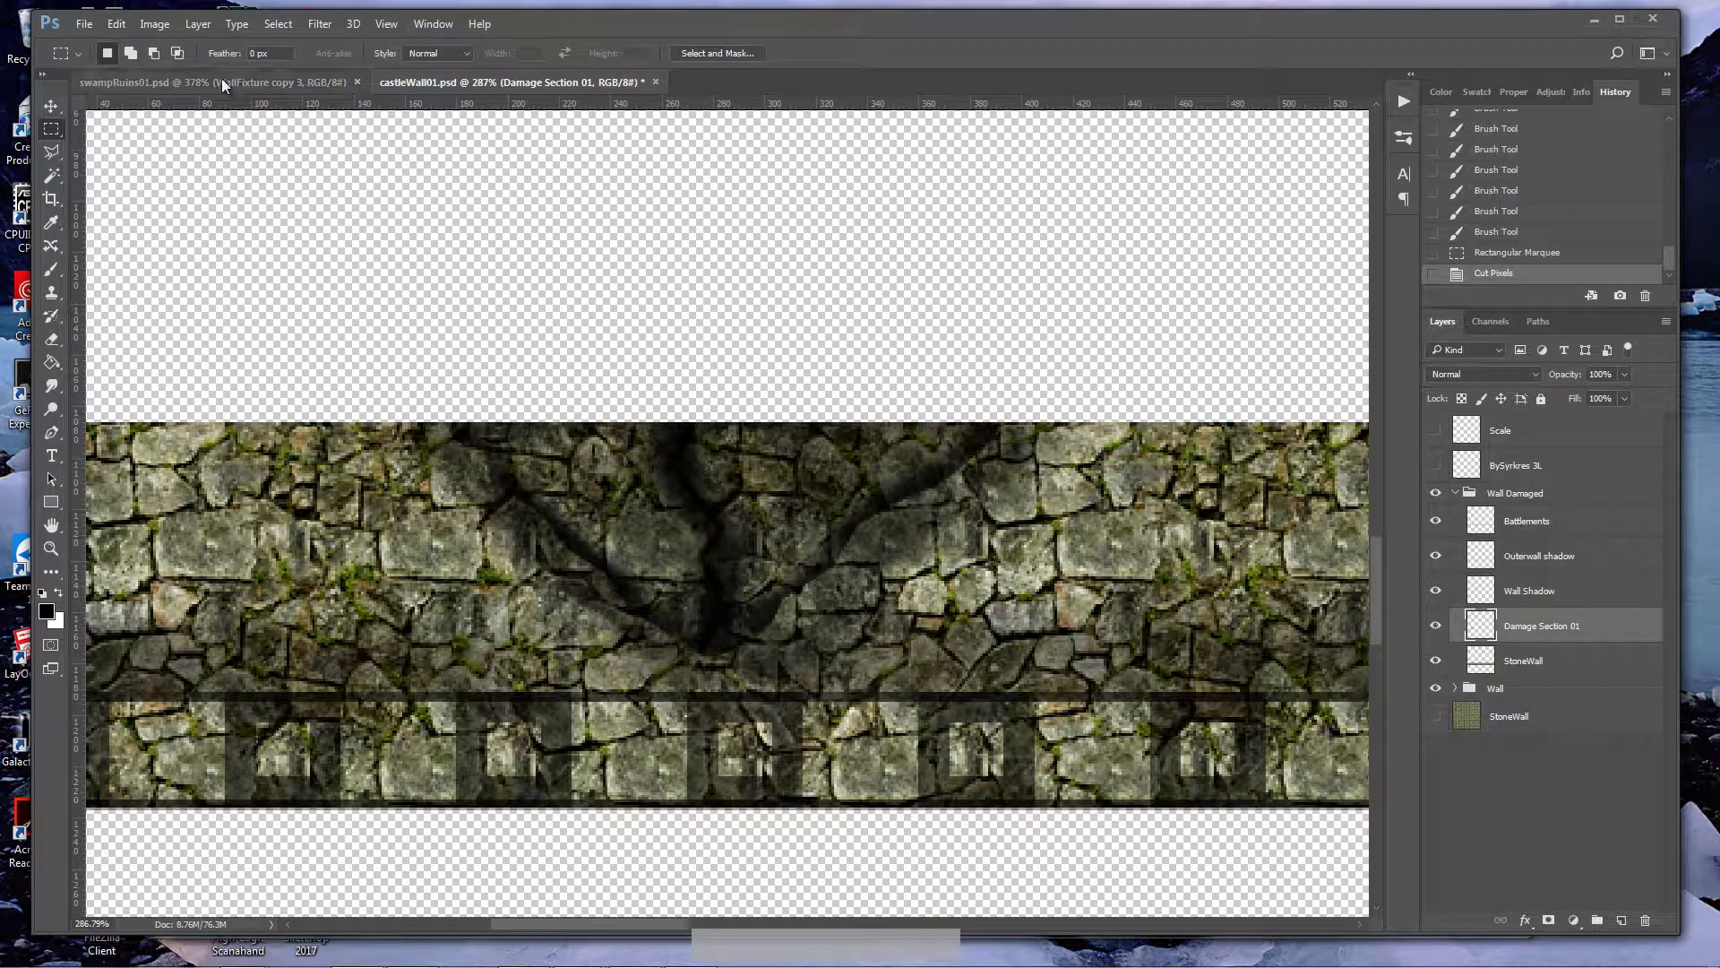
# - Open boulderOverlay03.png from the Organized\Overlays folder and copy its layer into castleWall01.psd above Damage Section 01
pyautogui.click(85, 24)
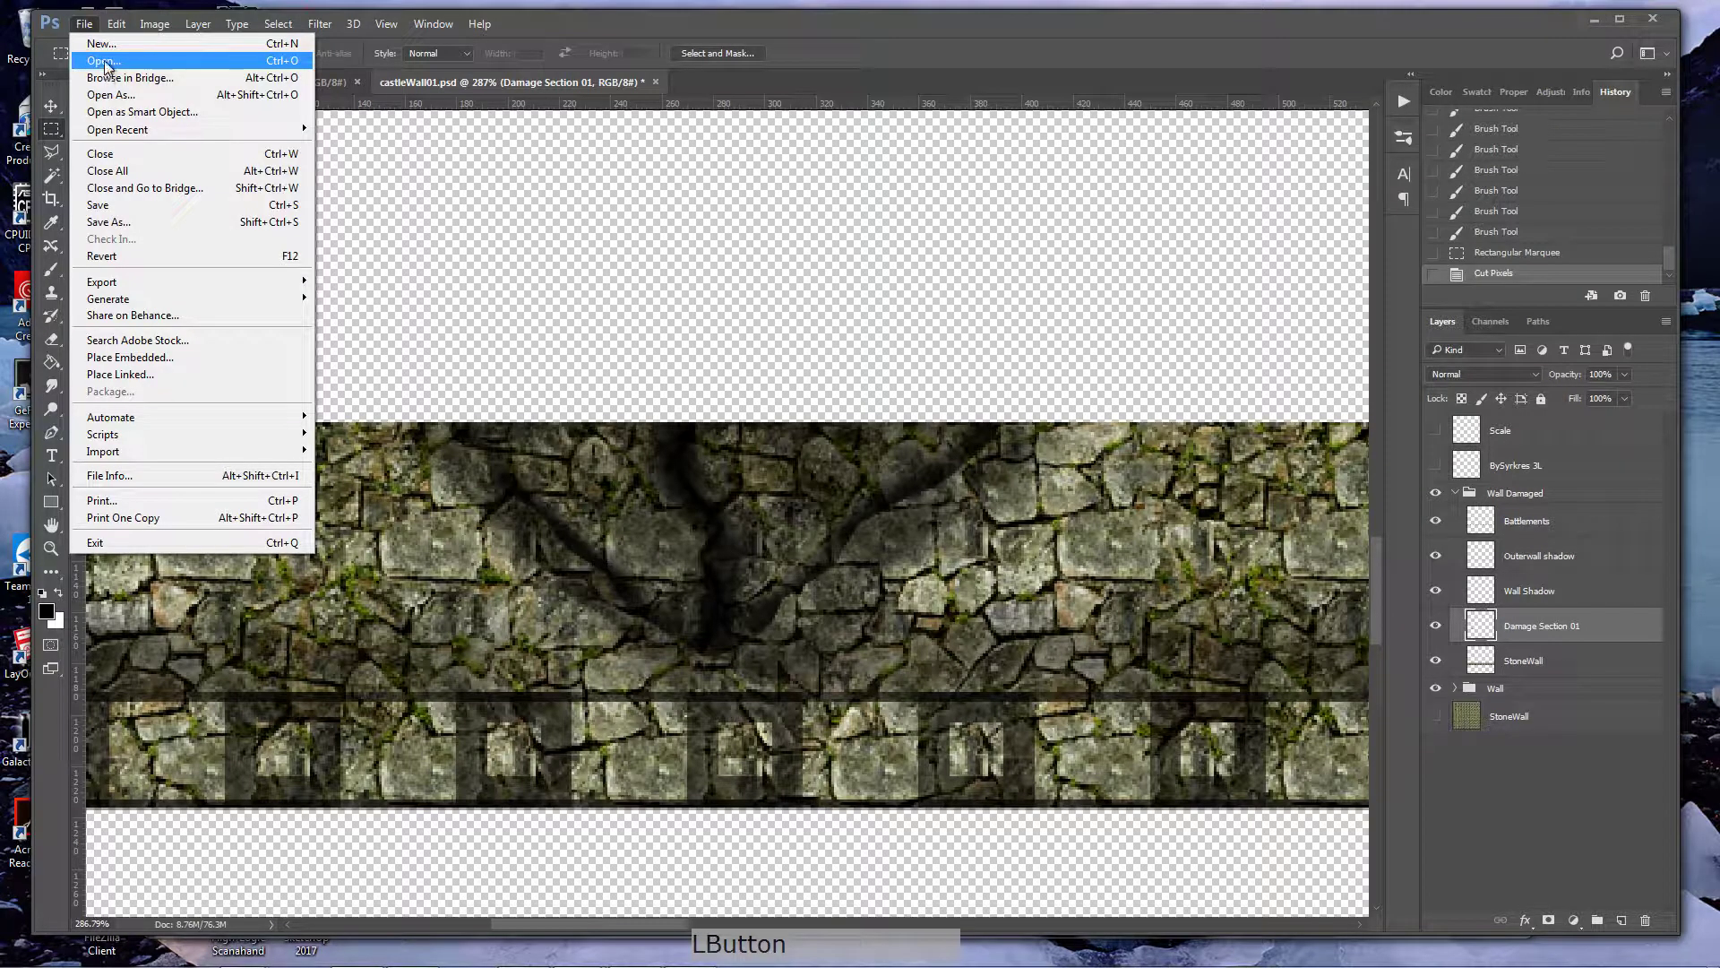
pyautogui.click(104, 61)
pyautogui.click(382, 41)
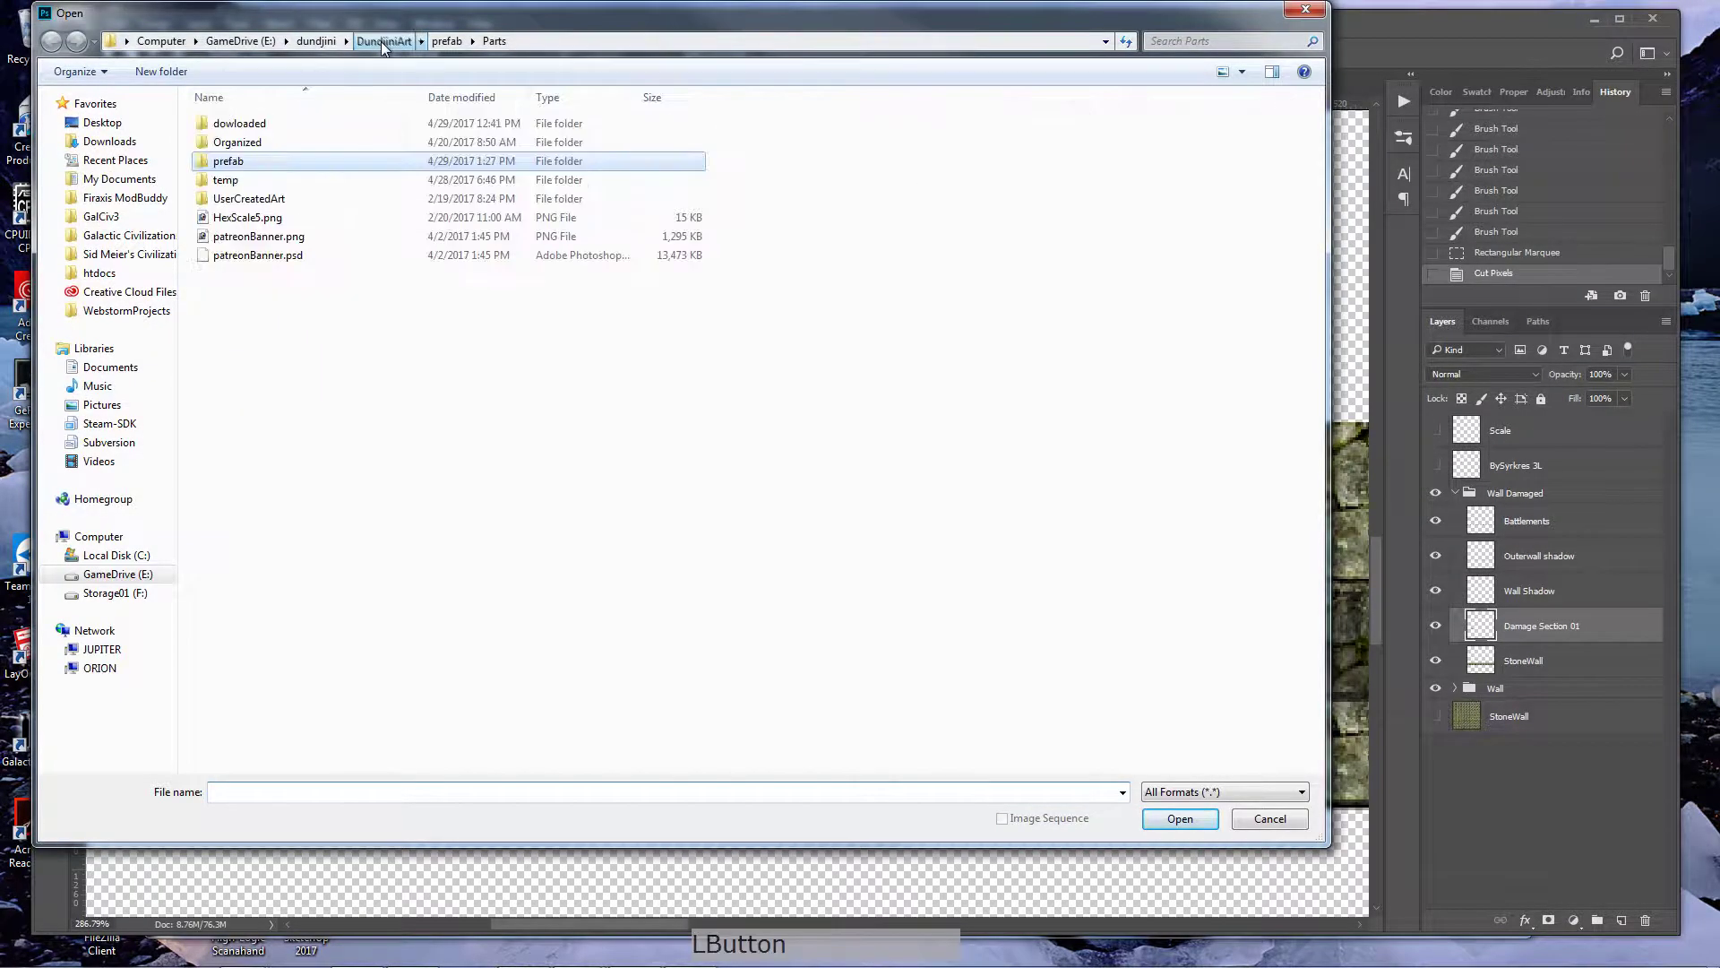
pyautogui.doubleClick(242, 142)
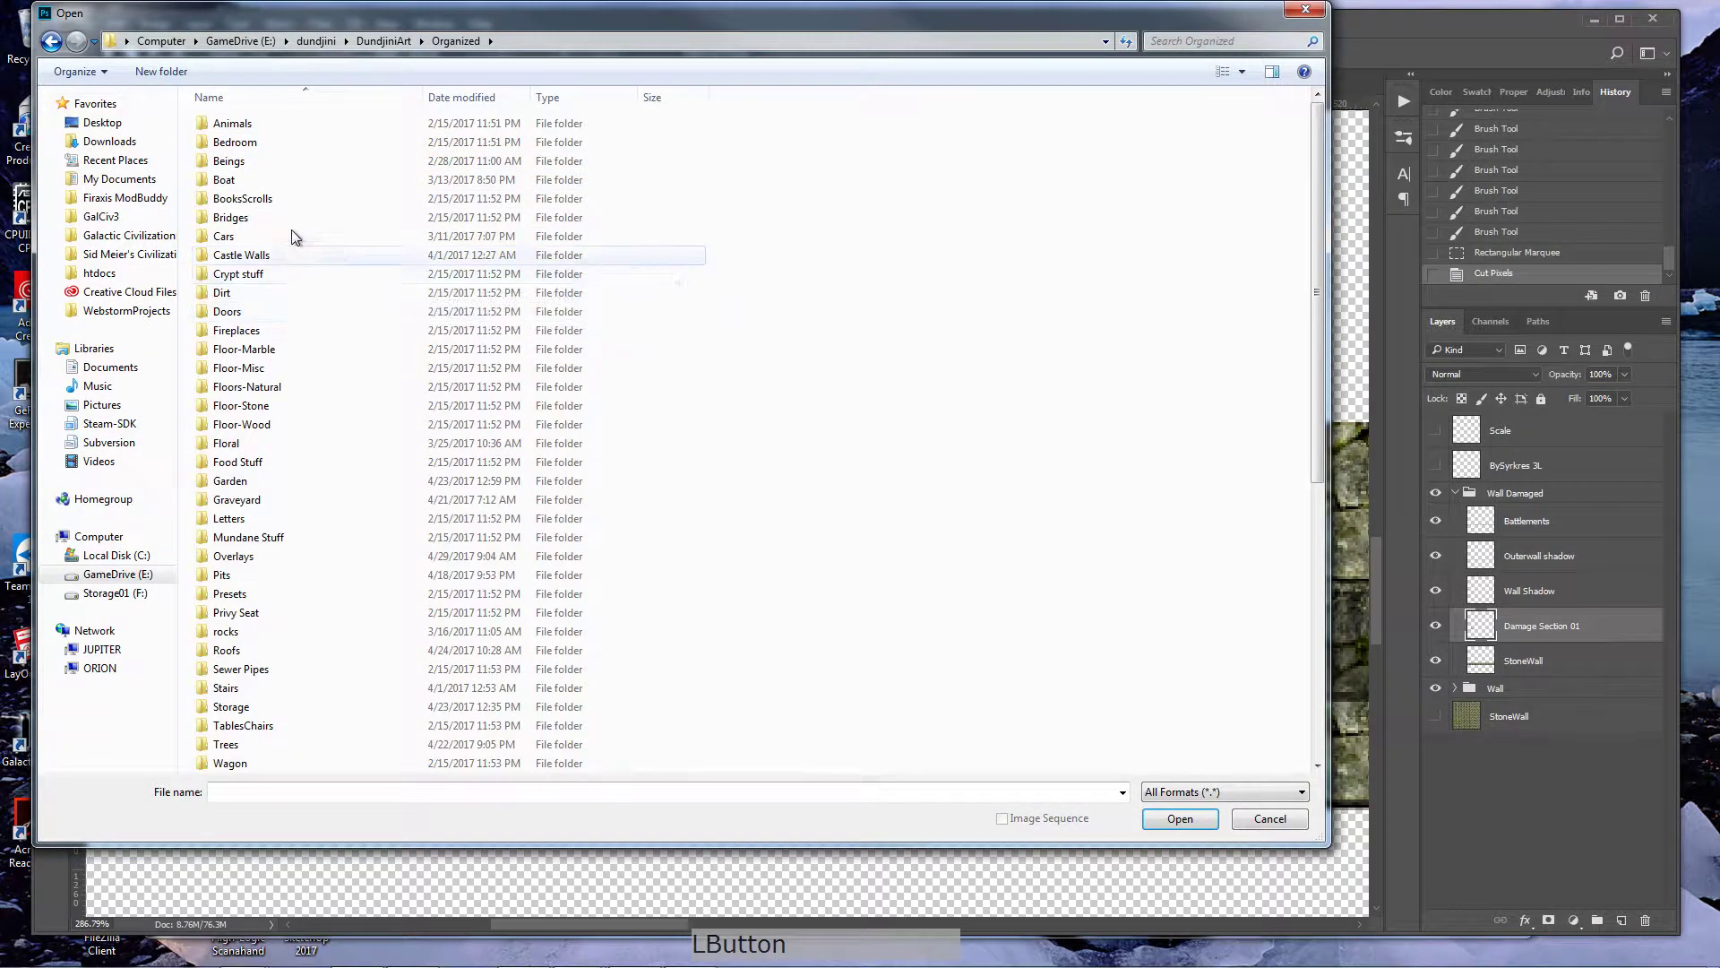
pyautogui.doubleClick(234, 556)
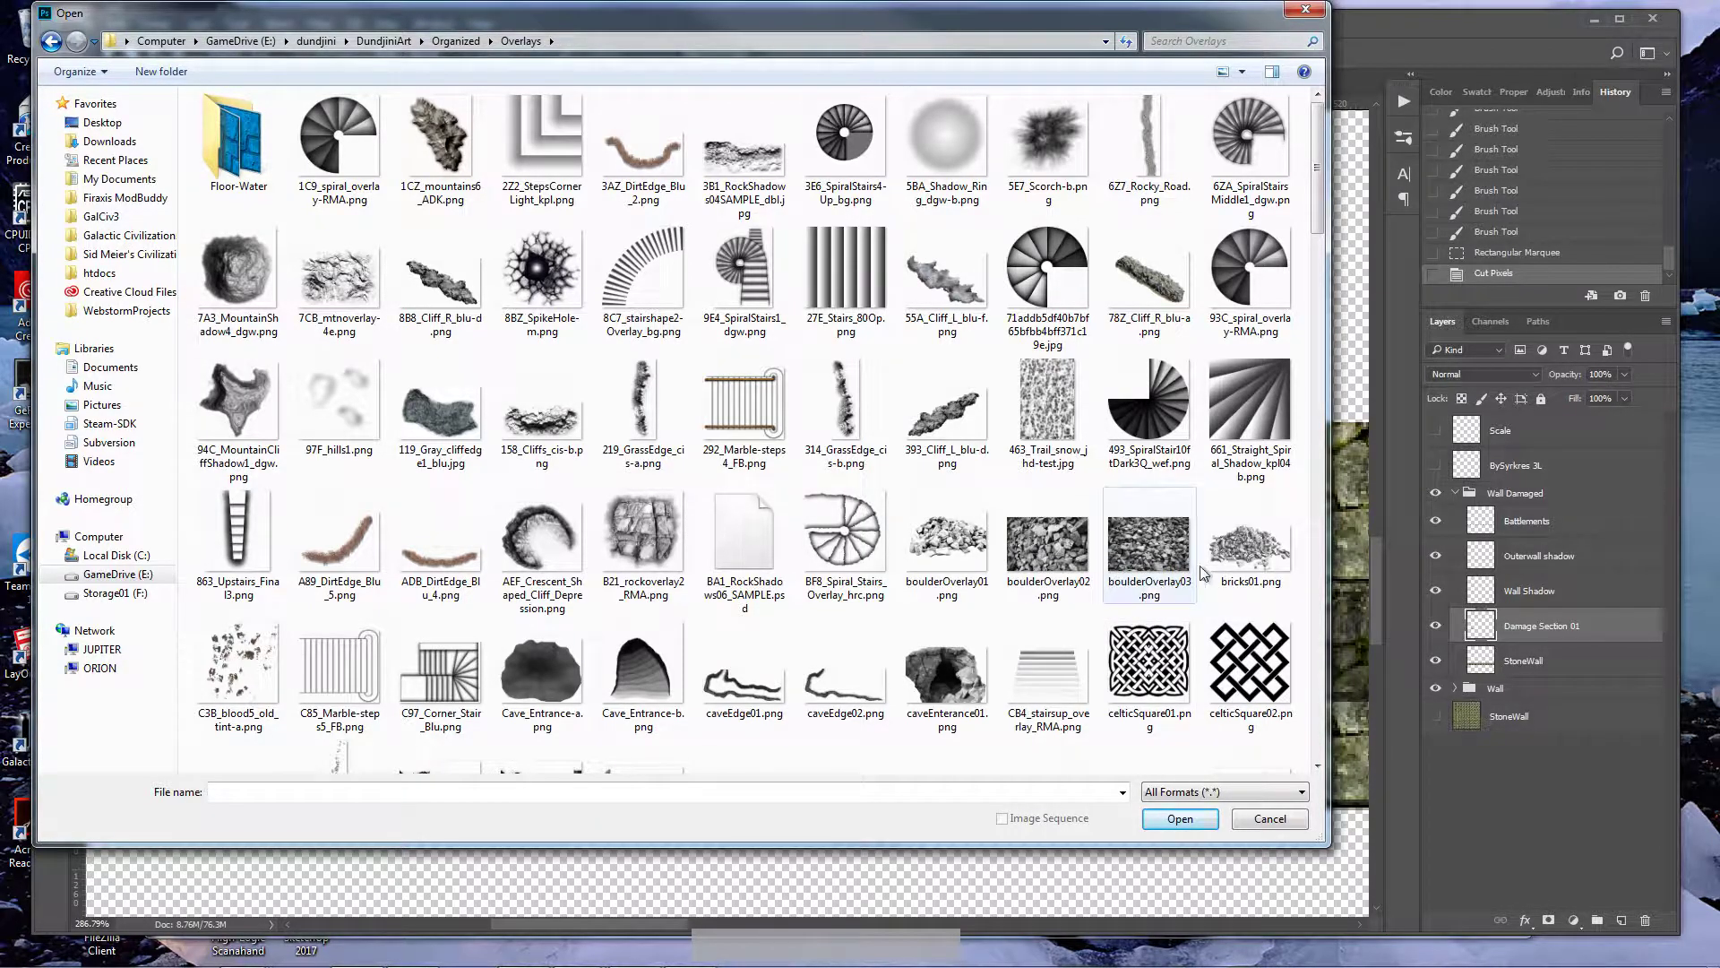
pyautogui.doubleClick(1137, 554)
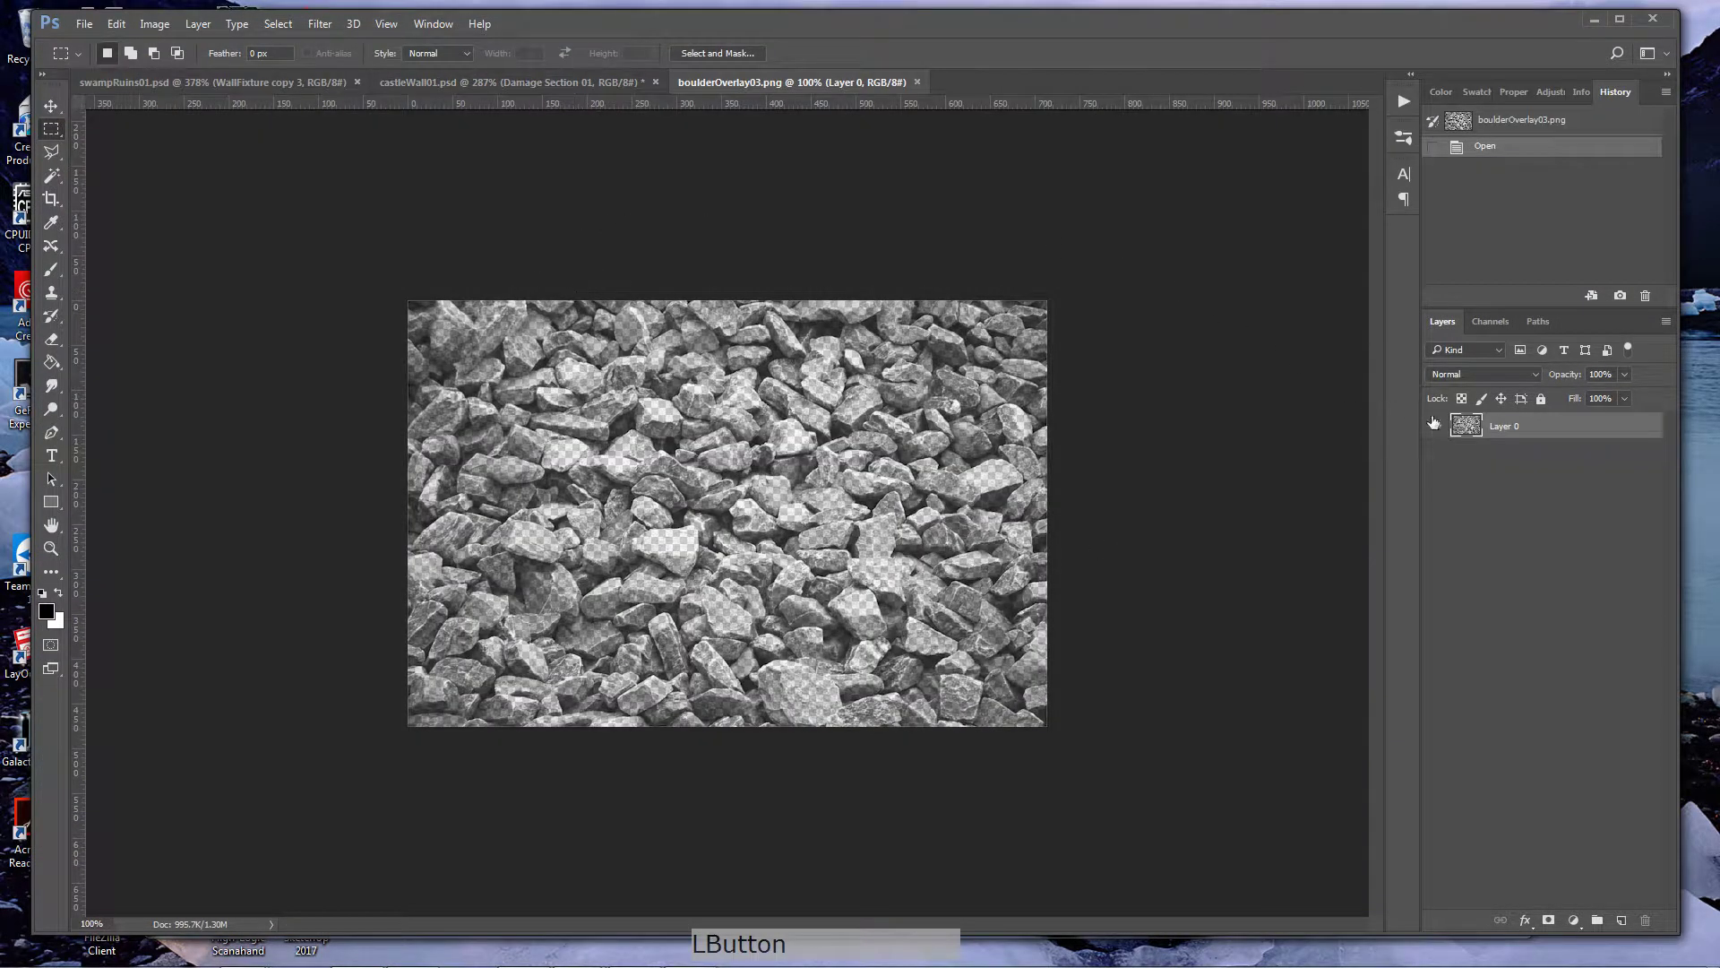
pyautogui.moveTo(1470, 422); pyautogui.dragTo(769, 381)
pyautogui.hotkey('ctrl', '0')
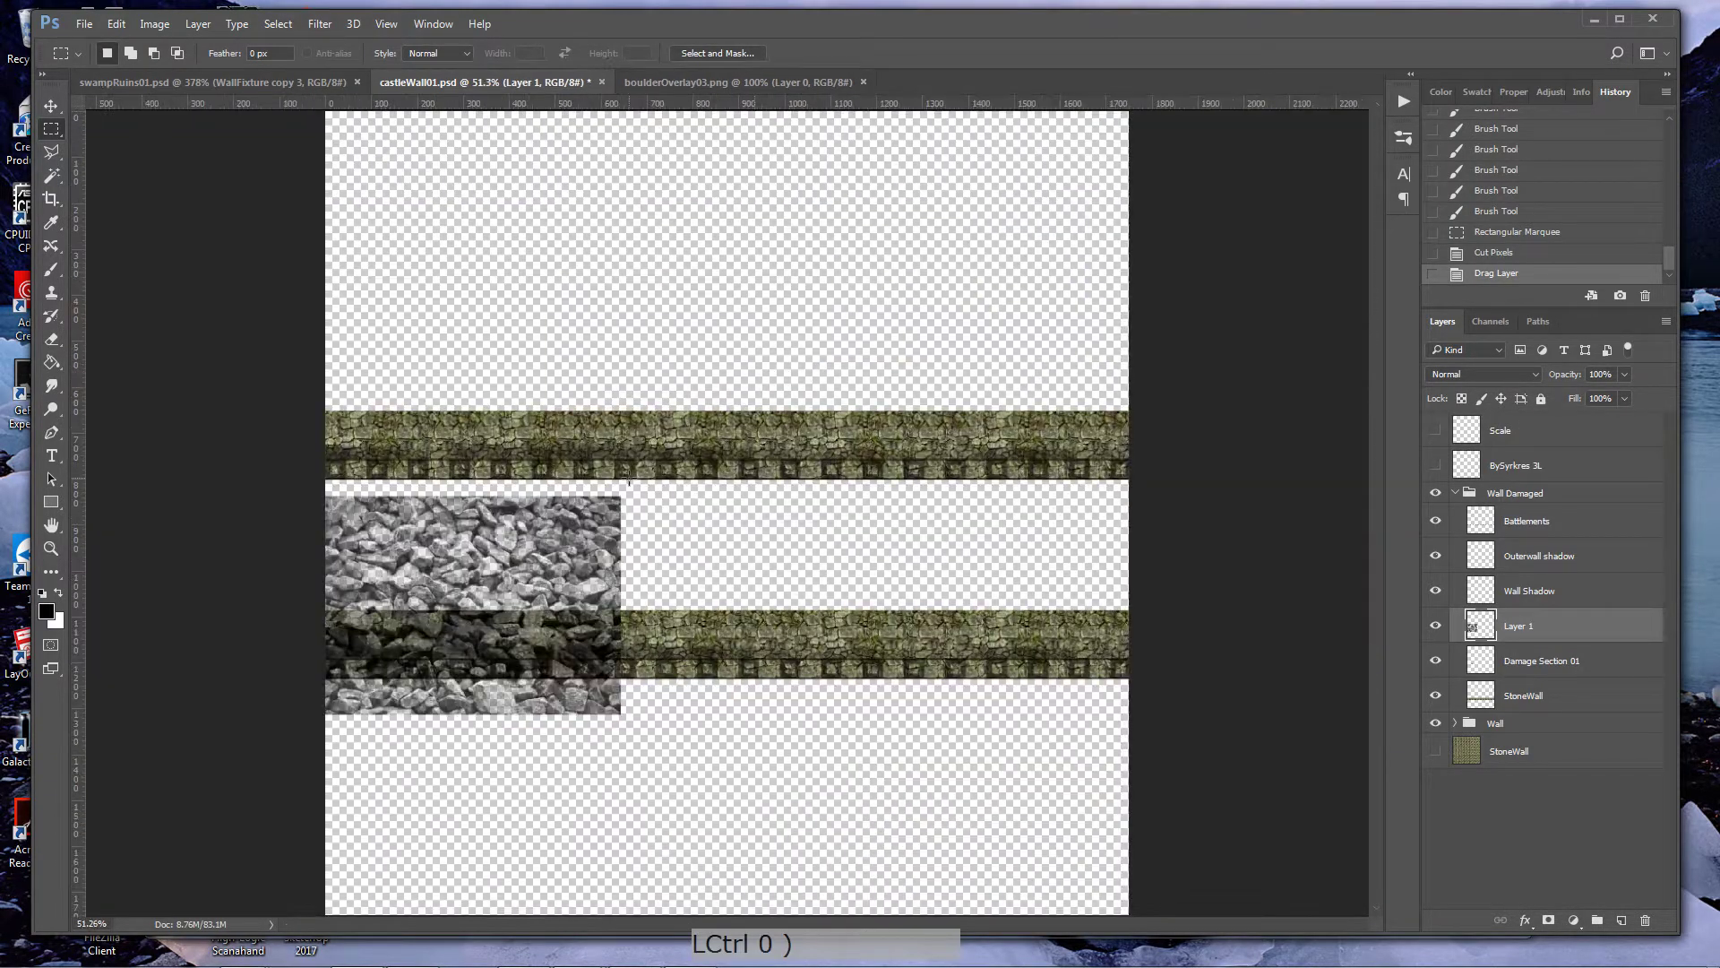
# - Scale the boulder overlay to 45.80% and place it across the damaged wall's upper edge, covering the V-shaped damage
pyautogui.press('z')
pyautogui.moveTo(450, 598); pyautogui.dragTo(652, 491)
pyautogui.press('v')
pyautogui.hotkey('ctrl', 't')
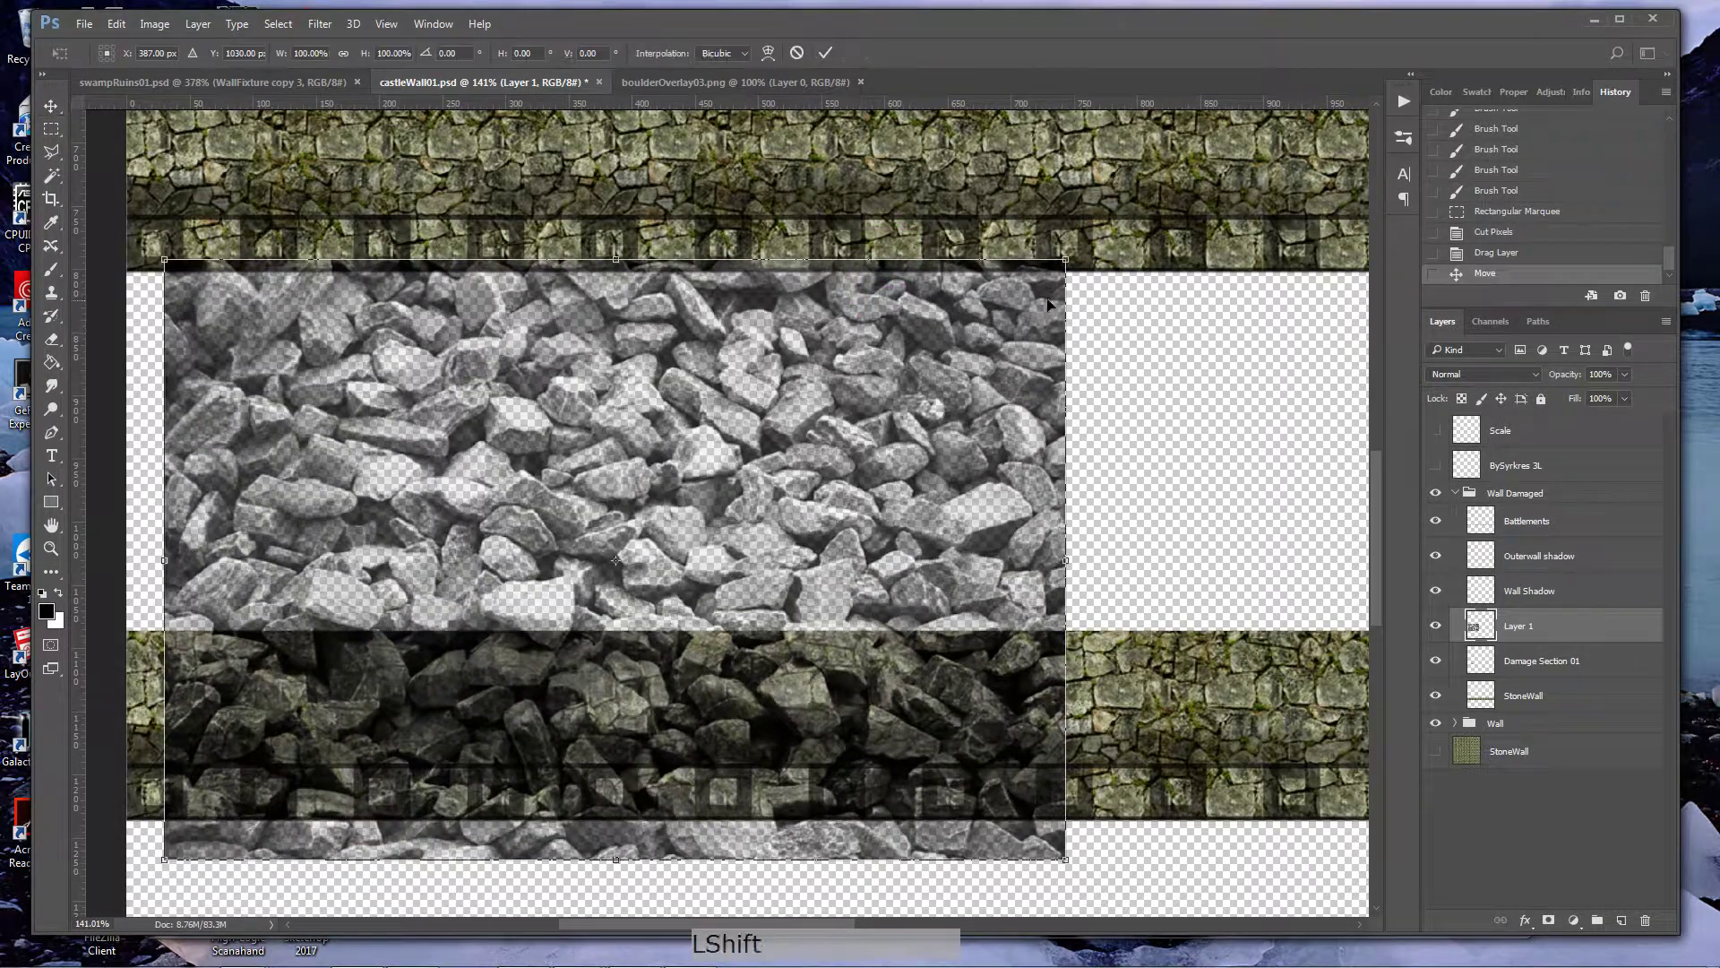
pyautogui.moveTo(1065, 260); pyautogui.dragTo(573, 585)
pyautogui.moveTo(488, 634); pyautogui.dragTo(628, 520)
pyautogui.press('Left')
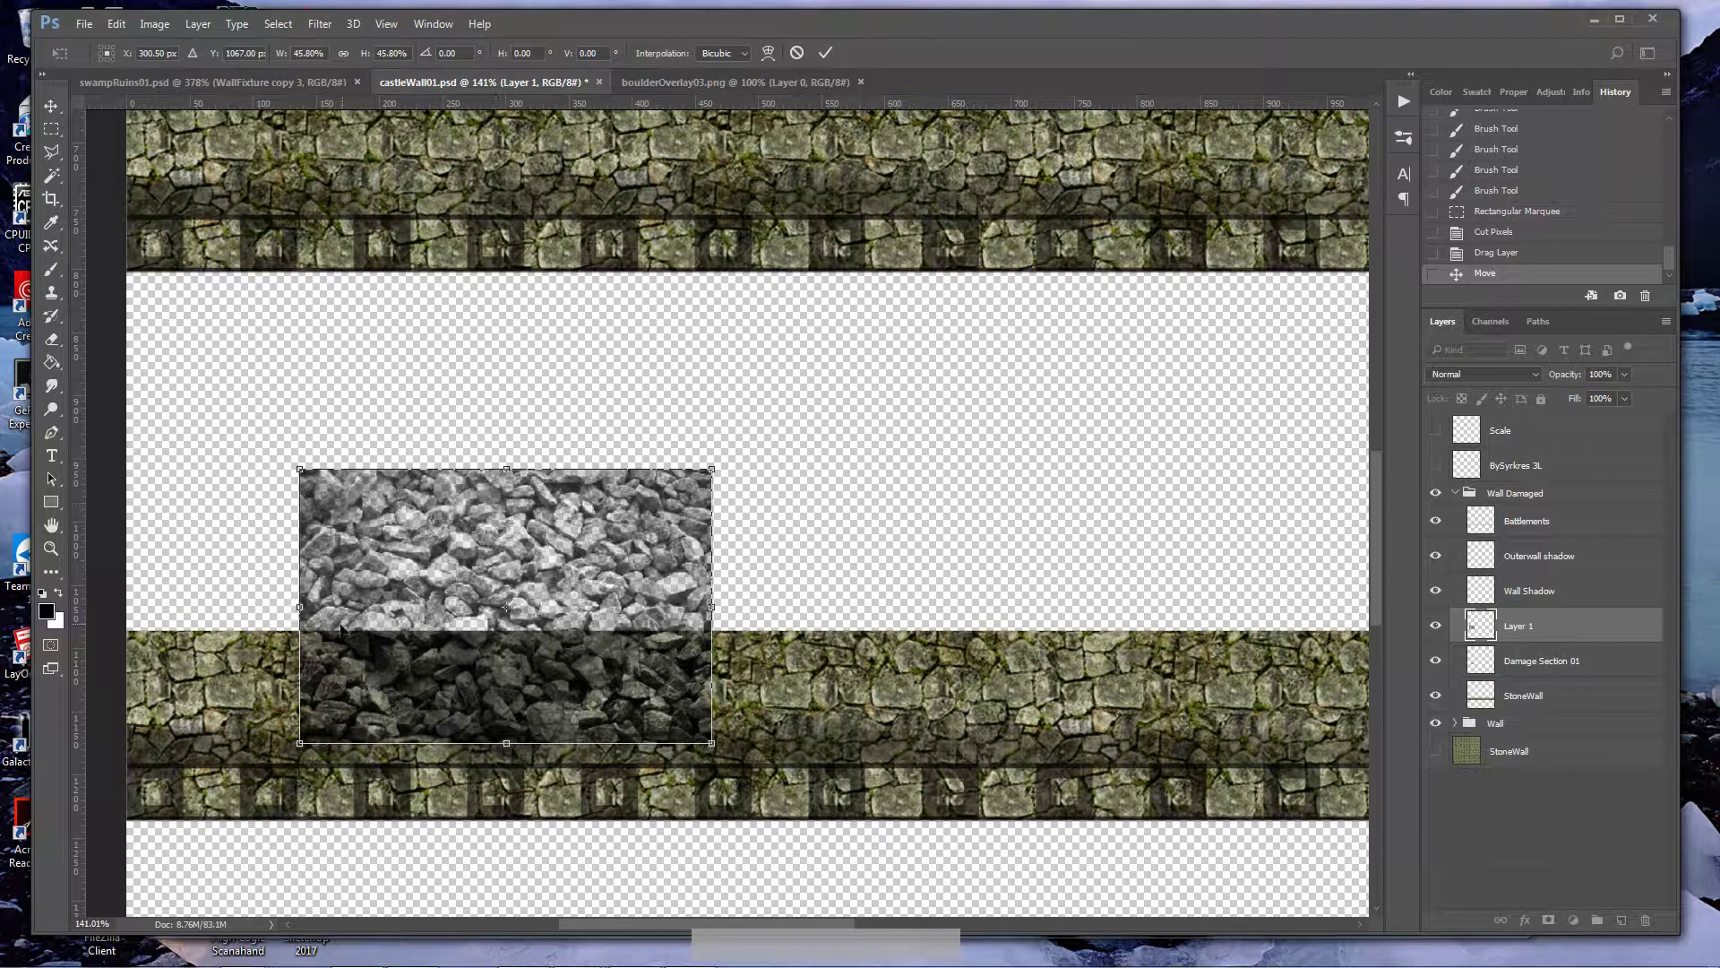
pyautogui.press('Return')
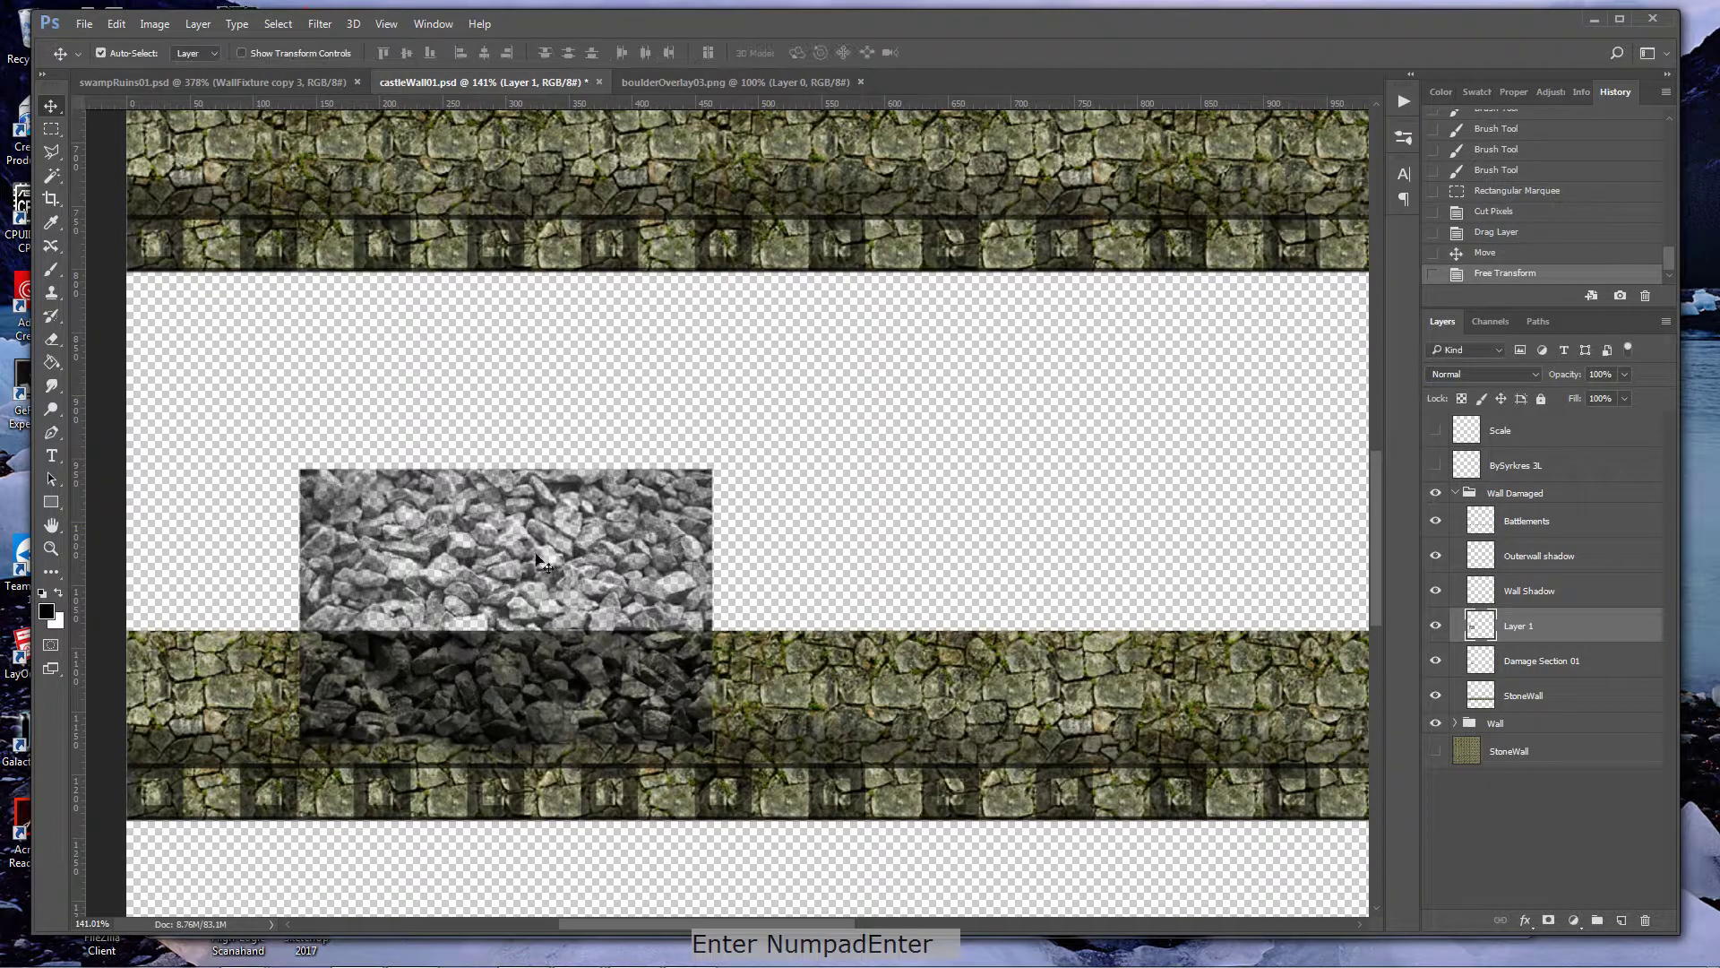
# - Show the bottom StoneWall texture layer and copy a rectangle of it above the damaged wall, around the boulders, onto a new layer
pyautogui.click(1469, 755)
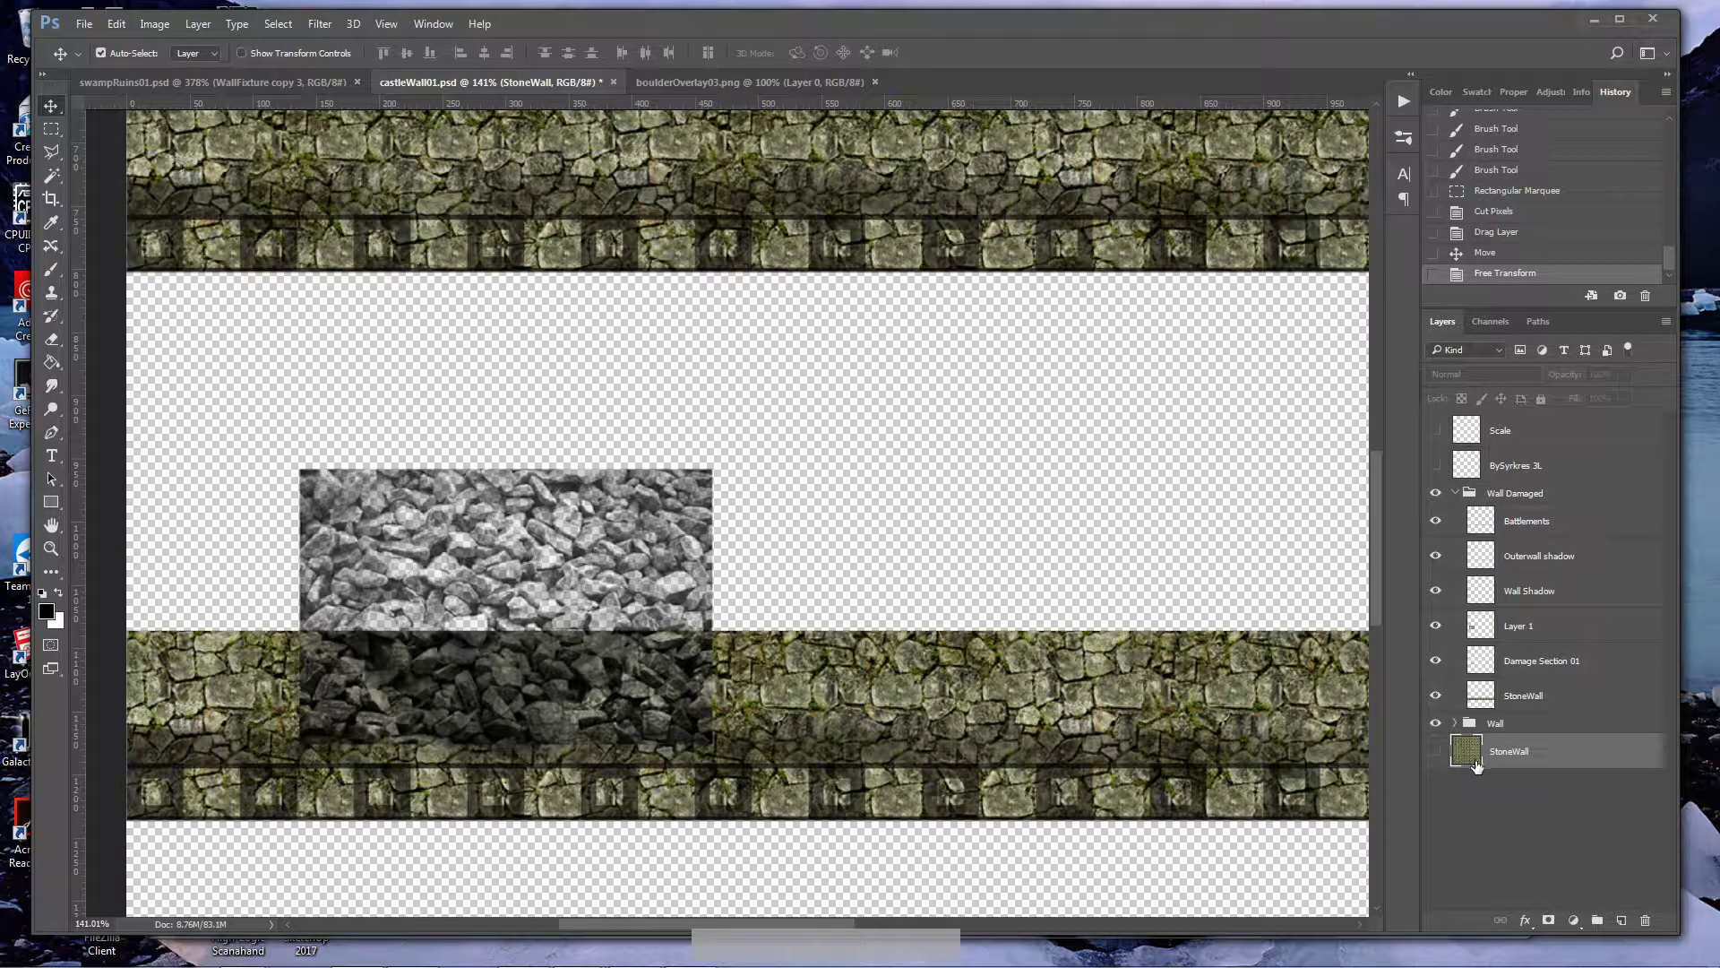
pyautogui.click(1437, 752)
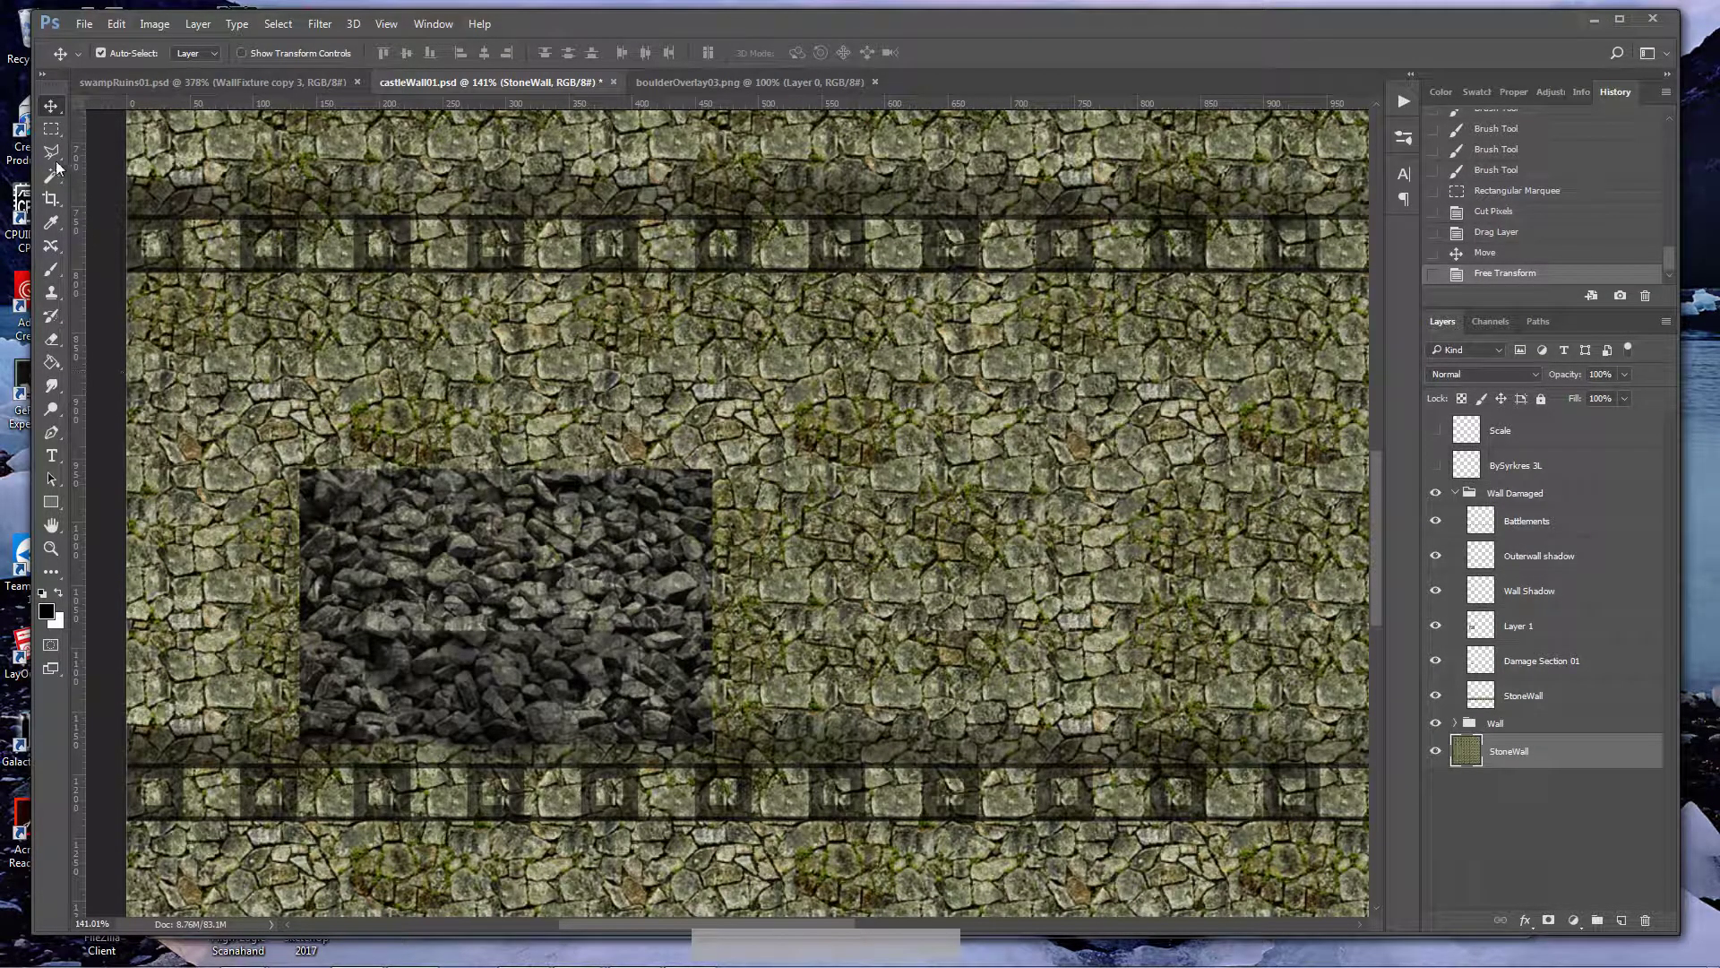
pyautogui.click(51, 129)
pyautogui.moveTo(259, 427); pyautogui.dragTo(789, 630)
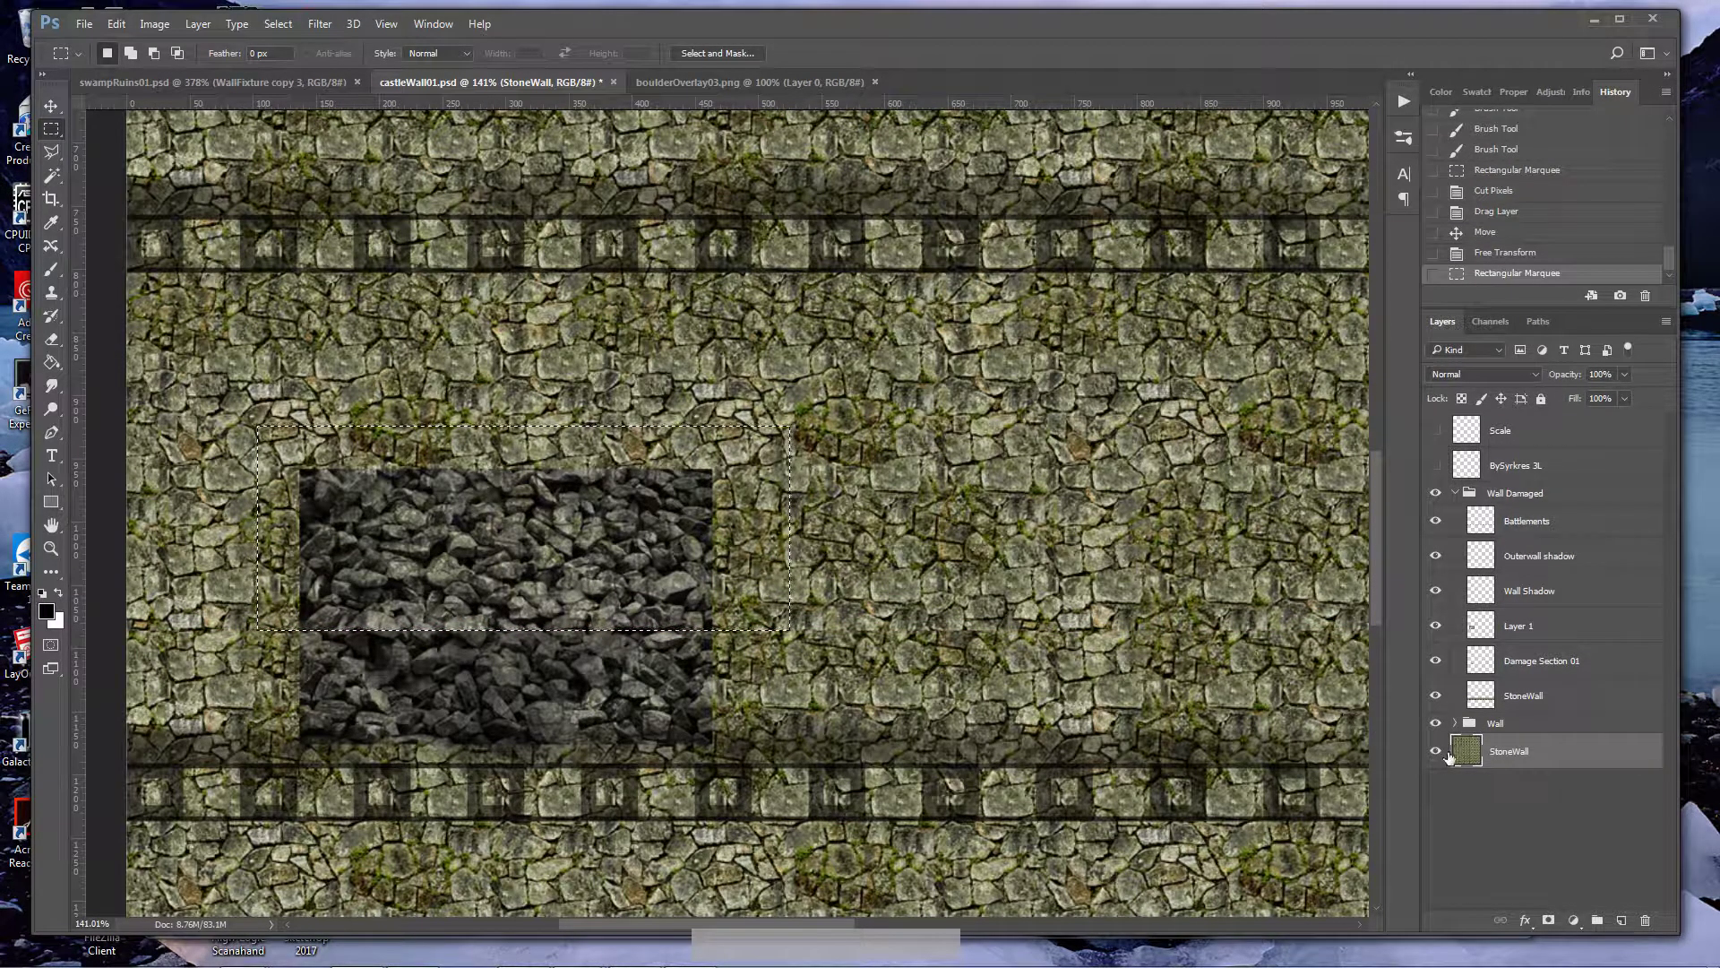
pyautogui.hotkey('ctrl', 'v')
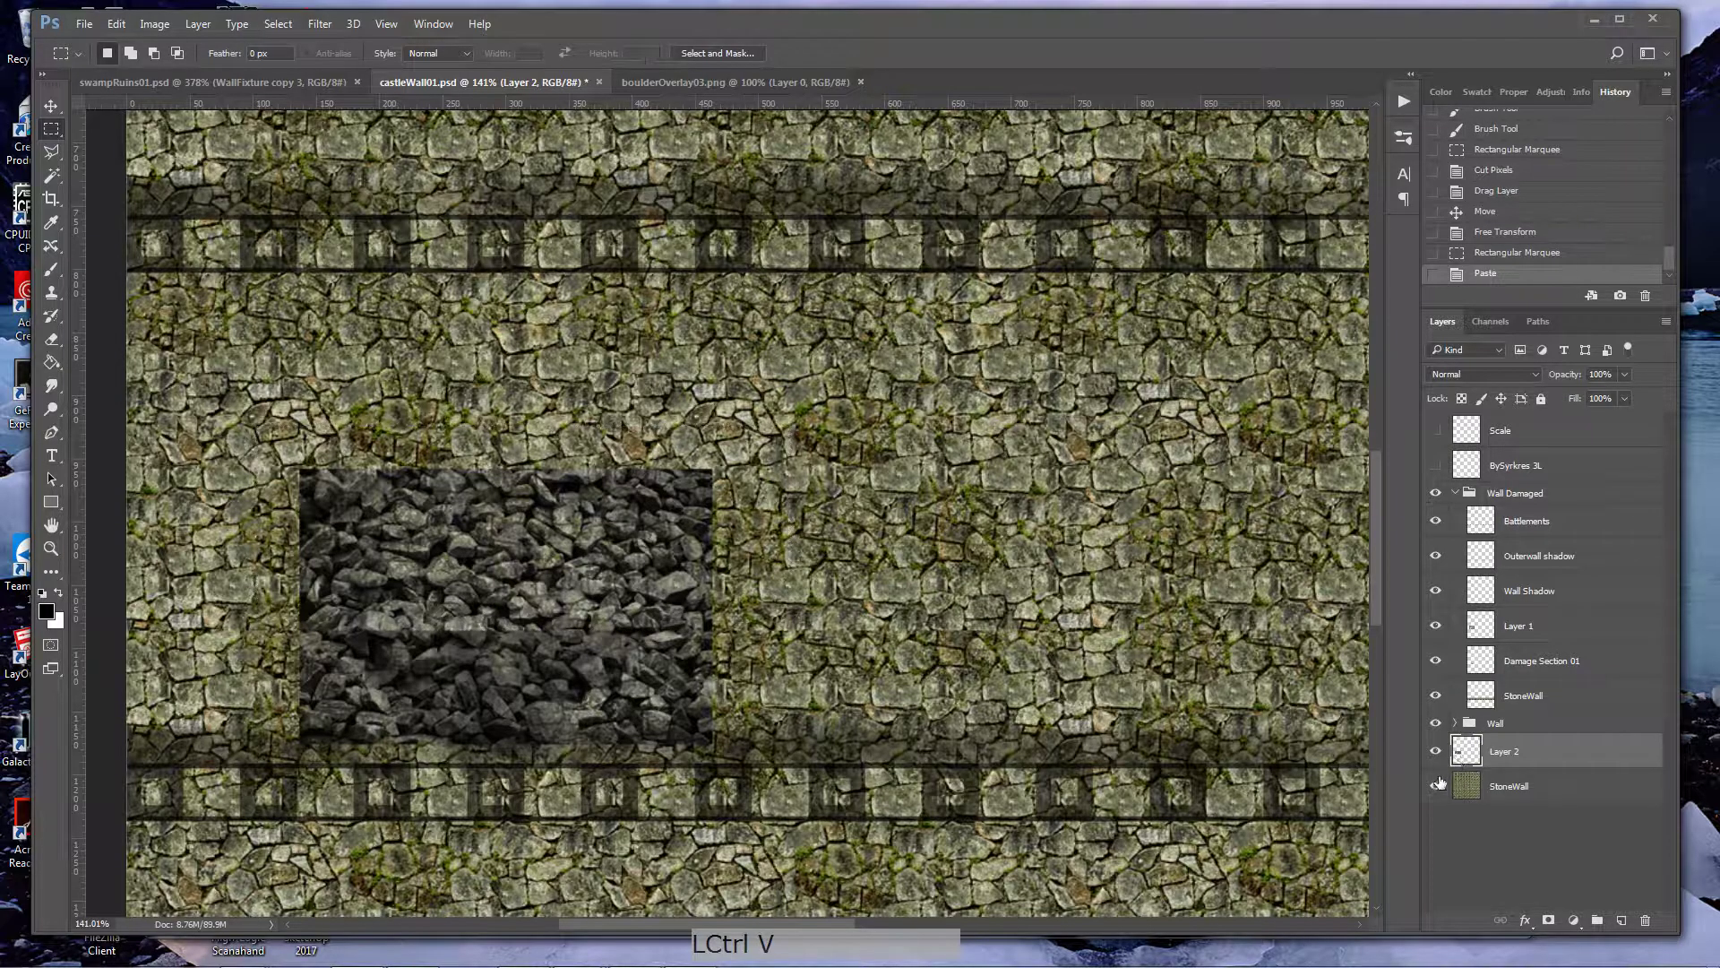
# - Hide the bottom StoneWall texture layer and move Layer 2 into the Wall Damaged group directly below Layer 1
pyautogui.click(1434, 788)
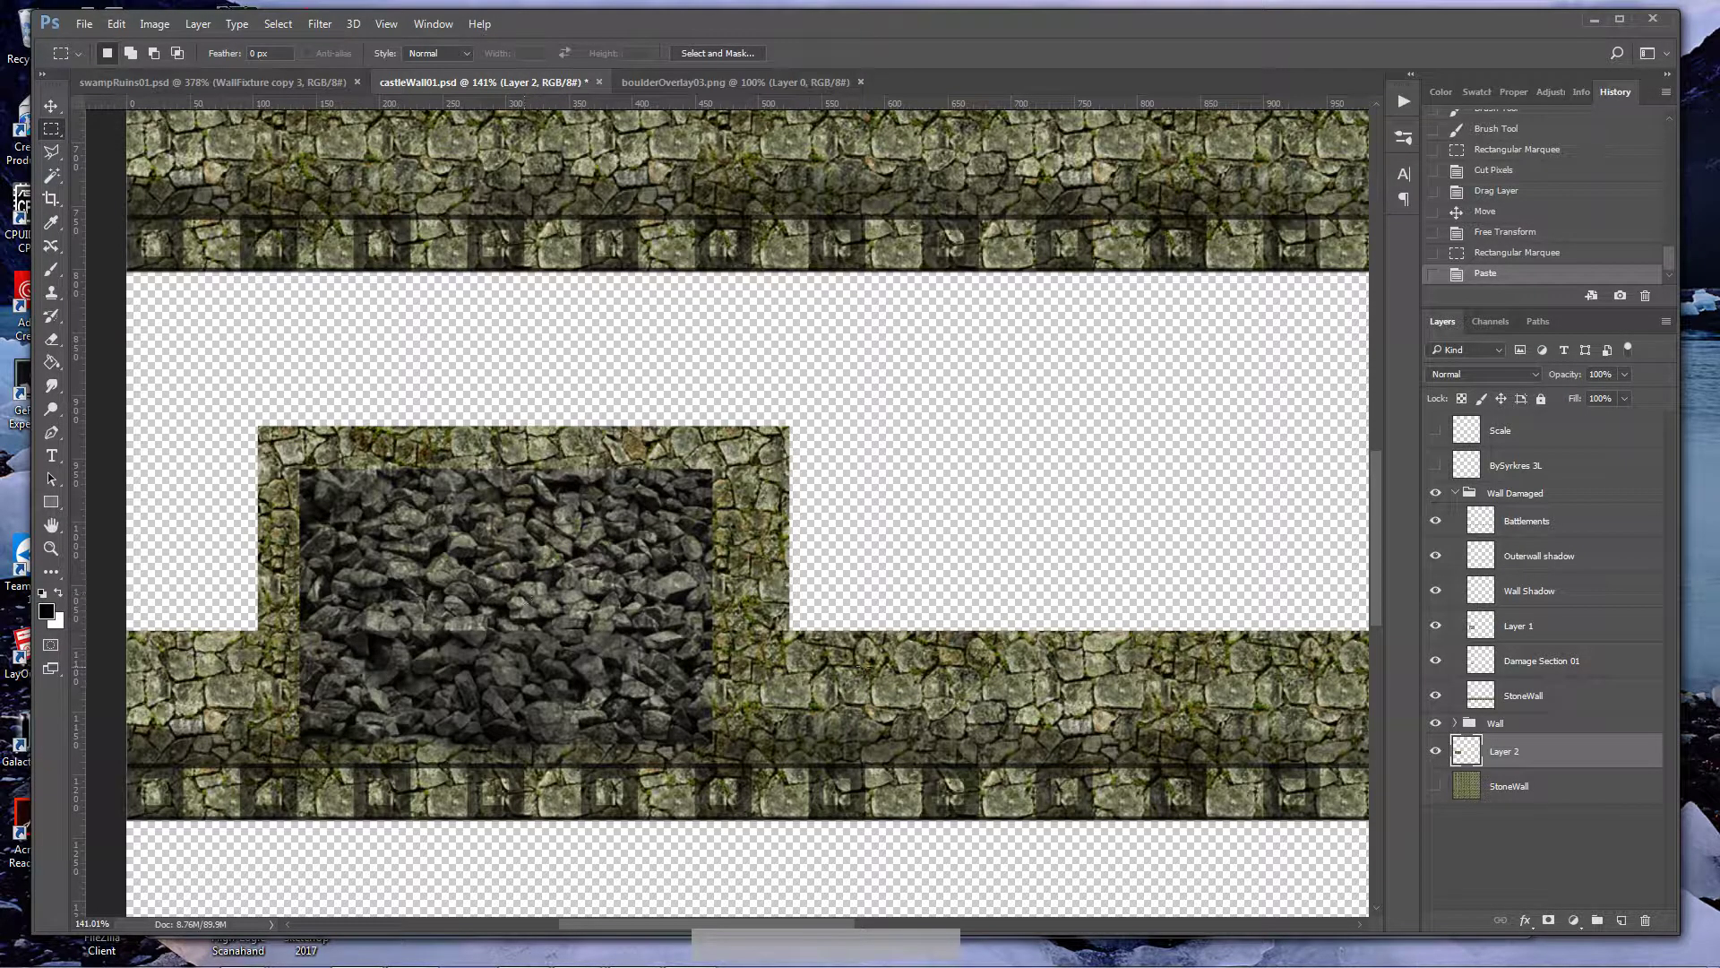
pyautogui.moveTo(1474, 726); pyautogui.dragTo(1531, 652)
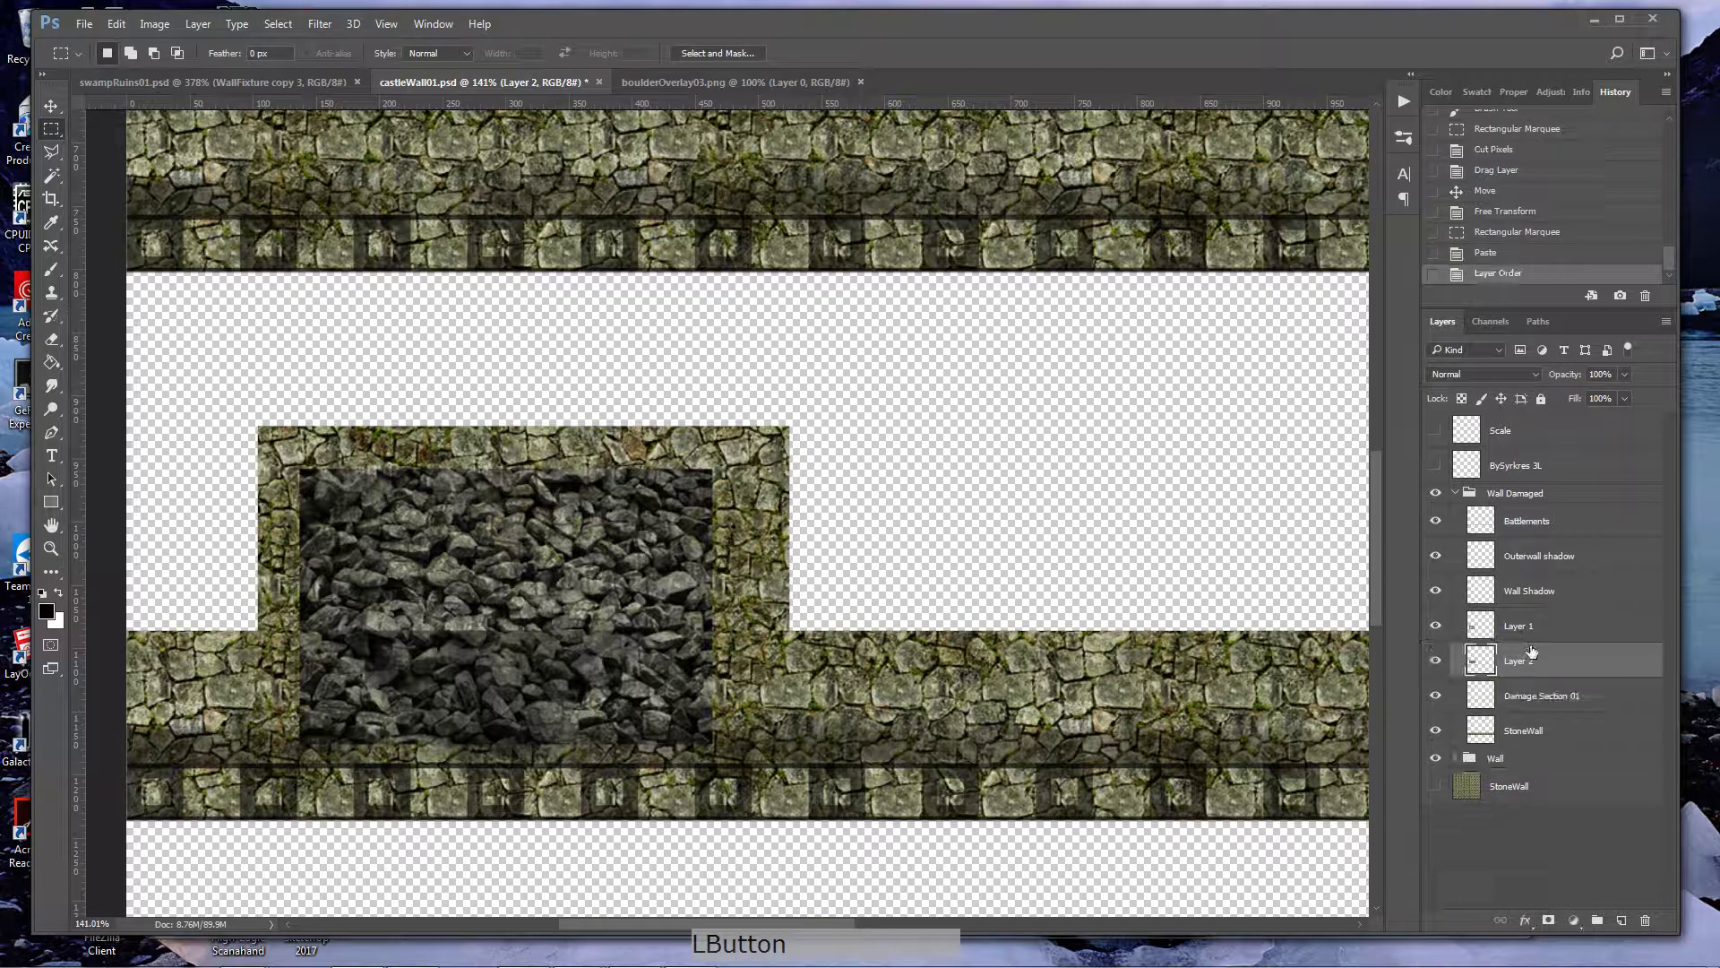
# - Rename Layer 1 to Rubble Stones and merge it with the stone texture in Layer 2
pyautogui.doubleClick(1522, 628)
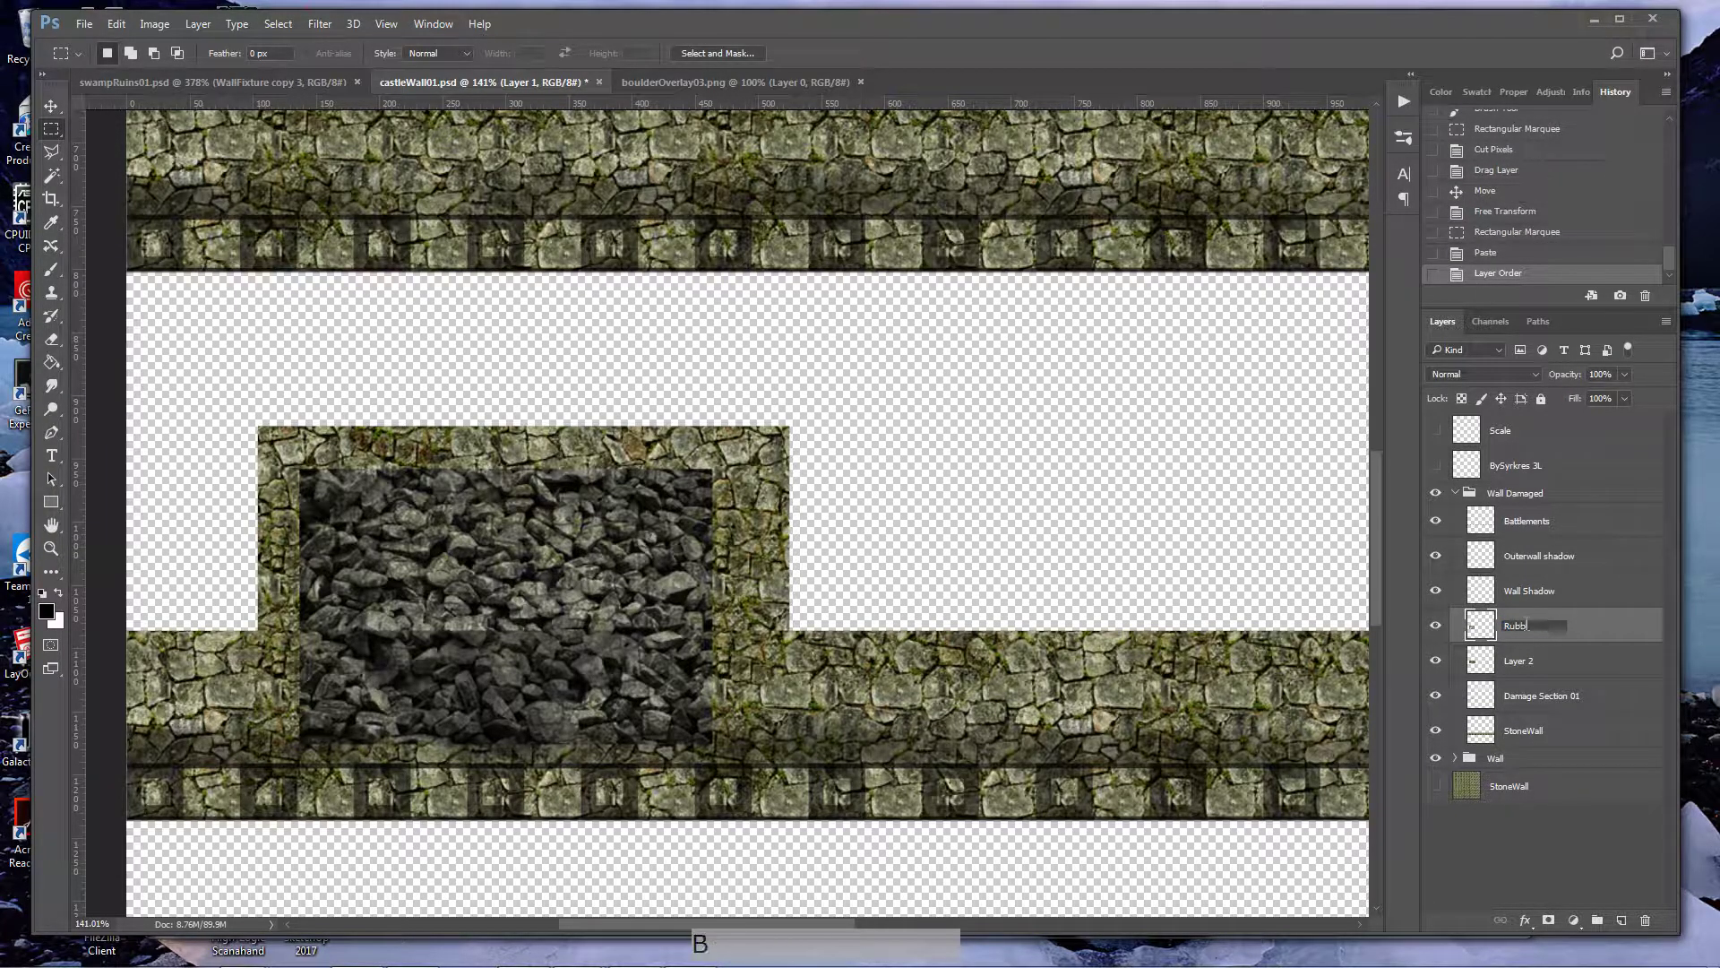
pyautogui.write('Rubble Stones')
pyautogui.press('Return')
pyautogui.keyDown('shift'); pyautogui.click(1526, 656); pyautogui.keyUp('shift')
pyautogui.hotkey('ctrl', 'e')
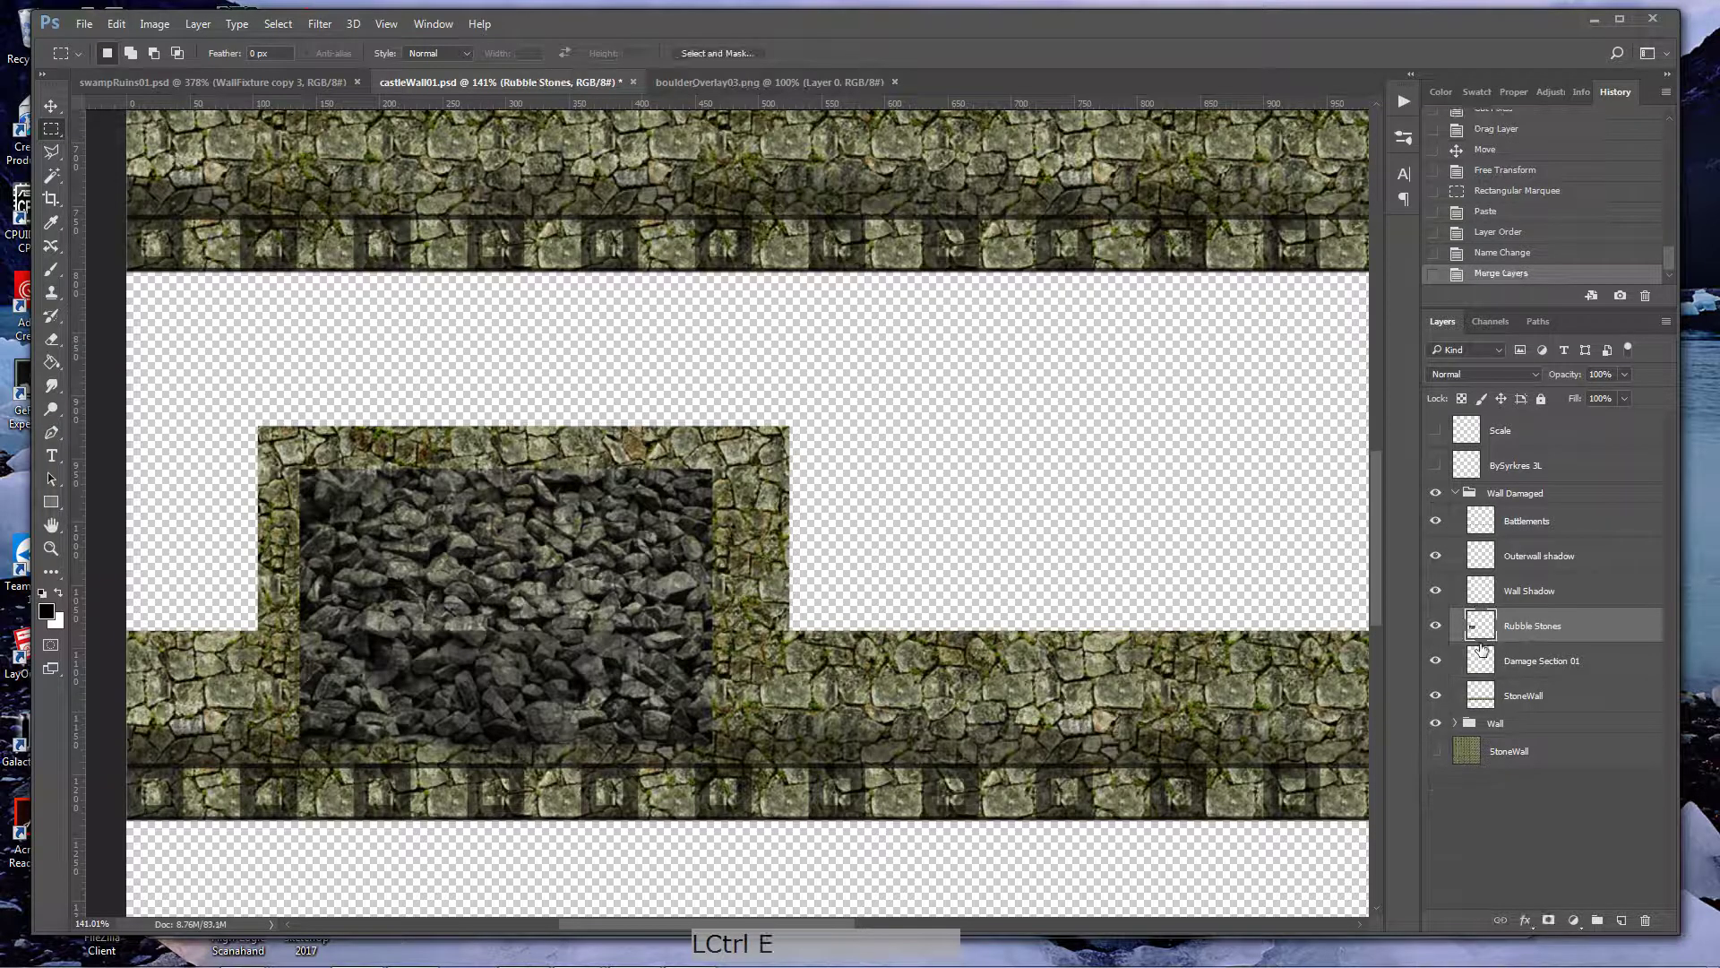
pyautogui.click(1435, 627)
pyautogui.click(1434, 627)
# - Add a layer mask to the Rubble Stones layer
pyautogui.press('z')
pyautogui.moveTo(500, 602); pyautogui.dragTo(551, 595)
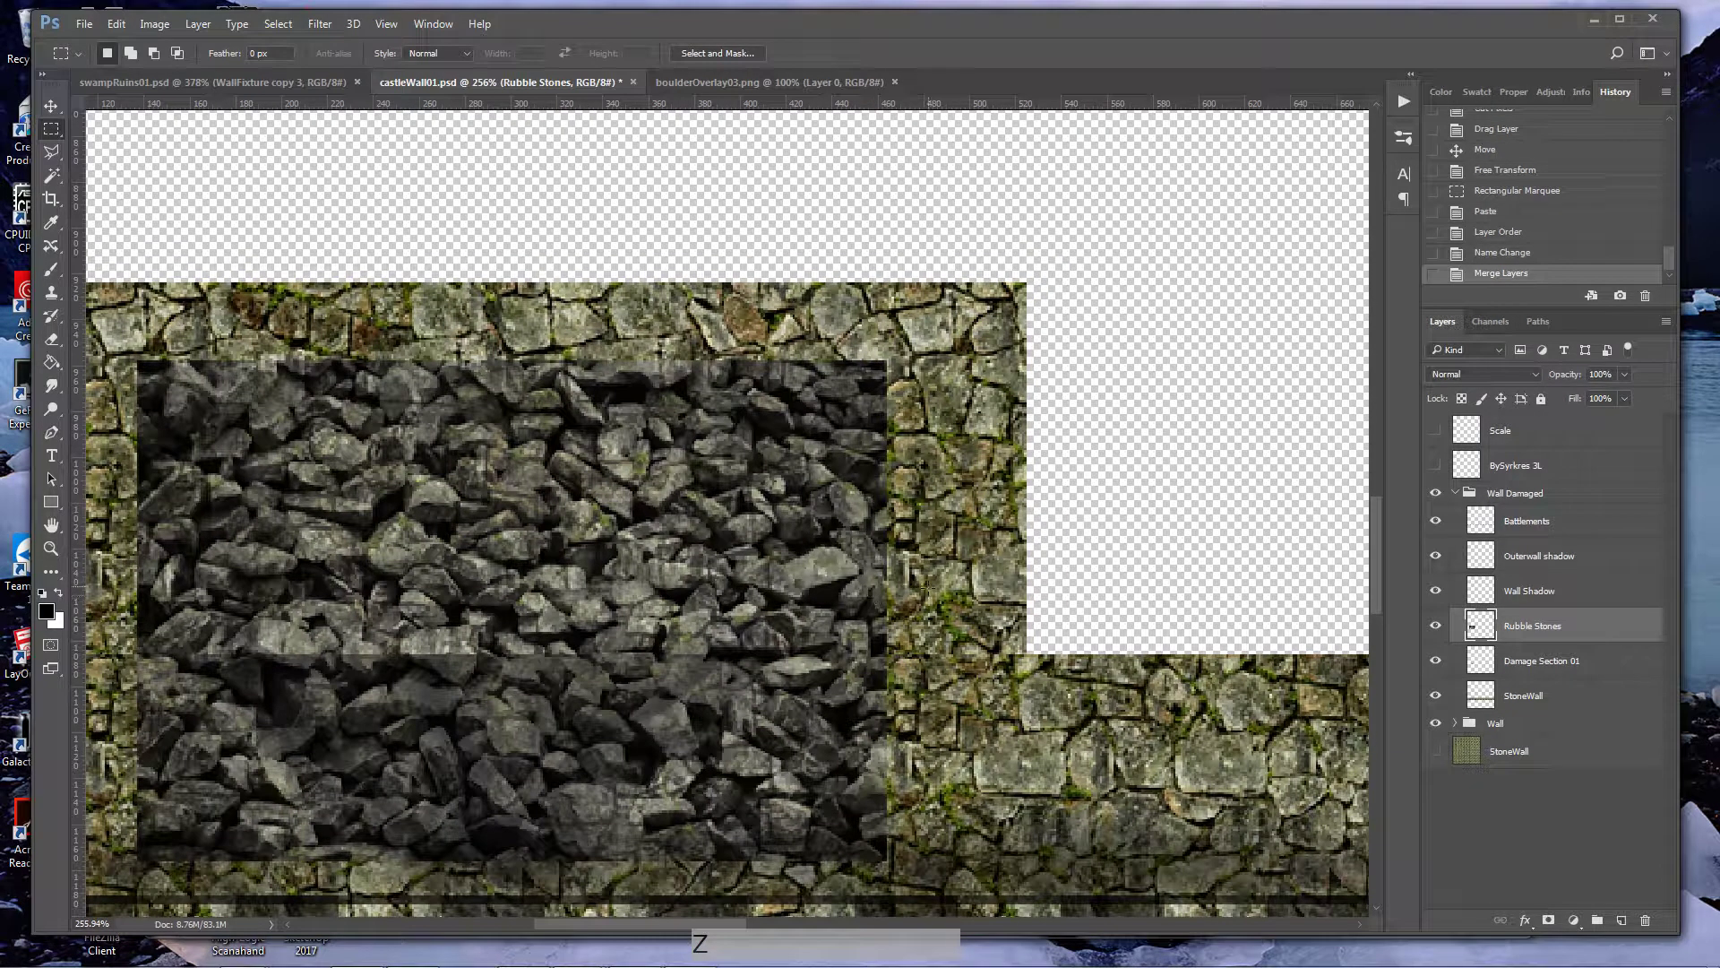
pyautogui.click(1548, 921)
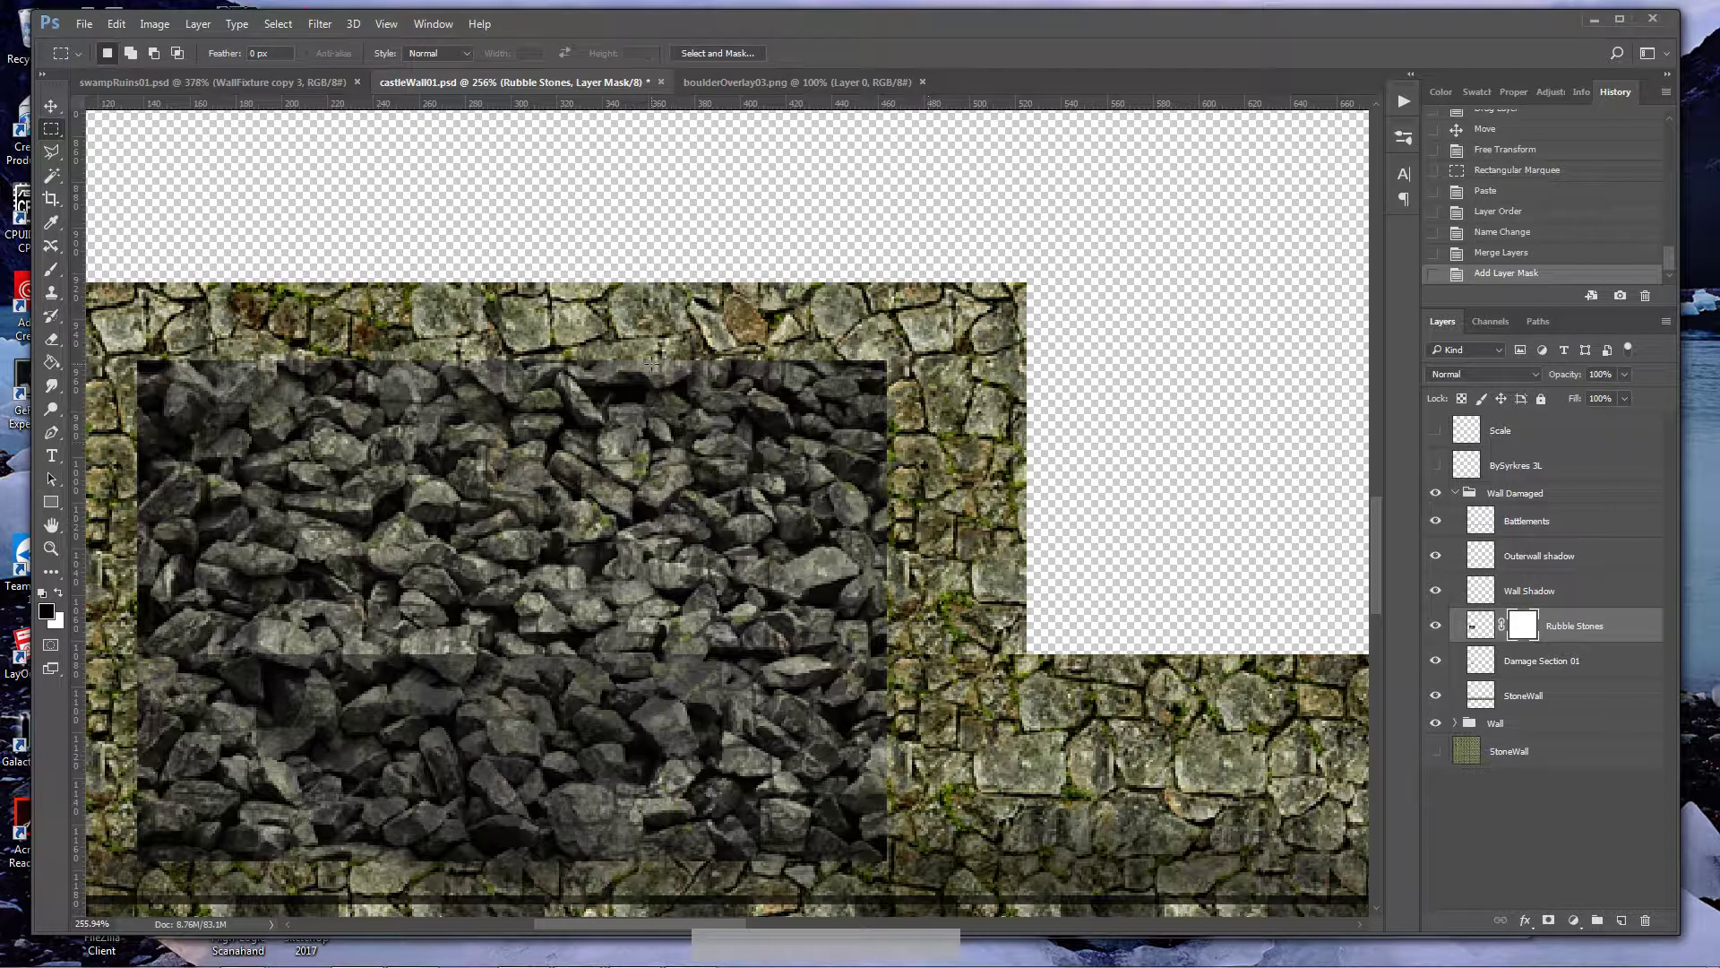
# - Paint black on the mask at 95% opacity and 100% flow to hide the rectangular stone border around the boulders
pyautogui.moveTo(663, 928); pyautogui.dragTo(639, 922)
pyautogui.click(51, 269)
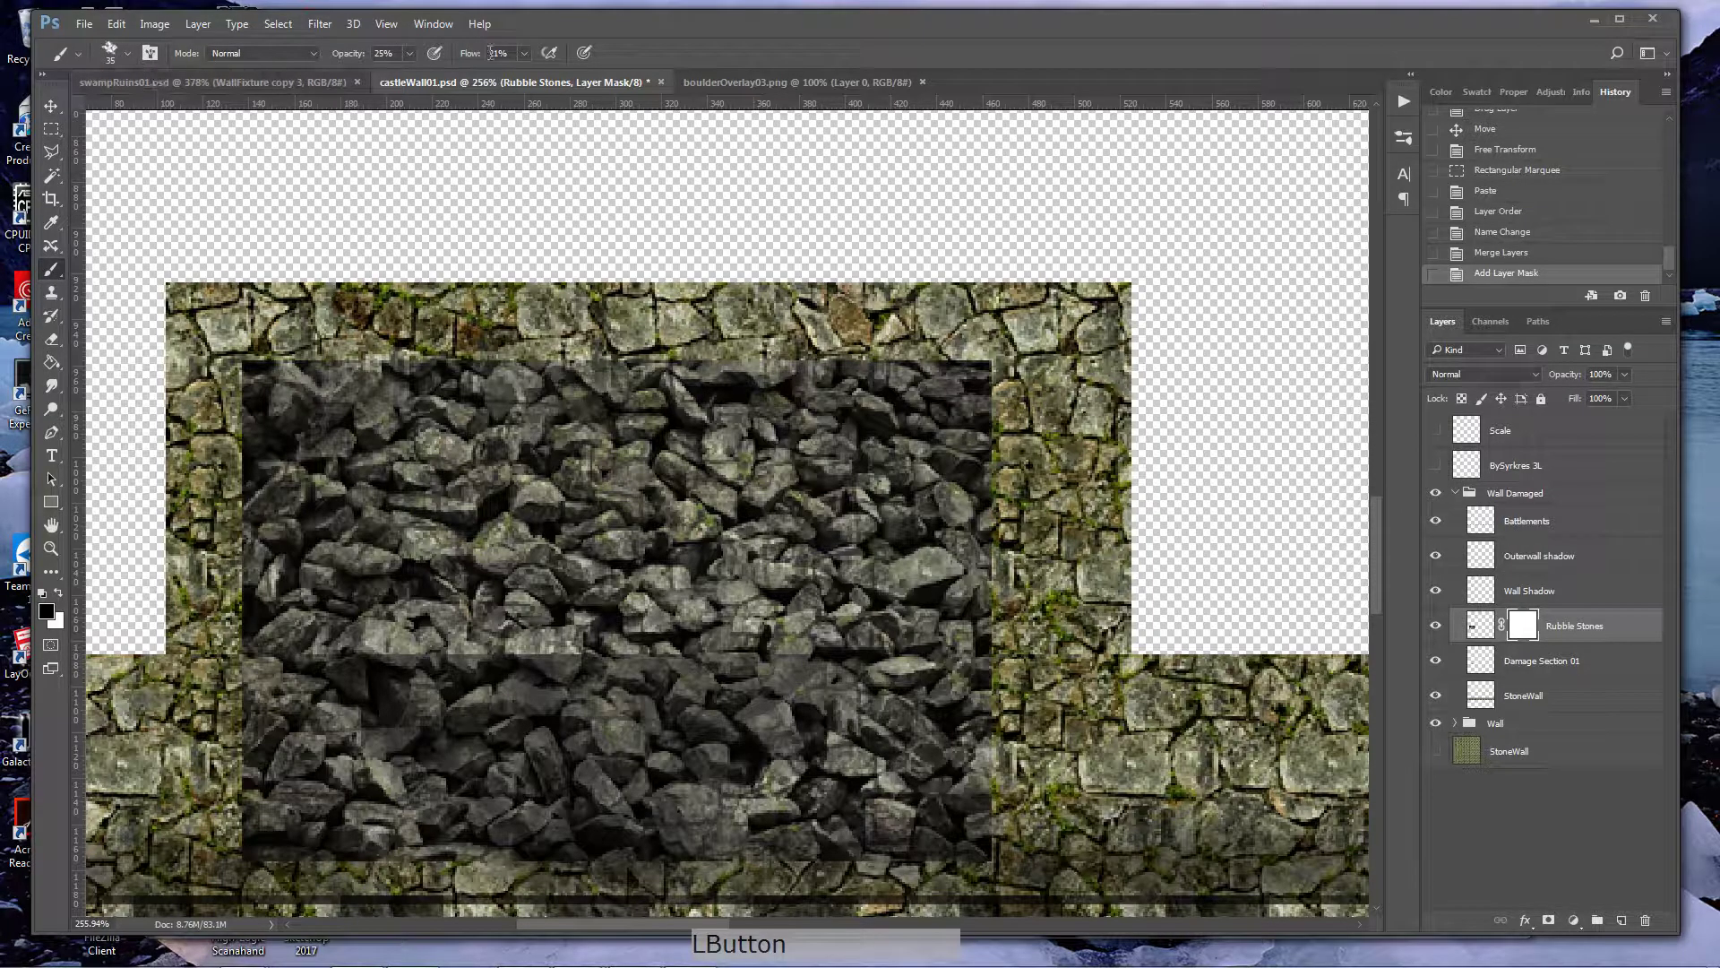
pyautogui.click(409, 53)
pyautogui.click(525, 54)
pyautogui.moveTo(1062, 348)
pyautogui.mouseDown()
pyautogui.moveTo(1164, 278)
pyautogui.moveTo(1040, 291)
pyautogui.mouseUp()
pyautogui.moveTo(1021, 295)
pyautogui.mouseDown()
pyautogui.moveTo(950, 319)
pyautogui.moveTo(970, 337)
pyautogui.moveTo(874, 302)
pyautogui.moveTo(746, 299)
pyautogui.moveTo(706, 326)
pyautogui.moveTo(644, 282)
pyautogui.moveTo(560, 322)
pyautogui.mouseUp()
pyautogui.click(956, 317)
pyautogui.click(971, 337)
pyautogui.moveTo(833, 256)
pyautogui.mouseDown()
pyautogui.moveTo(539, 284)
pyautogui.moveTo(217, 274)
pyautogui.moveTo(240, 278)
pyautogui.moveTo(171, 367)
pyautogui.moveTo(178, 327)
pyautogui.moveTo(198, 378)
pyautogui.moveTo(180, 448)
pyautogui.moveTo(198, 656)
pyautogui.moveTo(157, 732)
pyautogui.moveTo(193, 721)
pyautogui.moveTo(224, 798)
pyautogui.moveTo(287, 864)
pyautogui.moveTo(424, 895)
pyautogui.moveTo(741, 895)
pyautogui.moveTo(848, 869)
pyautogui.moveTo(645, 934)
pyautogui.moveTo(501, 902)
pyautogui.moveTo(945, 799)
pyautogui.moveTo(992, 810)
pyautogui.moveTo(970, 775)
pyautogui.moveTo(1001, 707)
pyautogui.moveTo(1089, 631)
pyautogui.moveTo(1089, 591)
pyautogui.moveTo(1062, 585)
pyautogui.moveTo(1089, 528)
pyautogui.moveTo(1055, 508)
pyautogui.moveTo(1141, 517)
pyautogui.moveTo(1020, 554)
pyautogui.moveTo(1122, 392)
pyautogui.moveTo(1024, 391)
pyautogui.moveTo(1028, 358)
pyautogui.moveTo(1152, 357)
pyautogui.moveTo(1033, 485)
pyautogui.moveTo(1032, 437)
pyautogui.moveTo(965, 366)
pyautogui.moveTo(826, 305)
pyautogui.moveTo(439, 313)
pyautogui.mouseUp()
pyautogui.moveTo(220, 314)
pyautogui.mouseDown()
pyautogui.moveTo(657, 311)
pyautogui.moveTo(724, 329)
pyautogui.moveTo(799, 308)
pyautogui.moveTo(994, 337)
pyautogui.moveTo(999, 385)
pyautogui.mouseUp()
pyautogui.hotkey('ctrl', '0')
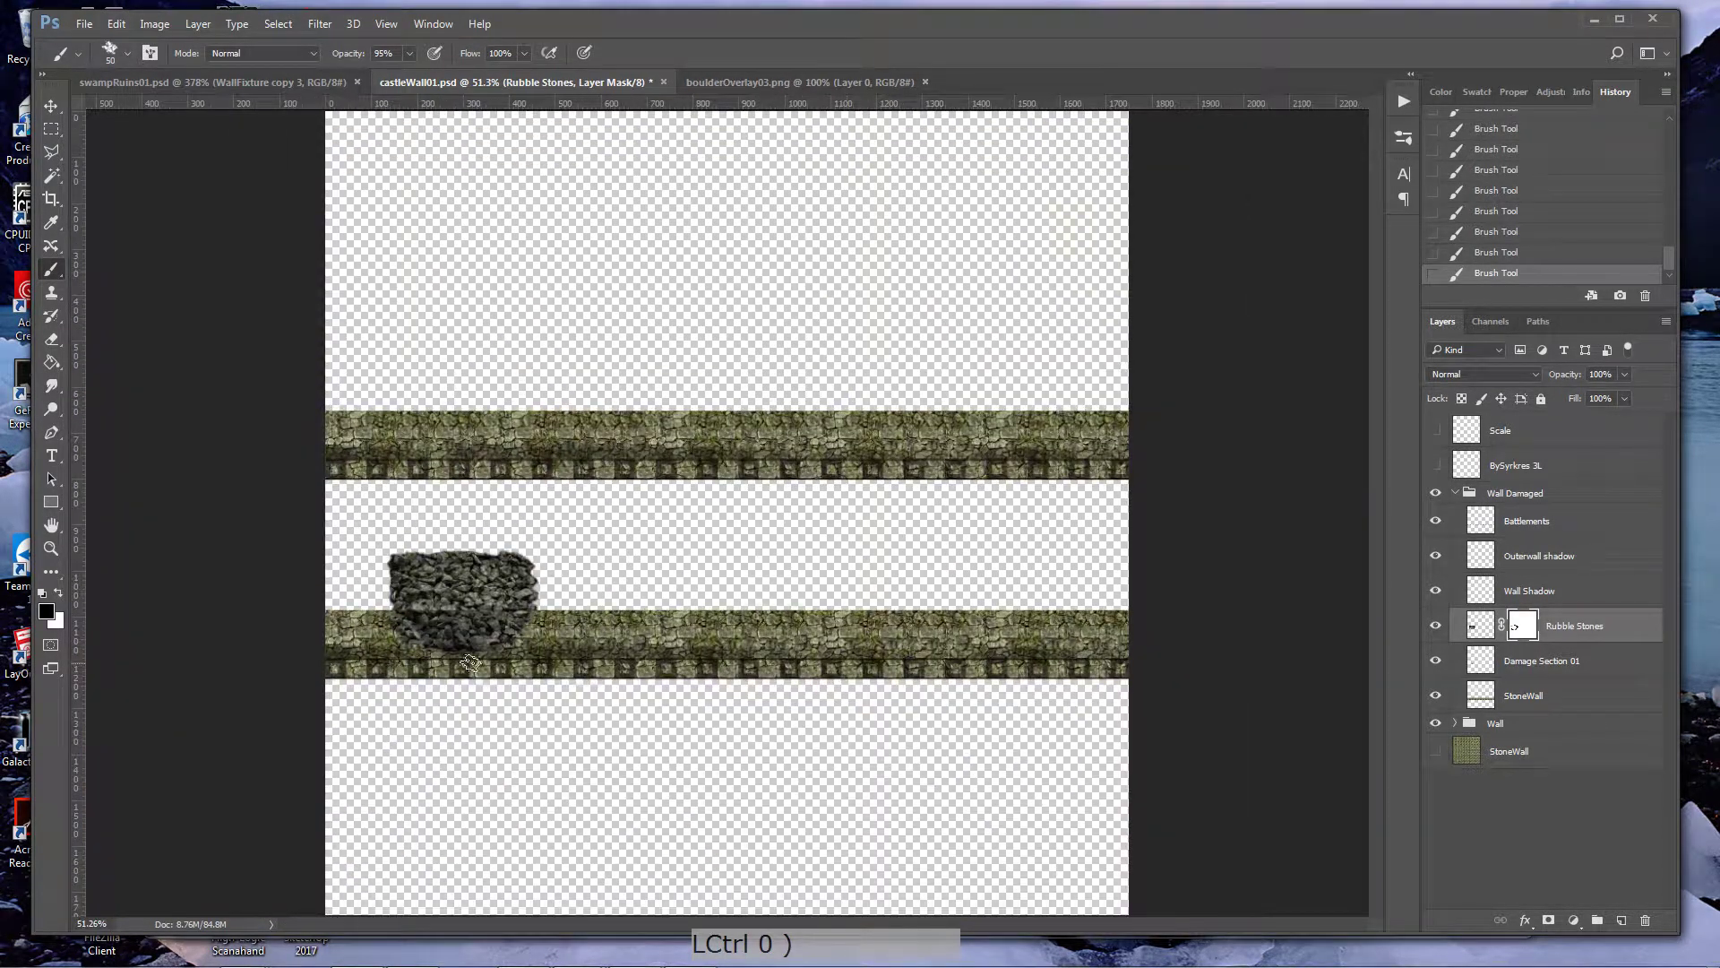
# - Mask away the rubble's upper-right corner and top edge around individual stones, starting with a 20 px brush at 23% opacity and 26% flow
pyautogui.press('z')
pyautogui.moveTo(416, 611); pyautogui.dragTo(686, 645)
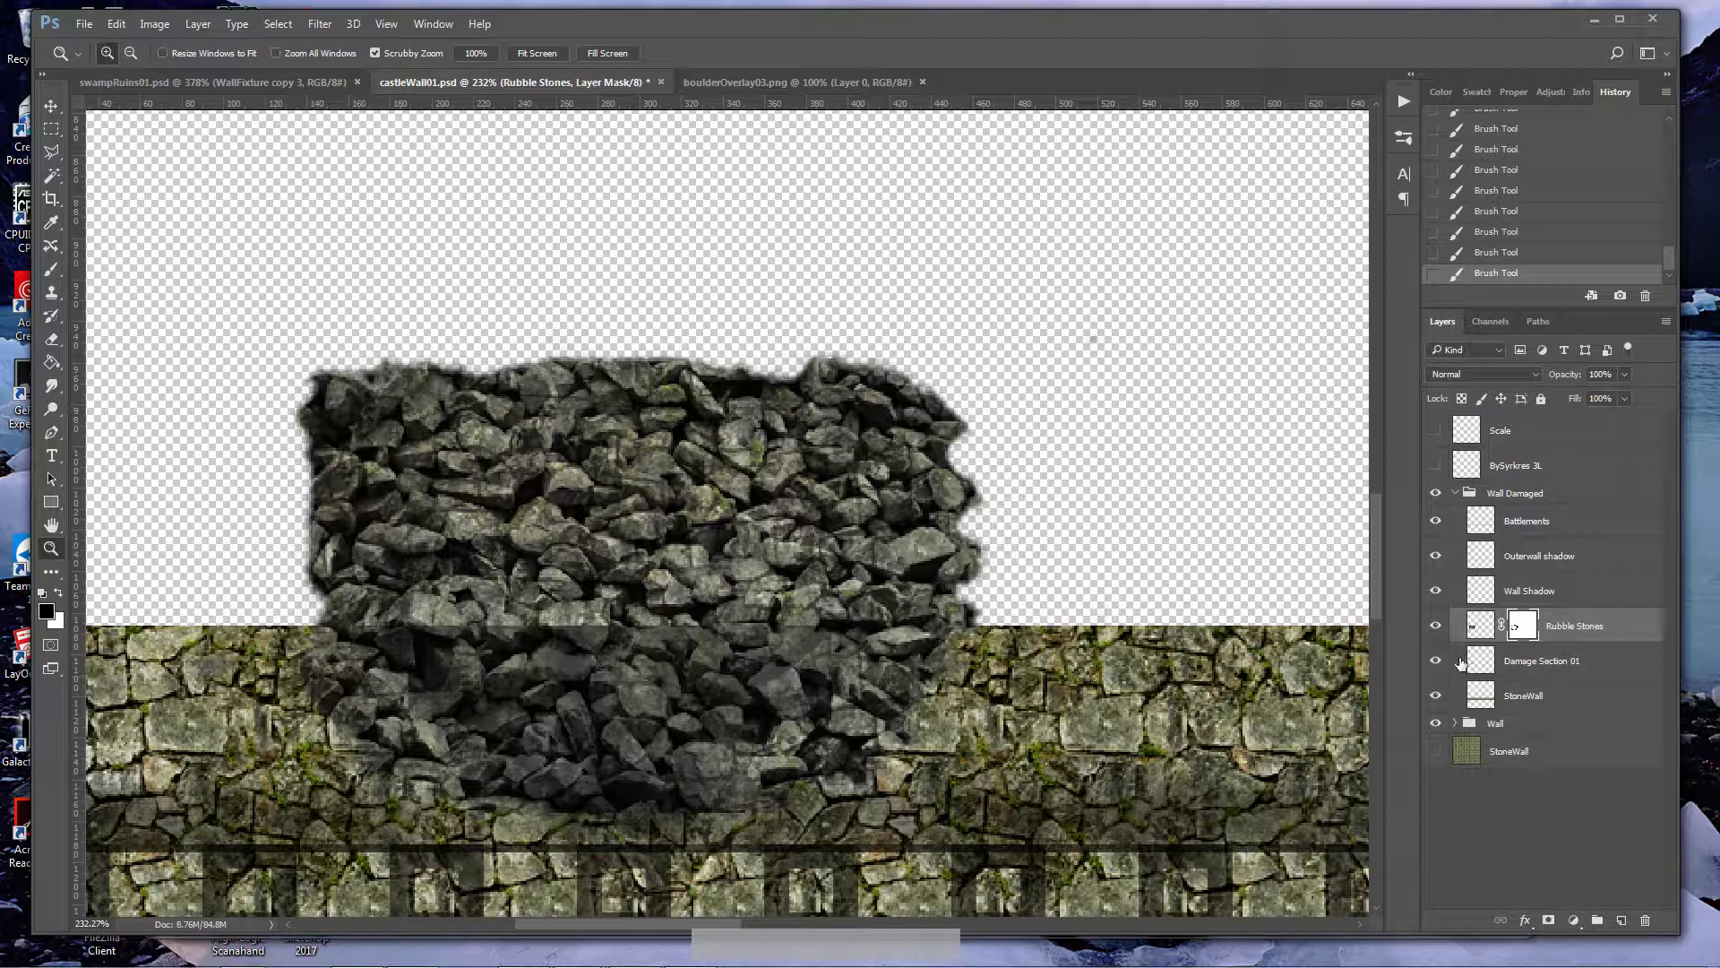
pyautogui.click(49, 270)
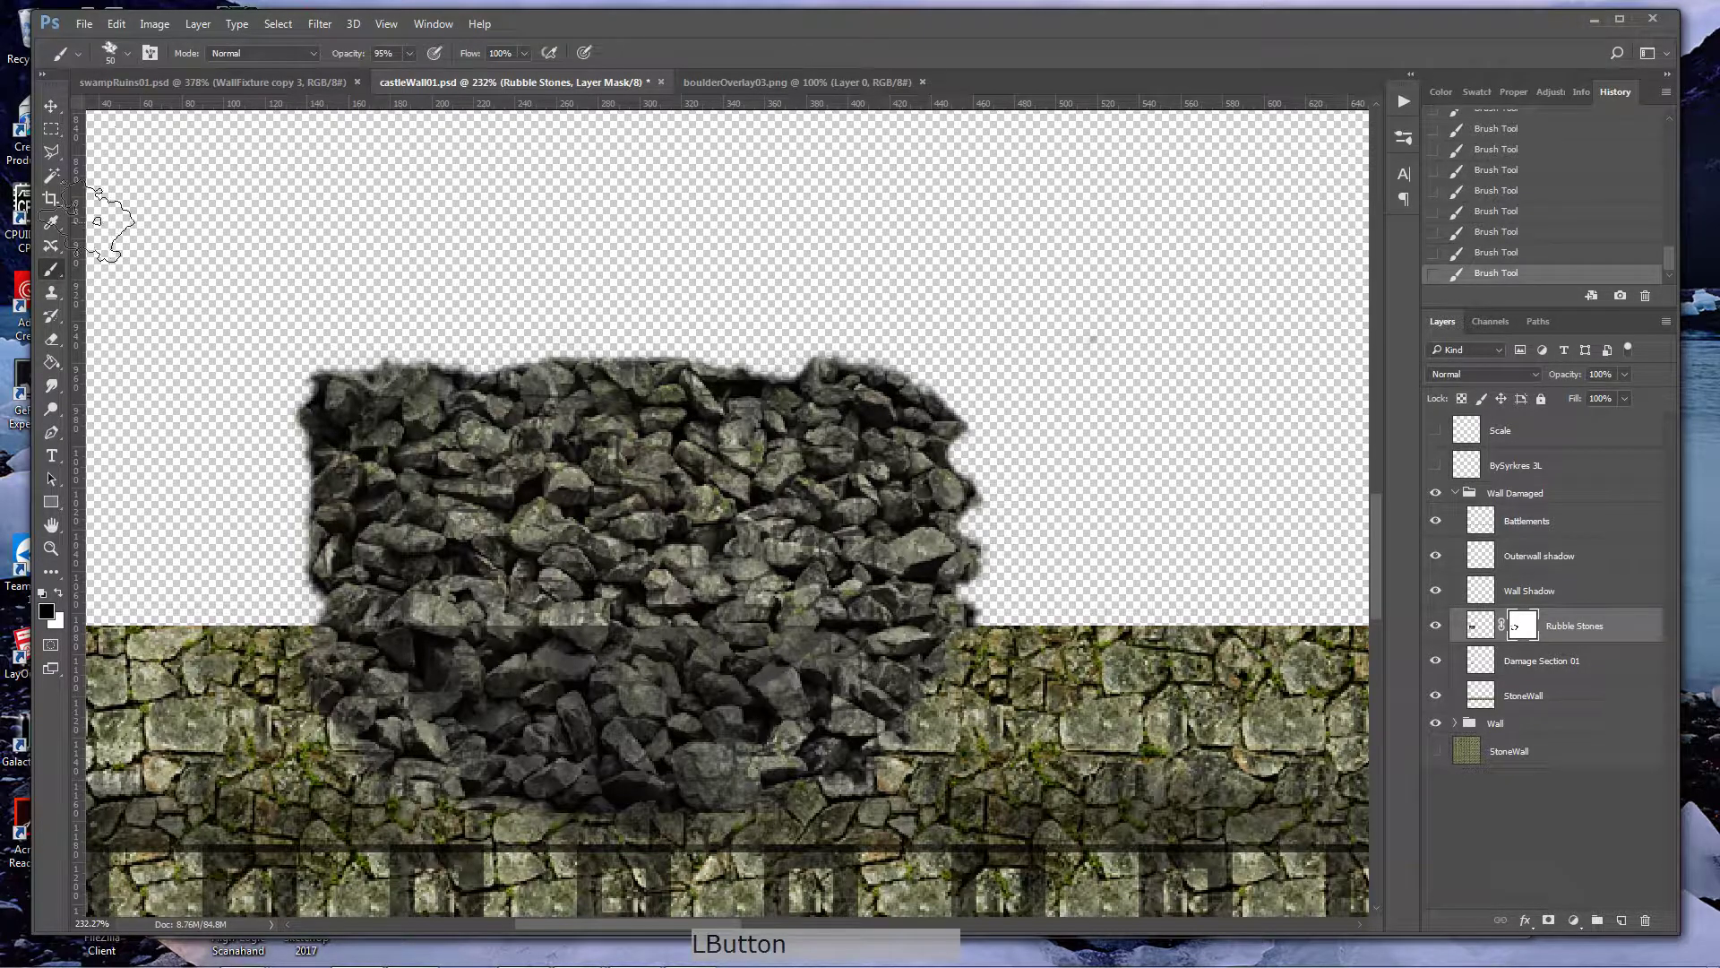
pyautogui.click(129, 52)
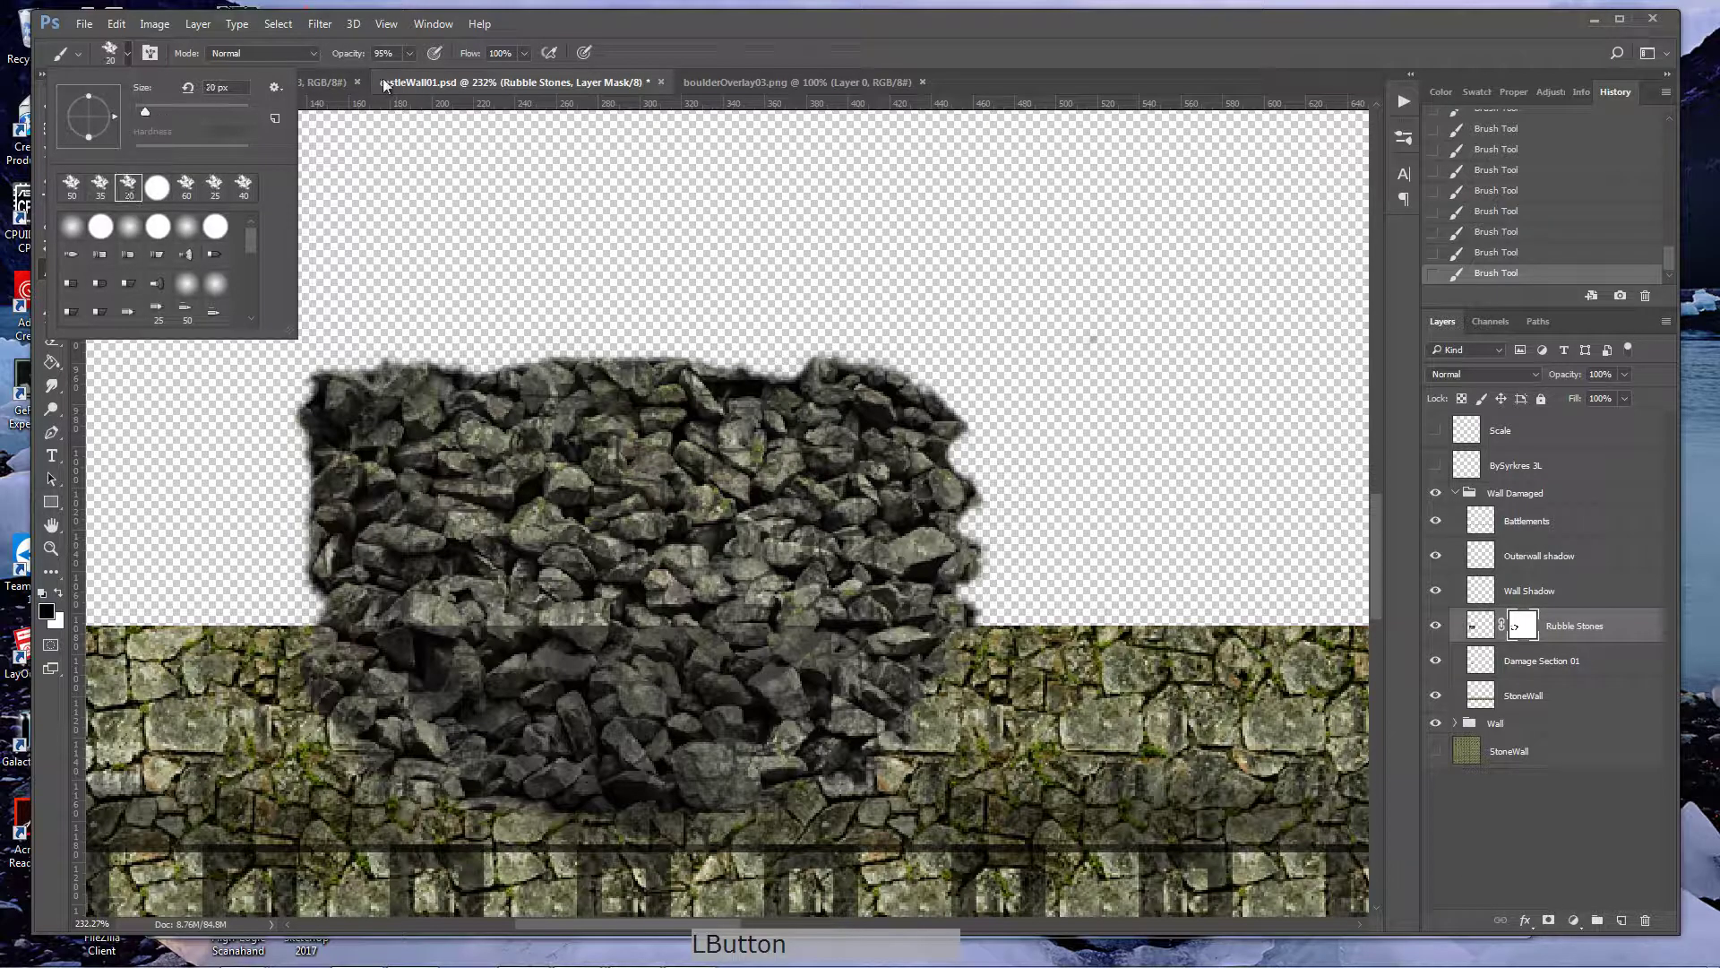
pyautogui.click(408, 53)
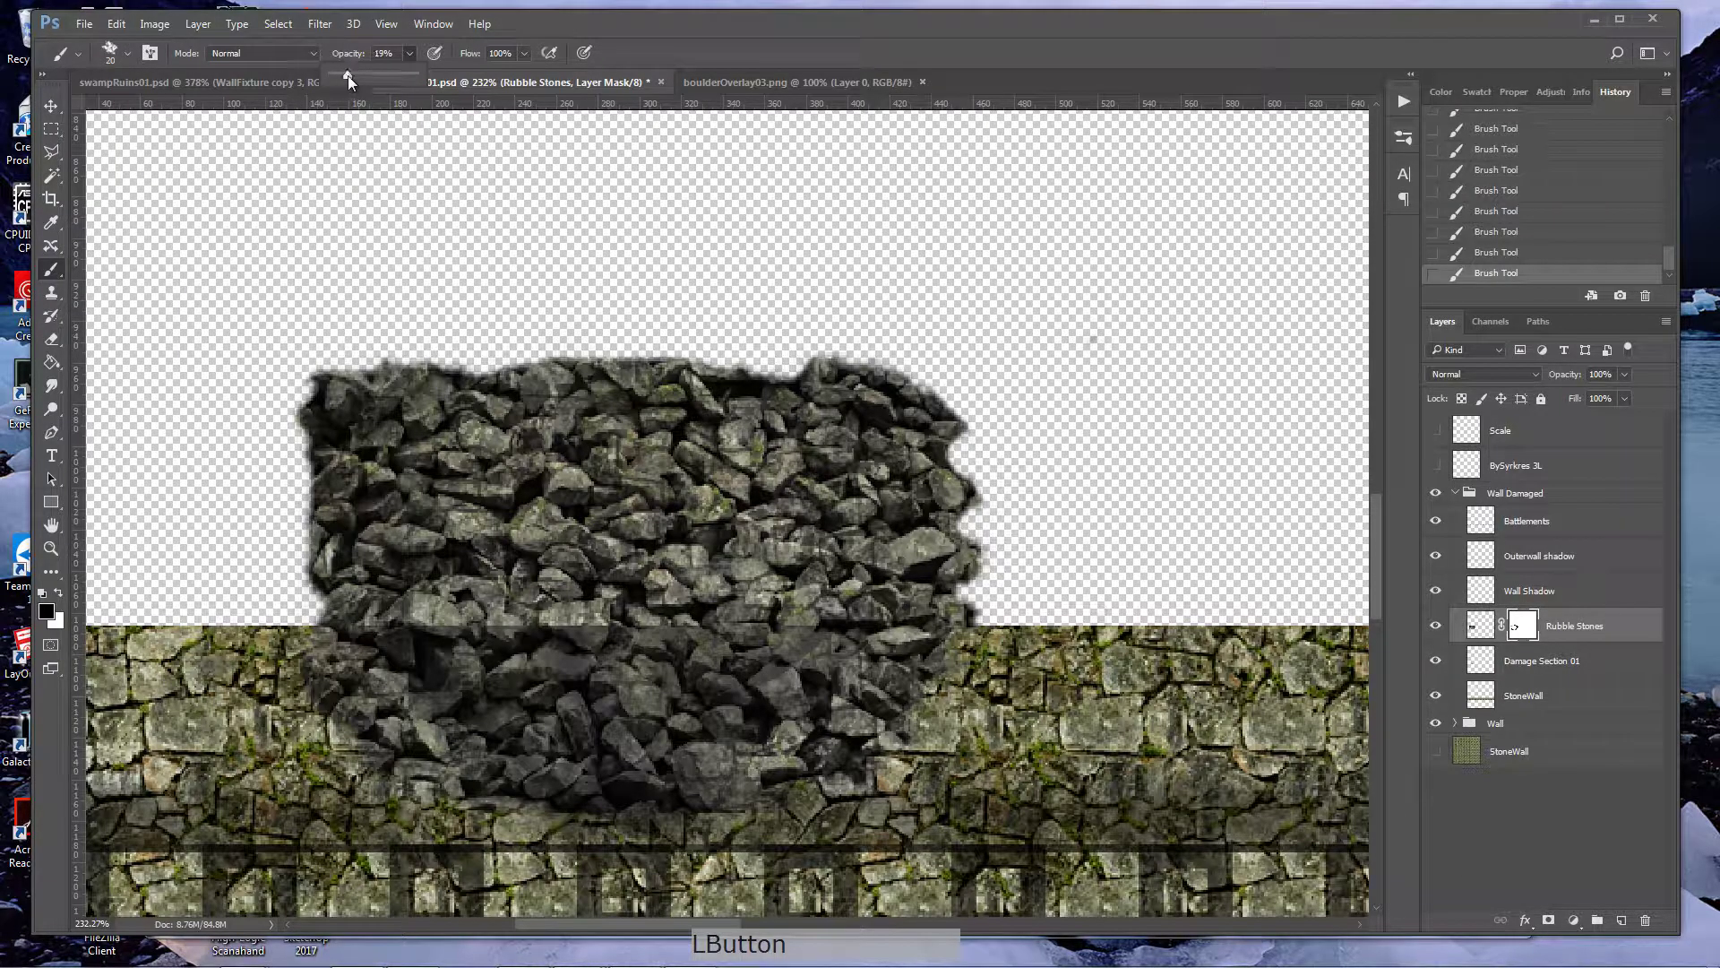
pyautogui.click(522, 54)
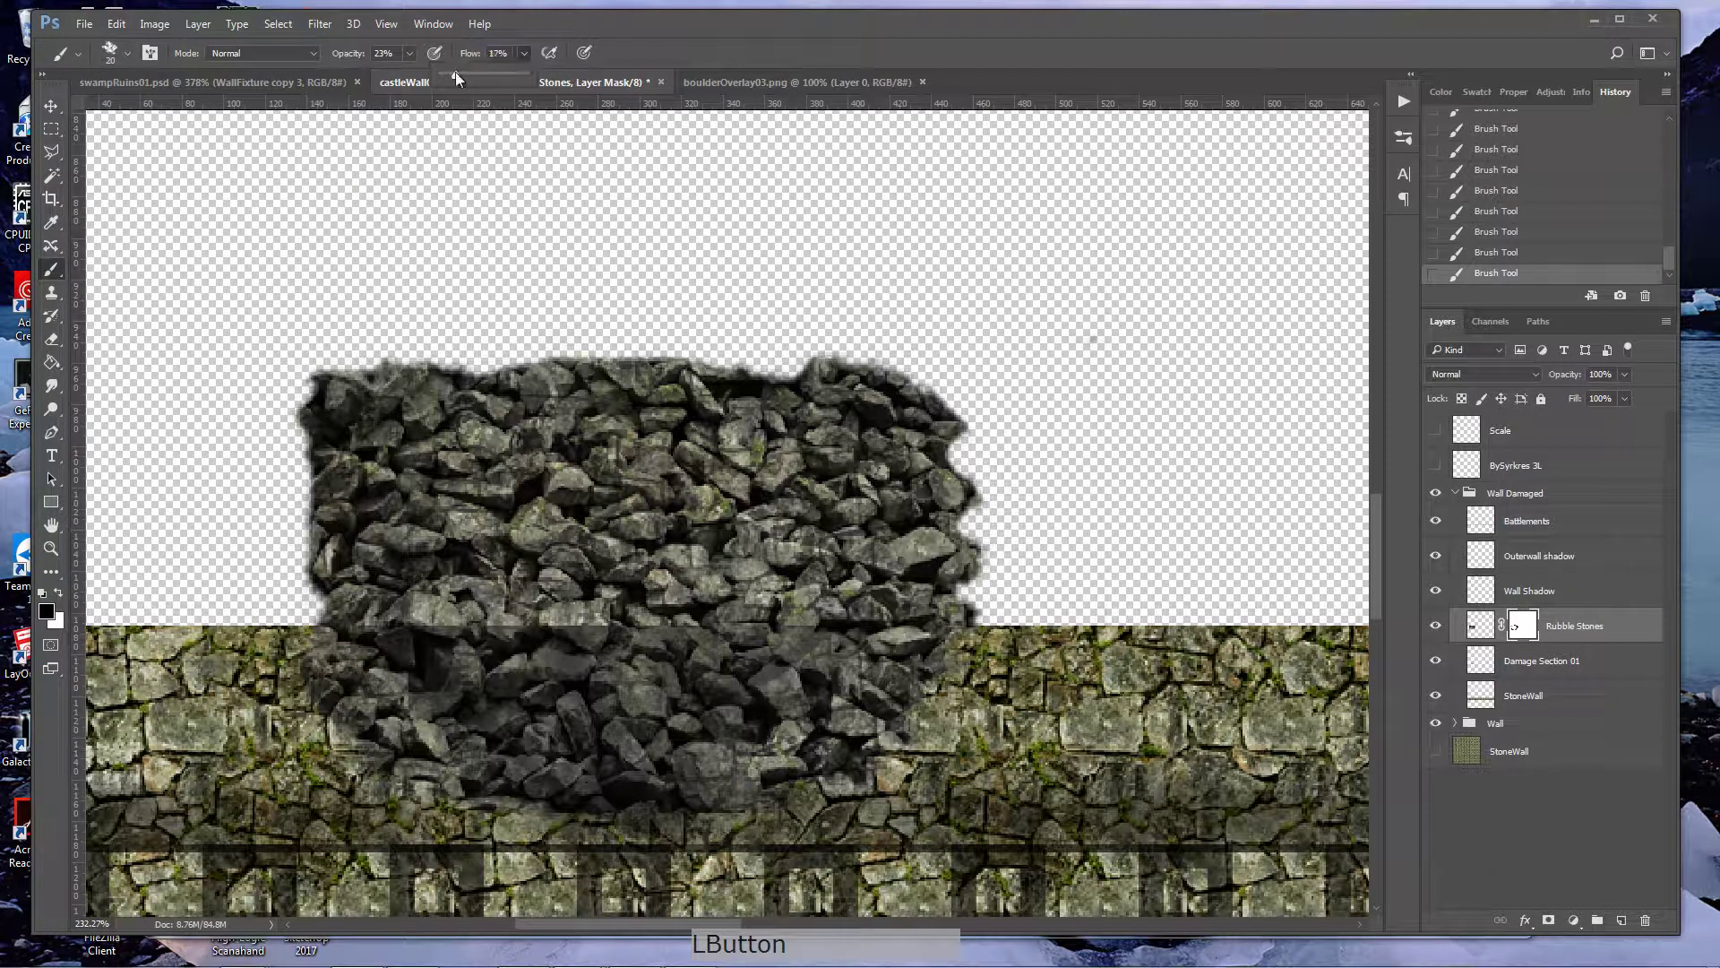
pyautogui.moveTo(461, 74); pyautogui.dragTo(464, 74)
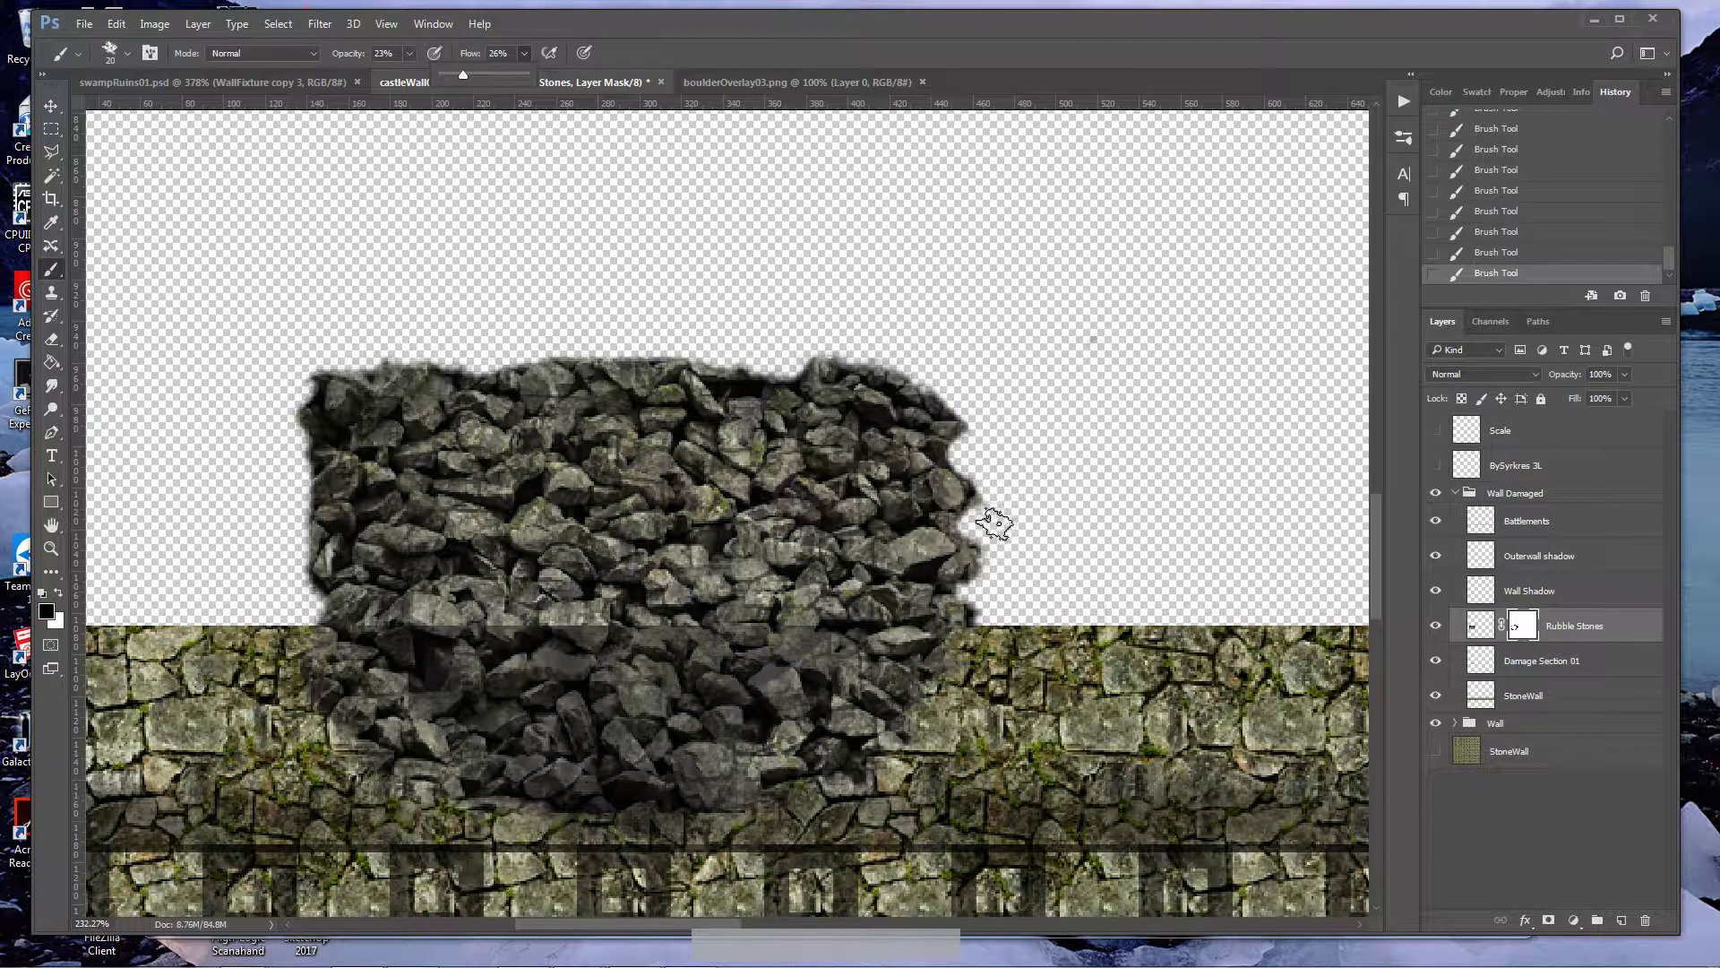
pyautogui.moveTo(973, 612)
pyautogui.mouseDown()
pyautogui.moveTo(989, 548)
pyautogui.moveTo(958, 575)
pyautogui.moveTo(958, 499)
pyautogui.moveTo(913, 502)
pyautogui.mouseUp()
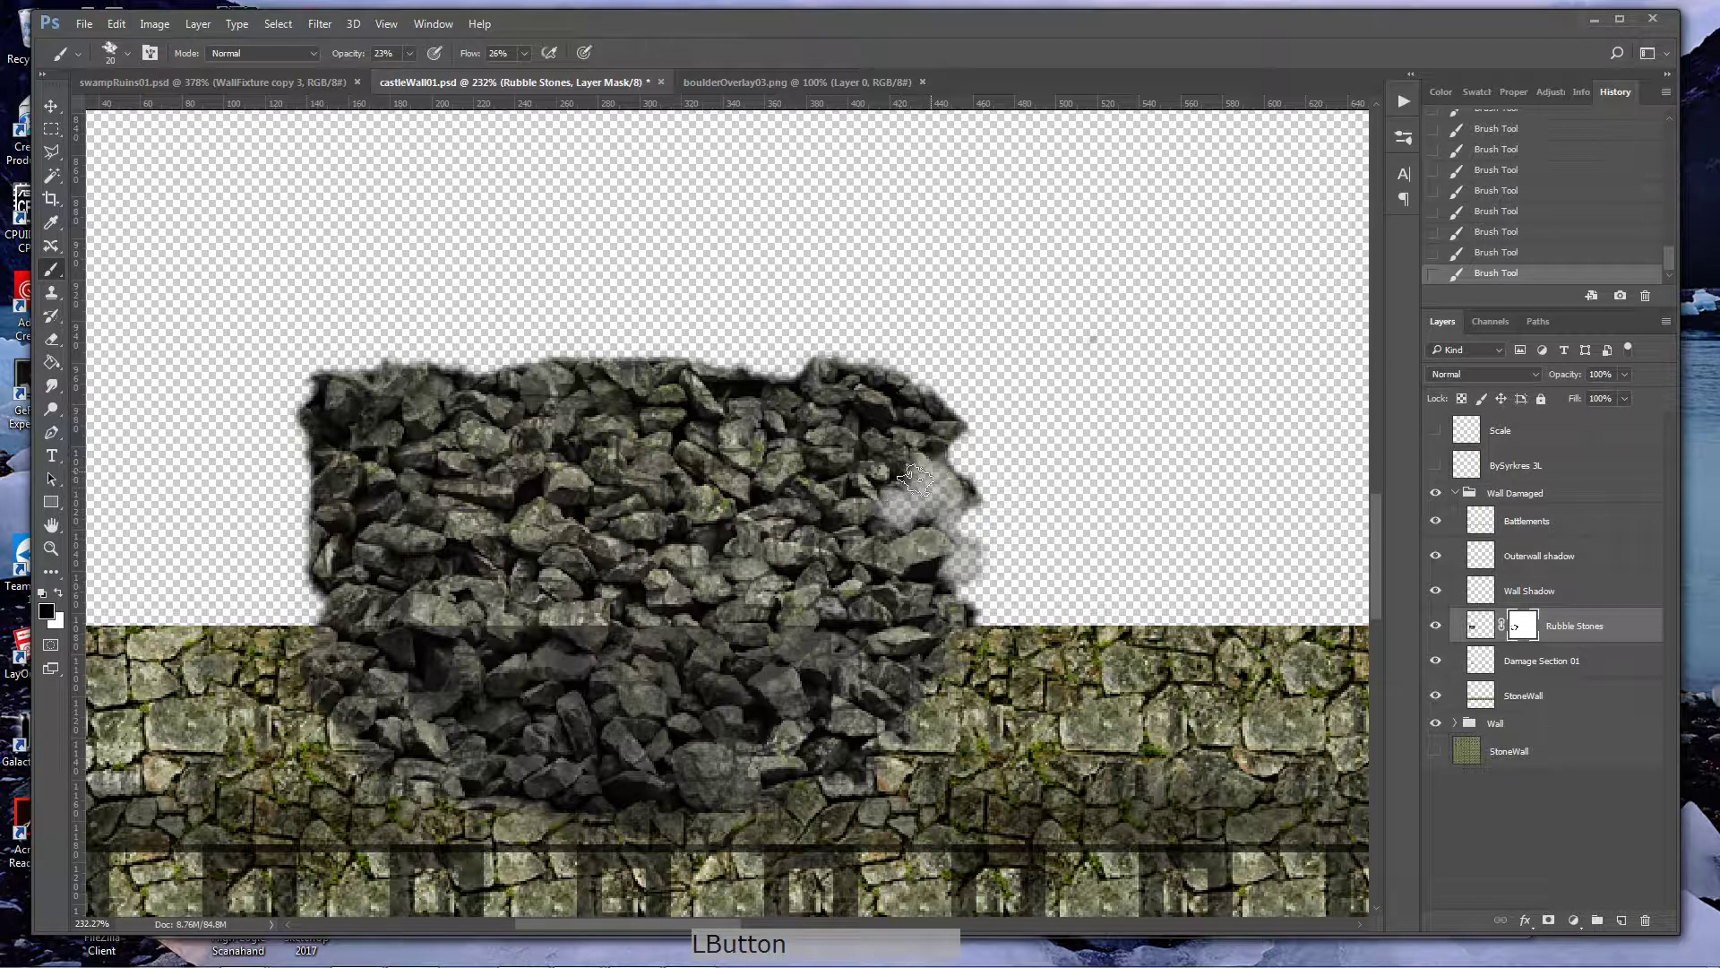
pyautogui.moveTo(915, 543); pyautogui.dragTo(885, 523)
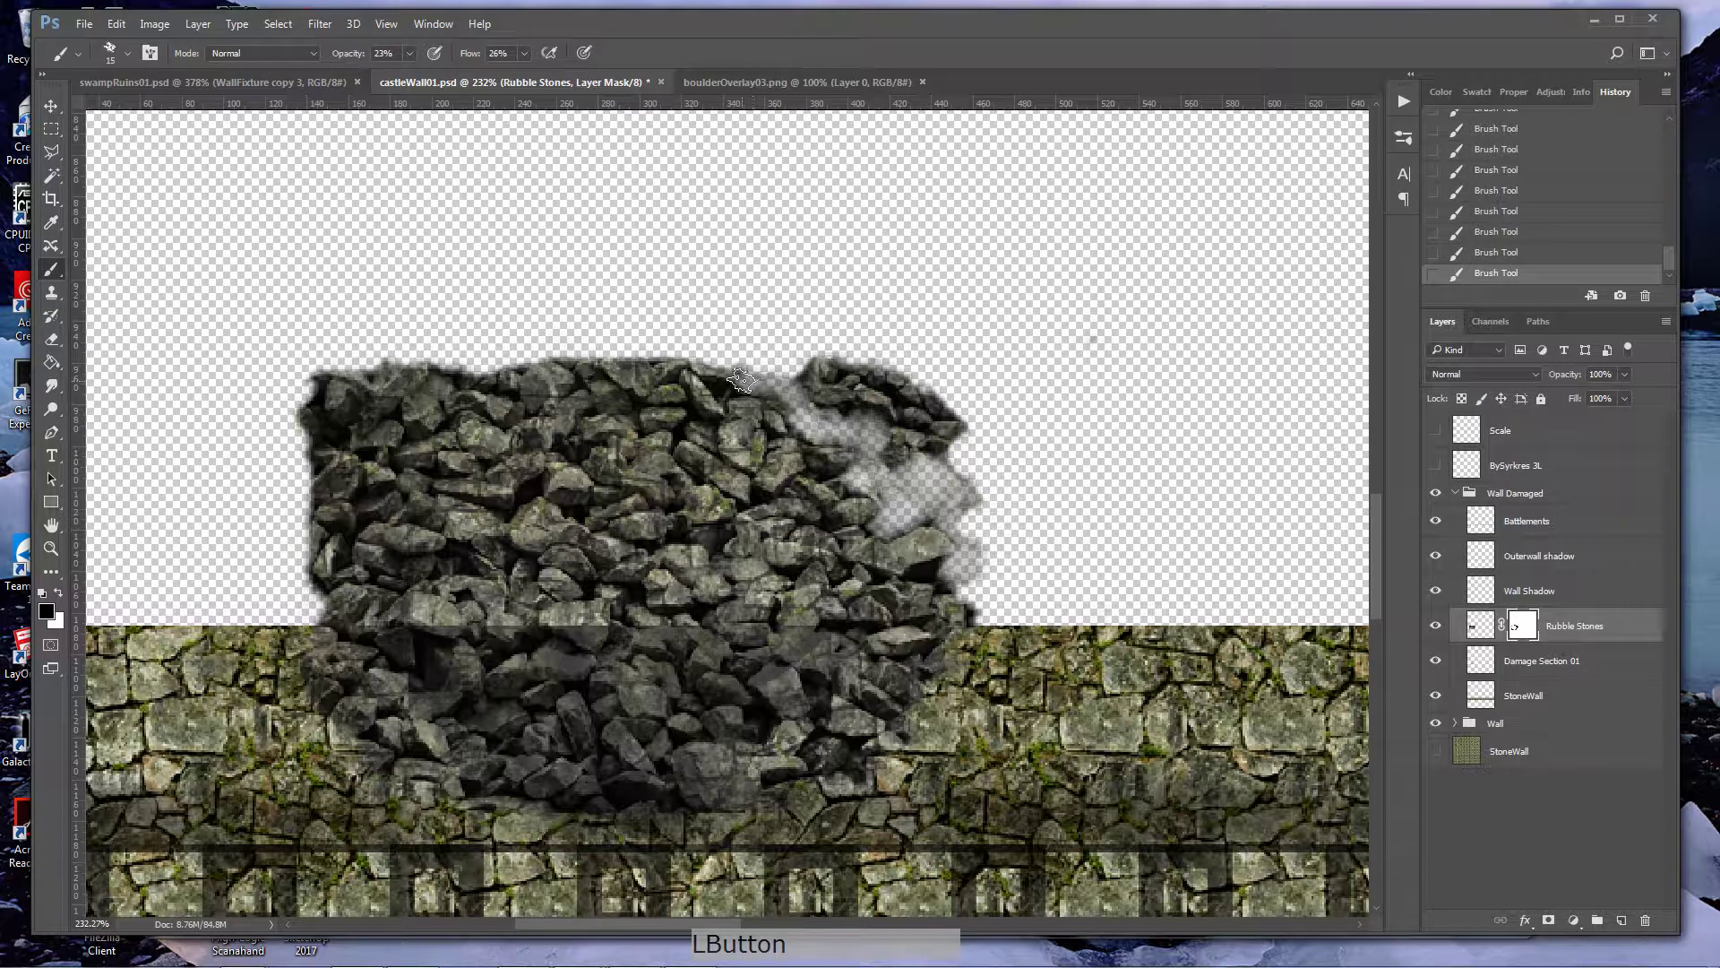
pyautogui.moveTo(826, 384)
pyautogui.mouseDown()
pyautogui.moveTo(867, 353)
pyautogui.moveTo(869, 418)
pyautogui.moveTo(921, 378)
pyautogui.moveTo(907, 436)
pyautogui.moveTo(959, 411)
pyautogui.moveTo(912, 433)
pyautogui.moveTo(982, 518)
pyautogui.moveTo(938, 451)
pyautogui.moveTo(979, 483)
pyautogui.moveTo(990, 570)
pyautogui.moveTo(1003, 531)
pyautogui.moveTo(952, 408)
pyautogui.moveTo(849, 376)
pyautogui.moveTo(826, 390)
pyautogui.moveTo(884, 411)
pyautogui.moveTo(904, 374)
pyautogui.moveTo(849, 373)
pyautogui.moveTo(958, 388)
pyautogui.moveTo(978, 404)
pyautogui.moveTo(923, 411)
pyautogui.moveTo(868, 402)
pyautogui.moveTo(937, 395)
pyautogui.moveTo(733, 359)
pyautogui.moveTo(766, 354)
pyautogui.moveTo(900, 422)
pyautogui.moveTo(898, 396)
pyautogui.moveTo(985, 439)
pyautogui.moveTo(816, 399)
pyautogui.moveTo(970, 447)
pyautogui.moveTo(1038, 506)
pyautogui.moveTo(926, 495)
pyautogui.moveTo(1026, 580)
pyautogui.mouseUp()
pyautogui.press(']')
pyautogui.press(']')
pyautogui.press(']')
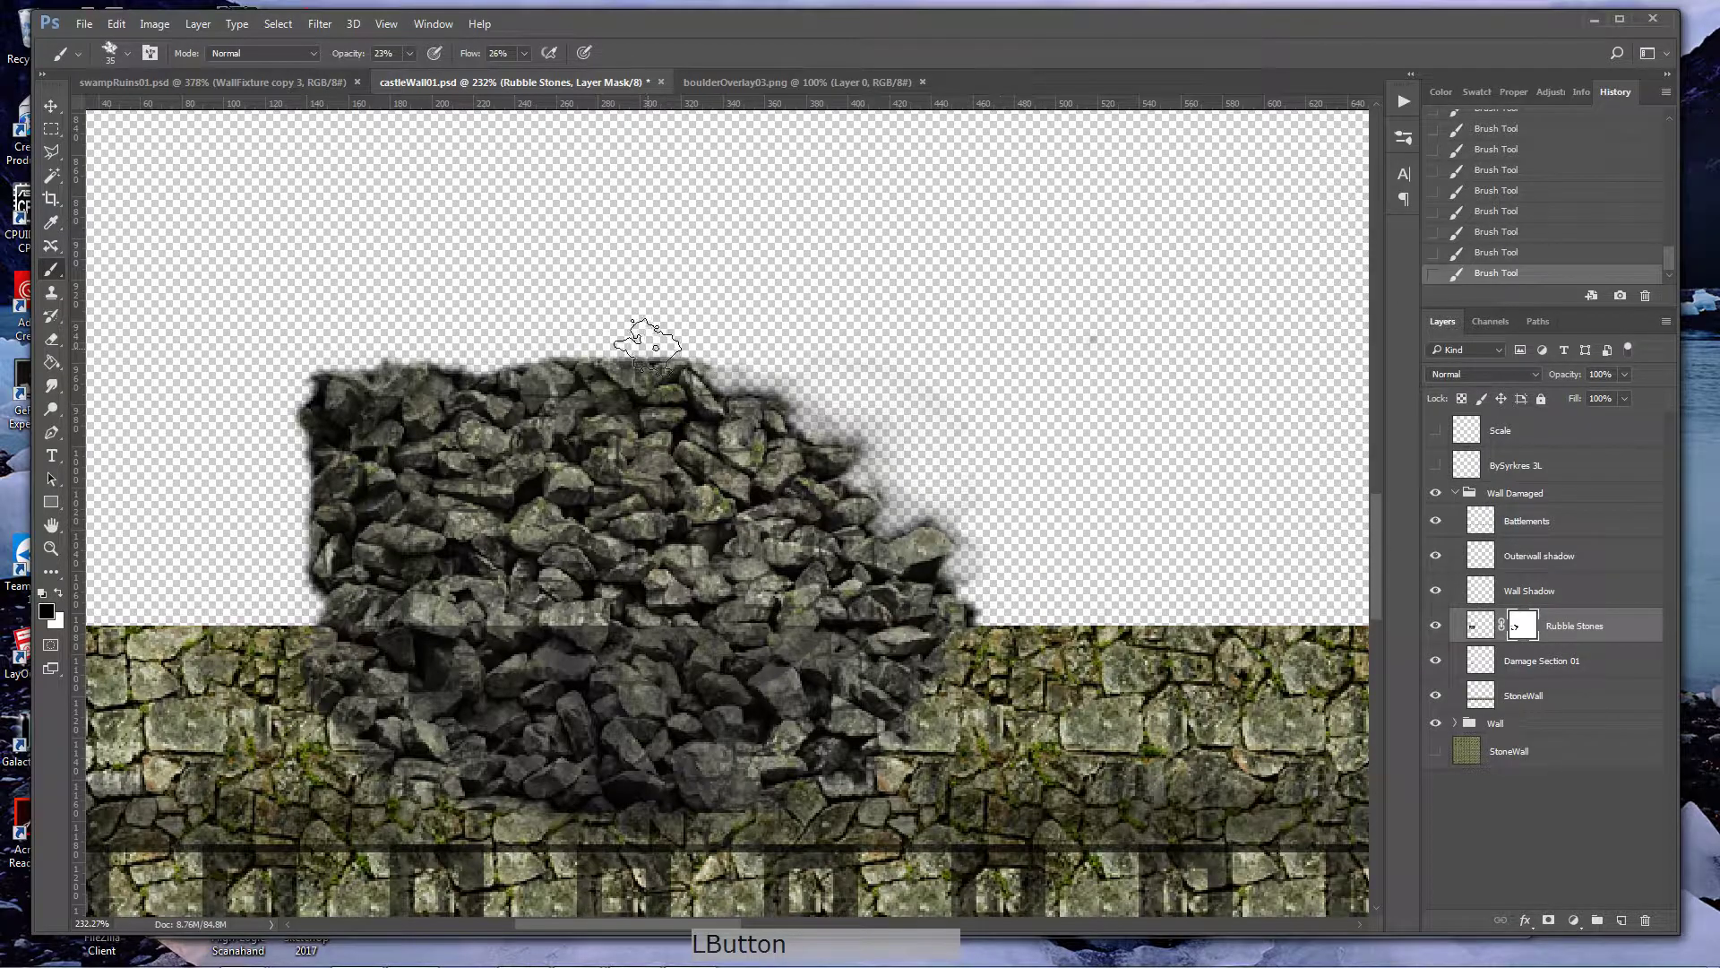
pyautogui.moveTo(455, 325)
pyautogui.mouseDown()
pyautogui.moveTo(489, 343)
pyautogui.moveTo(679, 345)
pyautogui.moveTo(633, 370)
pyautogui.mouseUp()
pyautogui.press(']')
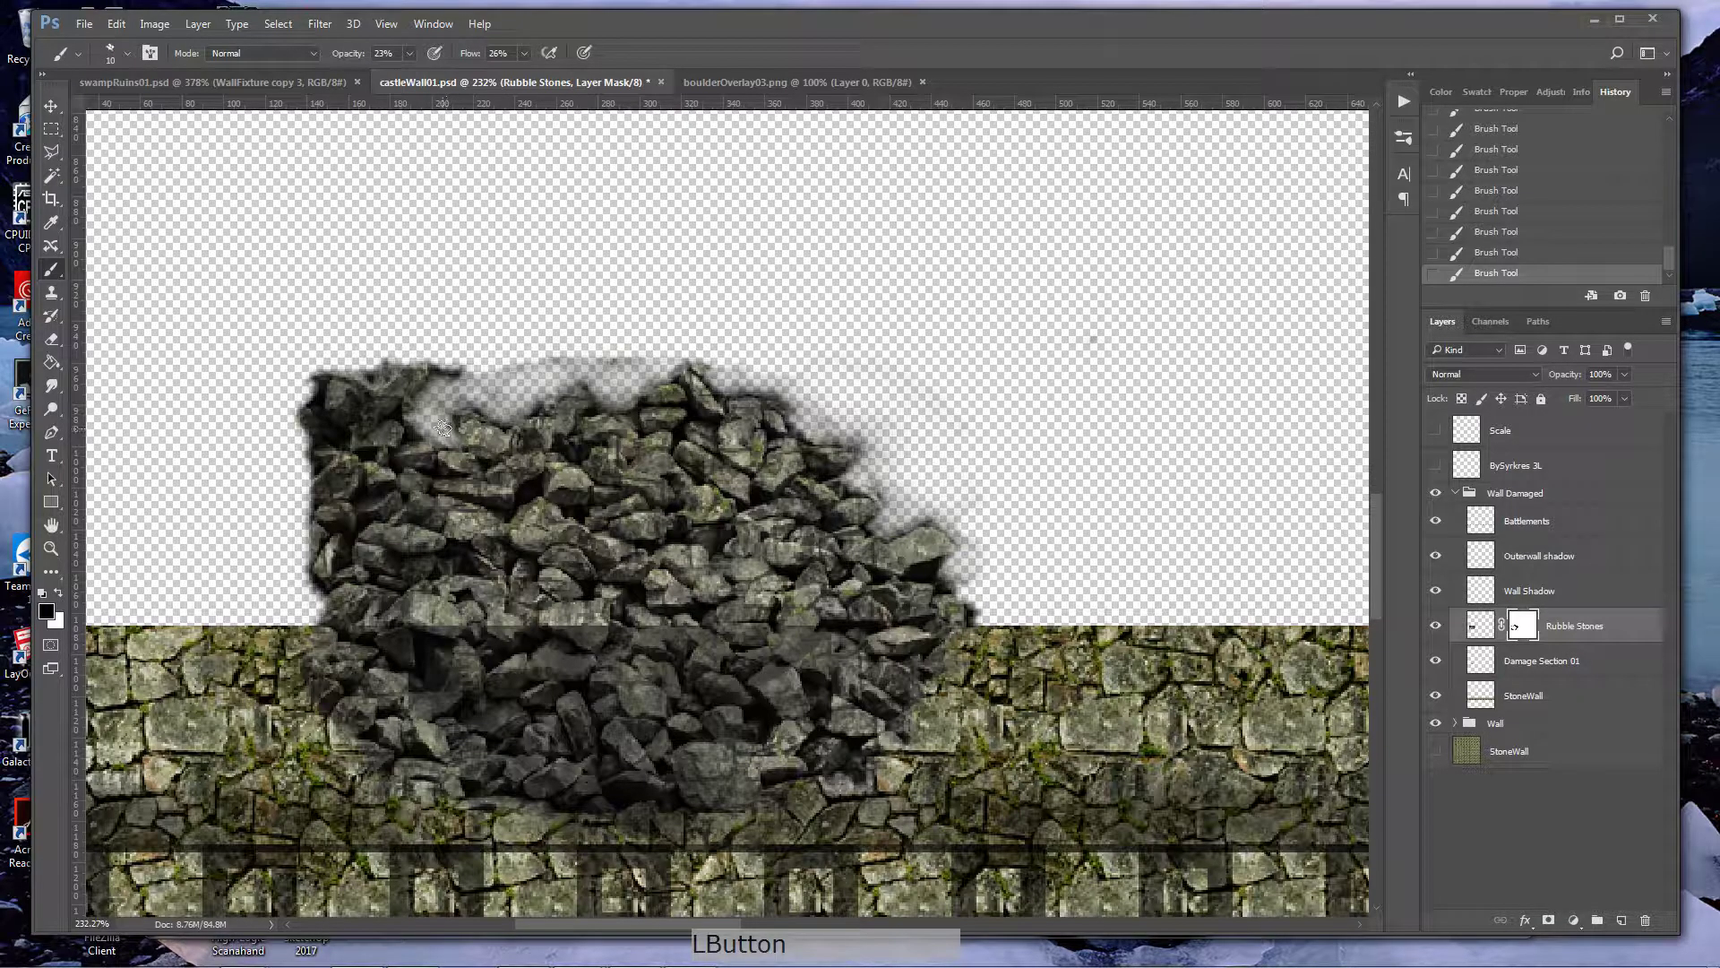
# - Mask a thin gap between the stones from the rubble's top edge down to its left side with a small brush
pyautogui.press('z')
pyautogui.moveTo(460, 457); pyautogui.dragTo(534, 443)
pyautogui.press('b')
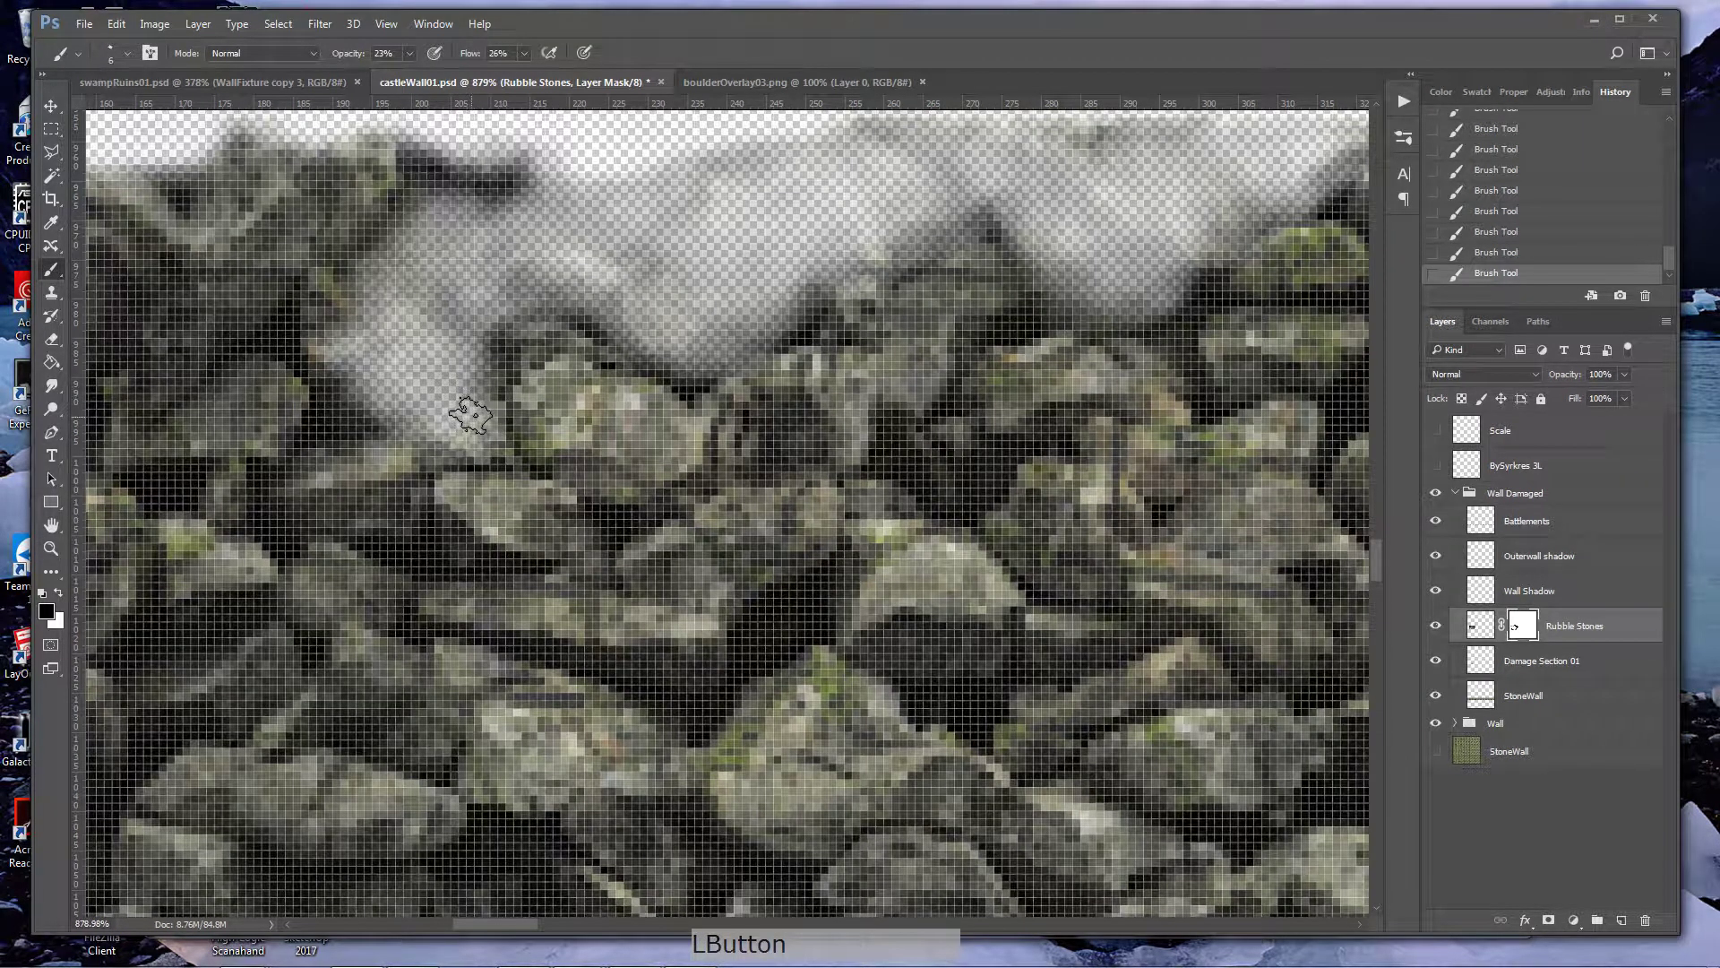
pyautogui.moveTo(488, 450)
pyautogui.mouseDown()
pyautogui.moveTo(385, 431)
pyautogui.moveTo(373, 445)
pyautogui.moveTo(416, 439)
pyautogui.moveTo(396, 491)
pyautogui.moveTo(409, 482)
pyautogui.moveTo(376, 518)
pyautogui.mouseUp()
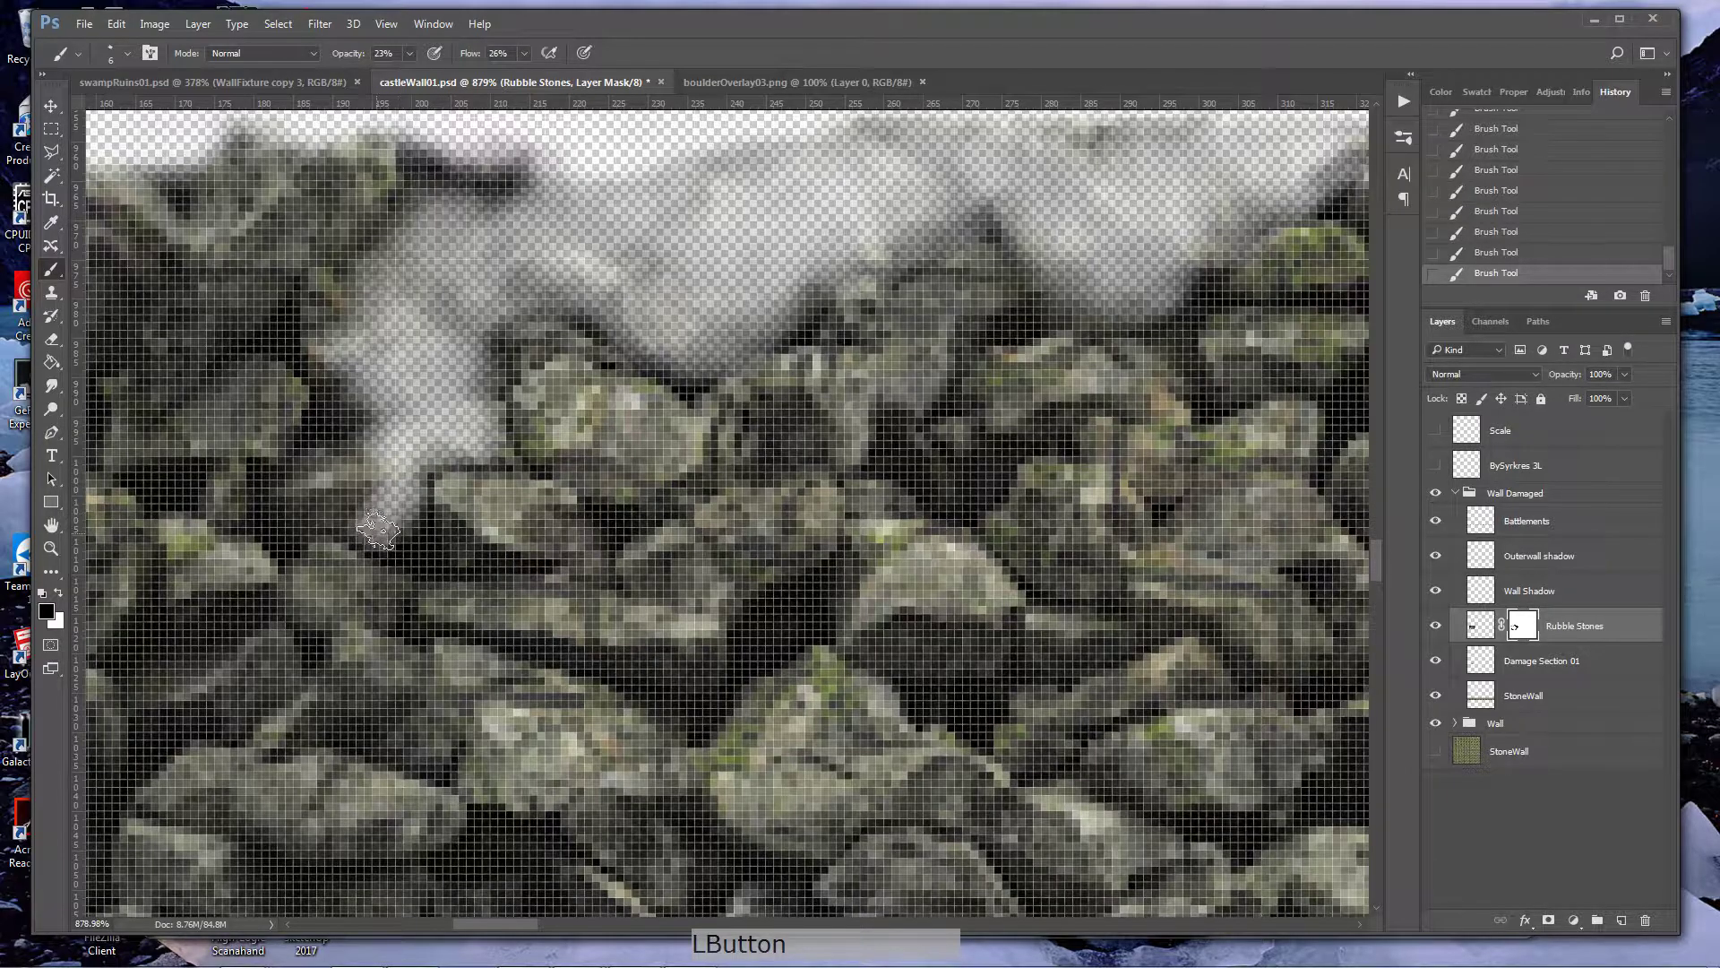
pyautogui.scroll(-3, 420, 554)
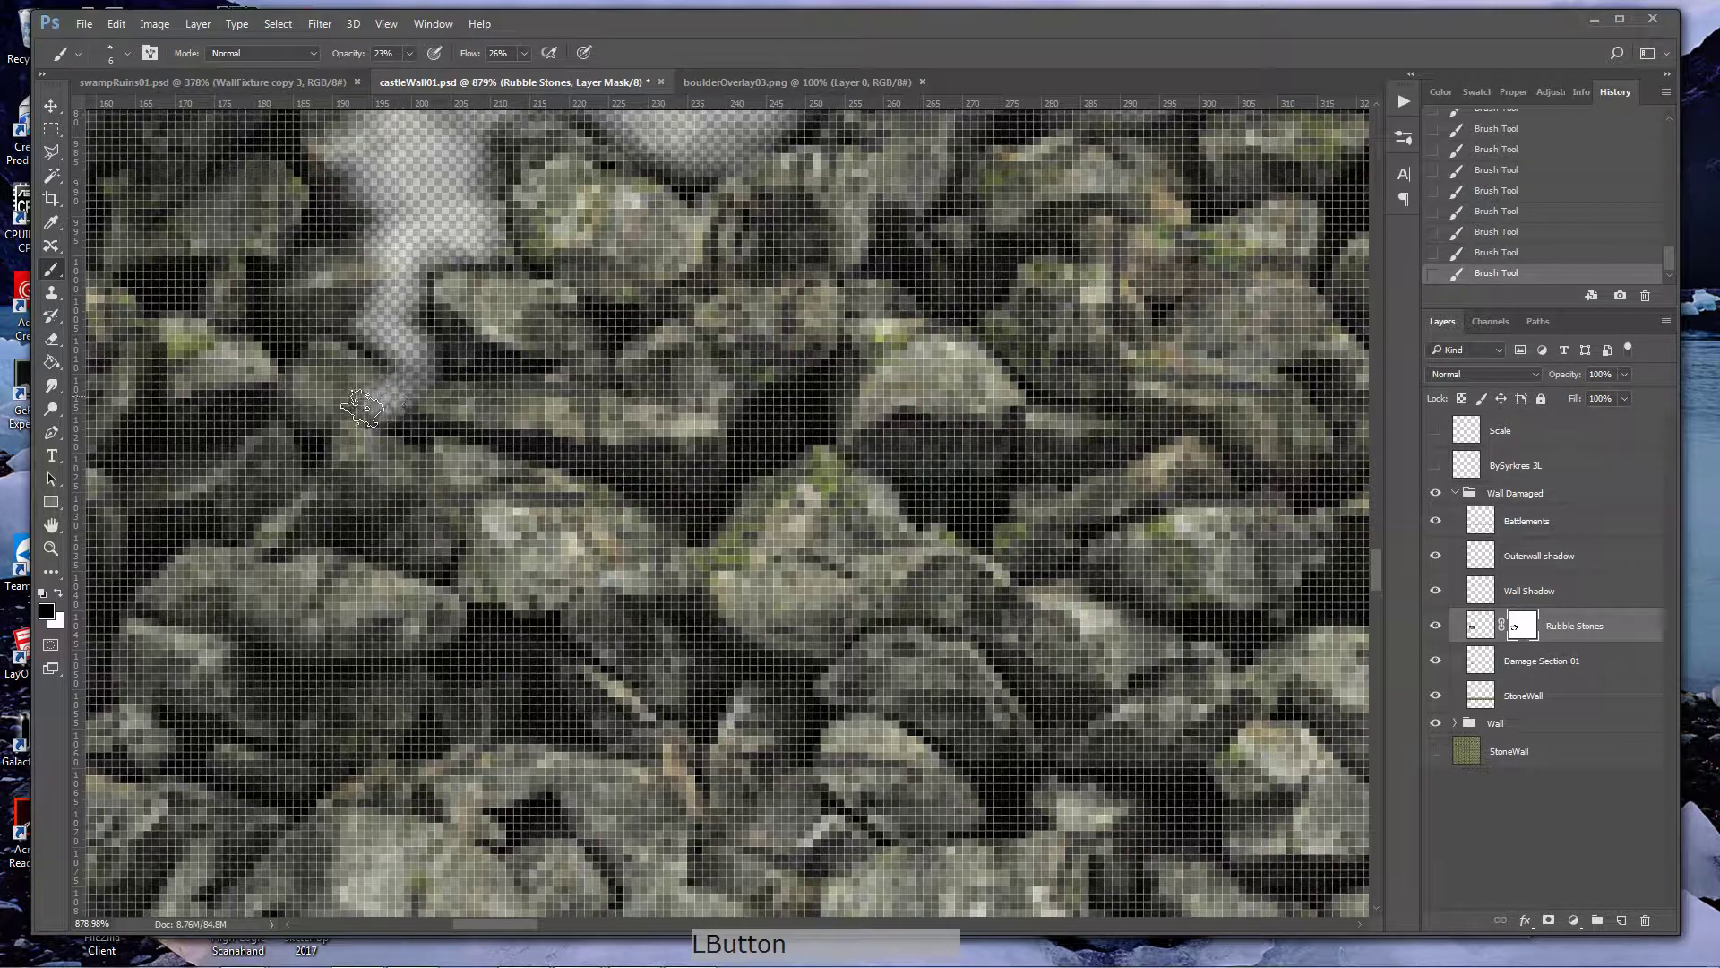
pyautogui.moveTo(362, 409)
pyautogui.mouseDown()
pyautogui.moveTo(321, 395)
pyautogui.moveTo(251, 484)
pyautogui.moveTo(363, 323)
pyautogui.moveTo(341, 266)
pyautogui.moveTo(306, 309)
pyautogui.mouseUp()
pyautogui.scroll(-4, 270, 350)
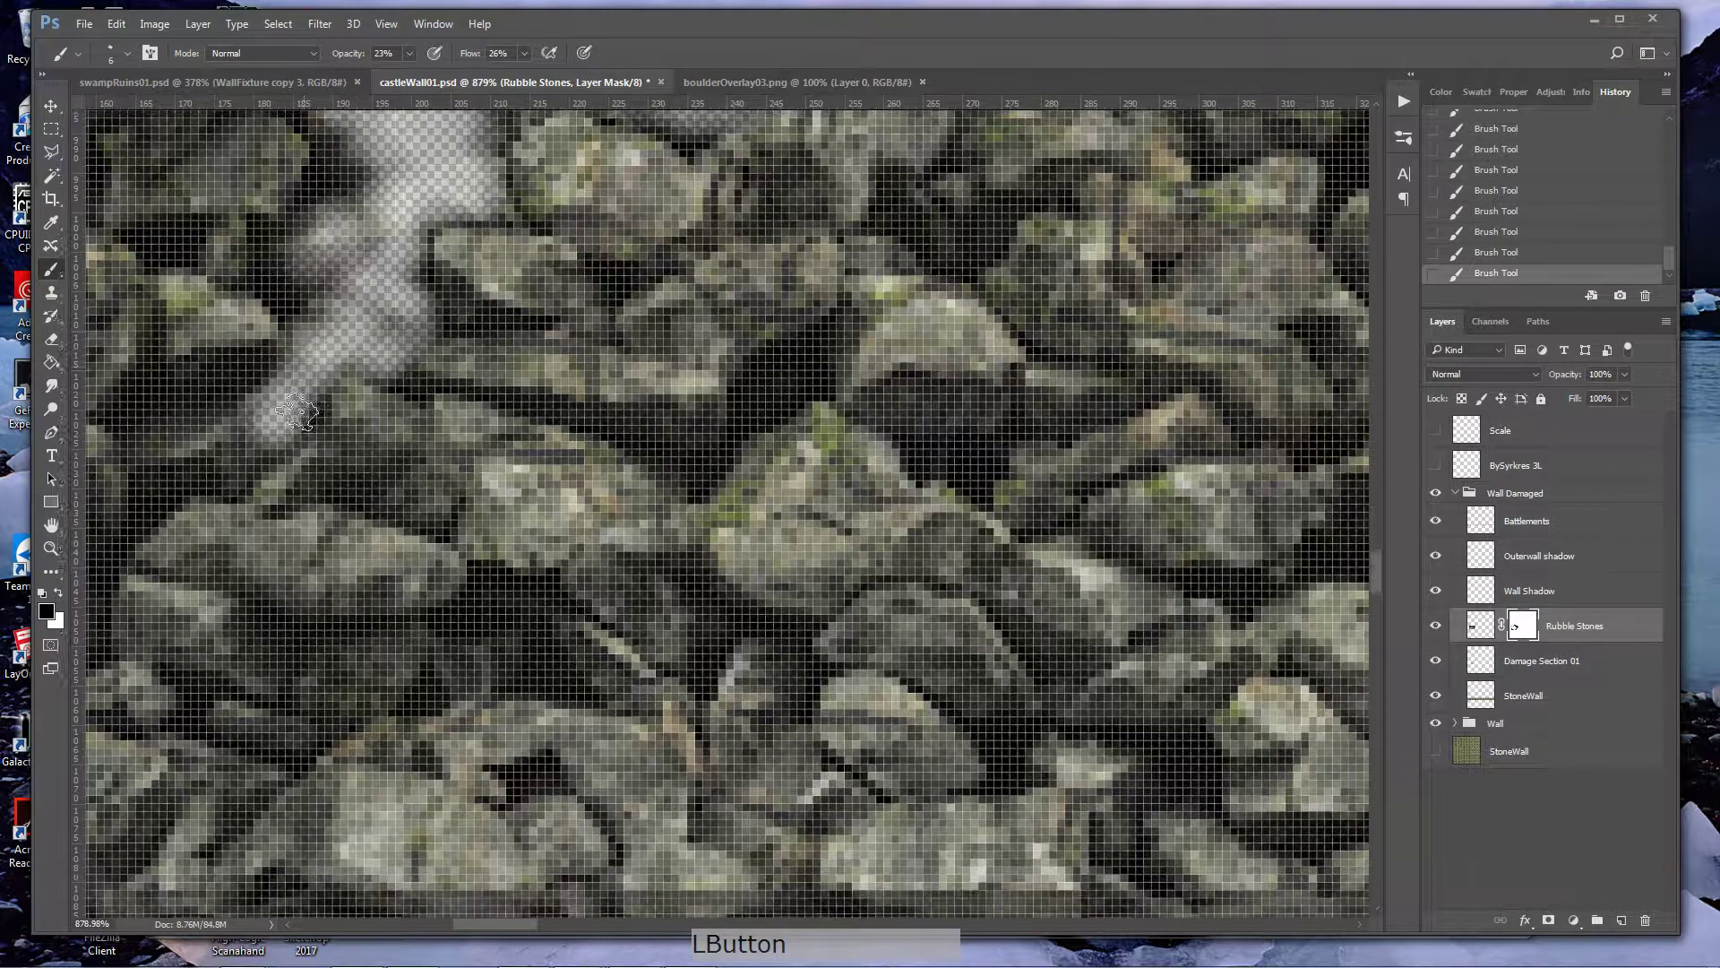
pyautogui.moveTo(270, 246); pyautogui.dragTo(227, 265)
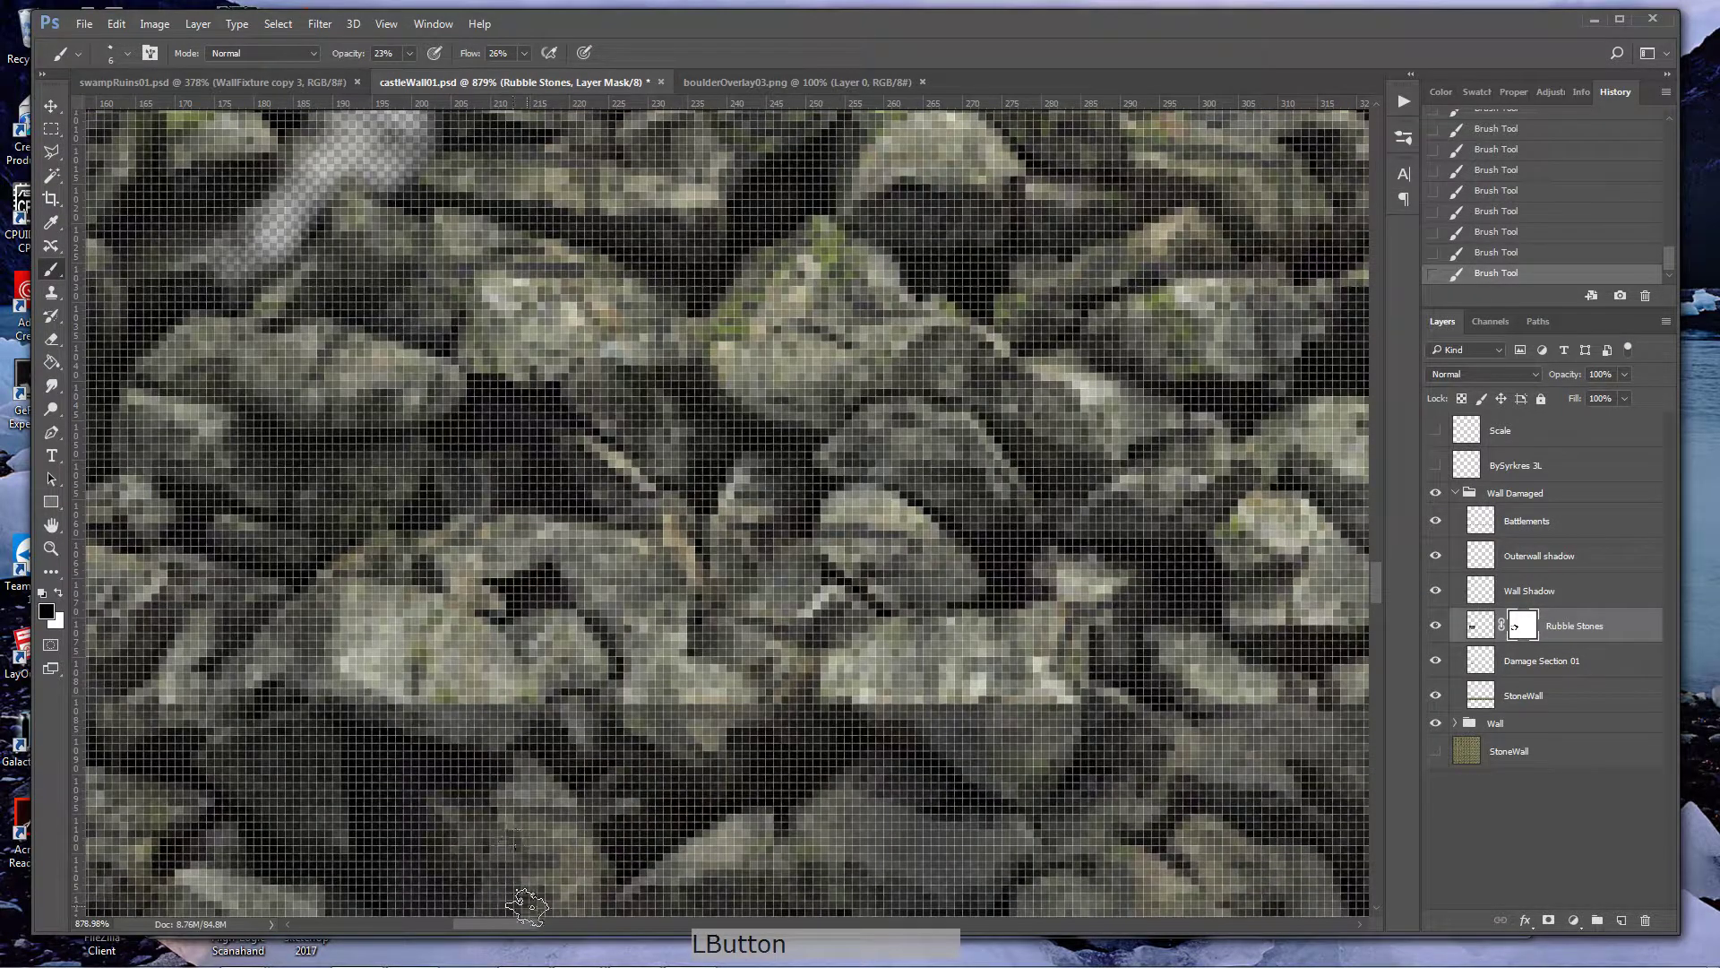
pyautogui.moveTo(500, 922); pyautogui.dragTo(478, 922)
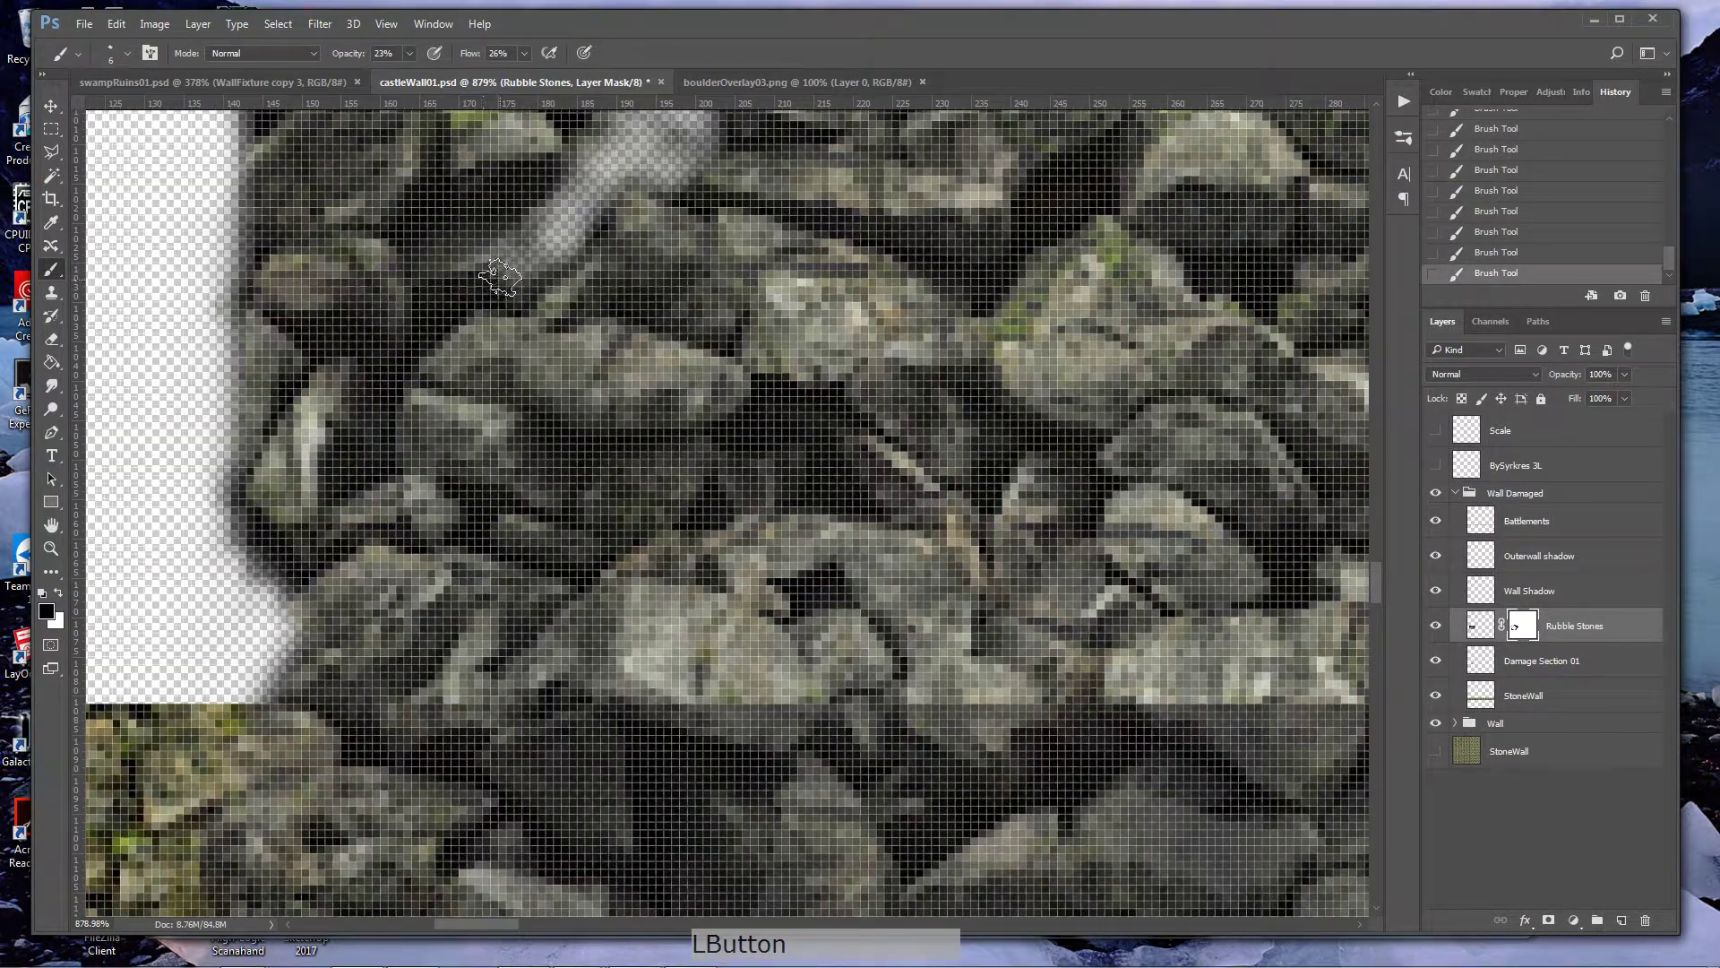
pyautogui.moveTo(500, 279)
pyautogui.mouseDown()
pyautogui.moveTo(409, 326)
pyautogui.moveTo(387, 360)
pyautogui.moveTo(385, 444)
pyautogui.moveTo(242, 532)
pyautogui.moveTo(332, 408)
pyautogui.moveTo(260, 490)
pyautogui.mouseUp()
pyautogui.moveTo(344, 391)
pyautogui.mouseDown()
pyautogui.moveTo(400, 309)
pyautogui.moveTo(515, 228)
pyautogui.mouseUp()
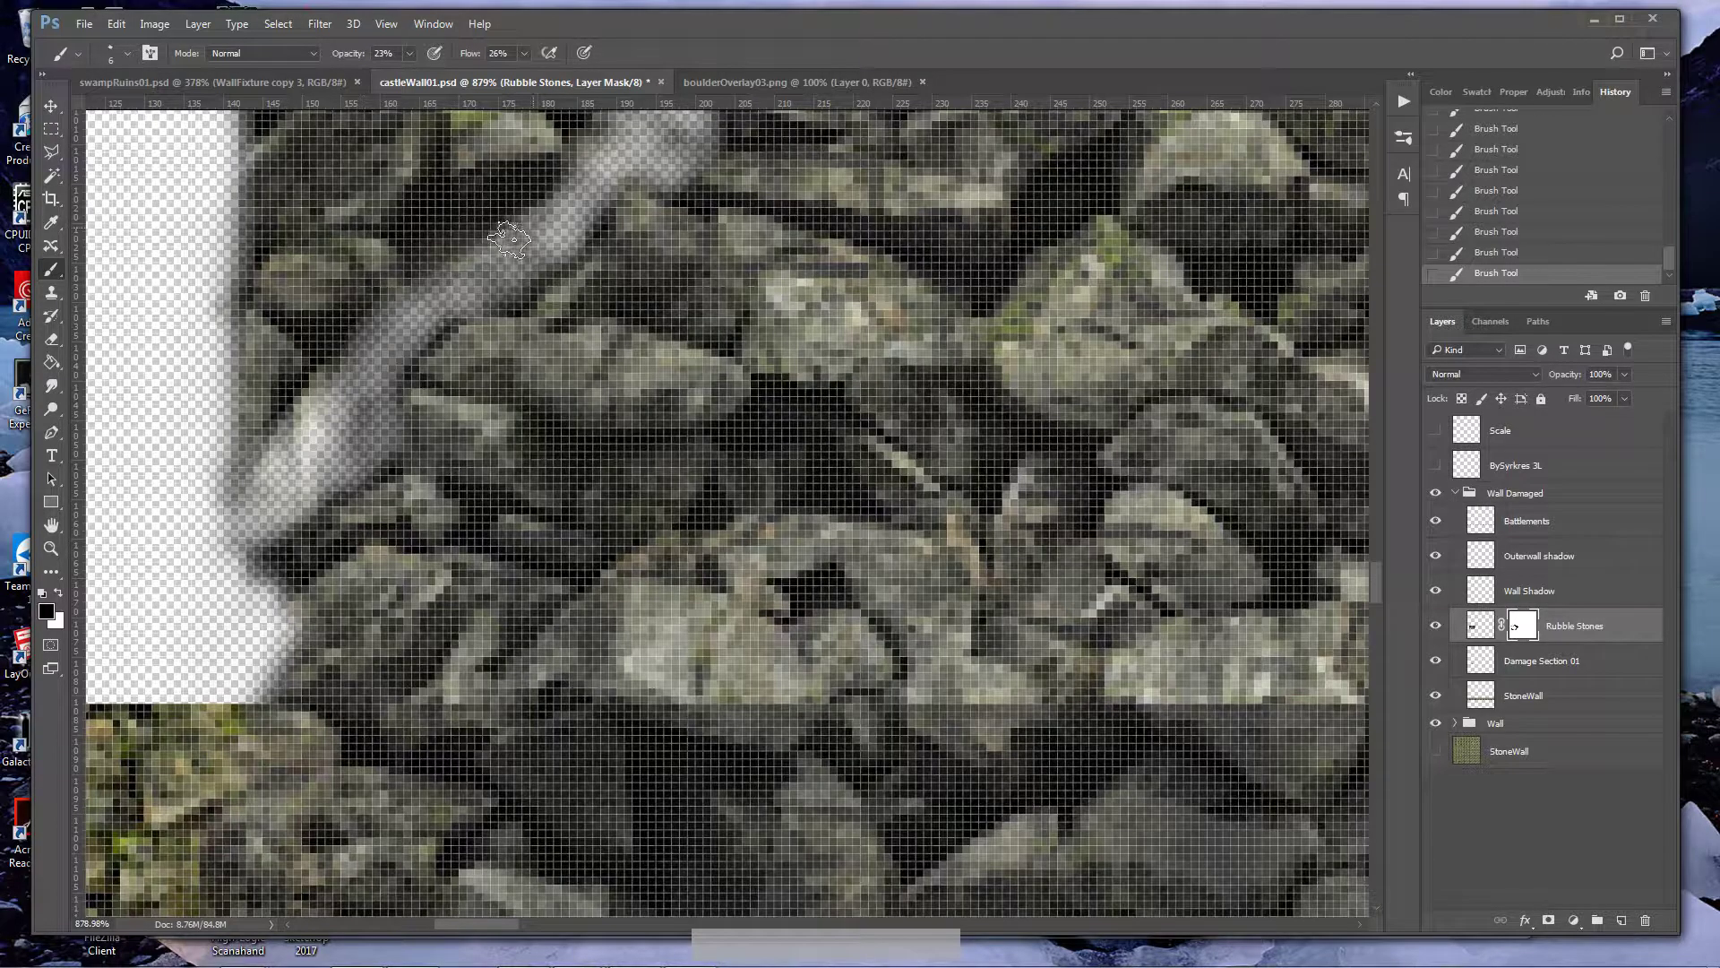
# - Mask away the leftover stones outside the gap at the rubble's upper left with a brush enlarged to 40 px
pyautogui.hotkey('ctrl', '0')
pyautogui.press('z')
pyautogui.moveTo(406, 579); pyautogui.dragTo(524, 573)
pyautogui.press('b')
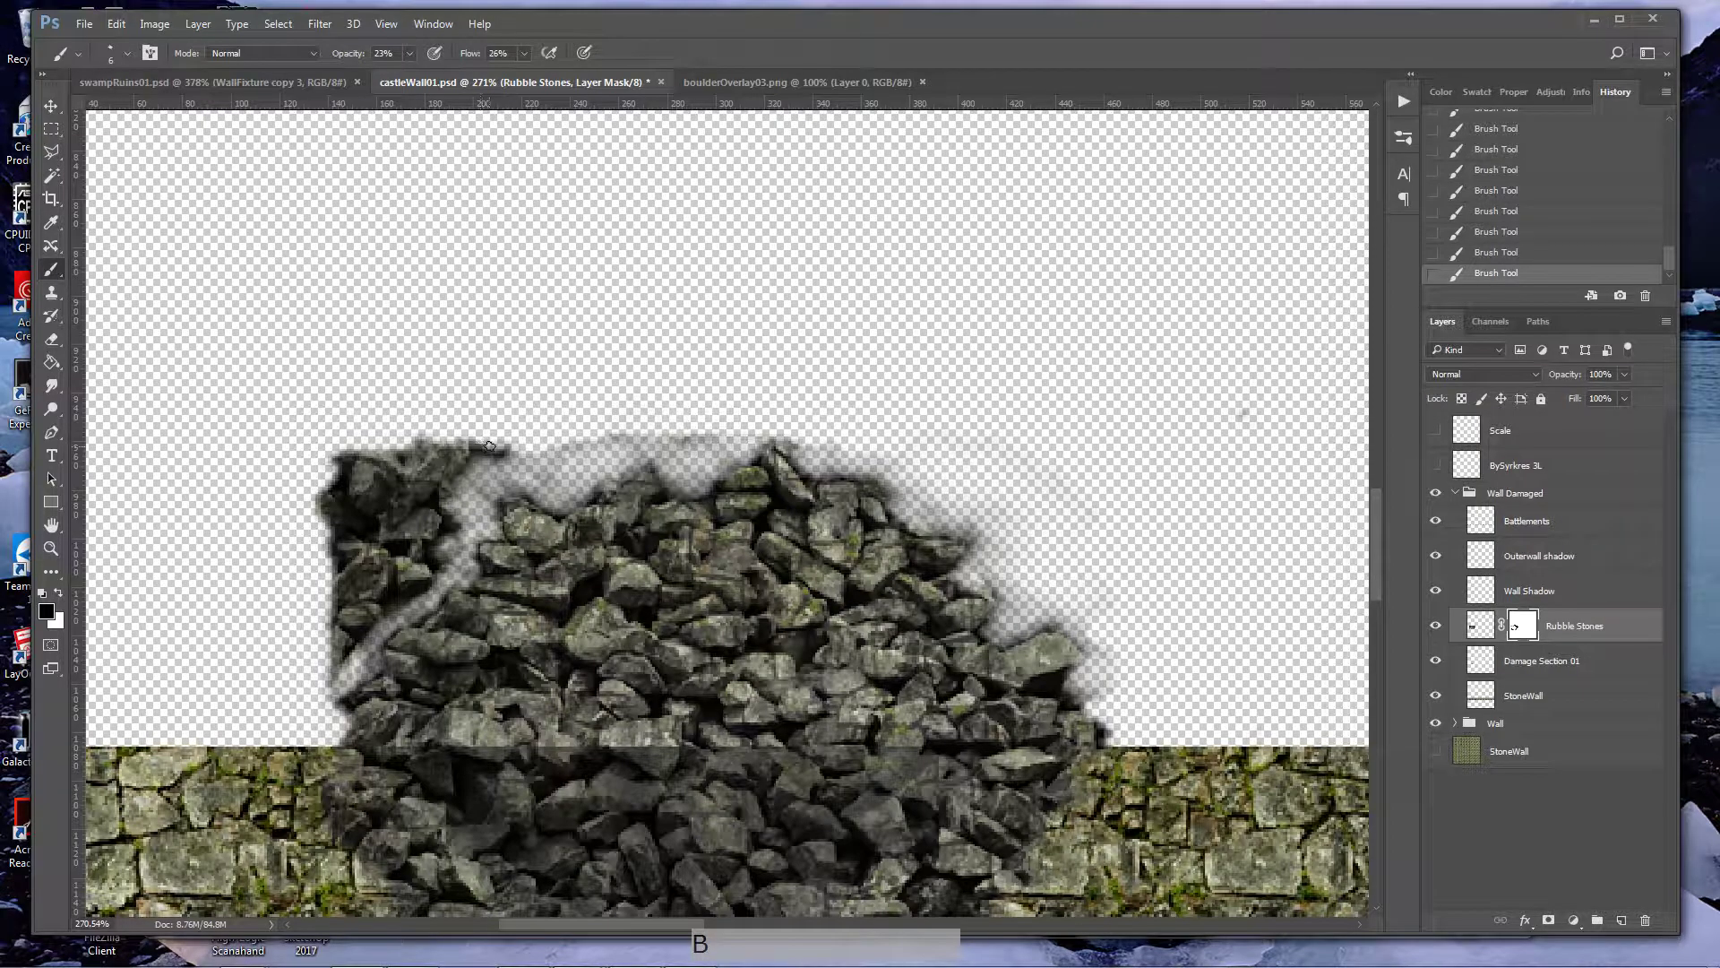
pyautogui.press(']')
pyautogui.moveTo(475, 439)
pyautogui.mouseDown()
pyautogui.moveTo(404, 439)
pyautogui.moveTo(398, 459)
pyautogui.moveTo(449, 435)
pyautogui.moveTo(370, 447)
pyautogui.moveTo(312, 503)
pyautogui.moveTo(311, 531)
pyautogui.moveTo(431, 525)
pyautogui.moveTo(333, 590)
pyautogui.moveTo(330, 627)
pyautogui.moveTo(313, 503)
pyautogui.moveTo(339, 544)
pyautogui.moveTo(292, 547)
pyautogui.moveTo(327, 599)
pyautogui.moveTo(305, 651)
pyautogui.moveTo(401, 552)
pyautogui.mouseUp()
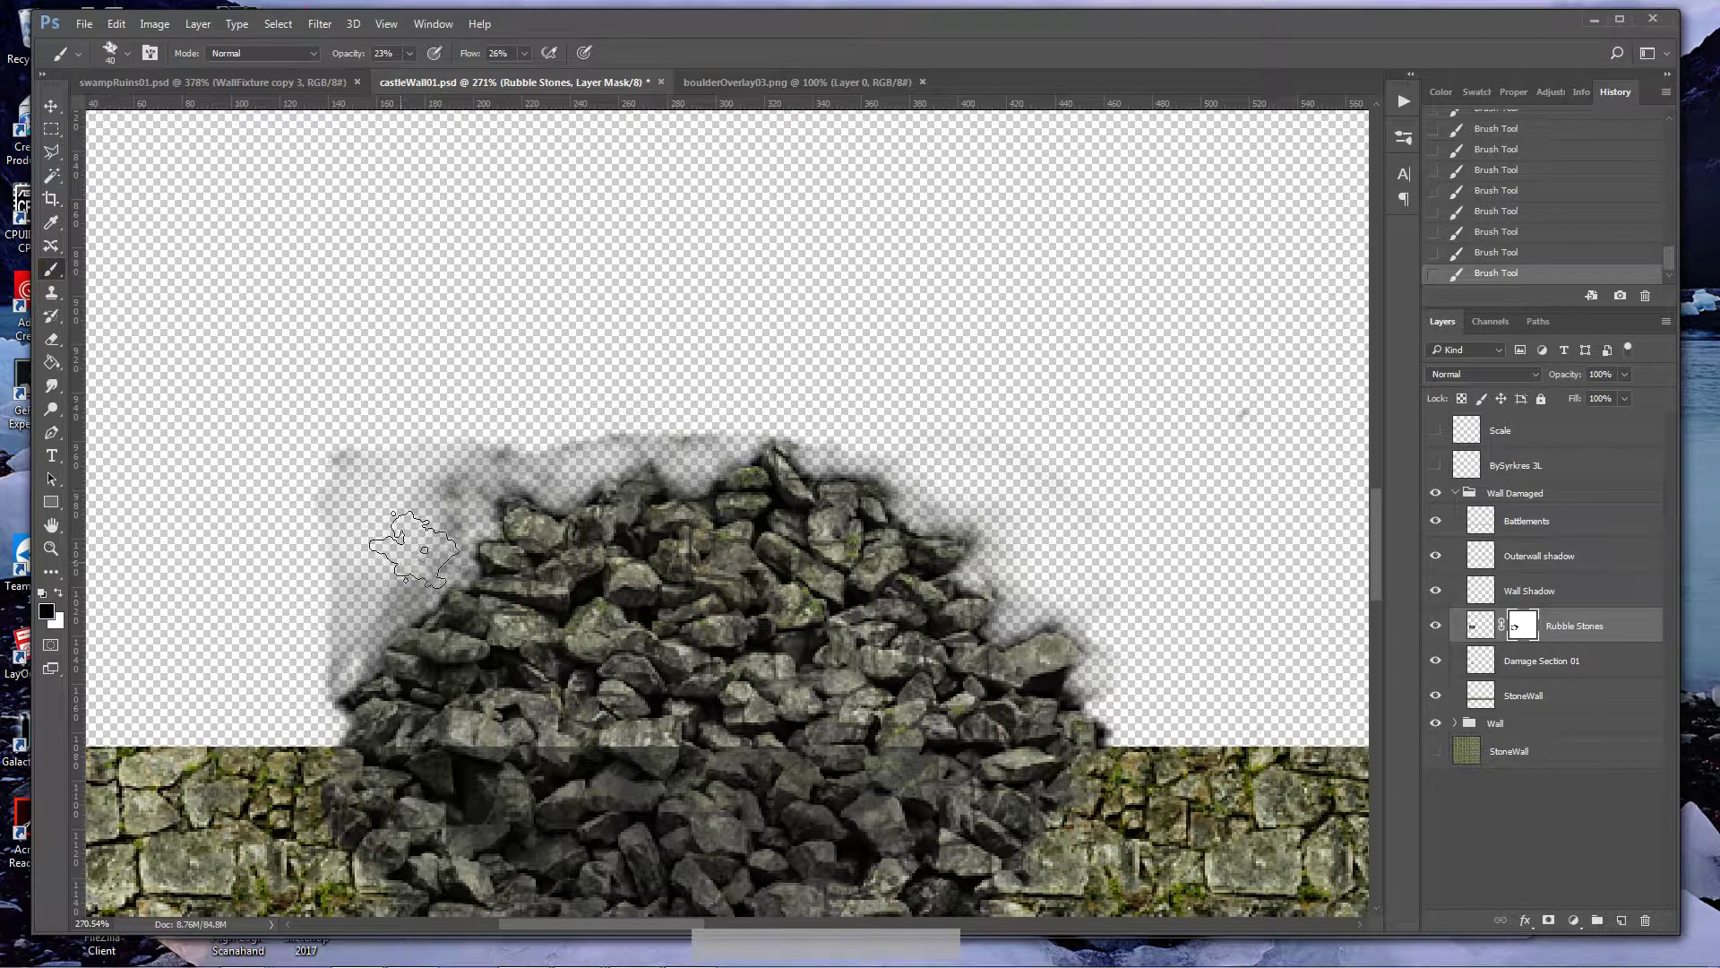
pyautogui.moveTo(453, 473)
pyautogui.mouseDown()
pyautogui.moveTo(480, 445)
pyautogui.moveTo(473, 429)
pyautogui.moveTo(316, 487)
pyautogui.moveTo(344, 541)
pyautogui.moveTo(340, 651)
pyautogui.moveTo(314, 632)
pyautogui.moveTo(393, 574)
pyautogui.moveTo(445, 458)
pyautogui.moveTo(521, 432)
pyautogui.moveTo(574, 458)
pyautogui.moveTo(535, 446)
pyautogui.moveTo(565, 423)
pyautogui.moveTo(680, 414)
pyautogui.moveTo(559, 397)
pyautogui.moveTo(425, 477)
pyautogui.moveTo(340, 545)
pyautogui.moveTo(301, 677)
pyautogui.moveTo(388, 550)
pyautogui.moveTo(401, 647)
pyautogui.moveTo(496, 798)
pyautogui.moveTo(482, 742)
pyautogui.moveTo(468, 754)
pyautogui.moveTo(611, 786)
pyautogui.moveTo(929, 786)
pyautogui.moveTo(484, 757)
pyautogui.mouseUp()
pyautogui.hotkey('ctrl', '0')
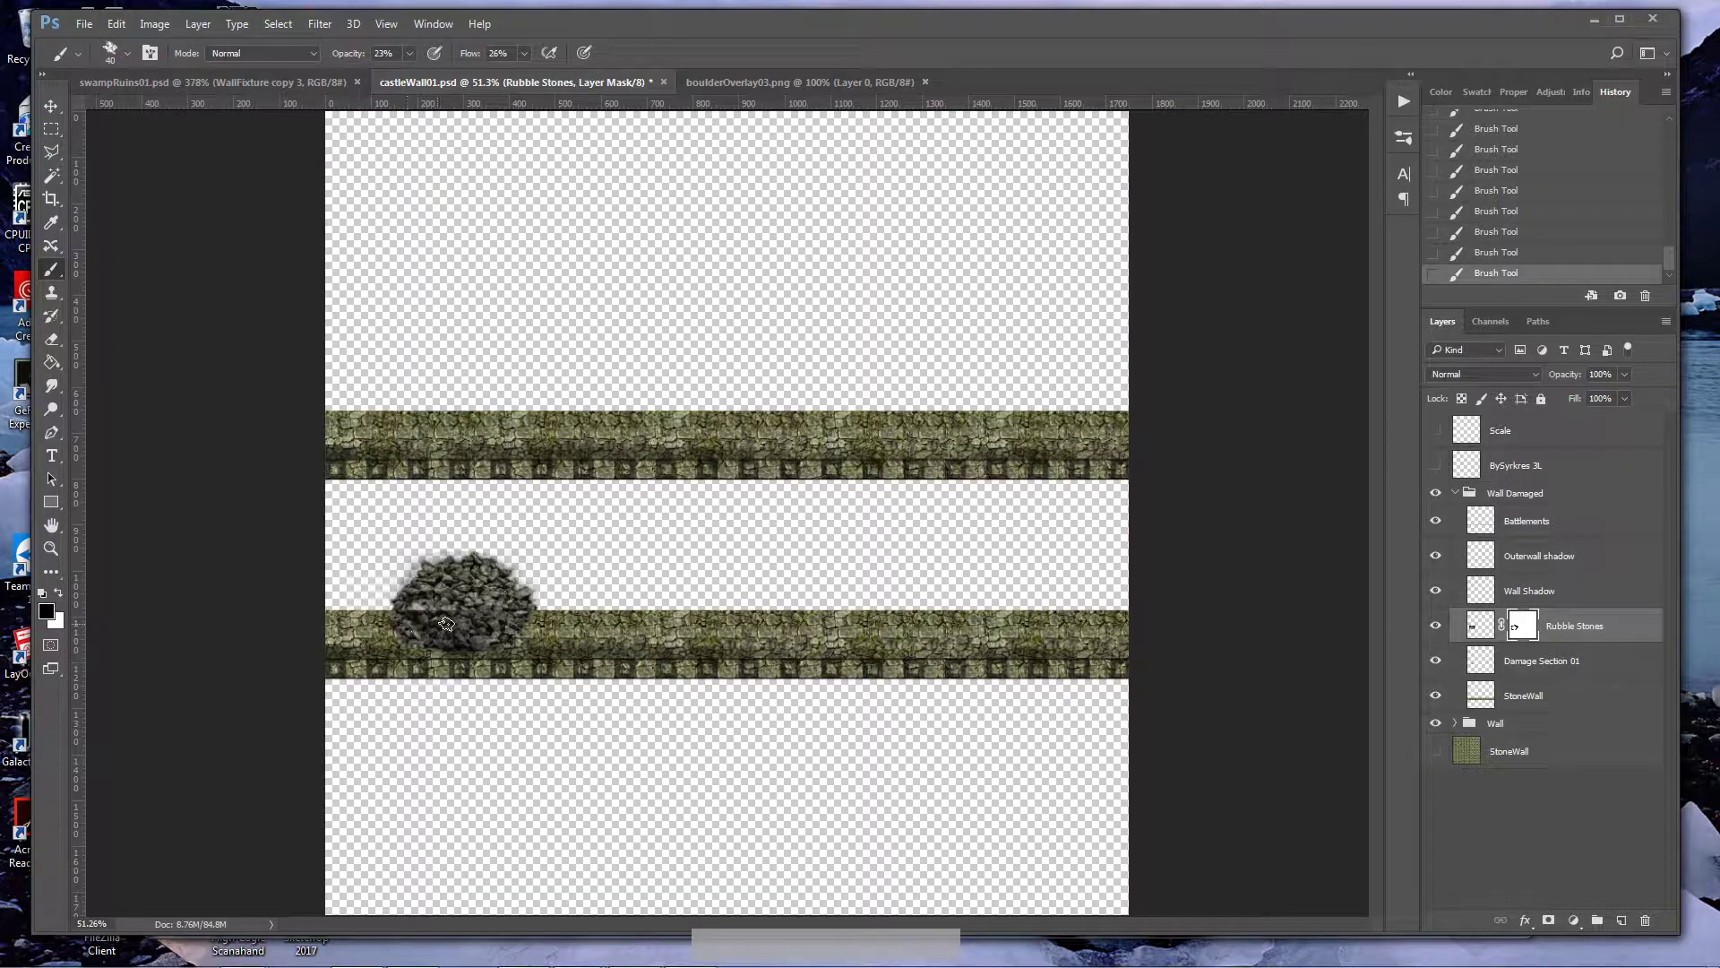
# - Mask the rubble's lower-right side around individual stones so the wall texture shows through
pyautogui.press('z')
pyautogui.moveTo(443, 627); pyautogui.dragTo(658, 635)
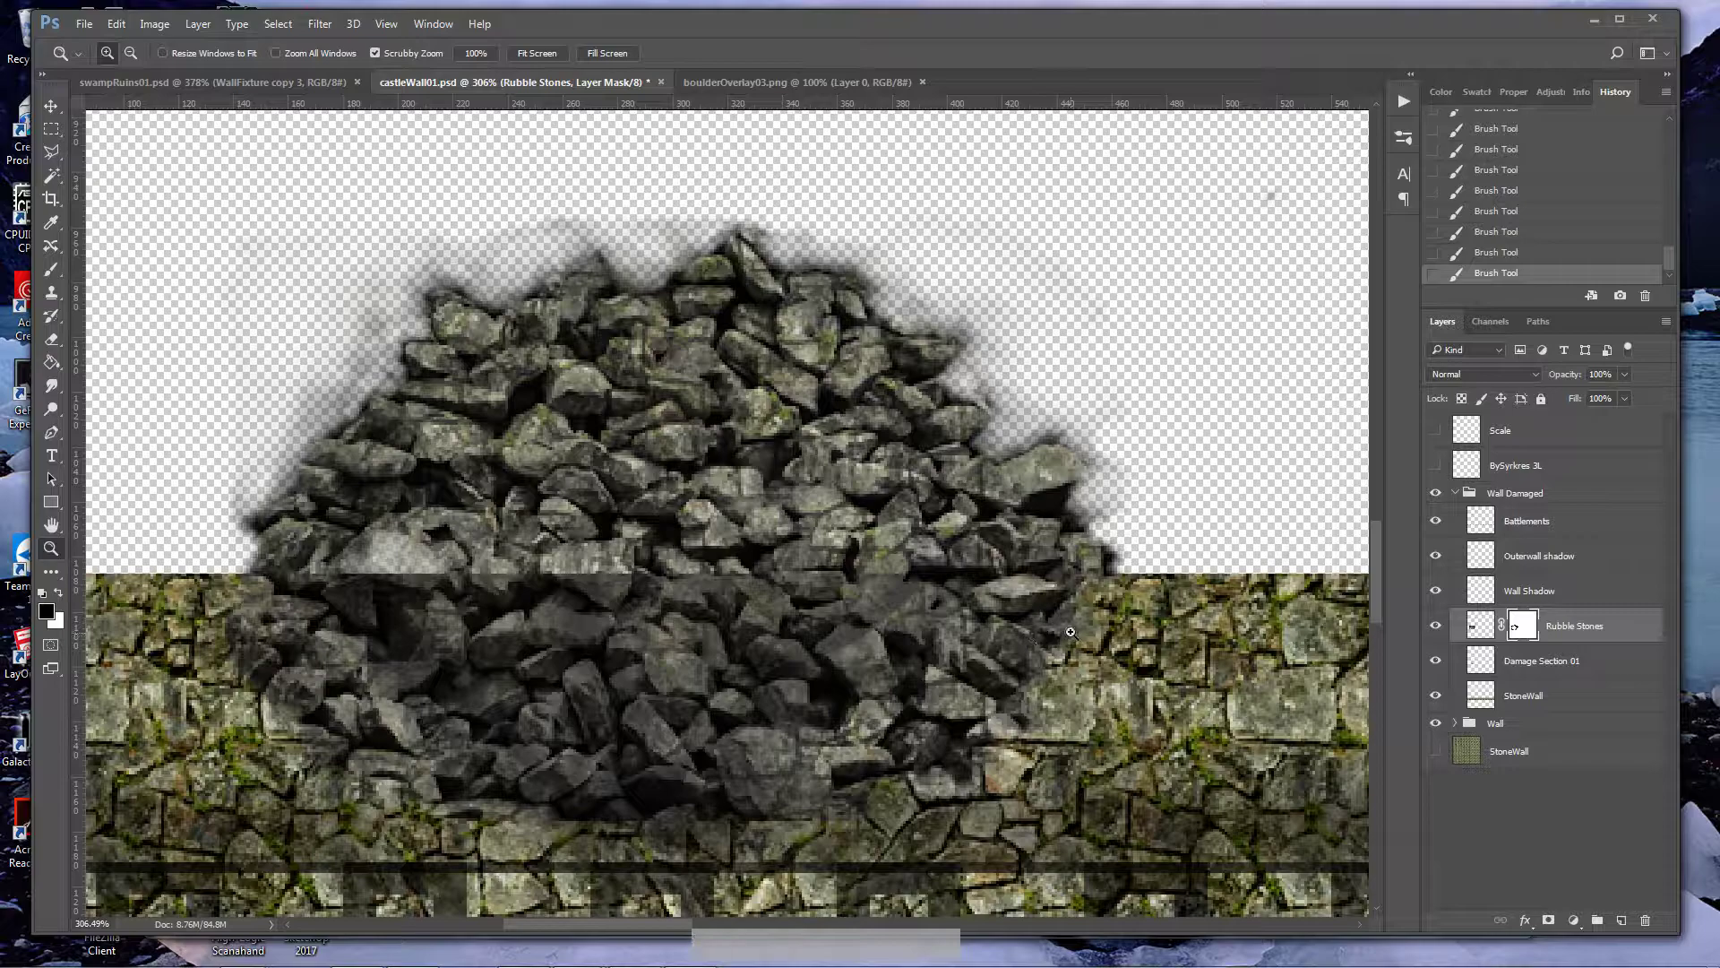
pyautogui.press('b')
pyautogui.moveTo(1049, 629)
pyautogui.mouseDown()
pyautogui.moveTo(987, 657)
pyautogui.moveTo(875, 618)
pyautogui.moveTo(885, 654)
pyautogui.moveTo(851, 621)
pyautogui.moveTo(913, 612)
pyautogui.moveTo(888, 629)
pyautogui.moveTo(923, 668)
pyautogui.moveTo(923, 721)
pyautogui.moveTo(885, 747)
pyautogui.moveTo(1066, 545)
pyautogui.moveTo(1009, 544)
pyautogui.mouseUp()
pyautogui.press('[')
pyautogui.press('[')
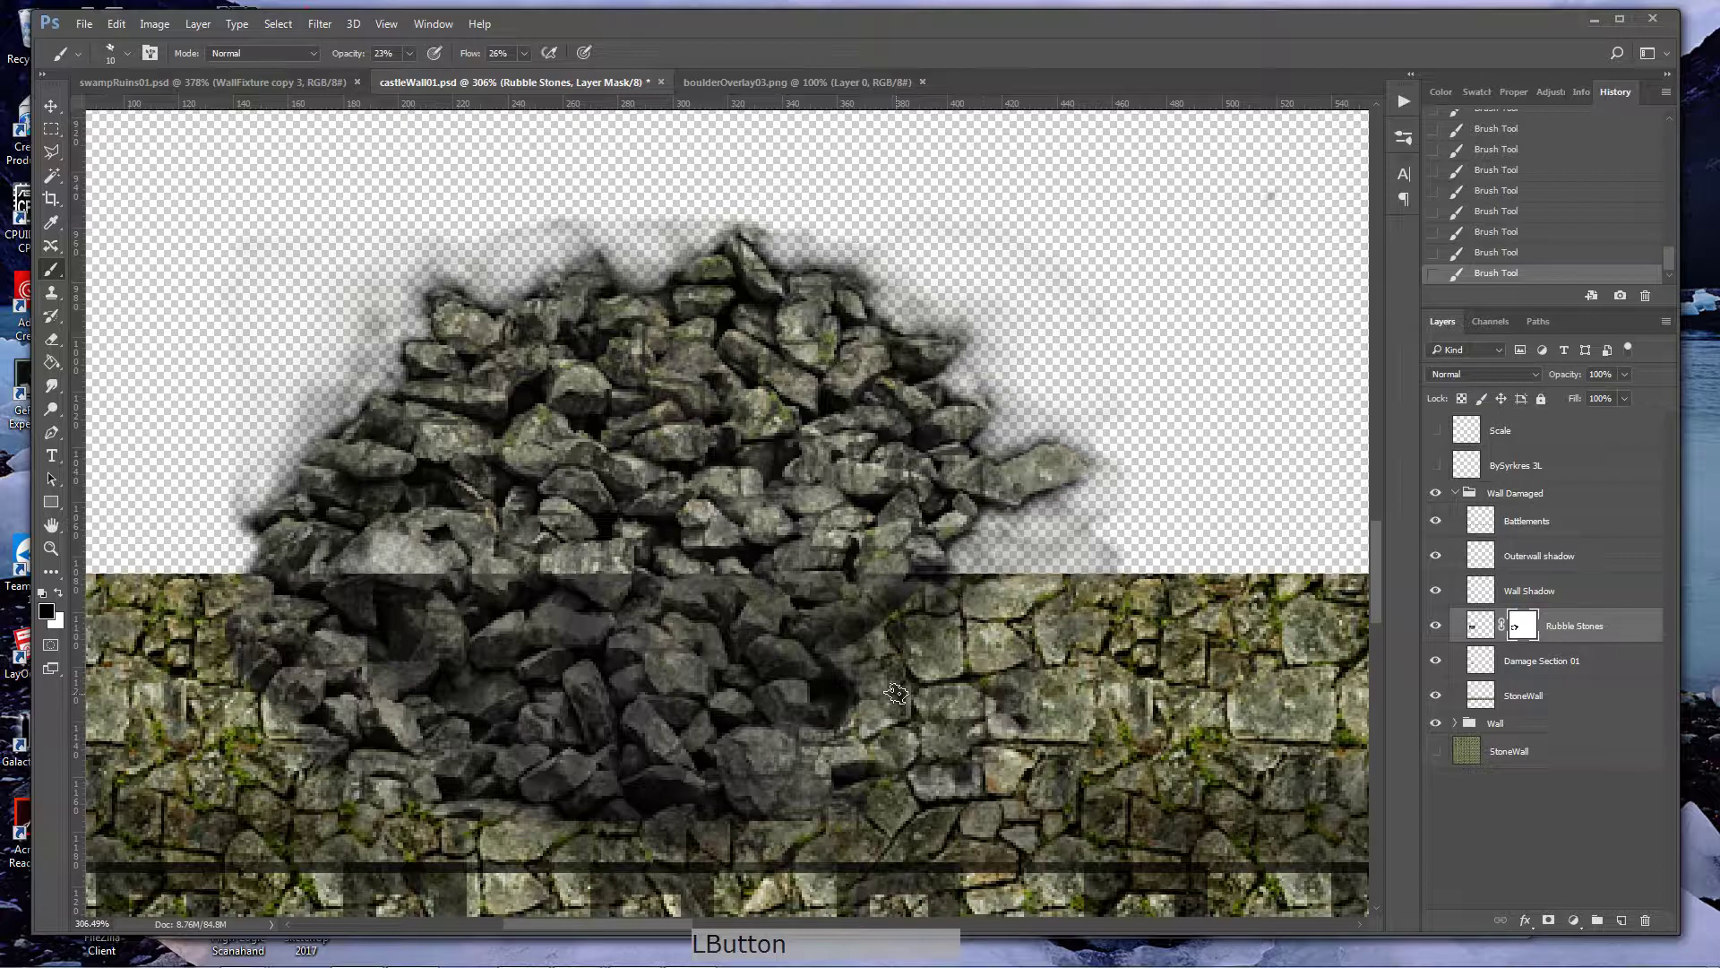
pyautogui.press(']')
pyautogui.moveTo(771, 726)
pyautogui.mouseDown()
pyautogui.moveTo(807, 710)
pyautogui.moveTo(792, 736)
pyautogui.moveTo(791, 712)
pyautogui.moveTo(785, 732)
pyautogui.moveTo(818, 689)
pyautogui.moveTo(775, 646)
pyautogui.moveTo(725, 669)
pyautogui.moveTo(762, 682)
pyautogui.moveTo(703, 702)
pyautogui.mouseUp()
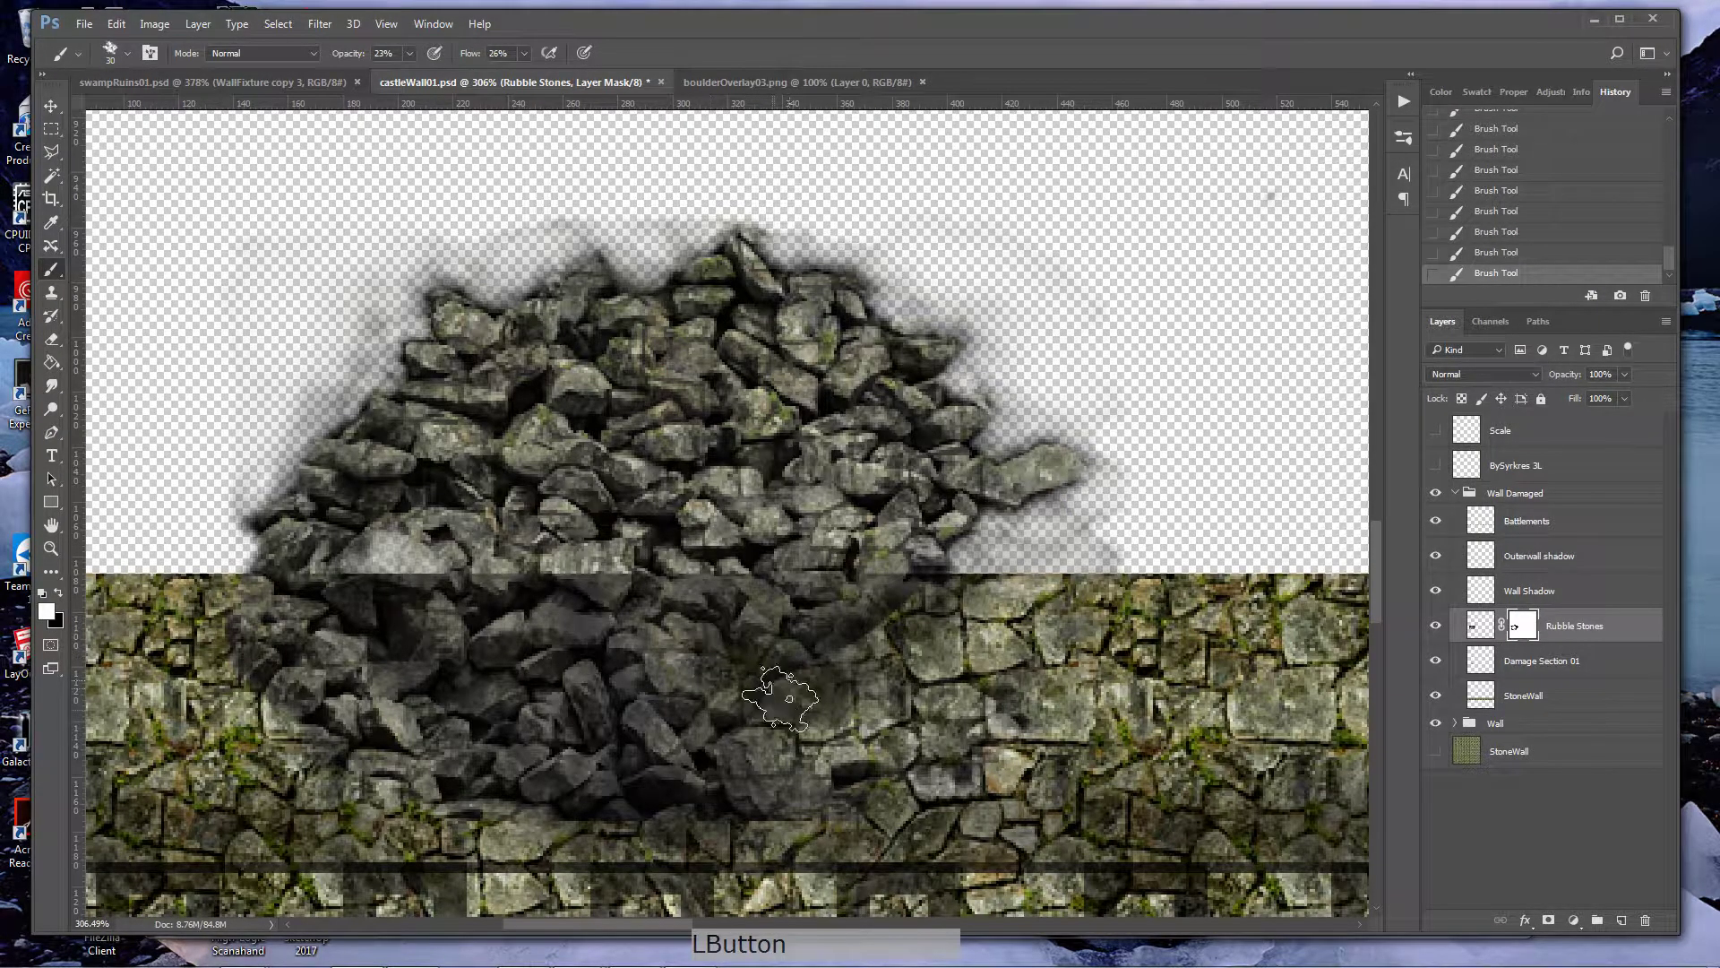
# - Fade the rubble's lower stones into the wall on the mask with a 30 px brush, then undo the last stroke
pyautogui.moveTo(762, 701)
pyautogui.mouseDown()
pyautogui.moveTo(753, 754)
pyautogui.moveTo(392, 693)
pyautogui.mouseUp()
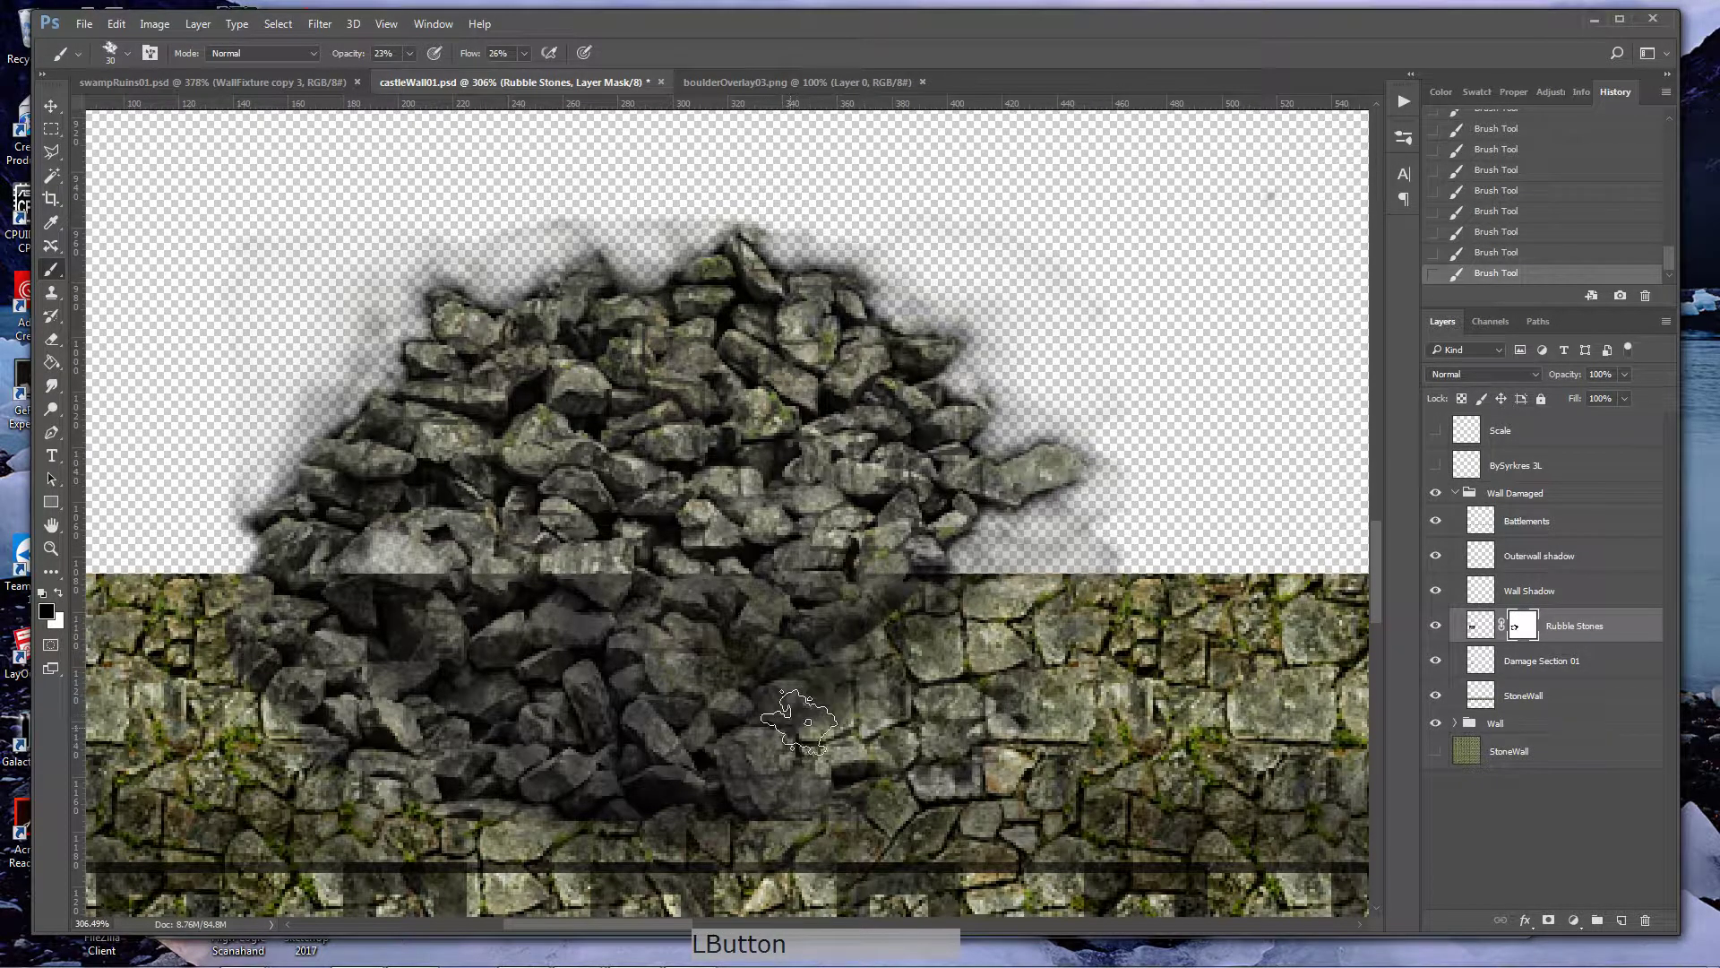
pyautogui.moveTo(753, 781)
pyautogui.mouseDown()
pyautogui.moveTo(733, 811)
pyautogui.moveTo(718, 804)
pyautogui.moveTo(848, 726)
pyautogui.moveTo(882, 657)
pyautogui.moveTo(939, 652)
pyautogui.moveTo(712, 785)
pyautogui.moveTo(656, 852)
pyautogui.moveTo(509, 806)
pyautogui.moveTo(483, 770)
pyautogui.moveTo(479, 828)
pyautogui.moveTo(487, 796)
pyautogui.moveTo(453, 736)
pyautogui.moveTo(481, 747)
pyautogui.moveTo(392, 727)
pyautogui.moveTo(404, 691)
pyautogui.moveTo(376, 677)
pyautogui.moveTo(348, 723)
pyautogui.moveTo(328, 667)
pyautogui.moveTo(344, 636)
pyautogui.moveTo(275, 638)
pyautogui.moveTo(256, 608)
pyautogui.moveTo(273, 595)
pyautogui.moveTo(338, 649)
pyautogui.moveTo(400, 663)
pyautogui.moveTo(406, 640)
pyautogui.moveTo(369, 622)
pyautogui.moveTo(342, 630)
pyautogui.moveTo(416, 674)
pyautogui.moveTo(288, 598)
pyautogui.moveTo(355, 592)
pyautogui.moveTo(277, 579)
pyautogui.moveTo(358, 593)
pyautogui.moveTo(457, 754)
pyautogui.moveTo(586, 790)
pyautogui.moveTo(622, 662)
pyautogui.moveTo(656, 709)
pyautogui.moveTo(594, 666)
pyautogui.moveTo(635, 616)
pyautogui.moveTo(599, 590)
pyautogui.moveTo(458, 576)
pyautogui.moveTo(529, 601)
pyautogui.moveTo(570, 653)
pyautogui.mouseUp()
pyautogui.hotkey('ctrl', 'z')
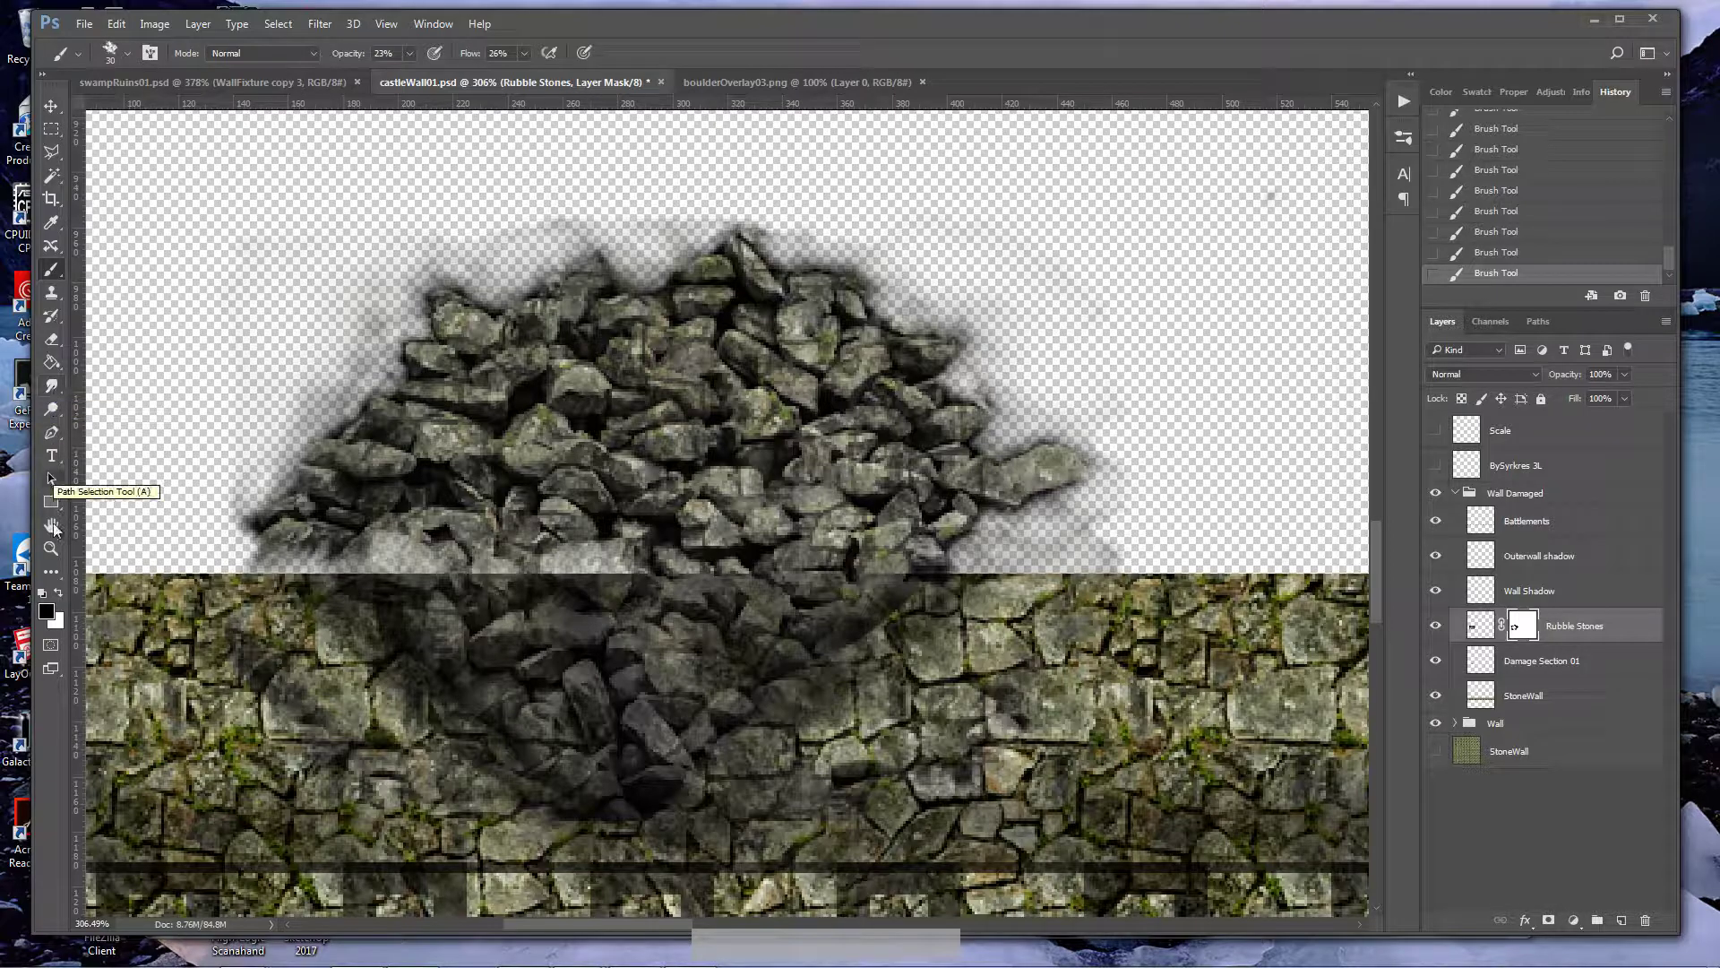
# - Restore faded stones along the rubble's lower-left edge by painting white on its mask at 100% brush flow
pyautogui.click(57, 592)
pyautogui.moveTo(591, 581)
pyautogui.mouseDown()
pyautogui.moveTo(587, 557)
pyautogui.moveTo(605, 573)
pyautogui.moveTo(408, 536)
pyautogui.moveTo(381, 556)
pyautogui.mouseUp()
pyautogui.press('b')
pyautogui.click(417, 555)
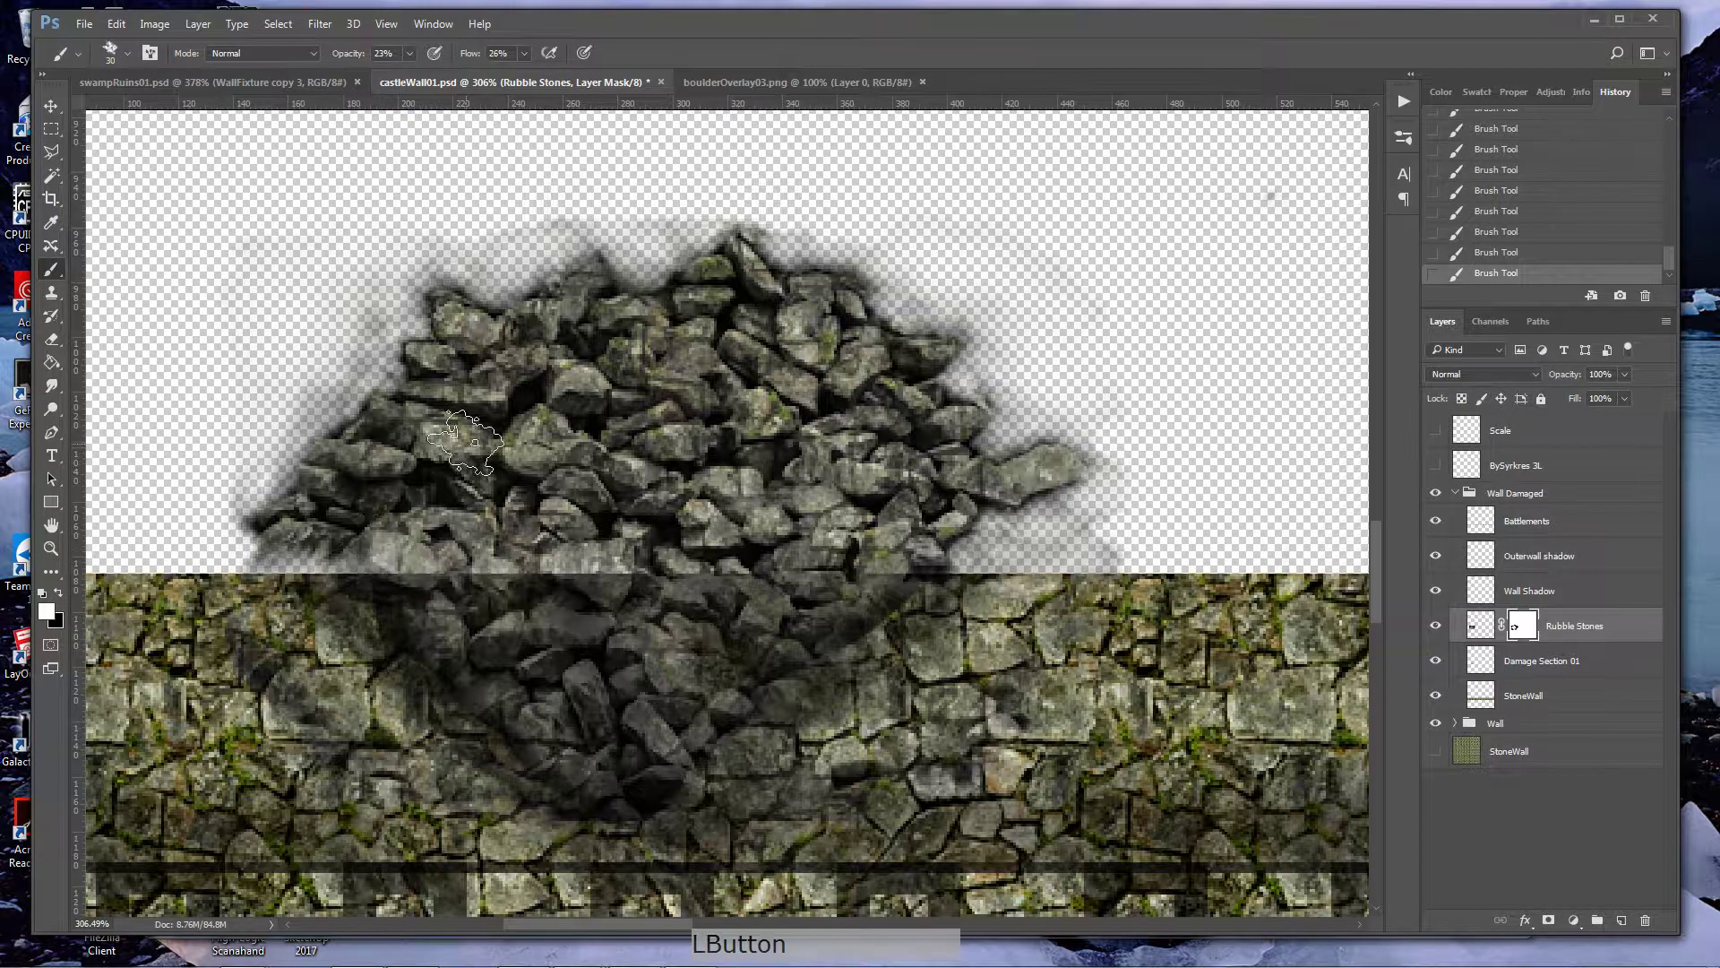
pyautogui.click(527, 53)
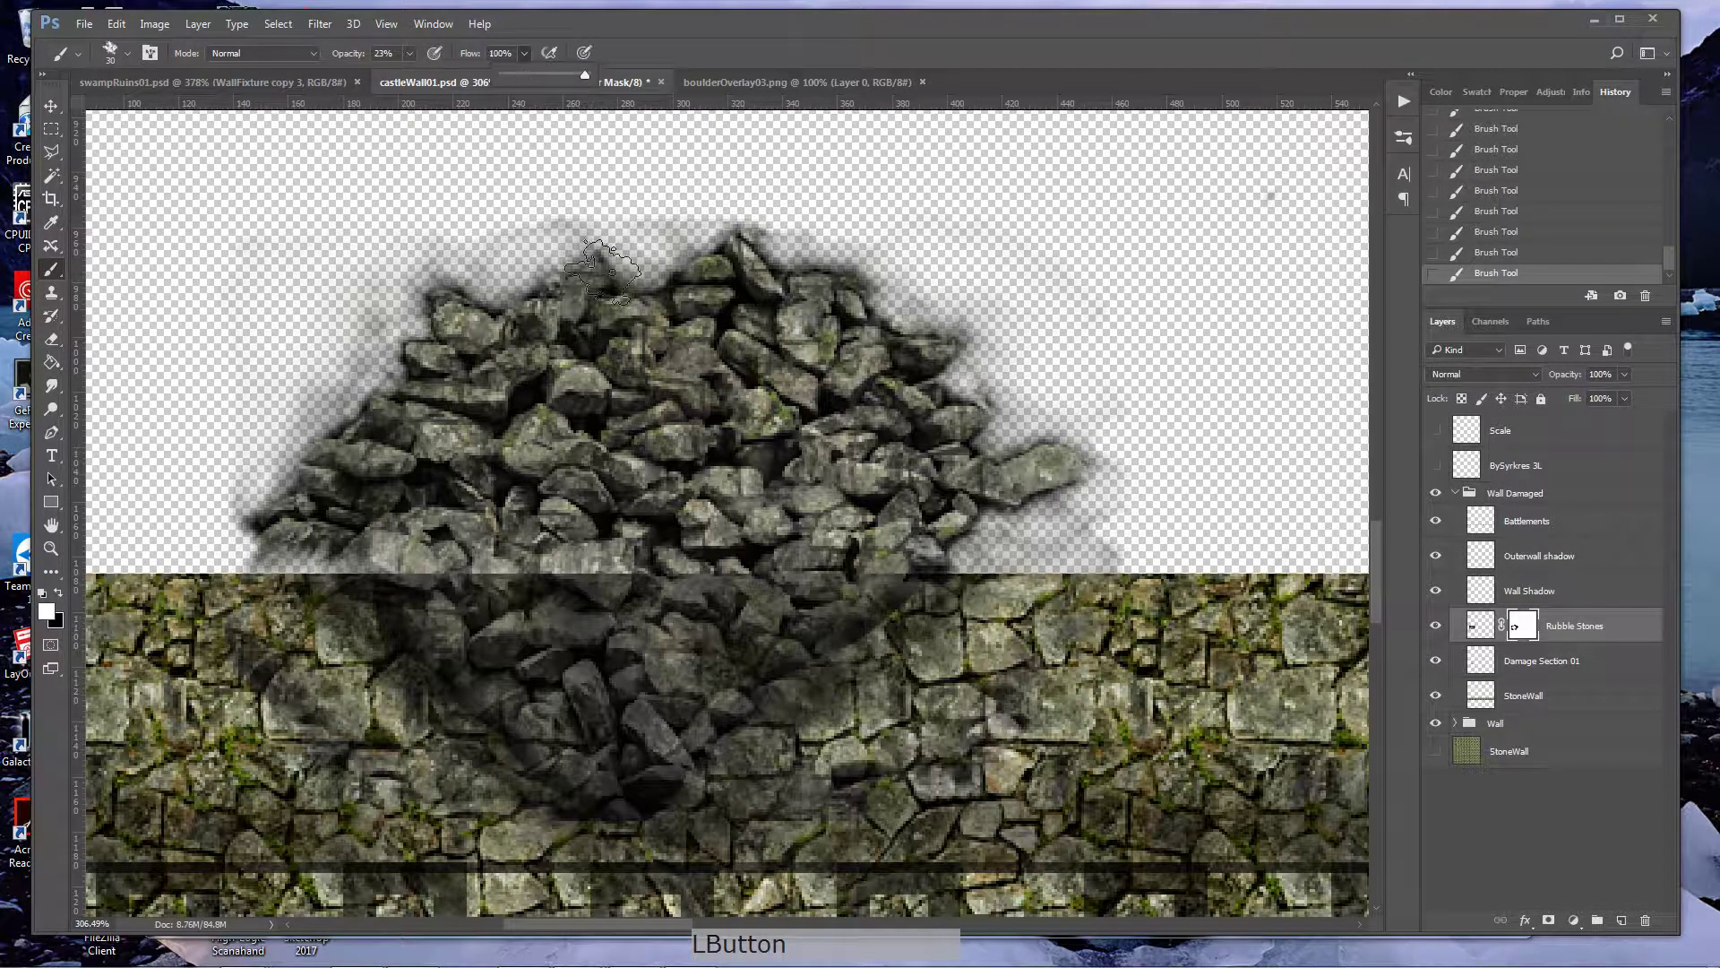
pyautogui.click(602, 233)
pyautogui.moveTo(568, 551)
pyautogui.mouseDown()
pyautogui.moveTo(480, 515)
pyautogui.moveTo(444, 540)
pyautogui.moveTo(383, 525)
pyautogui.moveTo(386, 574)
pyautogui.moveTo(634, 562)
pyautogui.moveTo(504, 561)
pyautogui.moveTo(624, 551)
pyautogui.moveTo(583, 580)
pyautogui.moveTo(474, 578)
pyautogui.moveTo(367, 559)
pyautogui.moveTo(379, 527)
pyautogui.moveTo(643, 531)
pyautogui.moveTo(551, 582)
pyautogui.moveTo(615, 577)
pyautogui.moveTo(522, 581)
pyautogui.moveTo(385, 549)
pyautogui.mouseUp()
pyautogui.moveTo(272, 538)
pyautogui.mouseDown()
pyautogui.moveTo(274, 514)
pyautogui.moveTo(291, 543)
pyautogui.moveTo(235, 524)
pyautogui.mouseUp()
# - Mask away the rubble stones overlapping the lower wall with black so the painted cracks show through
pyautogui.click(59, 593)
pyautogui.moveTo(347, 340)
pyautogui.mouseDown()
pyautogui.moveTo(198, 268)
pyautogui.moveTo(234, 284)
pyautogui.moveTo(225, 517)
pyautogui.moveTo(286, 551)
pyautogui.moveTo(308, 532)
pyautogui.moveTo(279, 574)
pyautogui.moveTo(301, 603)
pyautogui.moveTo(381, 623)
pyautogui.moveTo(518, 802)
pyautogui.moveTo(656, 821)
pyautogui.moveTo(619, 753)
pyautogui.moveTo(630, 739)
pyautogui.moveTo(589, 703)
pyautogui.moveTo(605, 671)
pyautogui.moveTo(585, 639)
pyautogui.moveTo(611, 659)
pyautogui.moveTo(576, 637)
pyautogui.moveTo(604, 616)
pyautogui.moveTo(426, 608)
pyautogui.moveTo(859, 613)
pyautogui.moveTo(751, 613)
pyautogui.moveTo(696, 655)
pyautogui.moveTo(693, 711)
pyautogui.moveTo(734, 708)
pyautogui.moveTo(570, 689)
pyautogui.moveTo(502, 711)
pyautogui.moveTo(547, 674)
pyautogui.moveTo(549, 703)
pyautogui.moveTo(460, 635)
pyautogui.moveTo(495, 636)
pyautogui.moveTo(414, 634)
pyautogui.moveTo(544, 725)
pyautogui.moveTo(775, 675)
pyautogui.moveTo(808, 638)
pyautogui.moveTo(899, 621)
pyautogui.moveTo(494, 616)
pyautogui.moveTo(603, 620)
pyautogui.moveTo(700, 715)
pyautogui.moveTo(632, 801)
pyautogui.moveTo(480, 708)
pyautogui.moveTo(844, 787)
pyautogui.mouseUp()
pyautogui.hotkey('ctrl', '0')
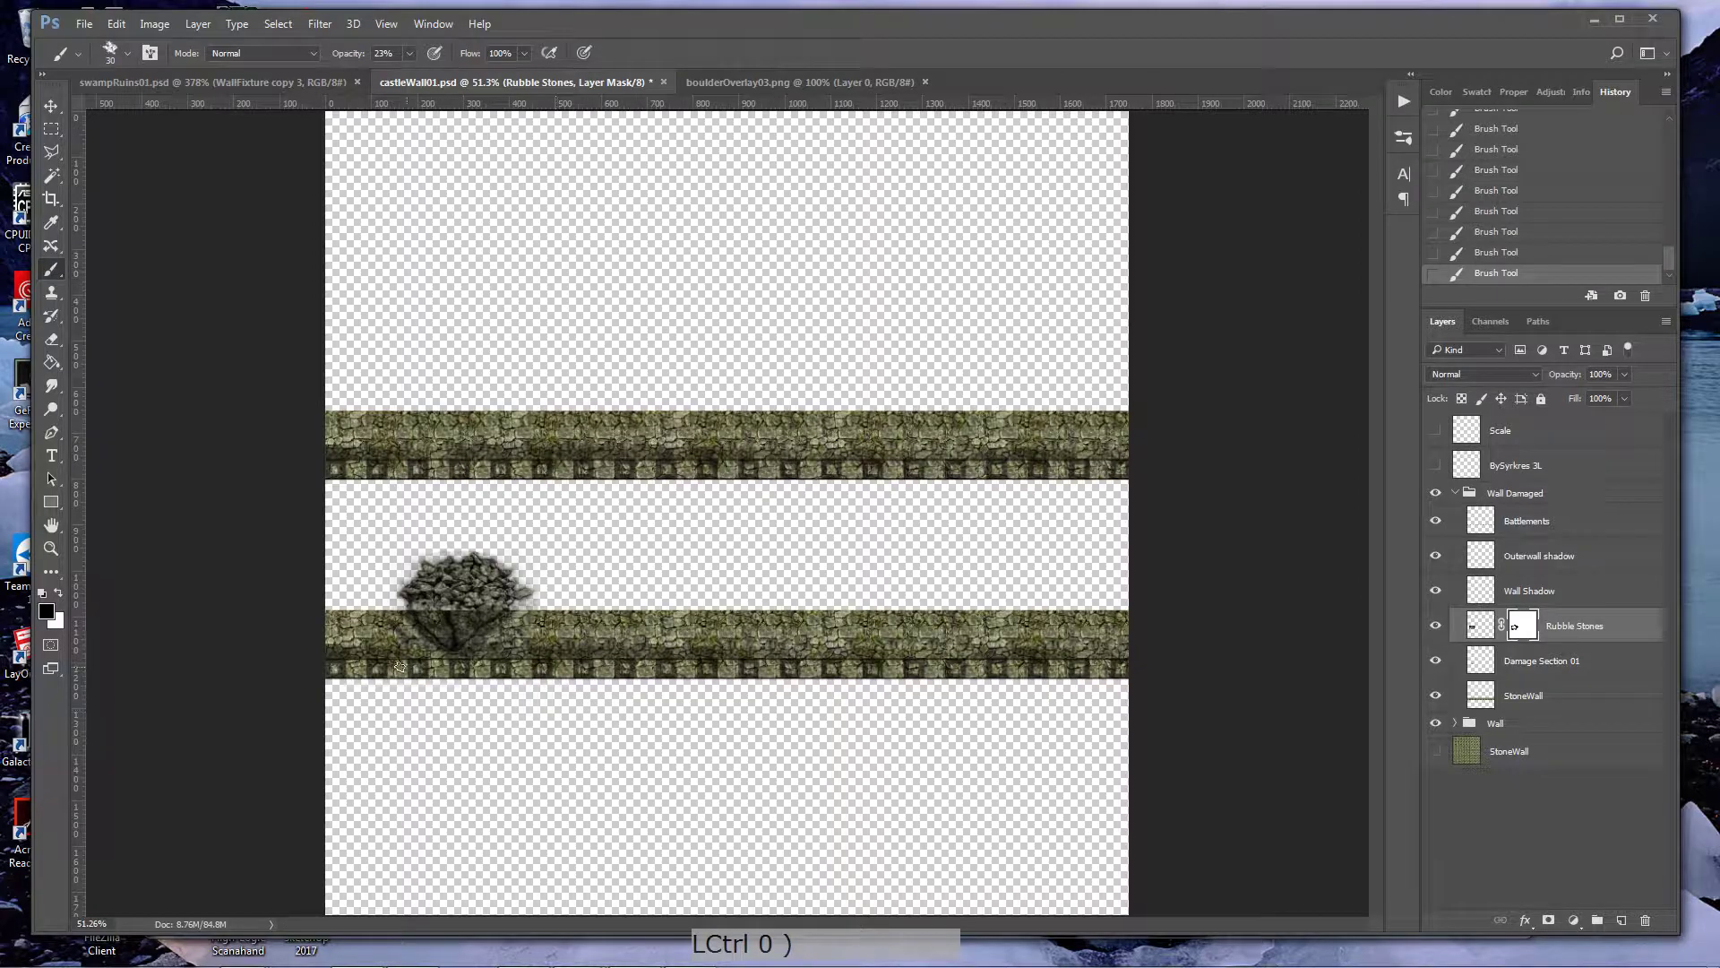
# - Select the StoneWall layer inside the Wall Damaged group
pyautogui.doubleClick(46, 553)
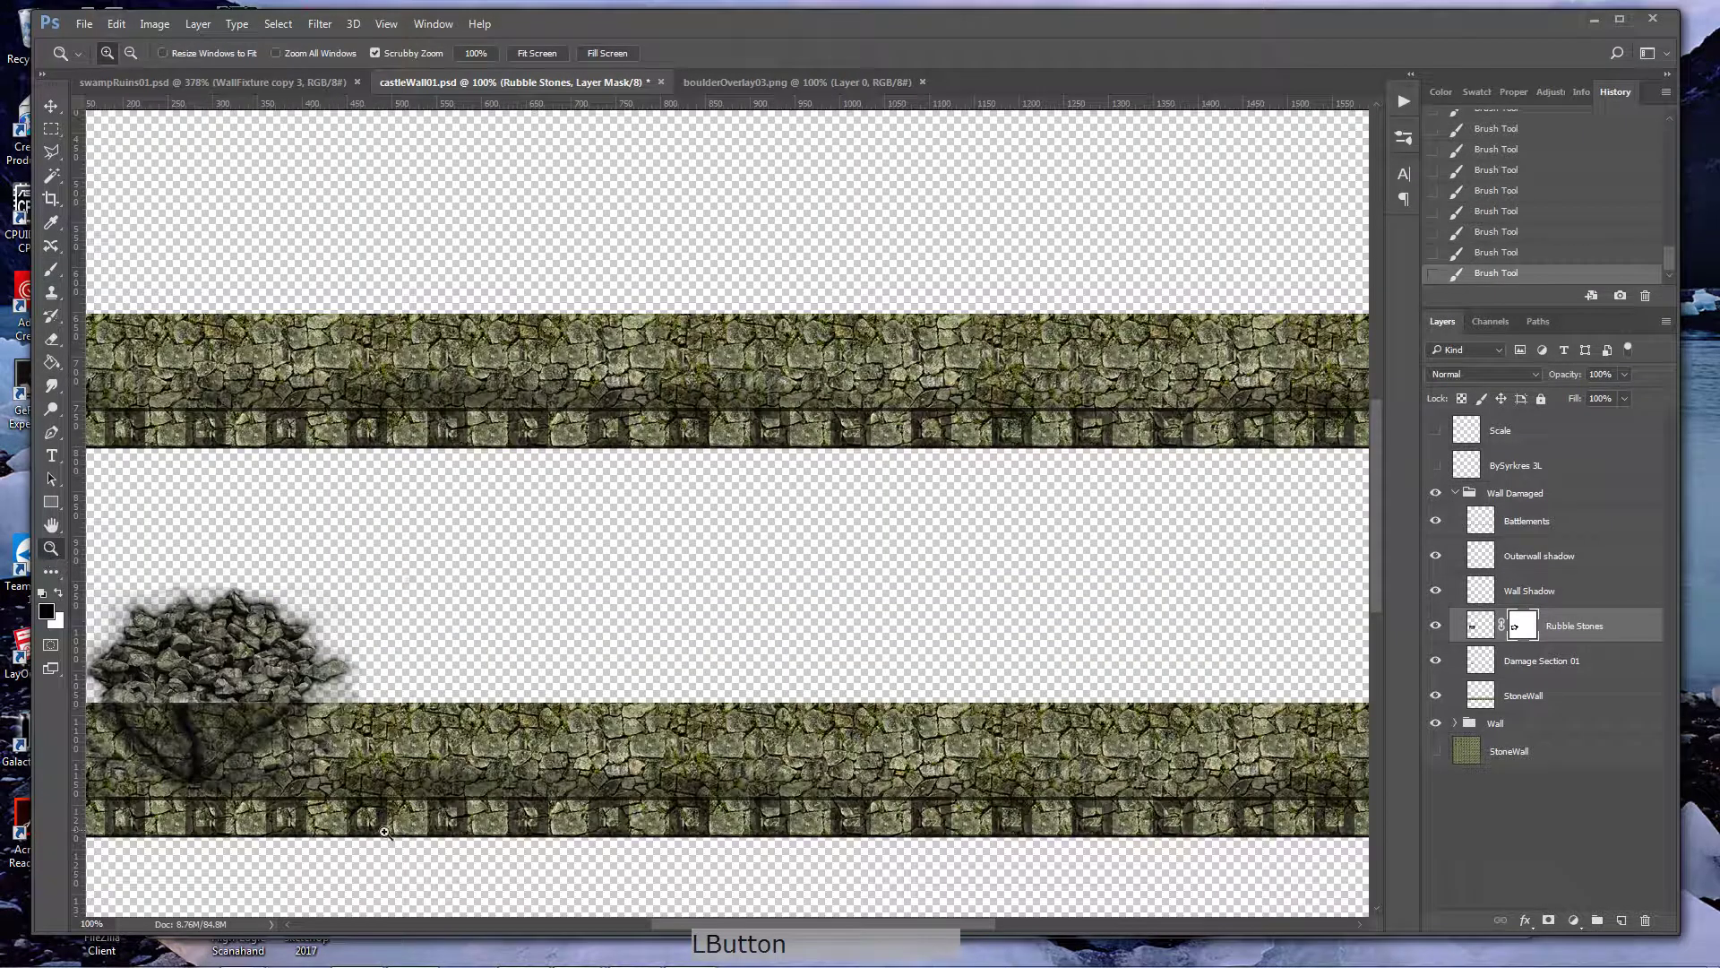
pyautogui.moveTo(683, 921); pyautogui.dragTo(624, 923)
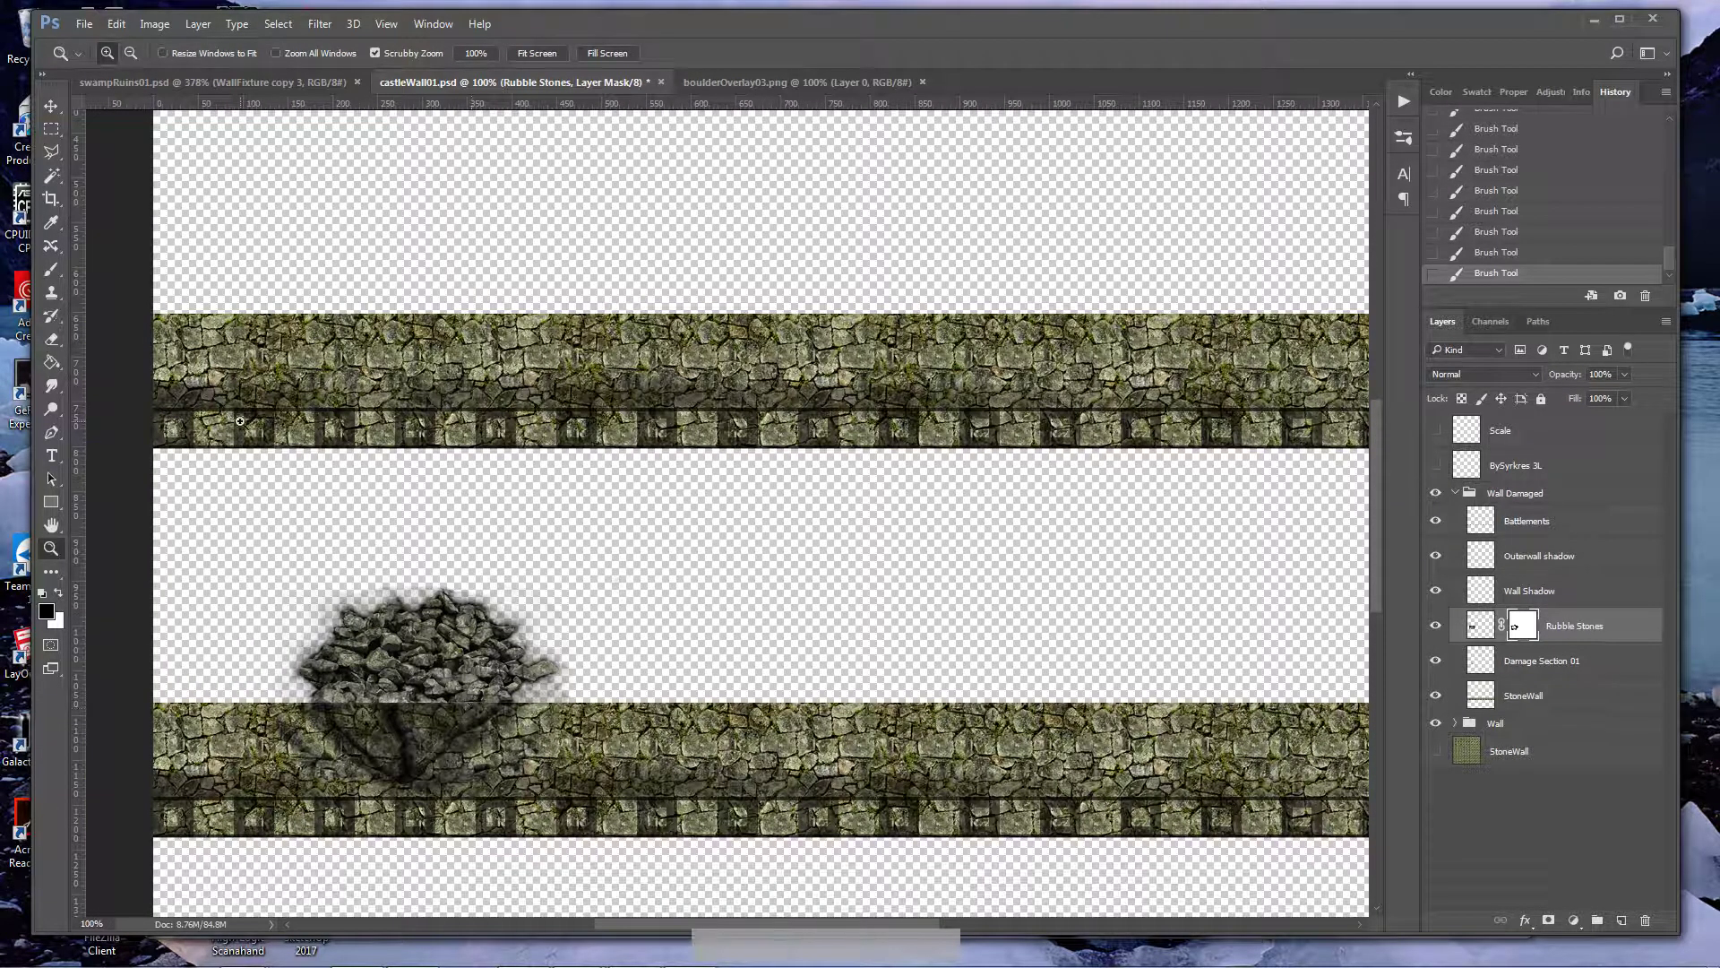
pyautogui.moveTo(409, 563); pyautogui.dragTo(756, 700)
pyautogui.scroll(-3, 838, 688)
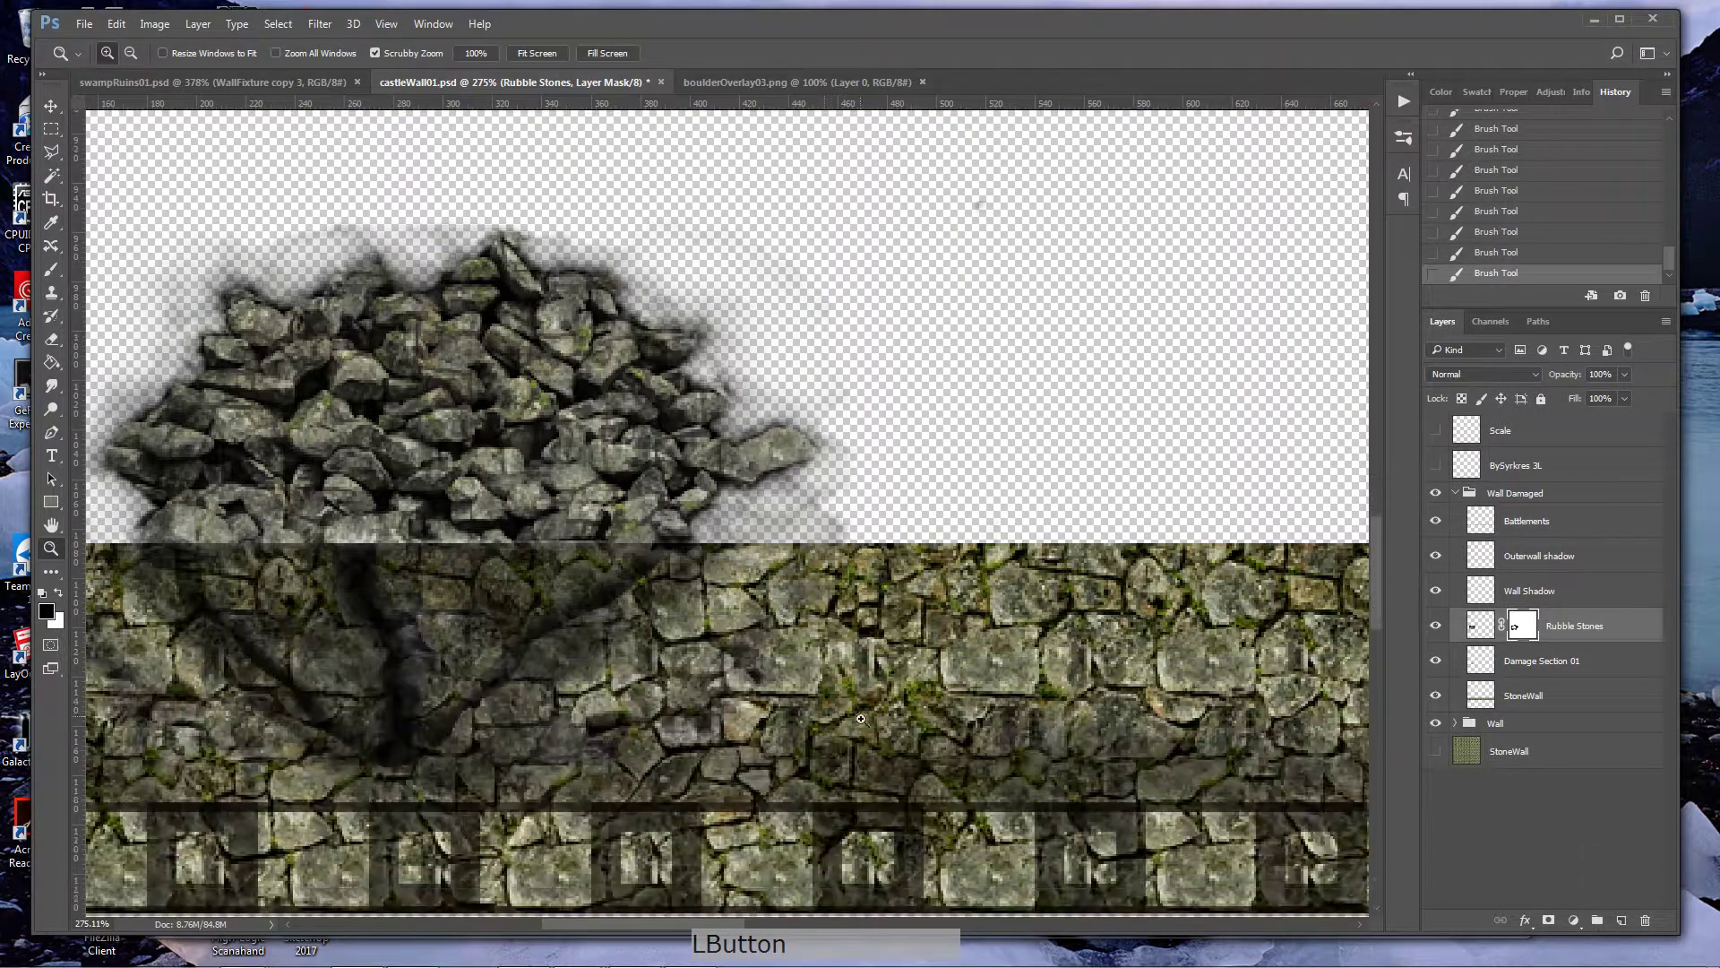
pyautogui.moveTo(667, 923); pyautogui.dragTo(782, 923)
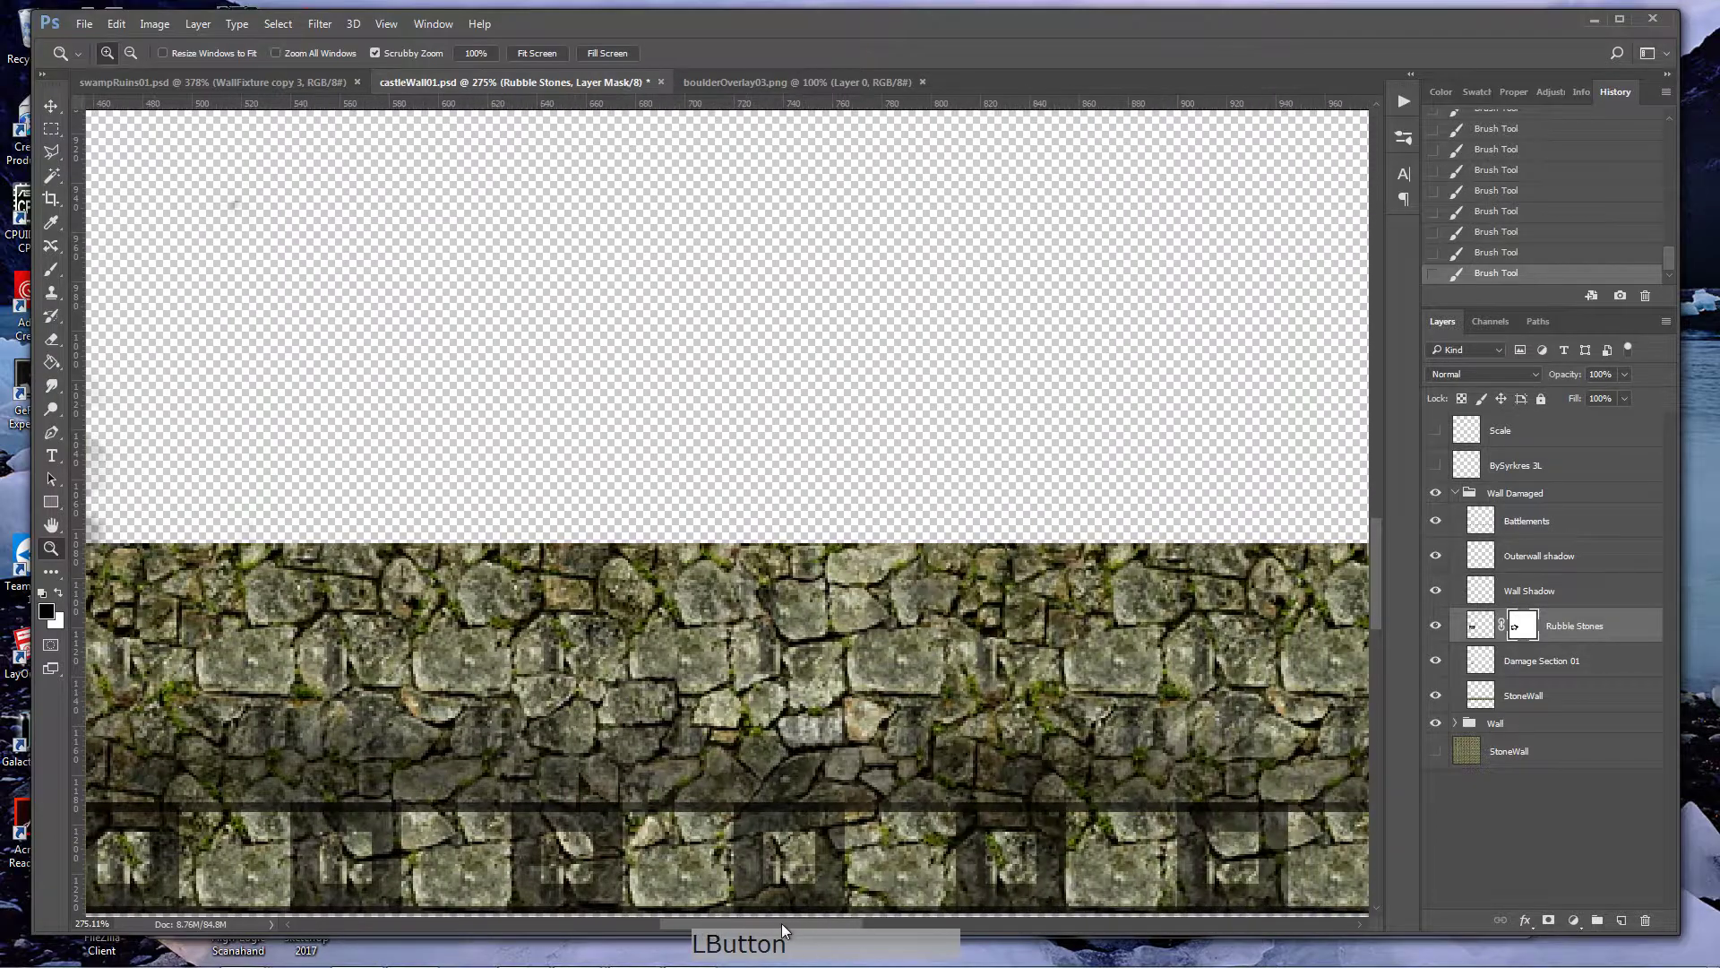
pyautogui.click(1514, 701)
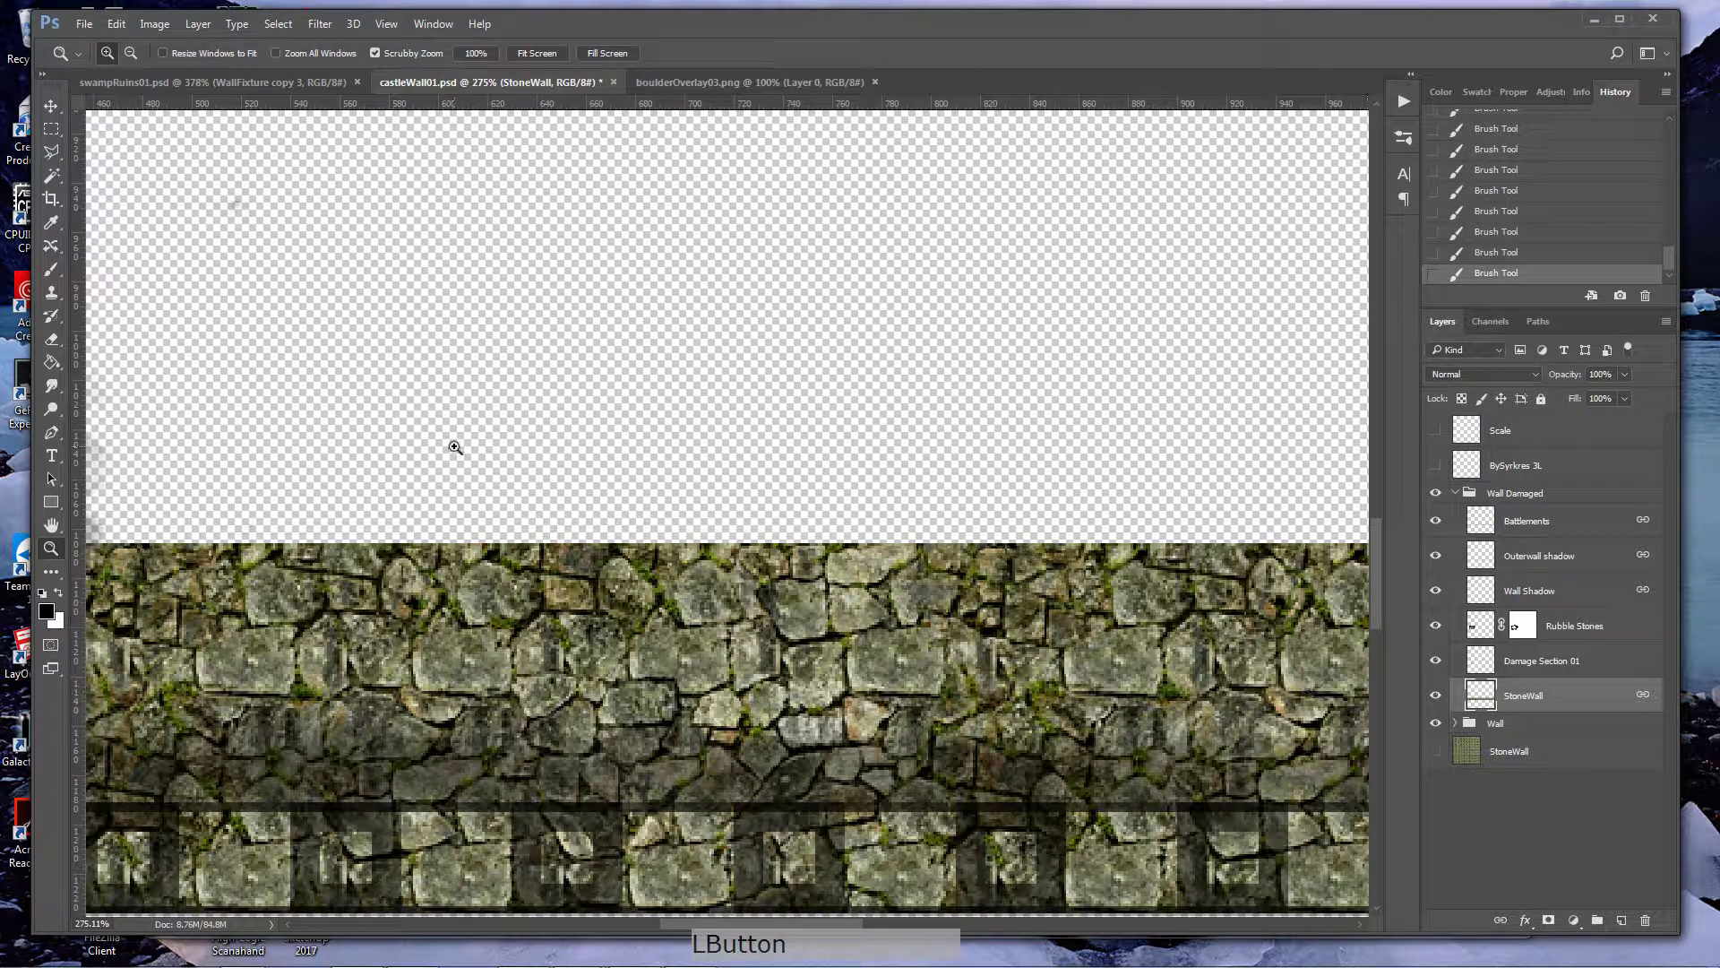
pyautogui.click(84, 23)
pyautogui.click(116, 63)
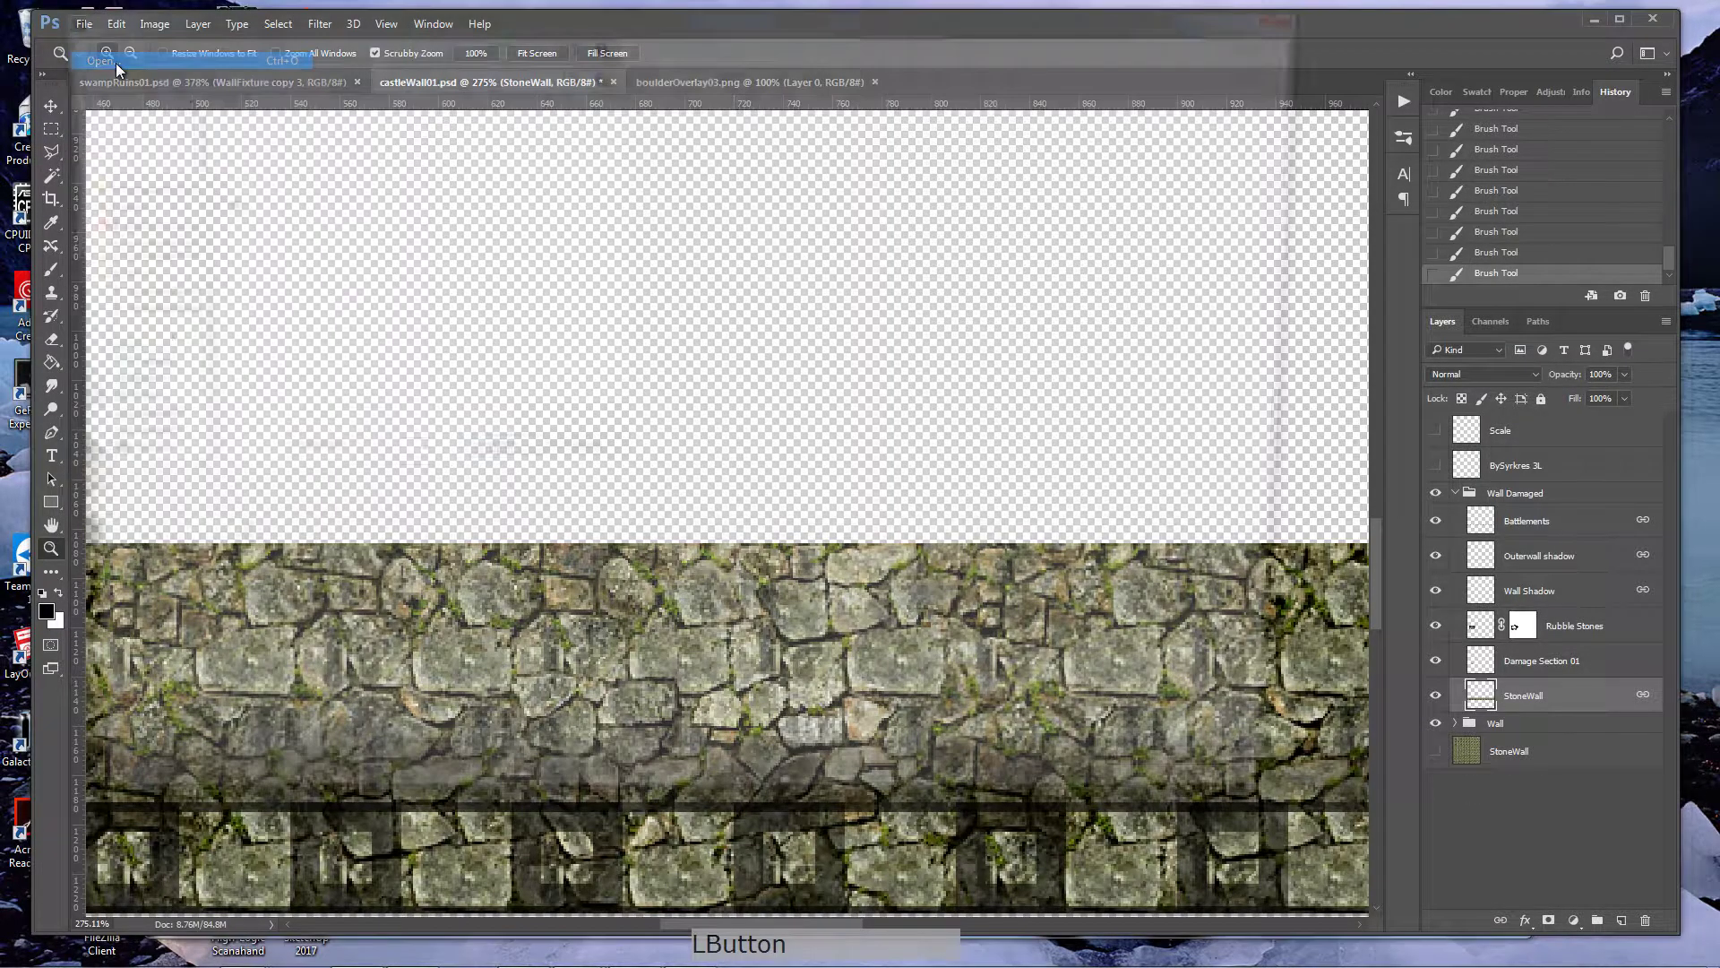
pyautogui.click(833, 394)
pyautogui.scroll(-10, 841, 394)
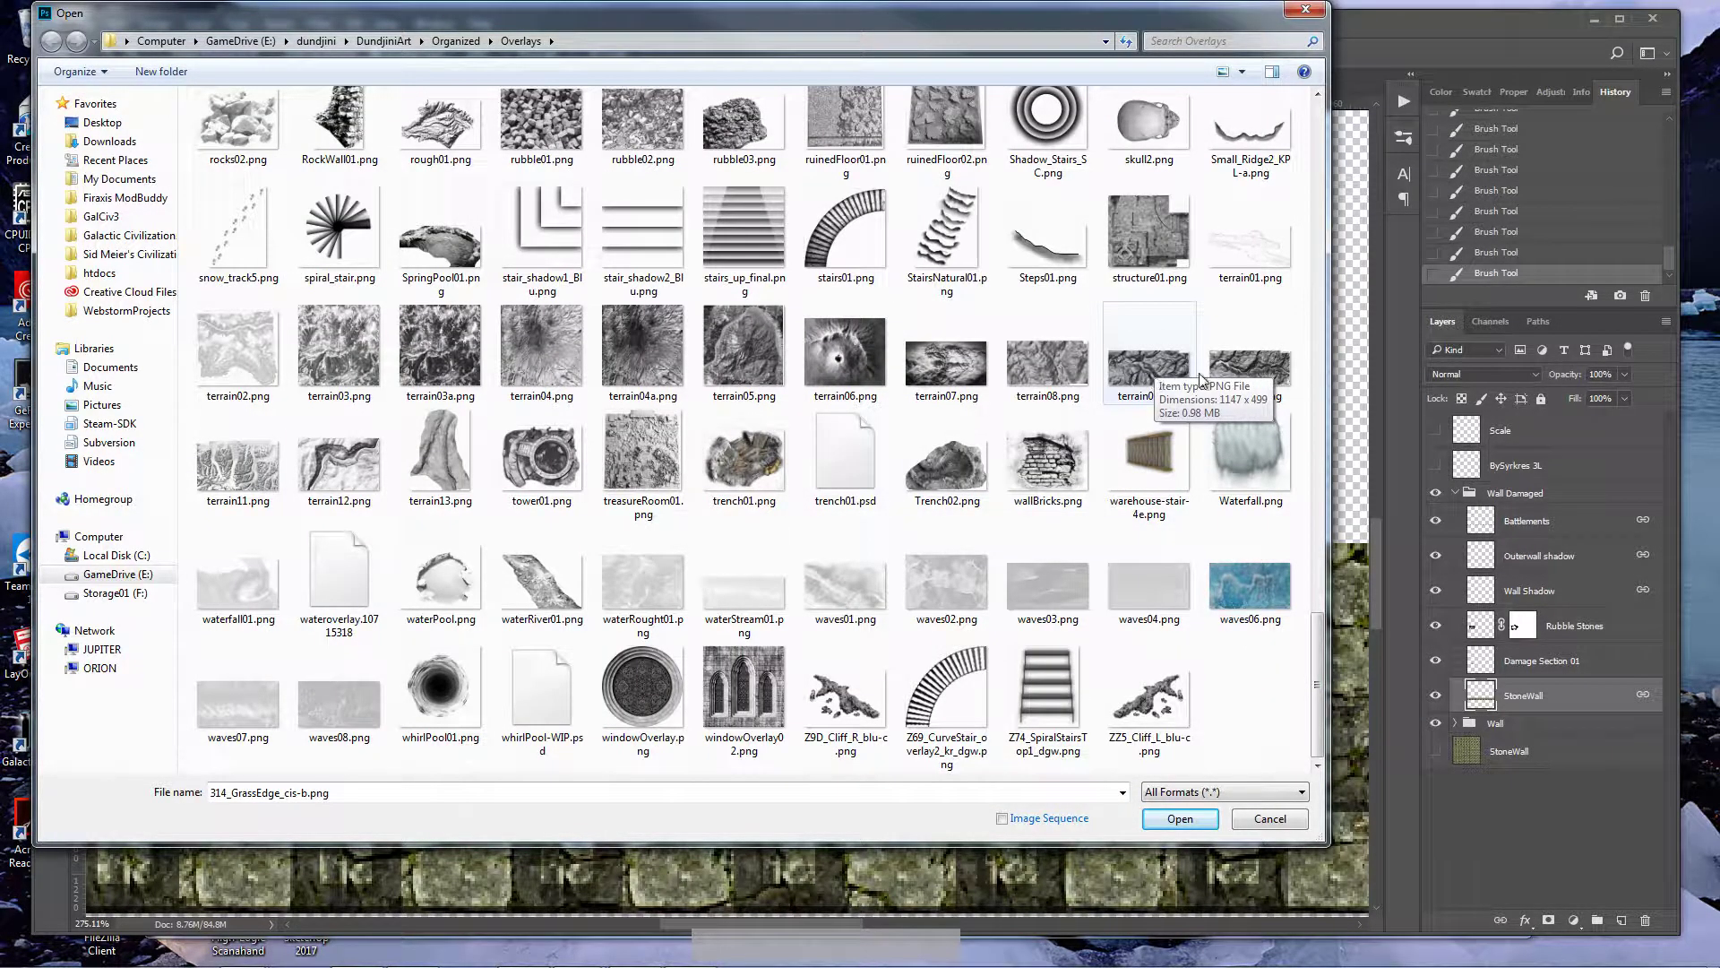
pyautogui.doubleClick(1169, 373)
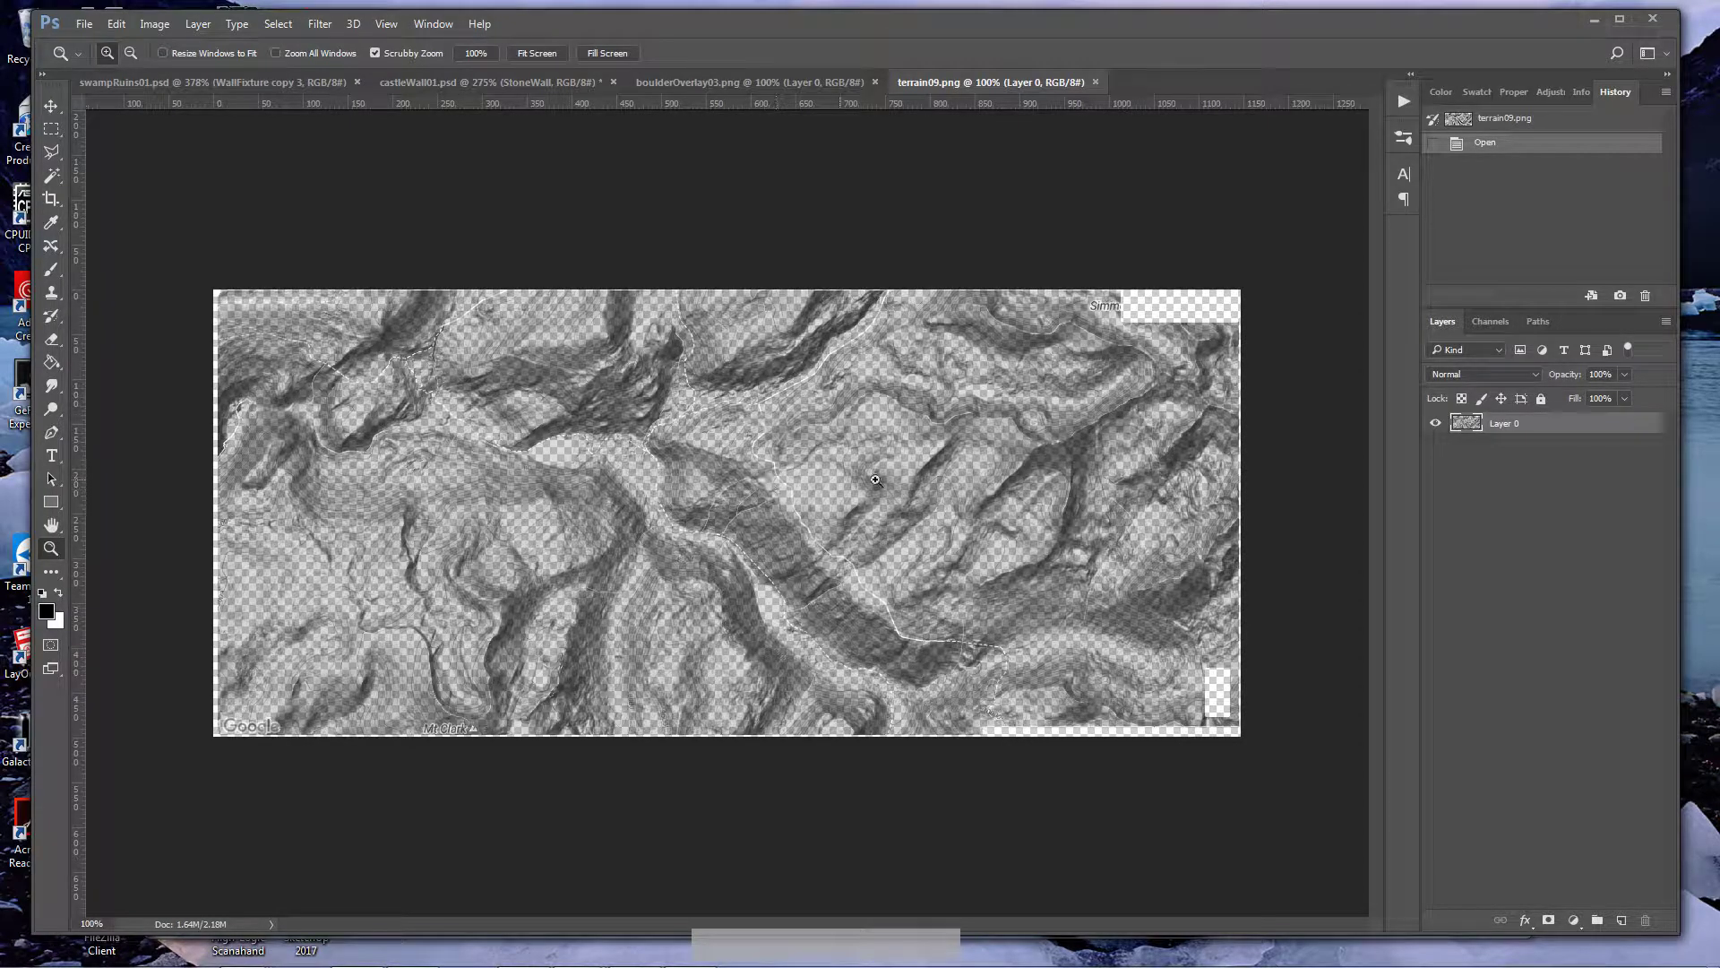
pyautogui.moveTo(1475, 428); pyautogui.dragTo(843, 260)
pyautogui.press('Return')
pyautogui.click(1095, 81)
# - Open terrain10.png from the Overlays folder and copy its layer into castleWall01.psd directly above the StoneWall layer
pyautogui.click(85, 24)
pyautogui.click(103, 62)
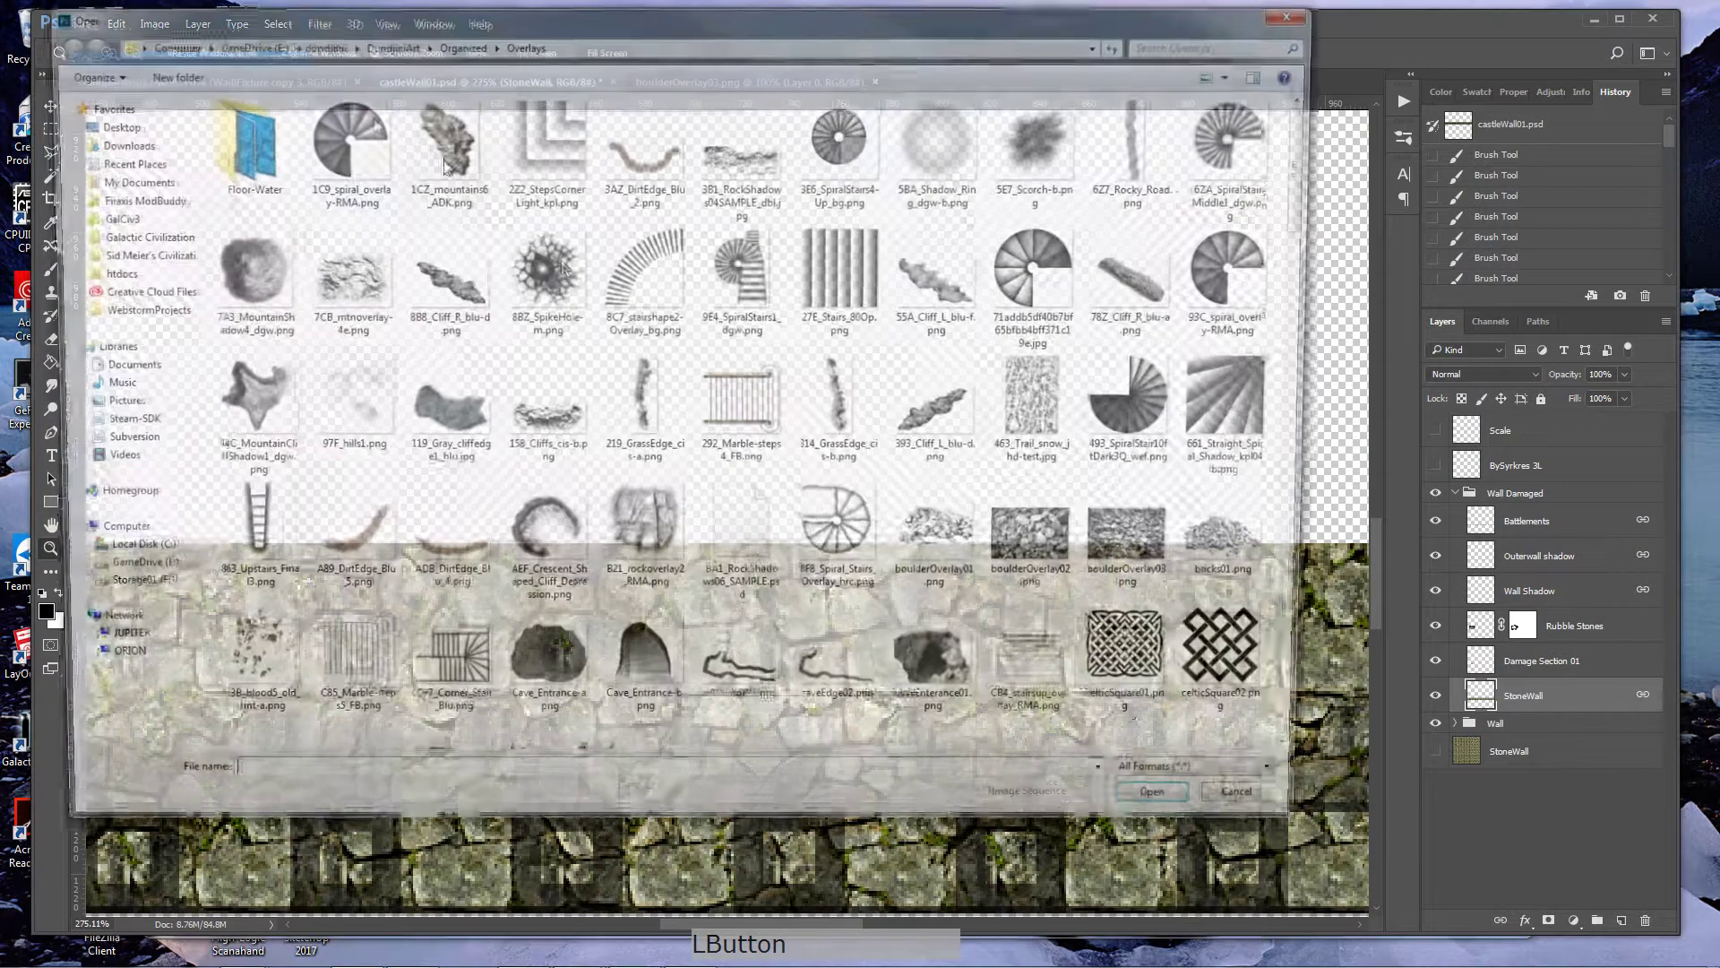
pyautogui.click(1082, 599)
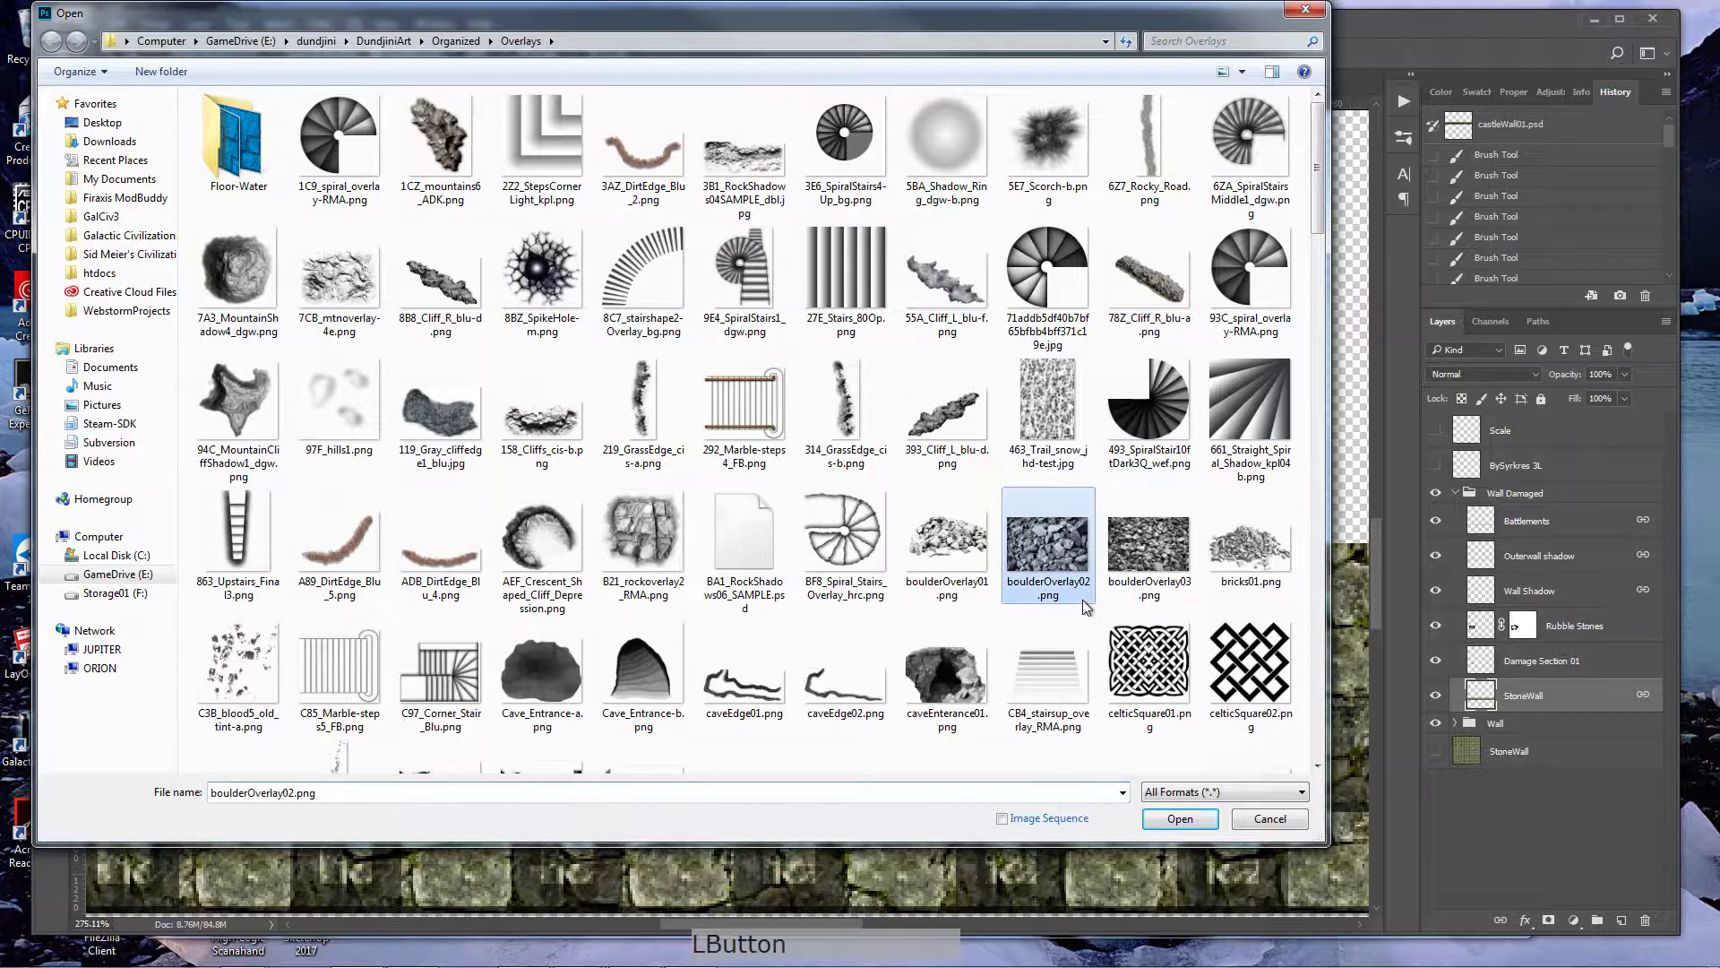
pyautogui.scroll(-15, 1075, 605)
pyautogui.doubleClick(1239, 380)
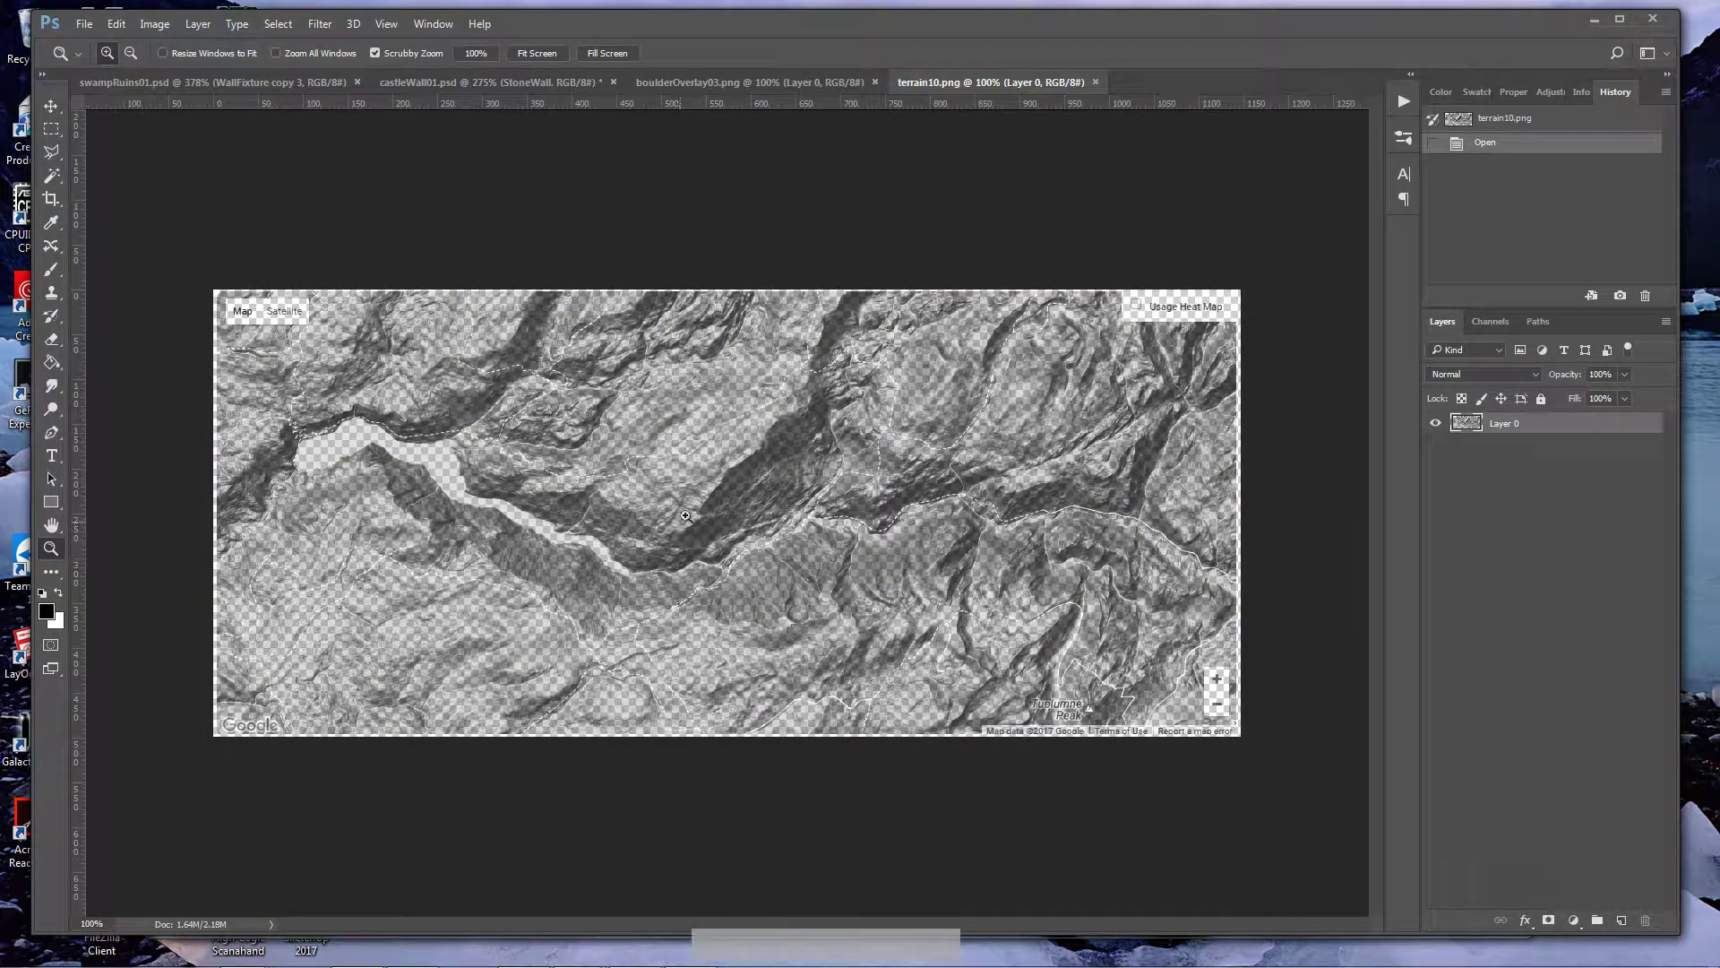
pyautogui.moveTo(1475, 435); pyautogui.dragTo(534, 231)
pyautogui.hotkey('ctrl', '0')
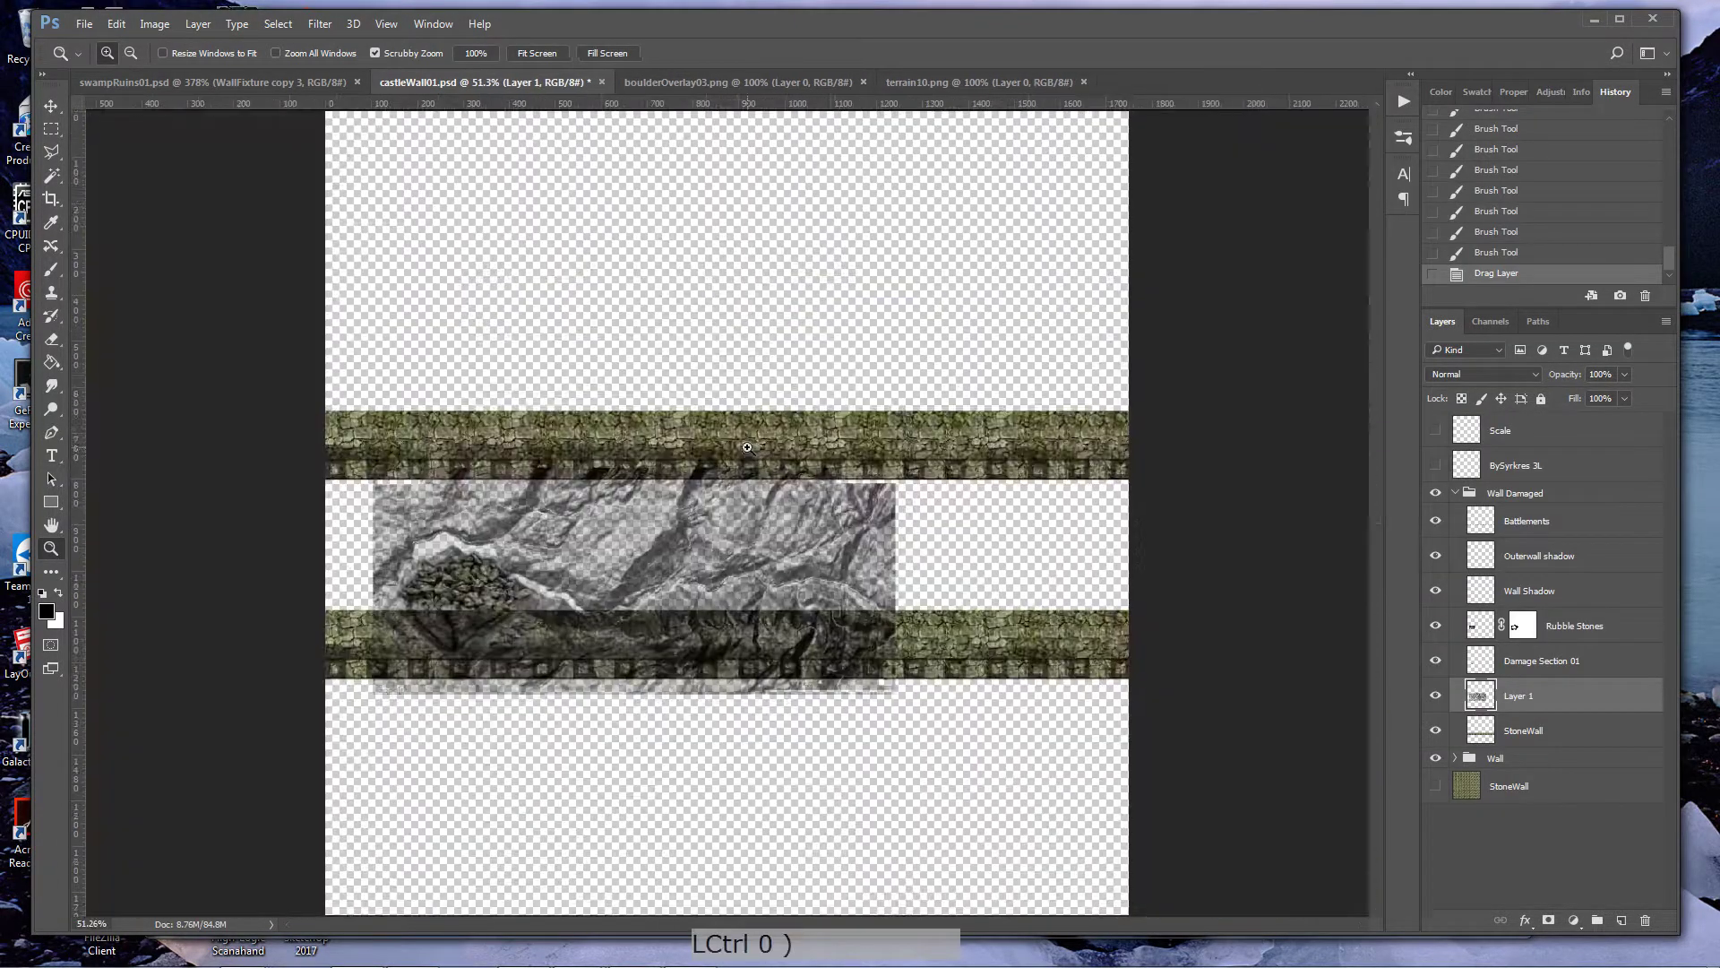
# - Rotate the terrain overlay steeply and place it so its dark ravine runs down across the lower wall
pyautogui.hotkey('ctrl', 't')
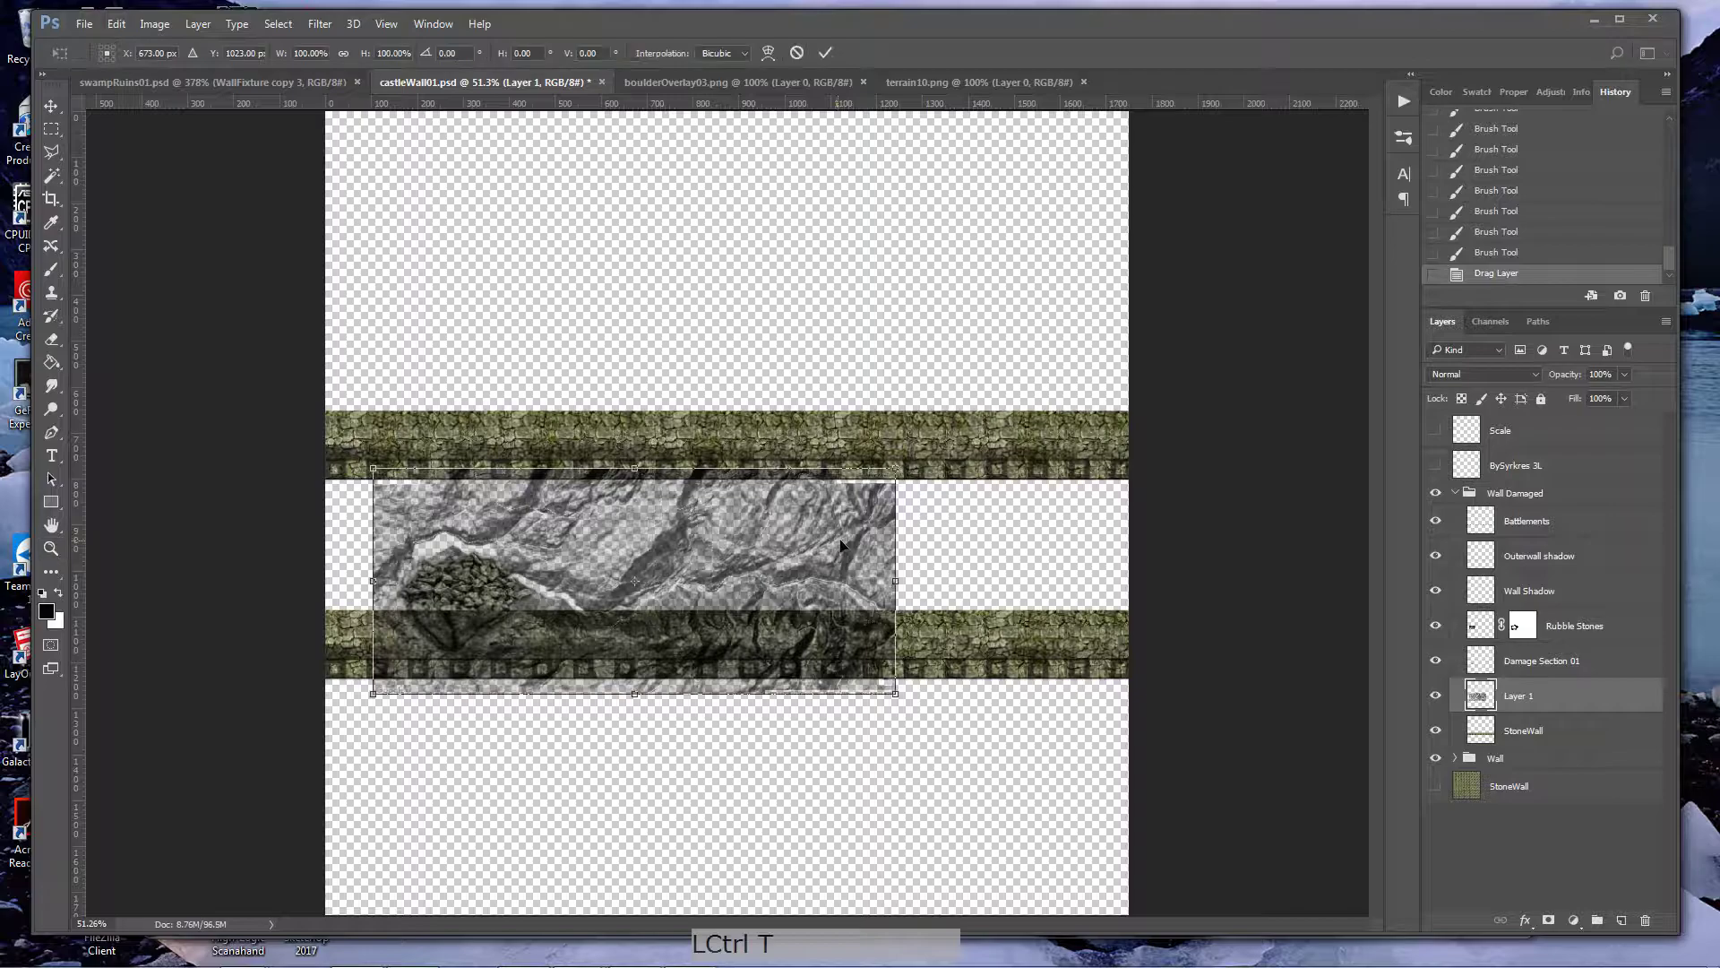
pyautogui.moveTo(896, 468); pyautogui.dragTo(757, 622)
pyautogui.press('KP_Enter')
pyautogui.press('z')
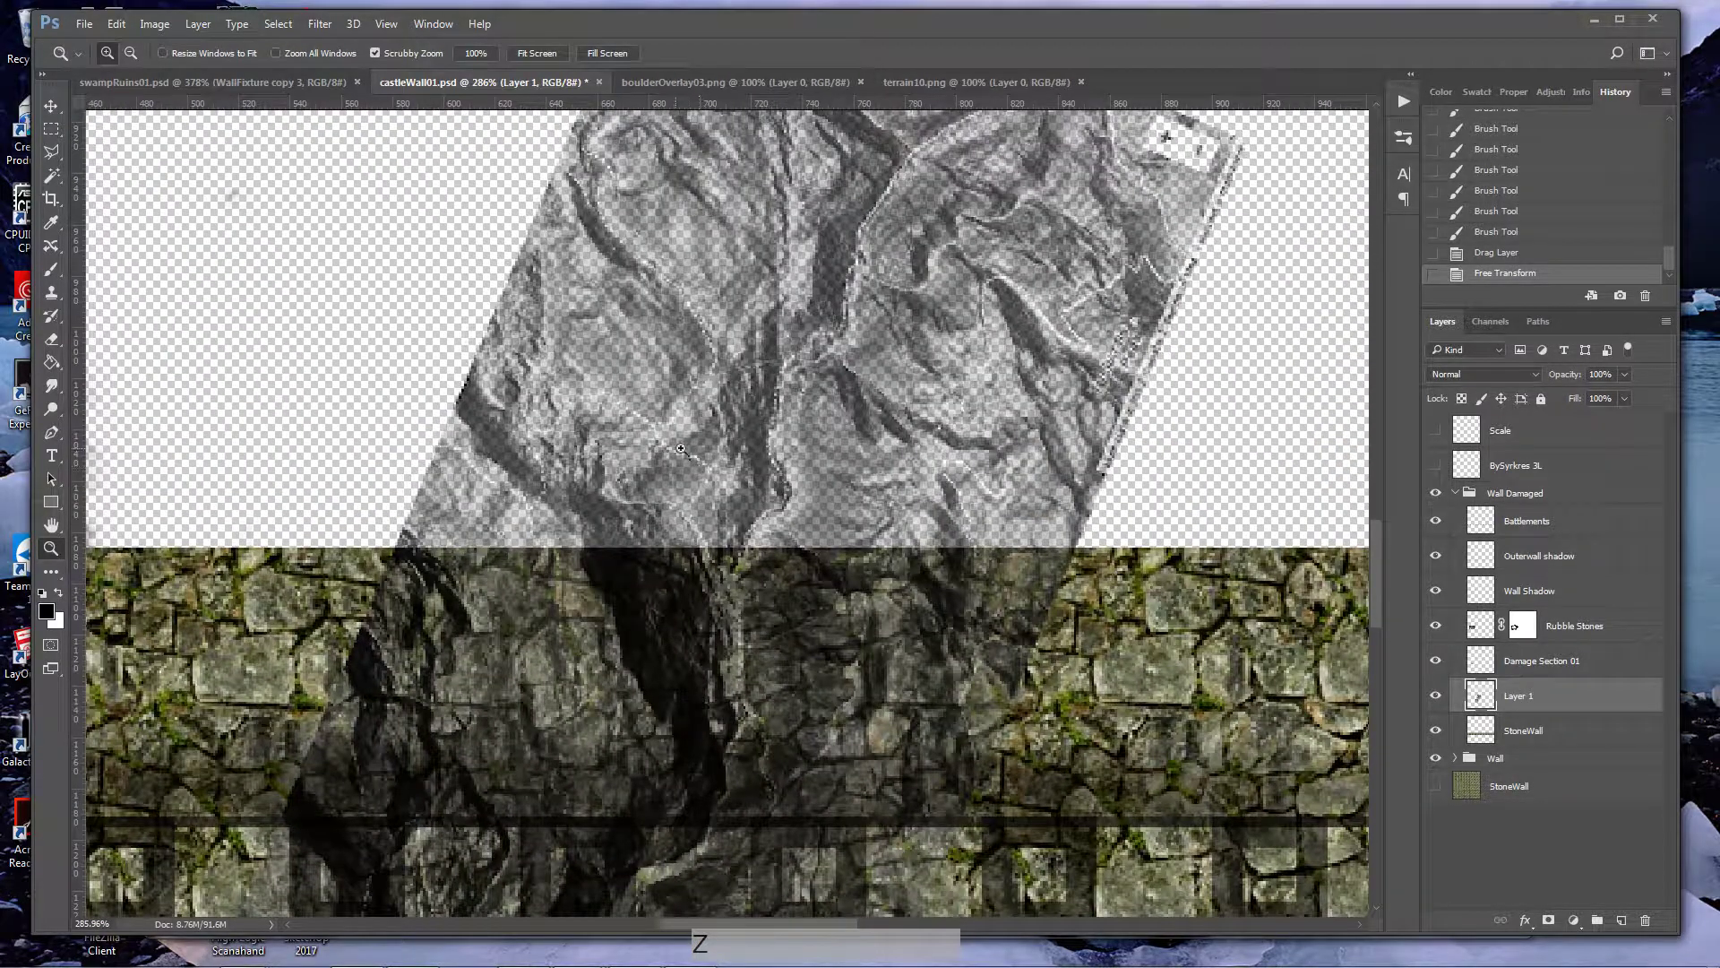
# - Scale the terrain overlay to about 85% and reposition it so the ravine crosses the lower wall as a crack
pyautogui.hotkey('ctrl', 't')
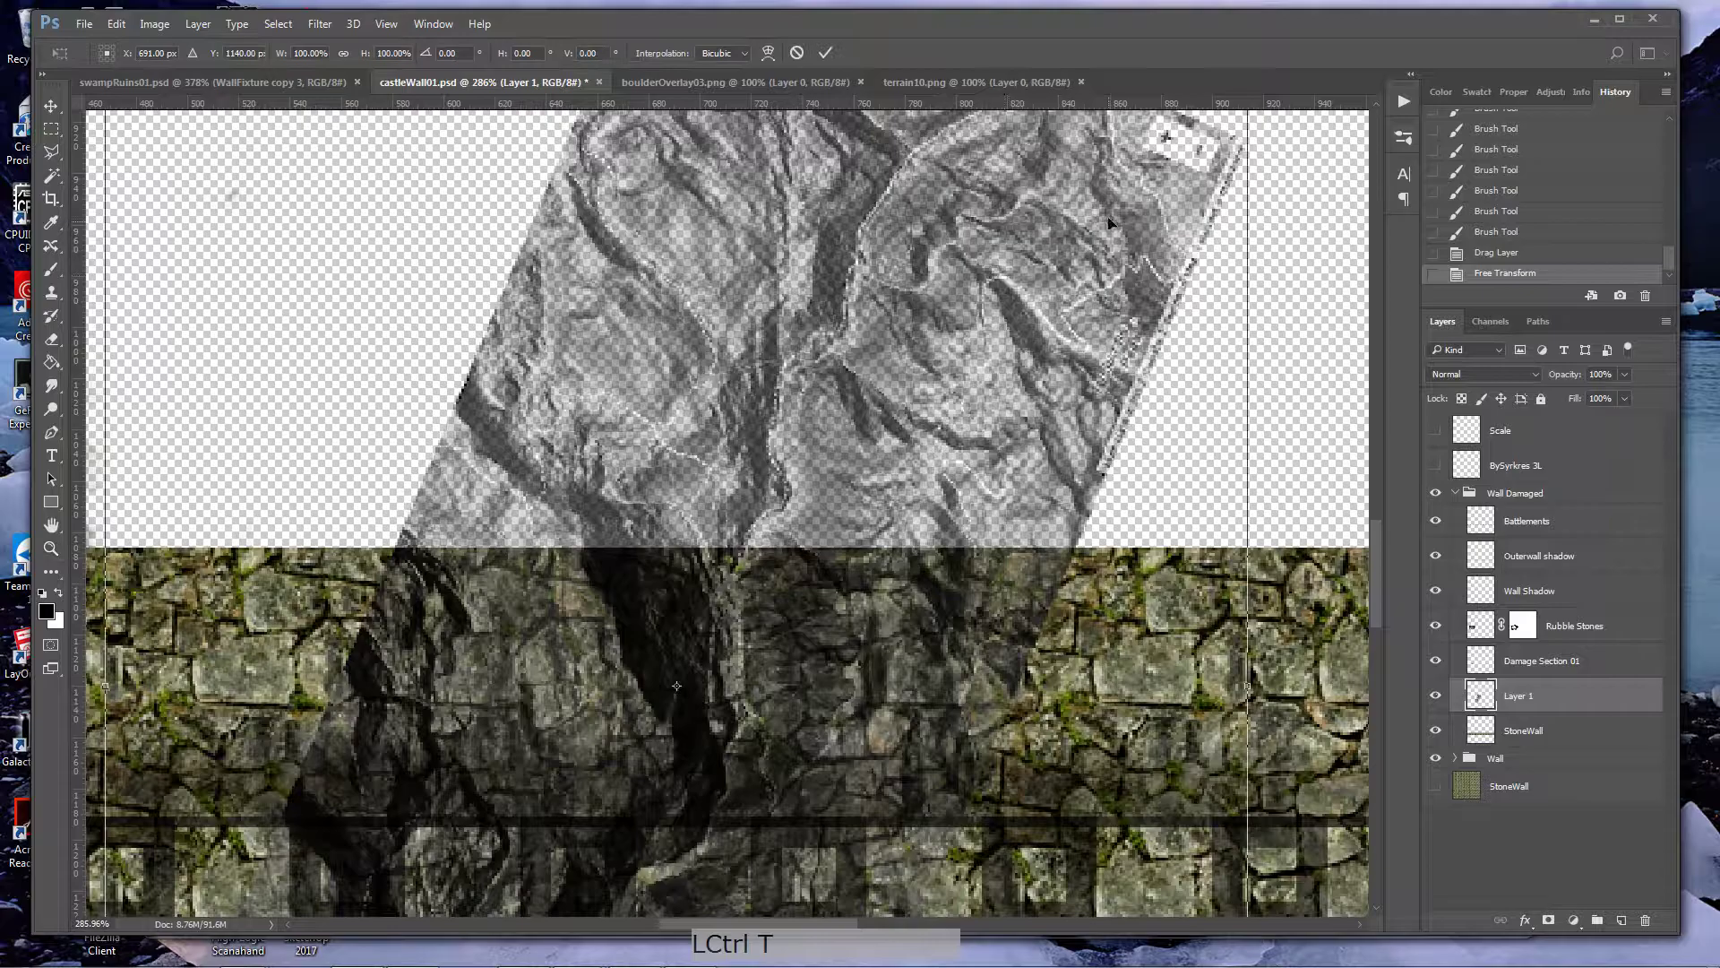
pyautogui.scroll(-1, 1086, 235)
pyautogui.press('z')
pyautogui.moveTo(995, 274); pyautogui.dragTo(1085, 359)
pyautogui.moveTo(1164, 228); pyautogui.dragTo(1168, 430)
pyautogui.moveTo(1264, 240); pyautogui.dragTo(1096, 475)
pyautogui.moveTo(1007, 571); pyautogui.dragTo(1090, 141)
pyautogui.moveTo(1032, 372); pyautogui.dragTo(1024, 336)
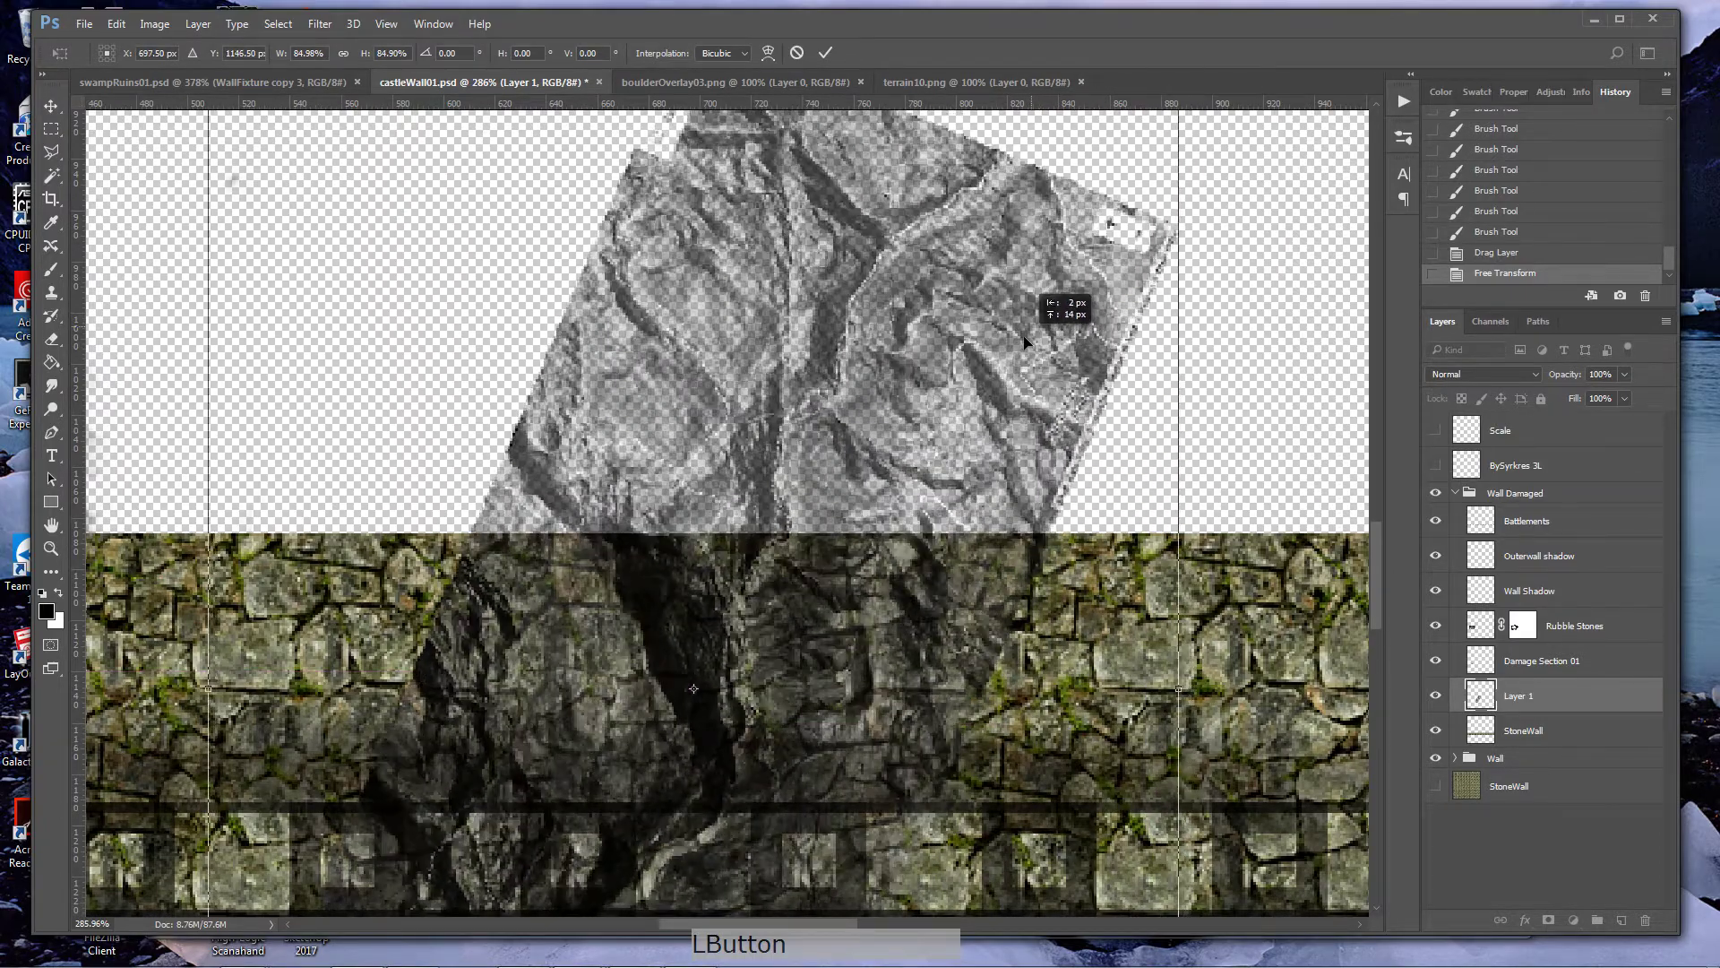
pyautogui.press('Return')
# - Add a layer mask to the terrain overlay from the StoneWall layer's outline, limiting it to the lower wall
pyautogui.scroll(-2, 960, 554)
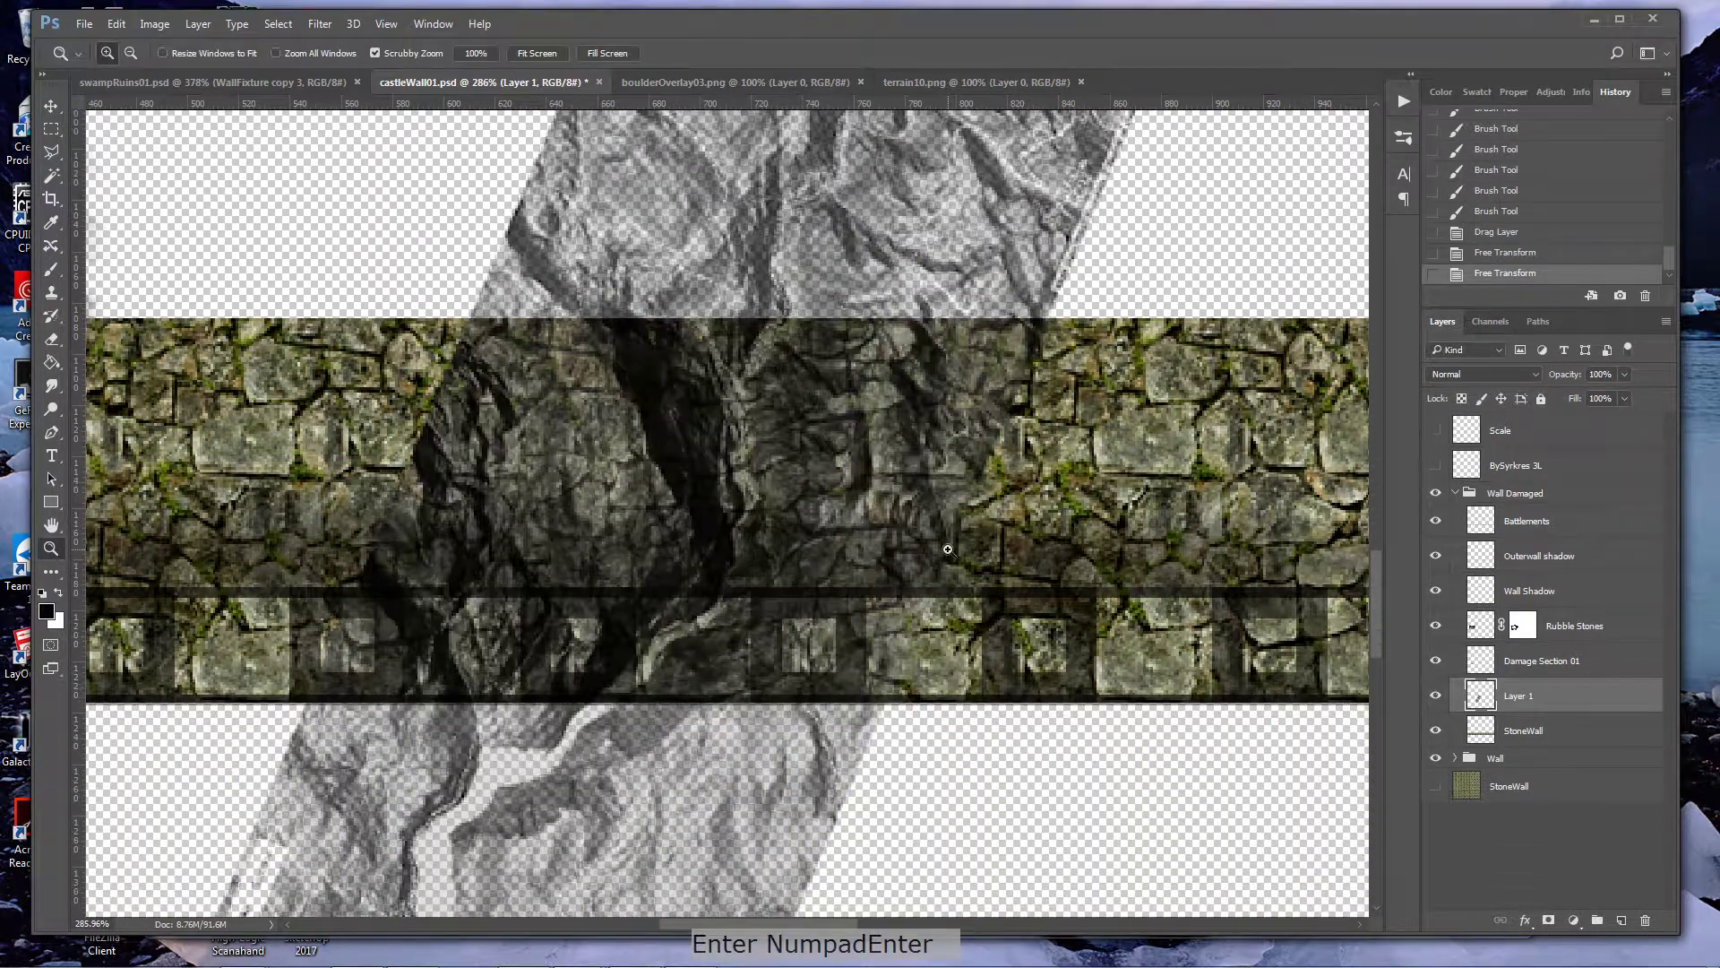
pyautogui.scroll(1, 942, 548)
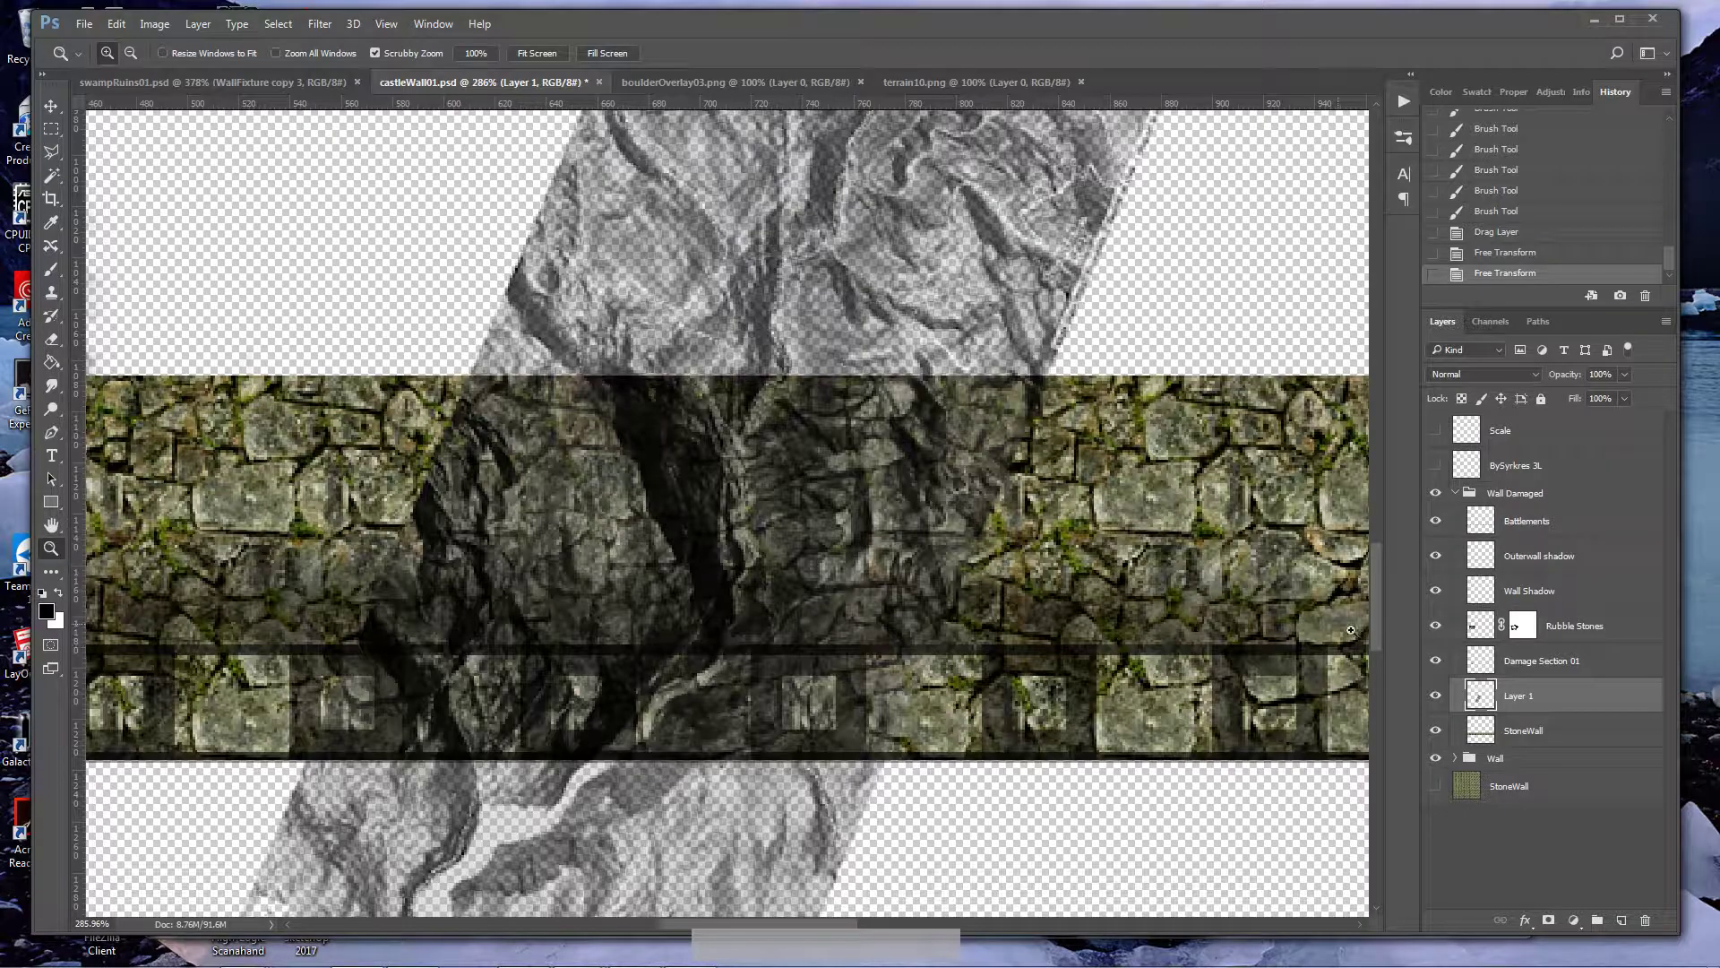
pyautogui.keyDown('ctrl'); pyautogui.click(1482, 741); pyautogui.keyUp('ctrl')
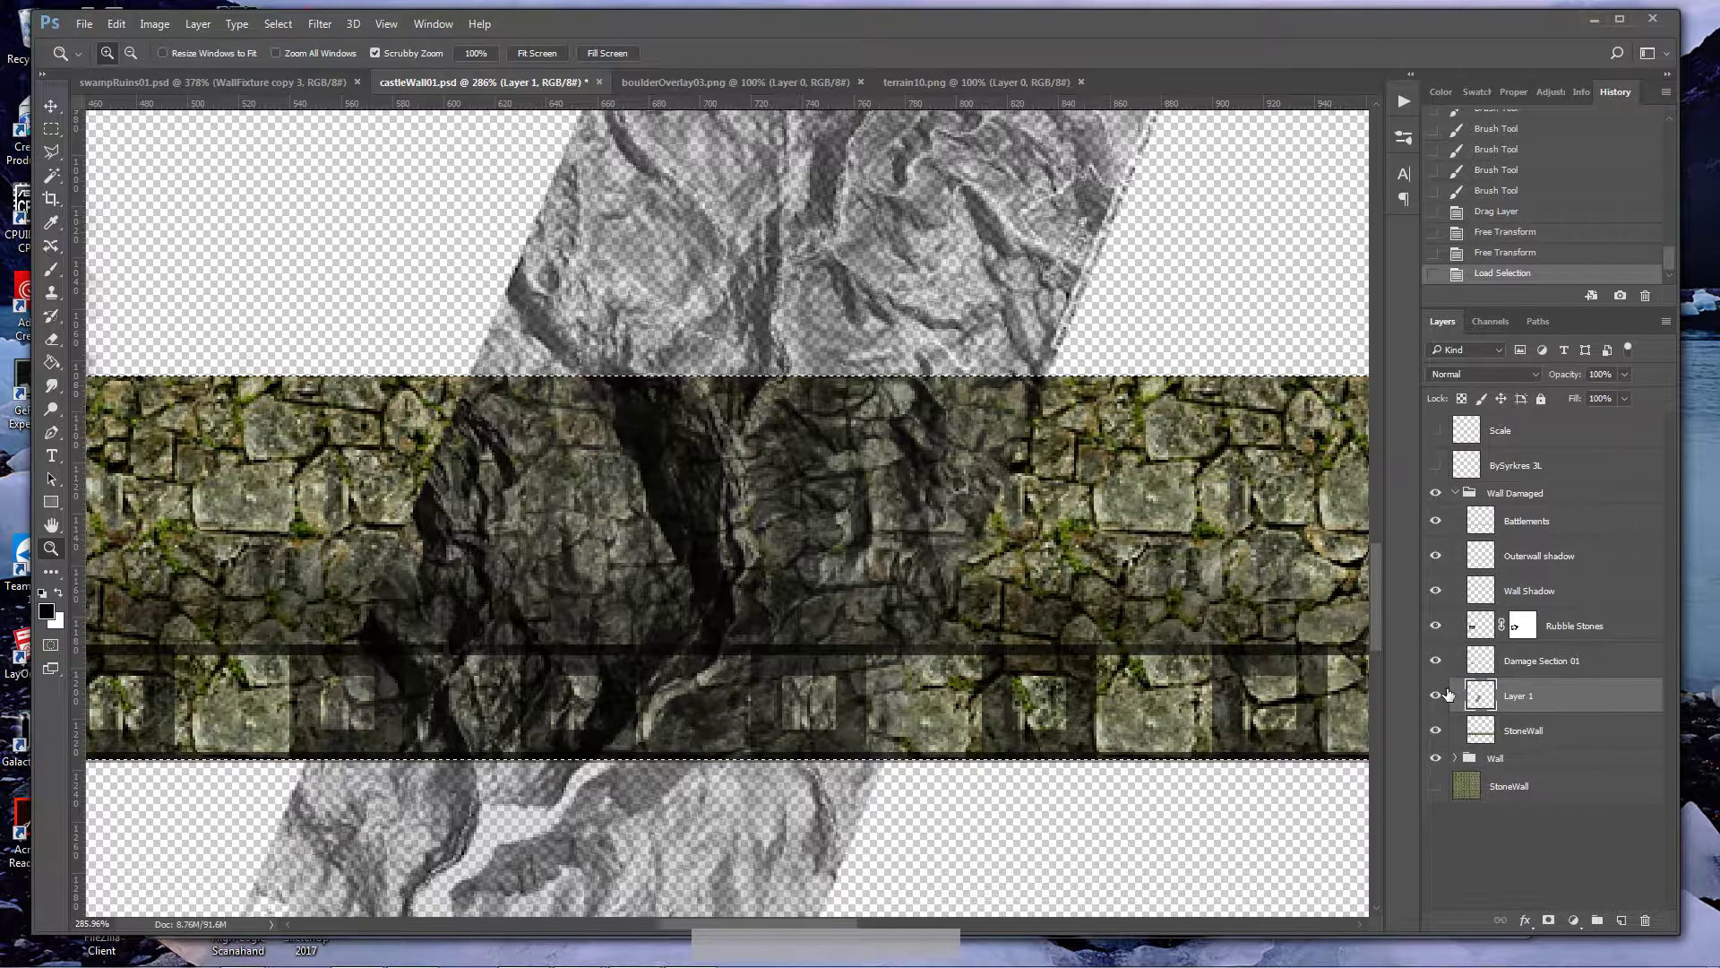
pyautogui.click(1507, 697)
pyautogui.click(1549, 921)
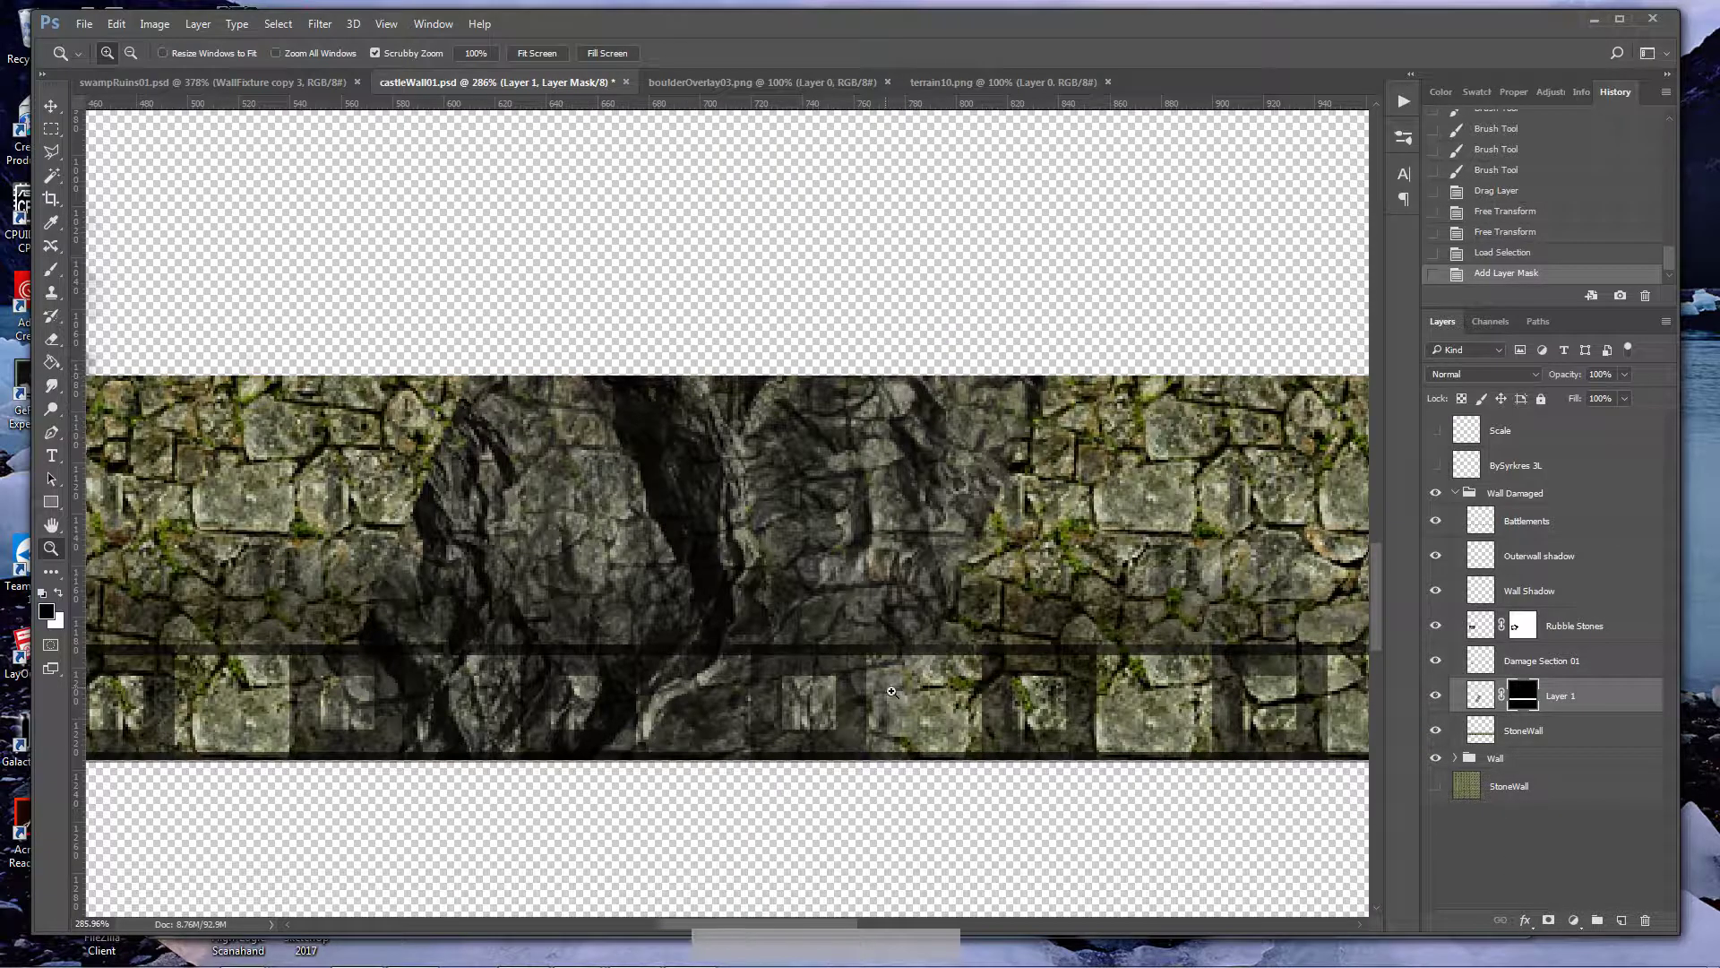
# - Fade the terrain overlay's edges into the wall by brushing black on its mask around the crack
pyautogui.press('b')
pyautogui.moveTo(1016, 414)
pyautogui.mouseDown()
pyautogui.moveTo(1037, 475)
pyautogui.moveTo(946, 526)
pyautogui.mouseUp()
pyautogui.click(1039, 424)
pyautogui.moveTo(939, 546)
pyautogui.mouseDown()
pyautogui.moveTo(898, 626)
pyautogui.moveTo(767, 711)
pyautogui.moveTo(692, 713)
pyautogui.moveTo(690, 746)
pyautogui.moveTo(599, 736)
pyautogui.moveTo(533, 690)
pyautogui.moveTo(578, 617)
pyautogui.moveTo(601, 637)
pyautogui.moveTo(387, 608)
pyautogui.moveTo(392, 556)
pyautogui.moveTo(372, 589)
pyautogui.moveTo(383, 498)
pyautogui.moveTo(440, 413)
pyautogui.moveTo(415, 440)
pyautogui.moveTo(446, 467)
pyautogui.moveTo(471, 421)
pyautogui.moveTo(441, 384)
pyautogui.moveTo(460, 440)
pyautogui.moveTo(358, 535)
pyautogui.moveTo(378, 644)
pyautogui.moveTo(362, 712)
pyautogui.moveTo(457, 691)
pyautogui.moveTo(477, 745)
pyautogui.moveTo(599, 645)
pyautogui.moveTo(598, 576)
pyautogui.moveTo(548, 721)
pyautogui.moveTo(550, 772)
pyautogui.moveTo(665, 725)
pyautogui.moveTo(648, 735)
pyautogui.moveTo(716, 736)
pyautogui.moveTo(808, 635)
pyautogui.moveTo(842, 633)
pyautogui.moveTo(879, 594)
pyautogui.moveTo(860, 629)
pyautogui.moveTo(924, 448)
pyautogui.moveTo(970, 407)
pyautogui.moveTo(917, 437)
pyautogui.moveTo(944, 379)
pyautogui.moveTo(971, 517)
pyautogui.mouseUp()
pyautogui.hotkey('ctrl', '0')
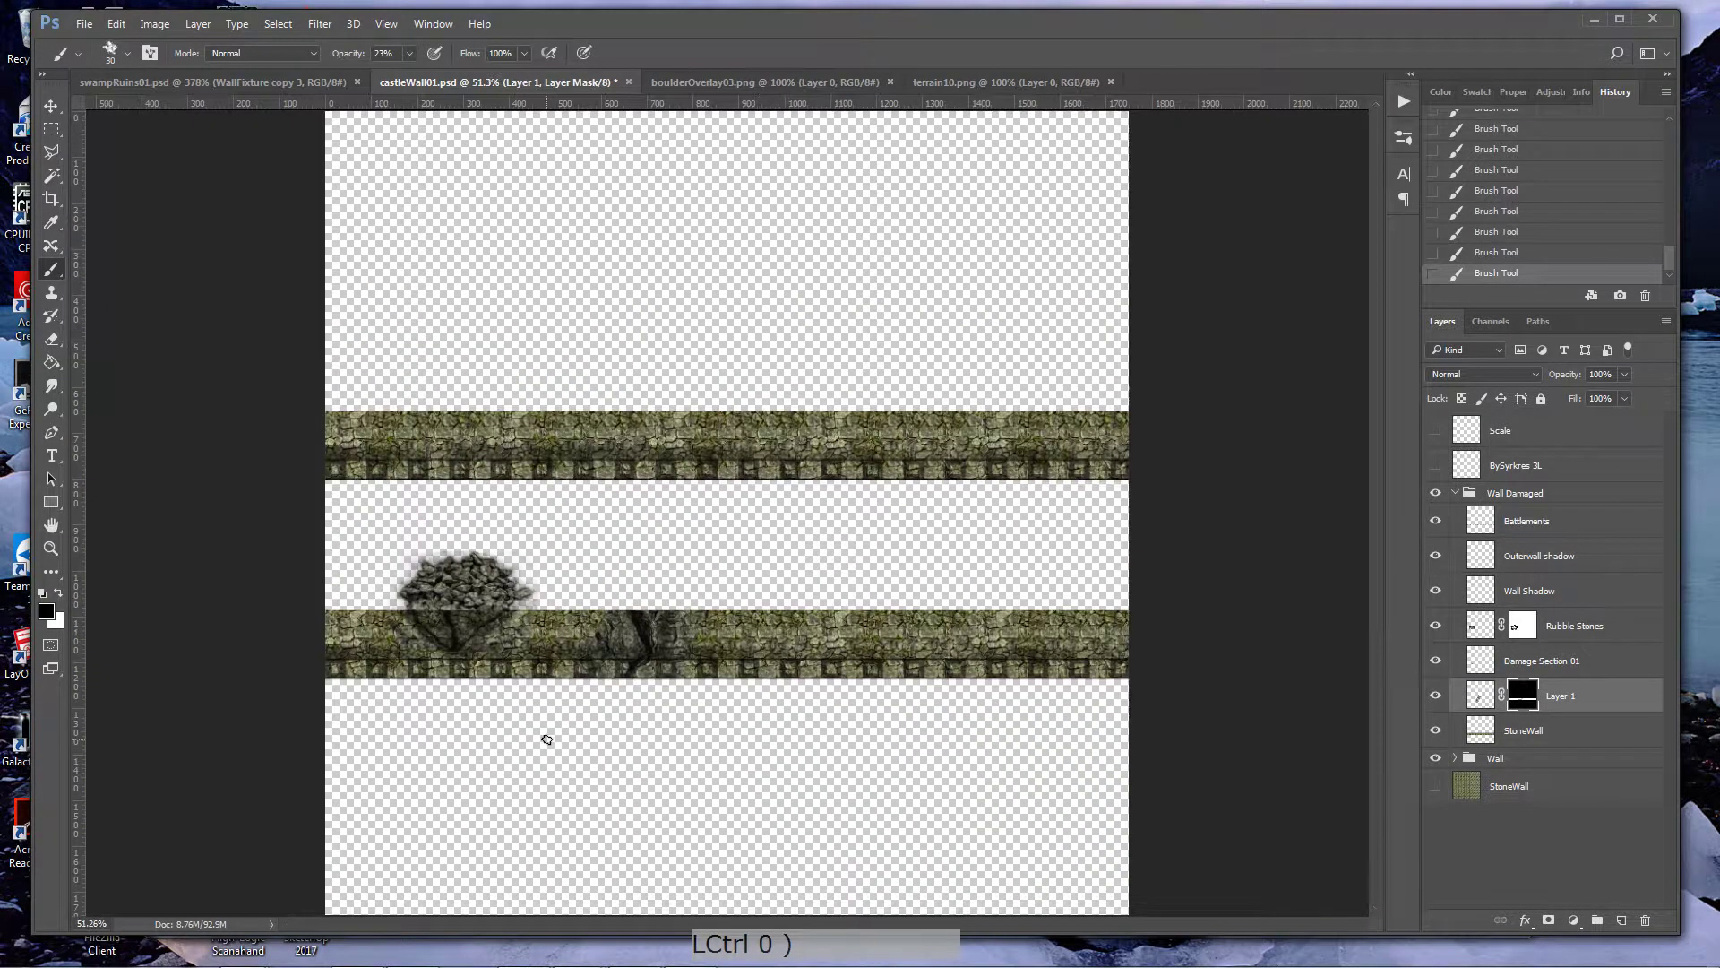
# - Load the StoneWall layer's outline as a selection and add a new layer named Blast Damage above the terrain overlay
pyautogui.doubleClick(51, 547)
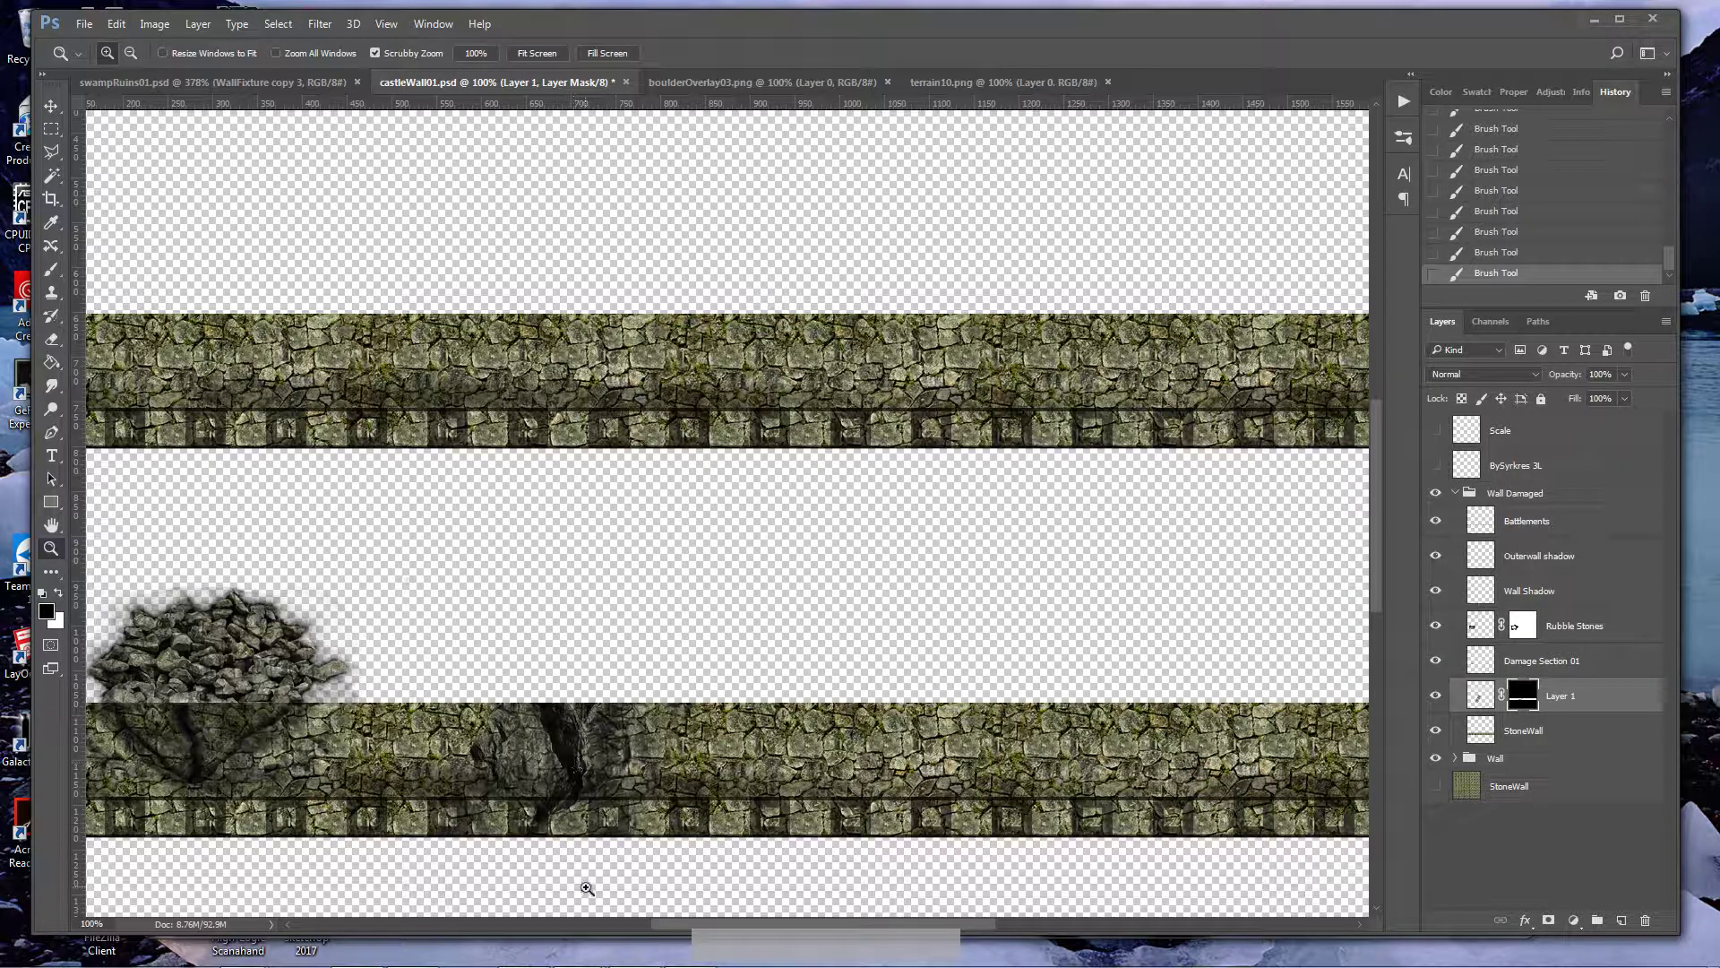
pyautogui.moveTo(679, 923); pyautogui.dragTo(641, 923)
pyautogui.moveTo(863, 926); pyautogui.dragTo(954, 921)
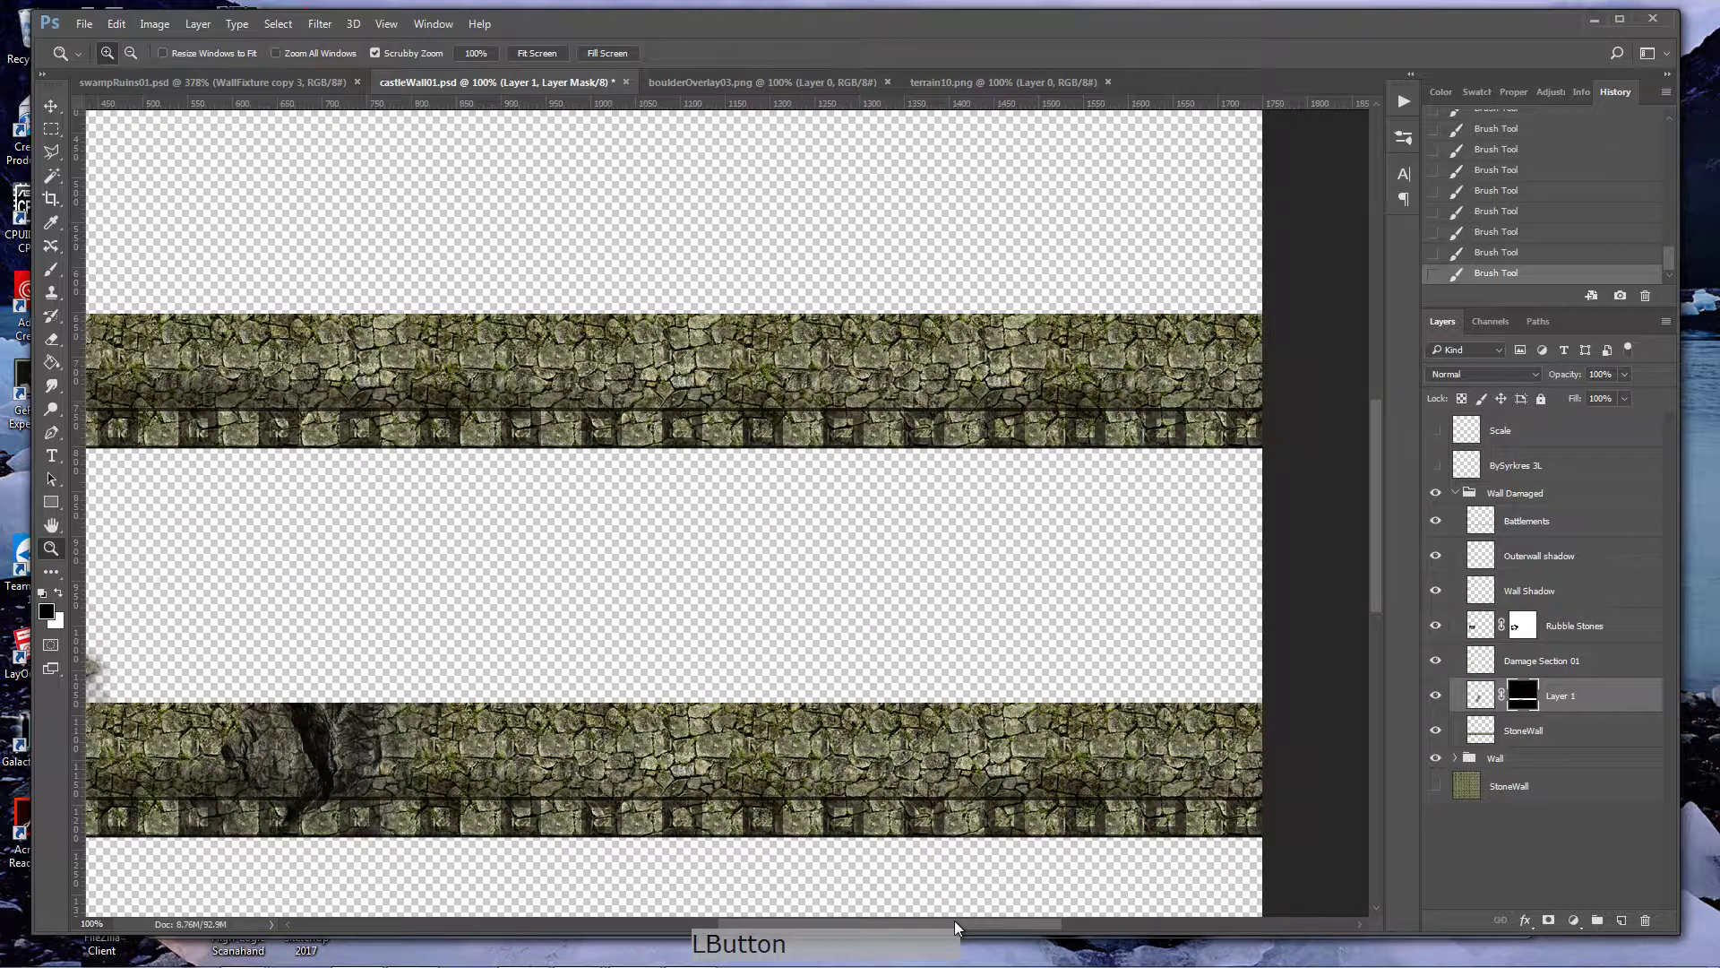
pyautogui.keyDown('ctrl'); pyautogui.click(1480, 730); pyautogui.keyUp('ctrl')
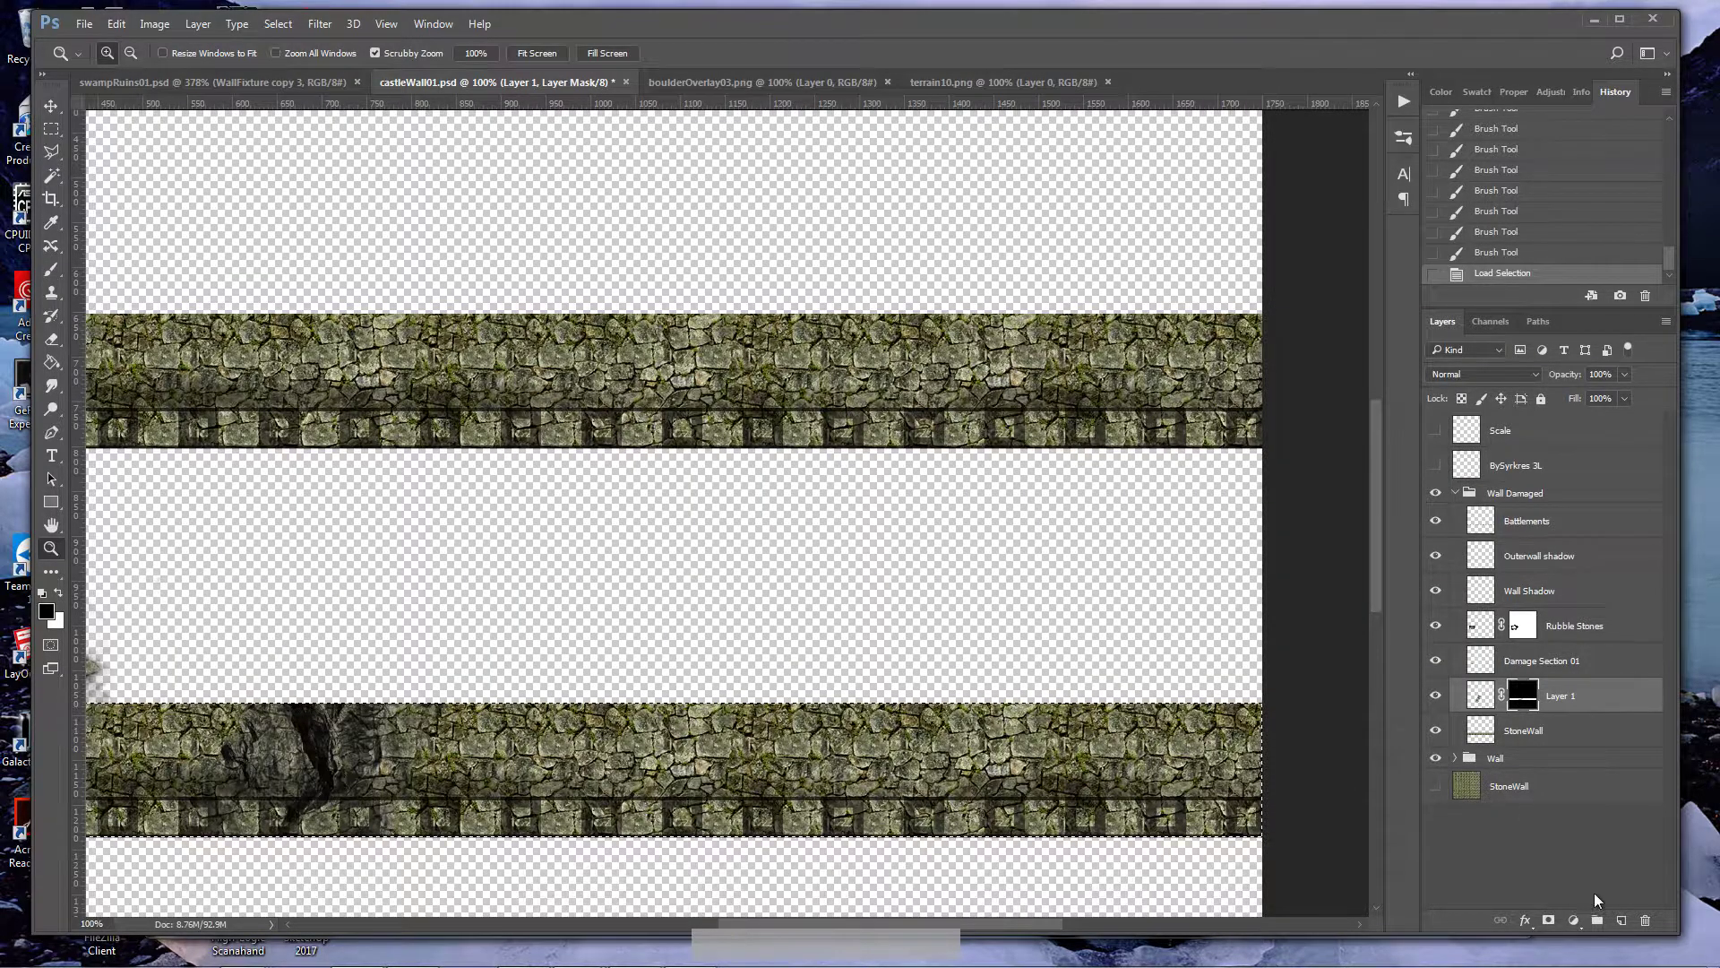
pyautogui.click(1621, 921)
pyautogui.write('Blast Damage')
pyautogui.press('Return')
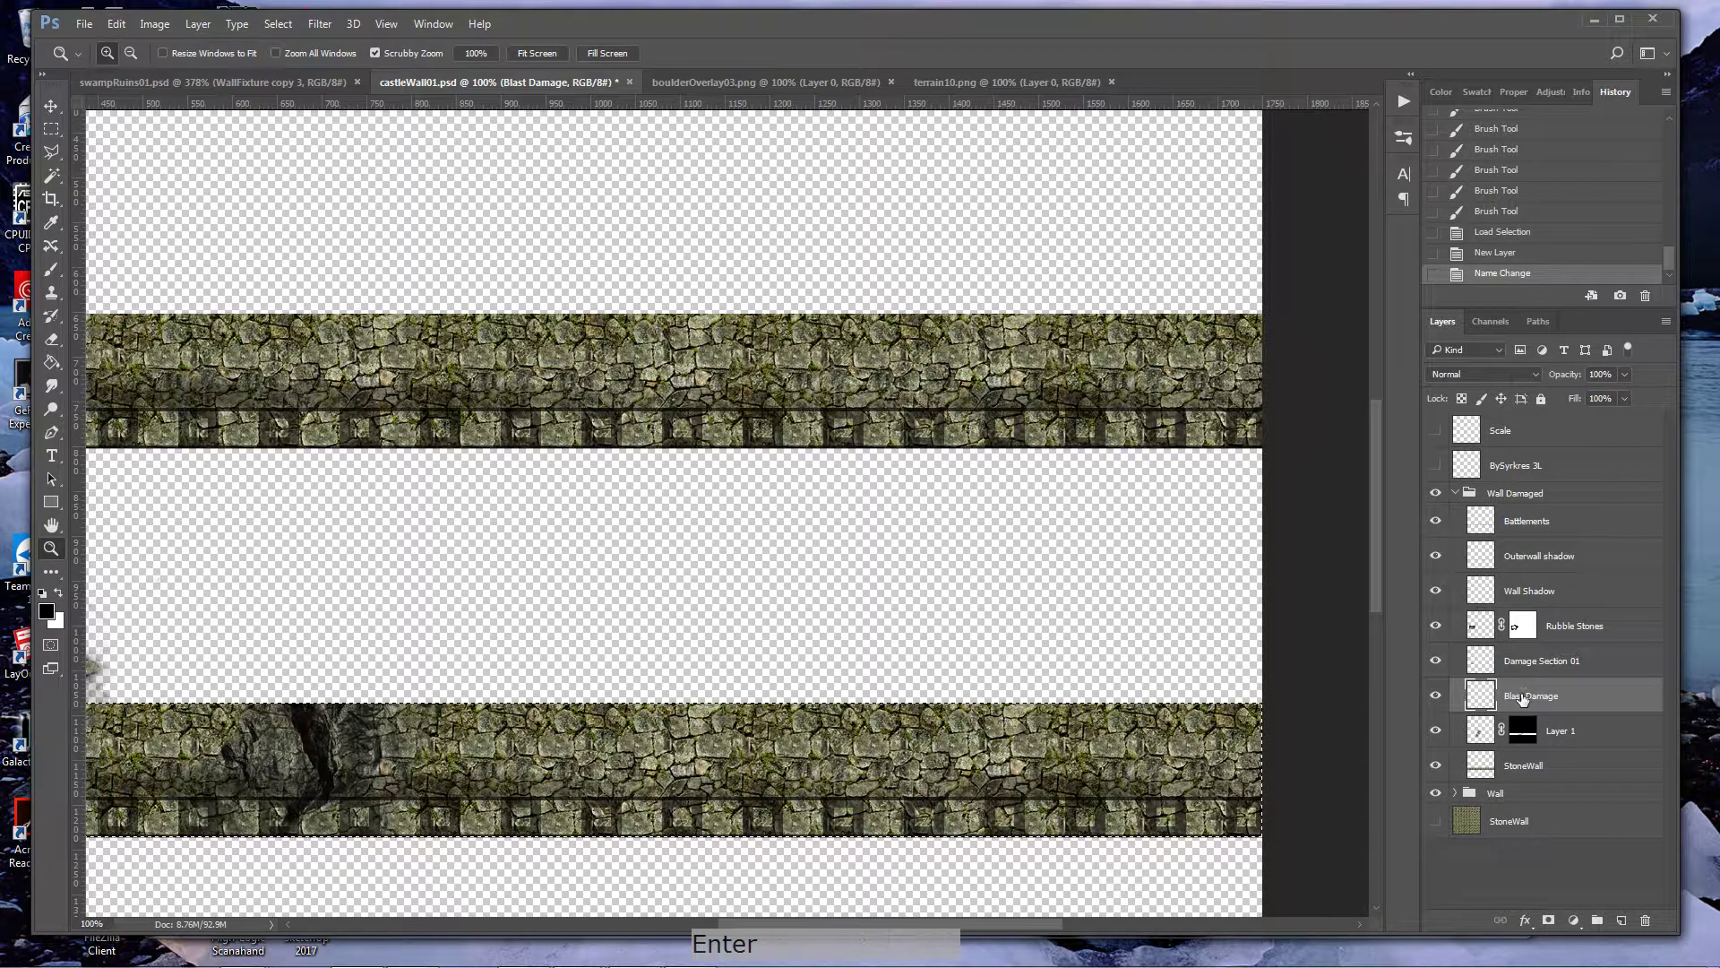
# - Rename the masked terrain overlay layer as Damaged Section 02
pyautogui.doubleClick(1563, 732)
pyautogui.write('Damaged S')
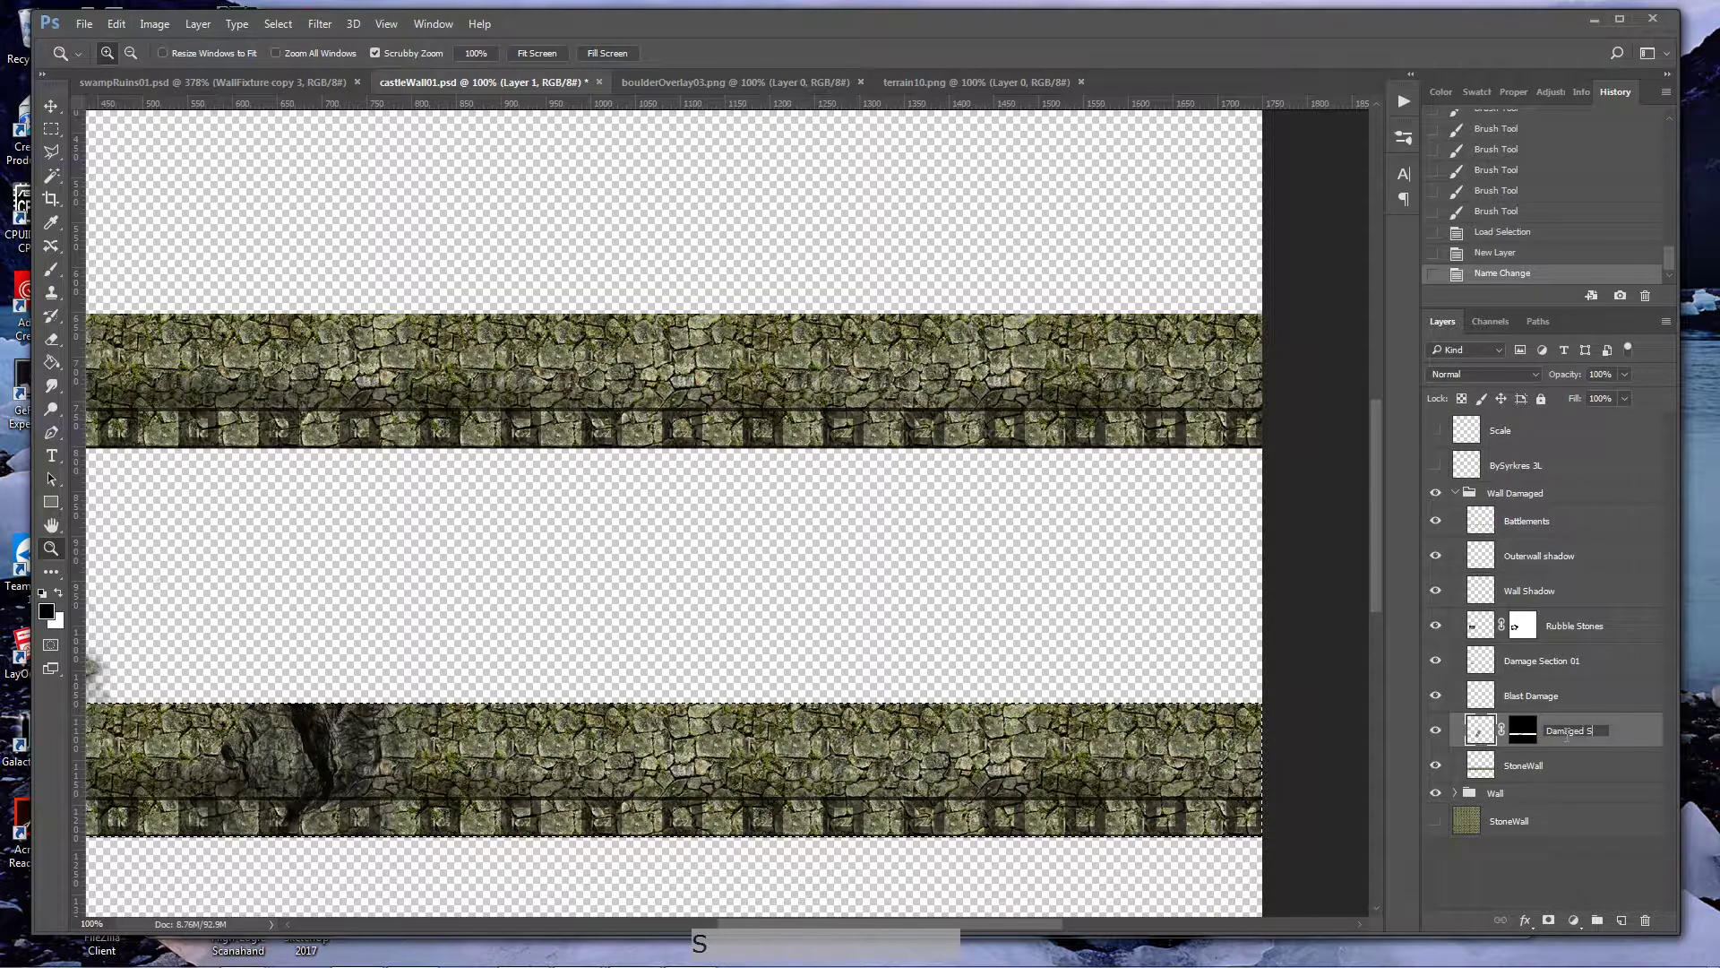
pyautogui.write('ection 02')
pyautogui.press('KP_Enter')
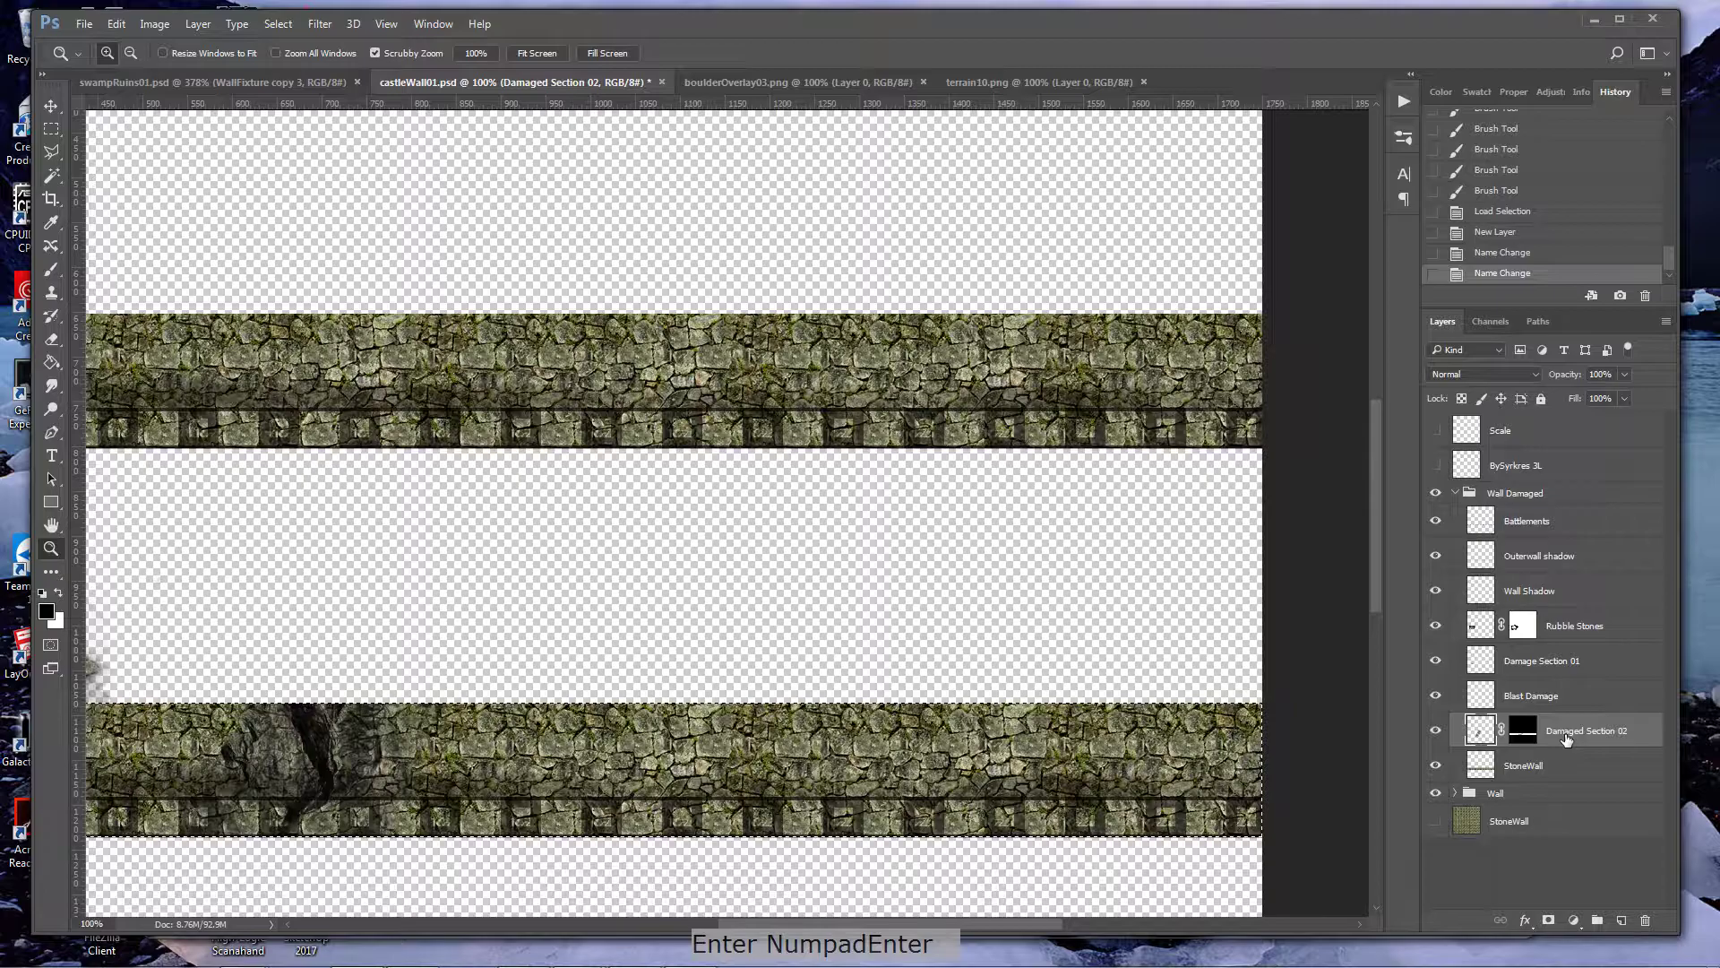
# - Paint dark scorch marks on the Blast Damage layer near the lower wall's middle with a black 50 px brush
pyautogui.click(1513, 698)
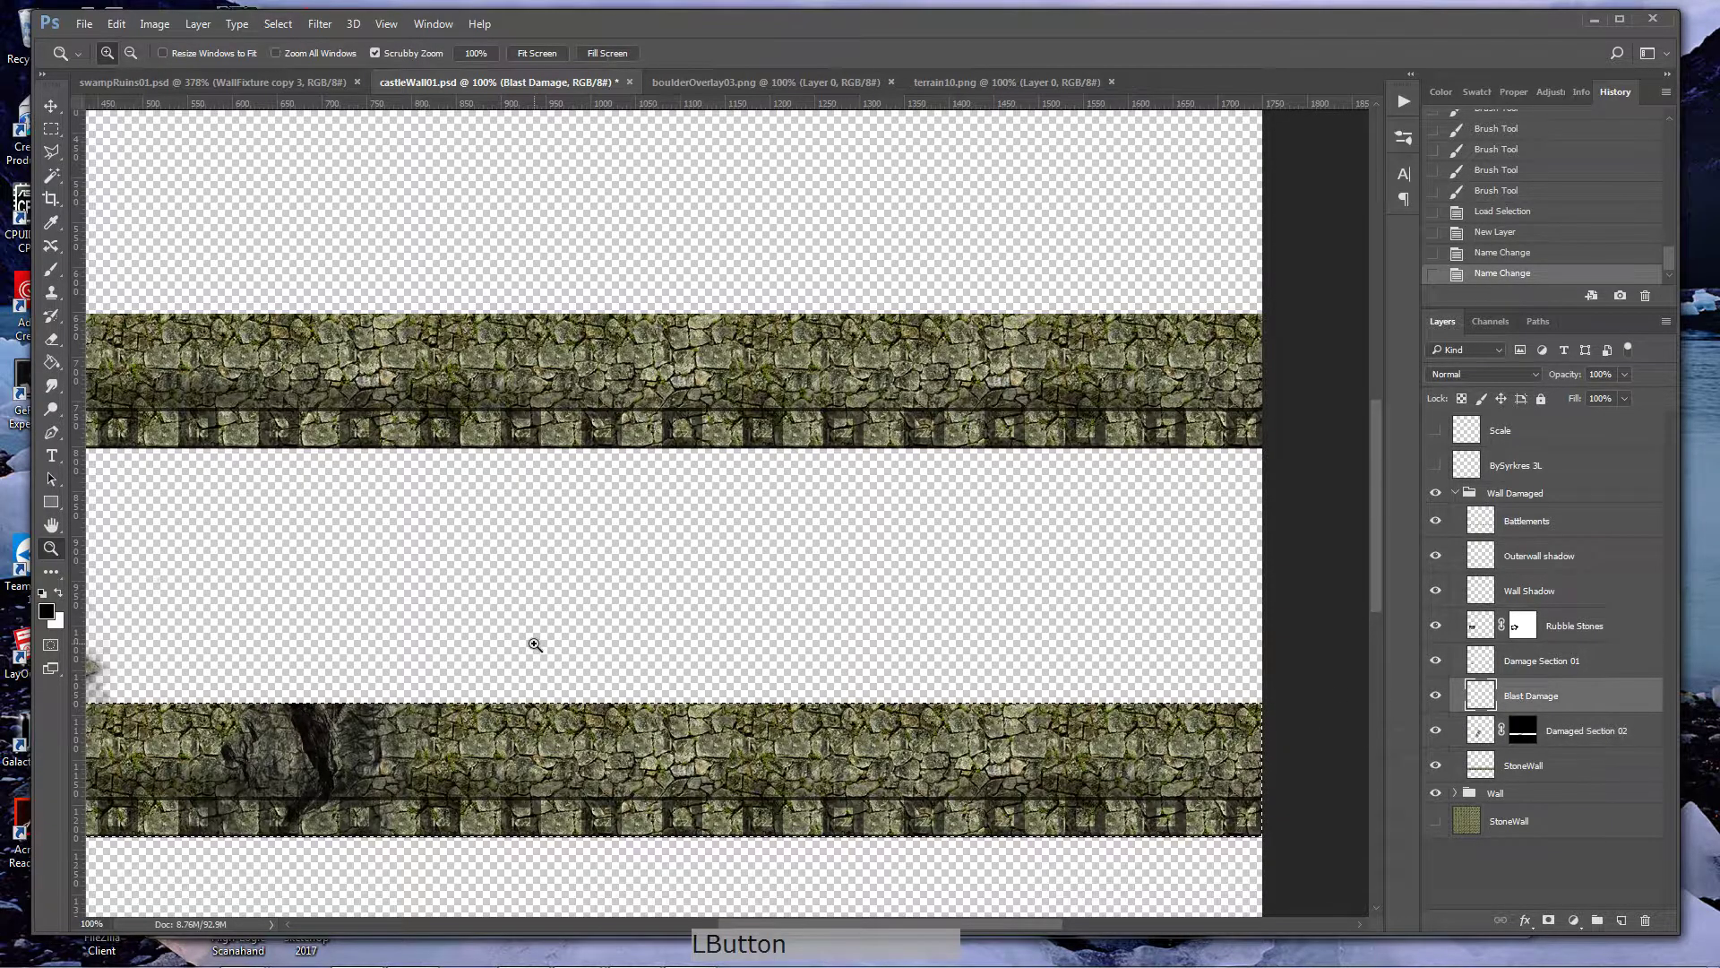
pyautogui.click(53, 272)
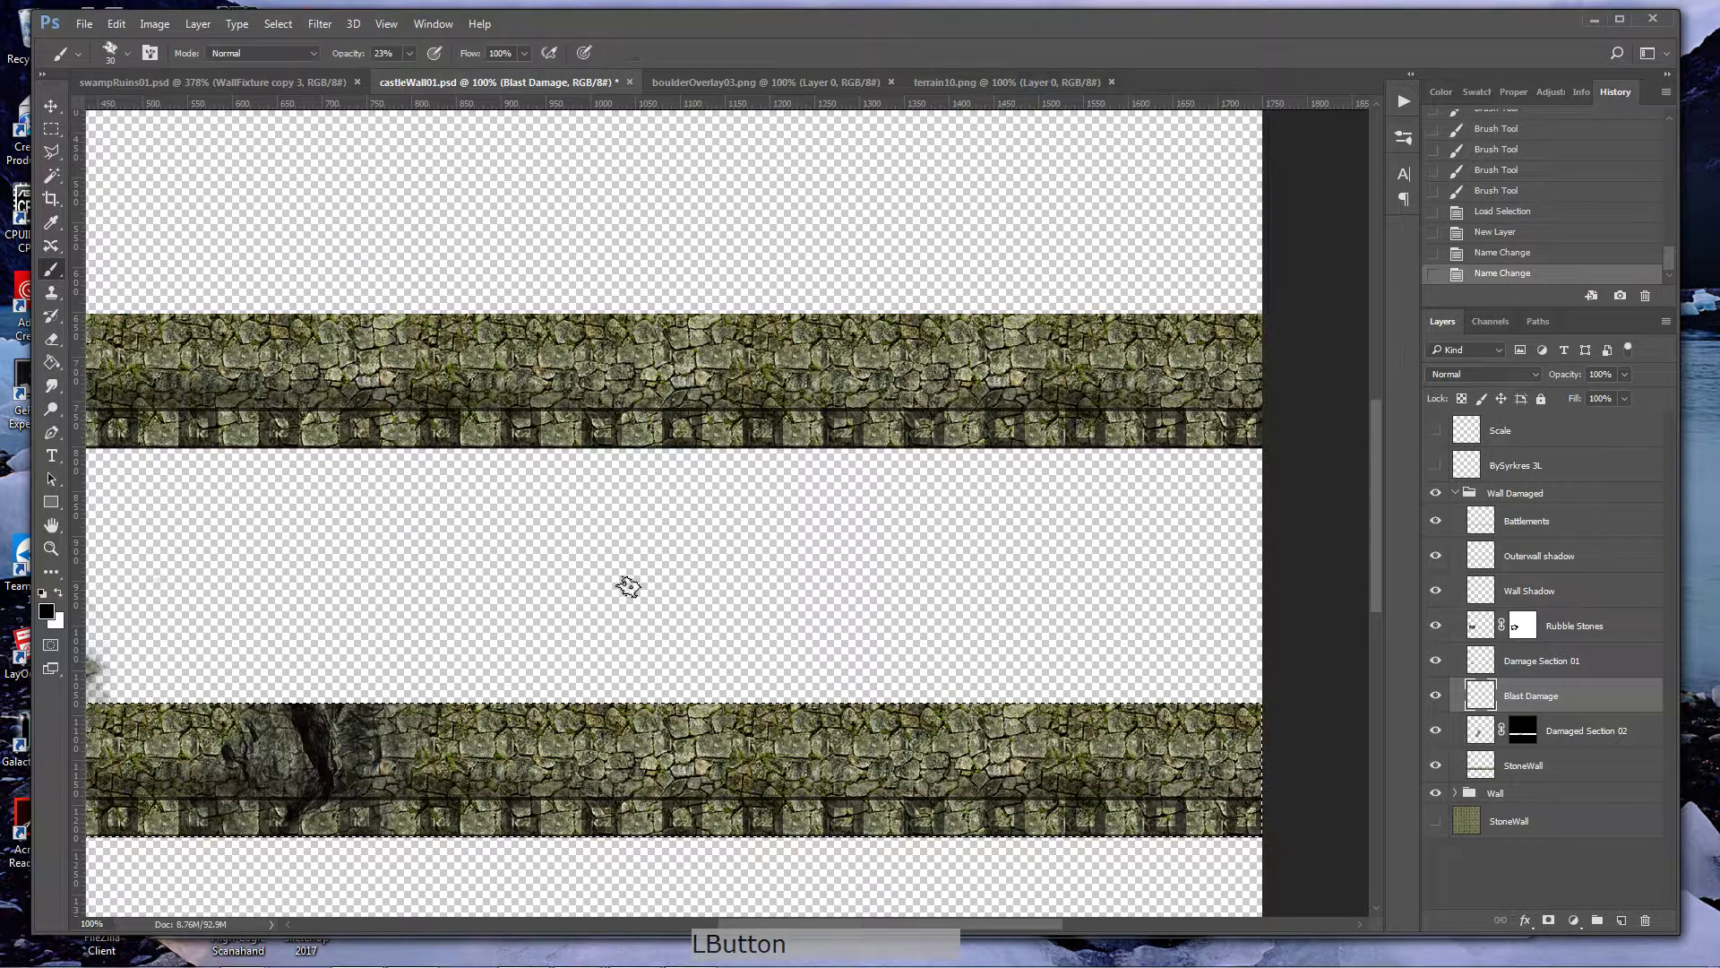
pyautogui.click(744, 712)
pyautogui.click(776, 711)
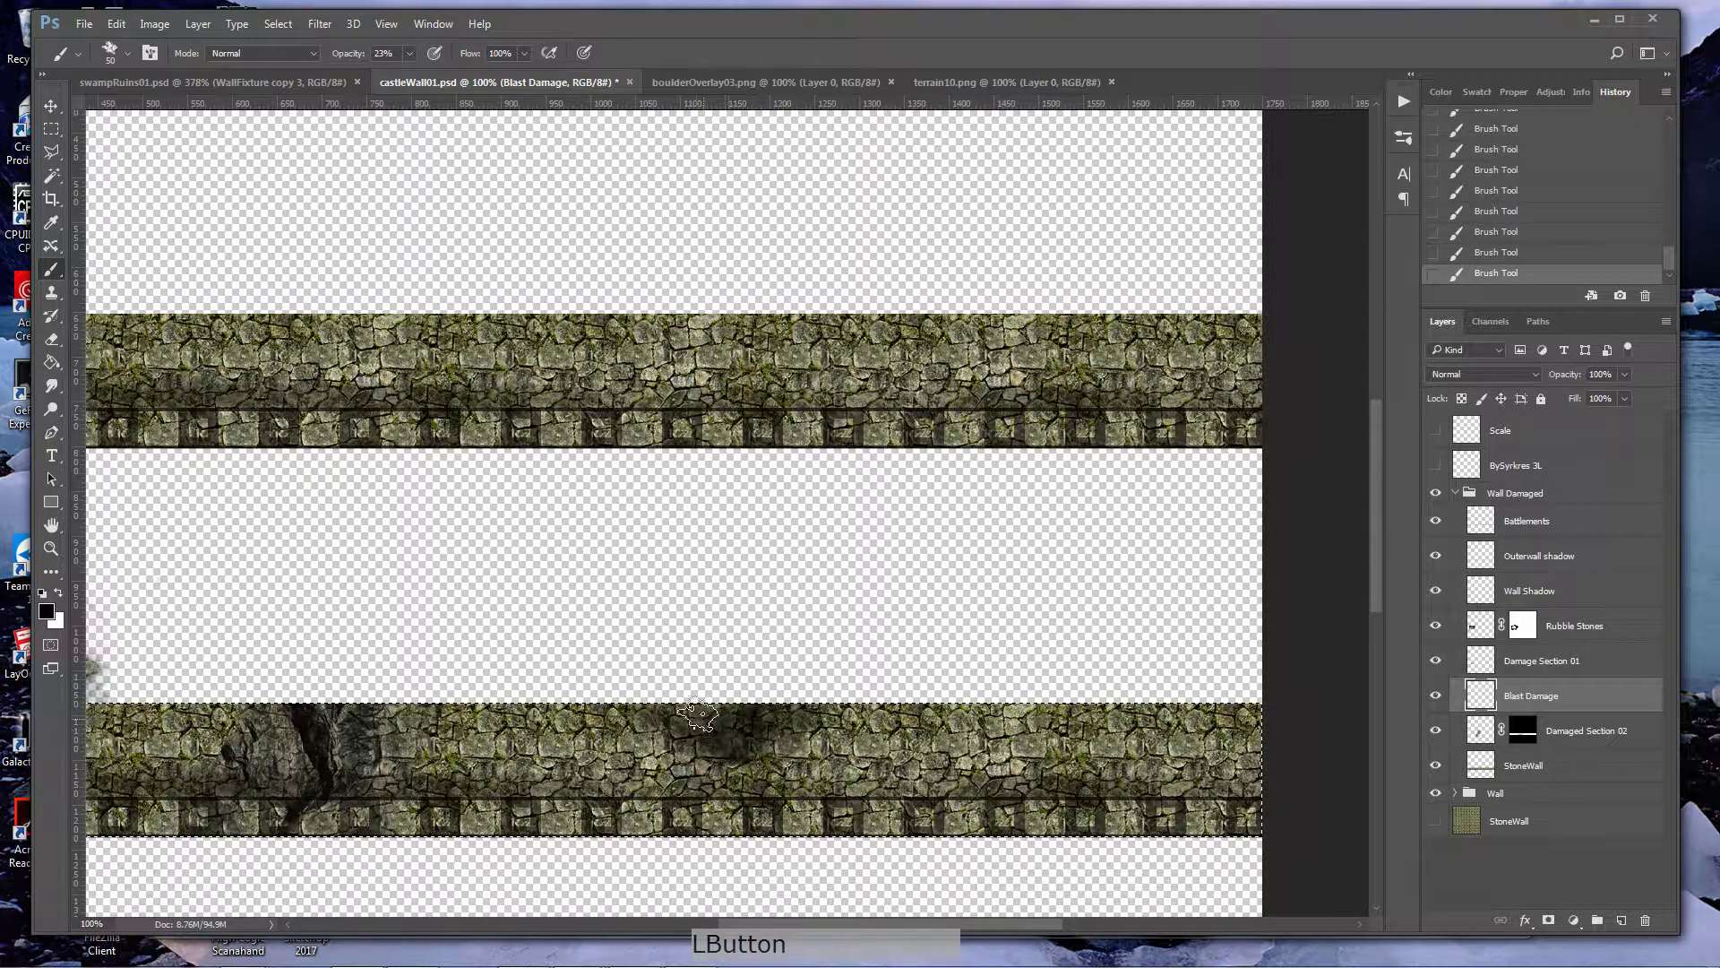
pyautogui.moveTo(718, 733)
pyautogui.mouseDown()
pyautogui.moveTo(770, 723)
pyautogui.moveTo(681, 765)
pyautogui.moveTo(617, 723)
pyautogui.moveTo(717, 778)
pyautogui.moveTo(1127, 749)
pyautogui.moveTo(871, 742)
pyautogui.moveTo(777, 786)
pyautogui.moveTo(906, 734)
pyautogui.moveTo(917, 761)
pyautogui.moveTo(832, 778)
pyautogui.moveTo(1336, 782)
pyautogui.mouseUp()
pyautogui.press('Escape')
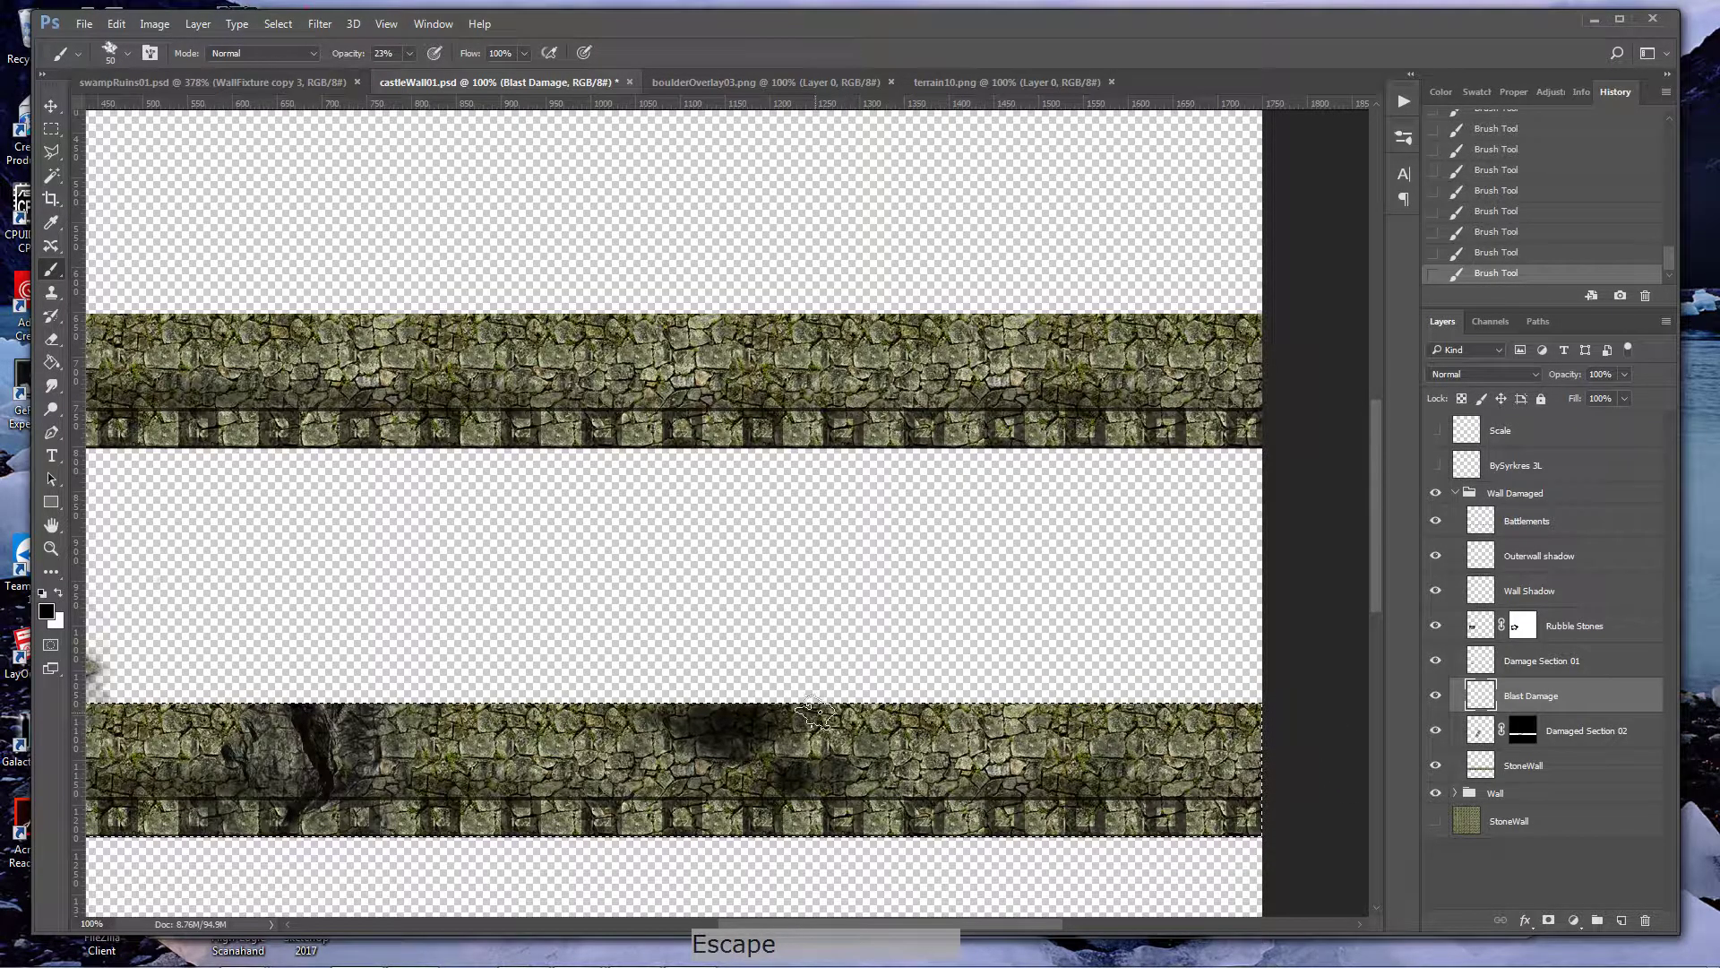
# - Deselect the wall outline and move the Blast Damage scorch marks up onto the upper wall
pyautogui.hotkey('ctrl', '0')
pyautogui.keyDown('ctrl'); pyautogui.click(1483, 697); pyautogui.keyUp('ctrl')
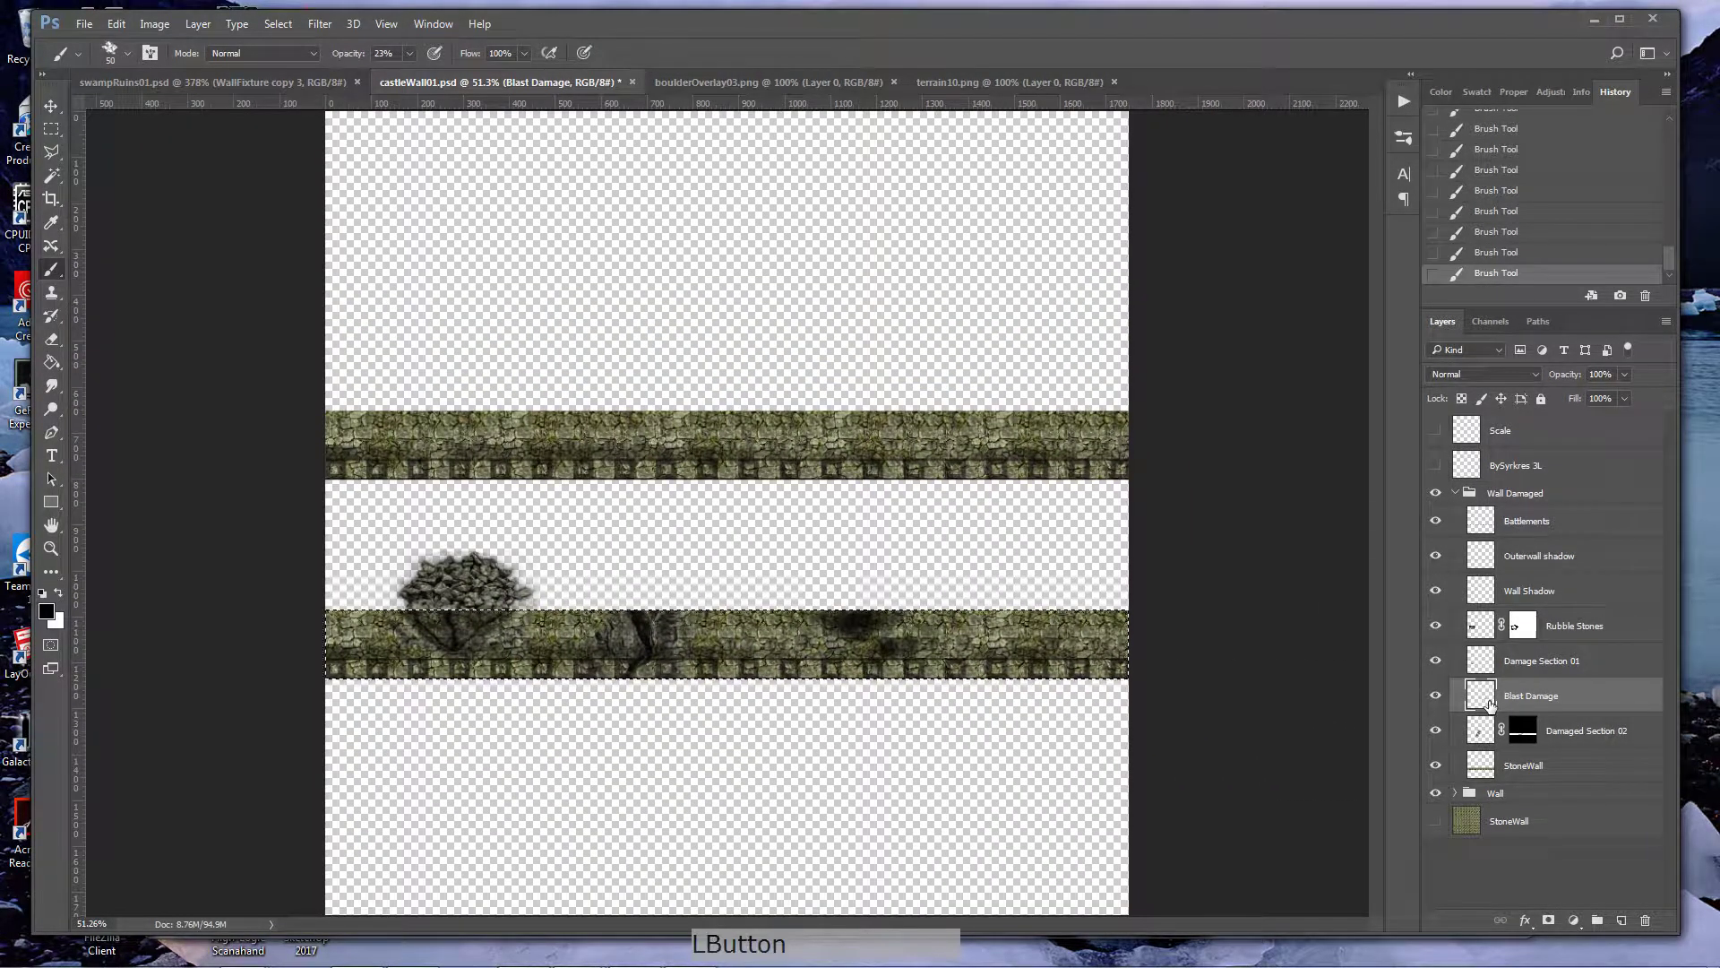
pyautogui.hotkey('ctrl', 'd')
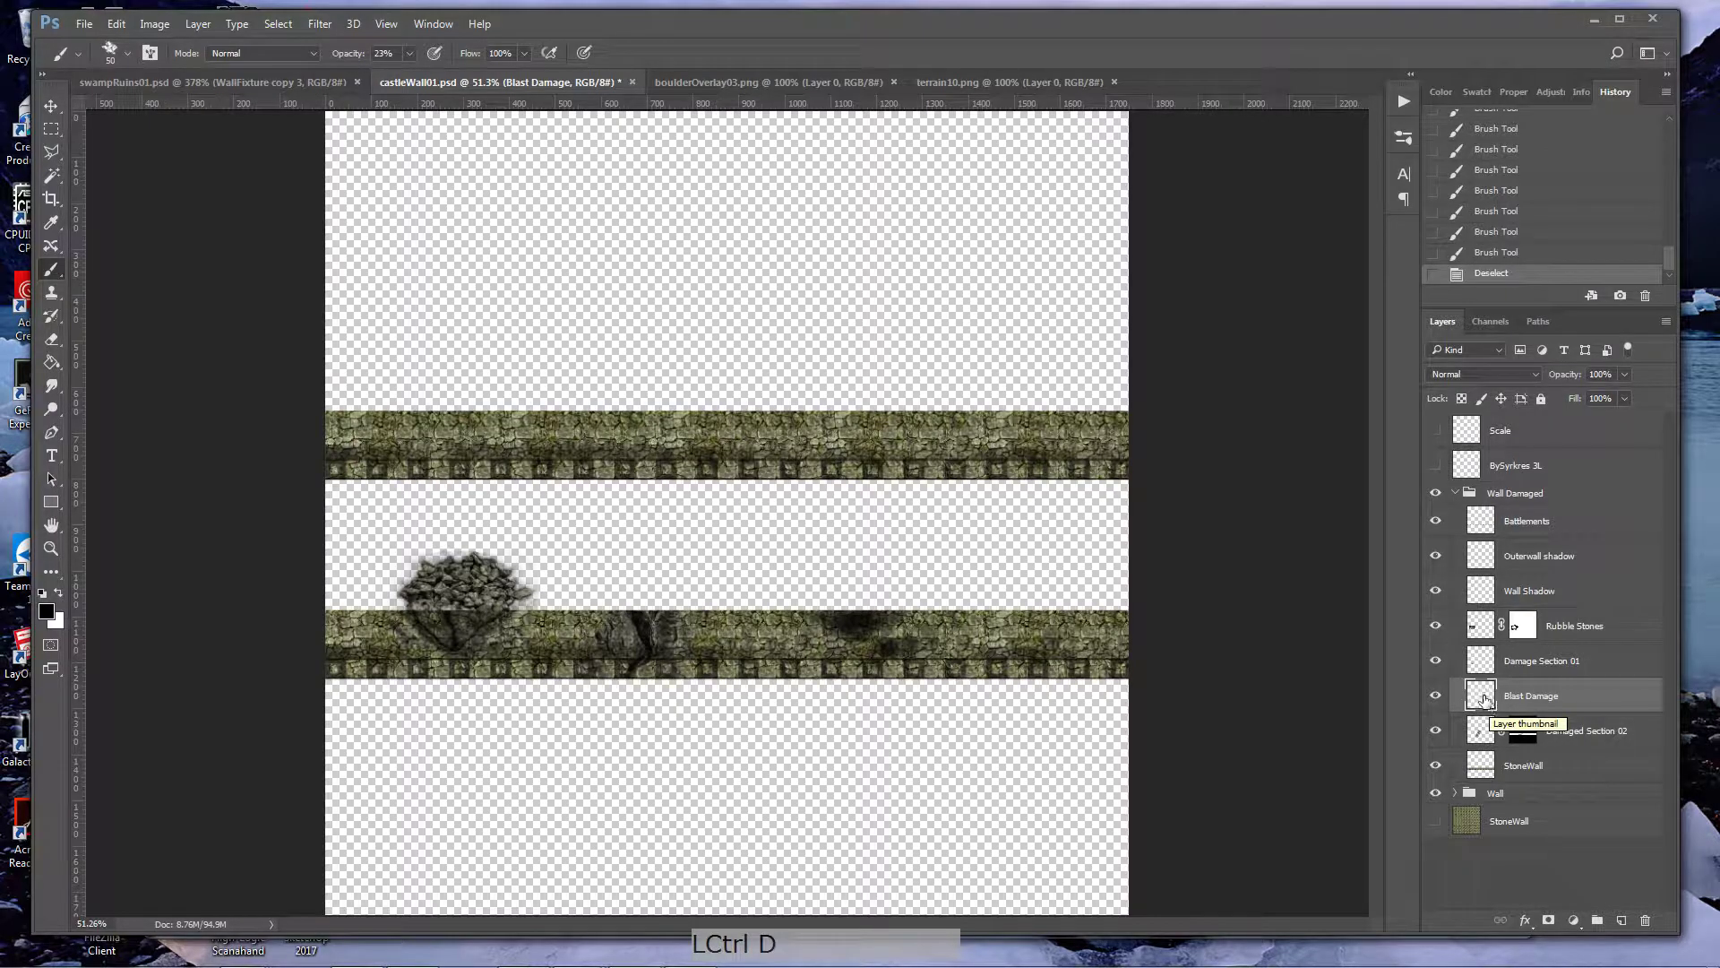
pyautogui.click(1484, 700)
pyautogui.press('v')
pyautogui.hotkey('ctrl', 't')
pyautogui.moveTo(899, 647); pyautogui.dragTo(844, 442)
pyautogui.press('Return')
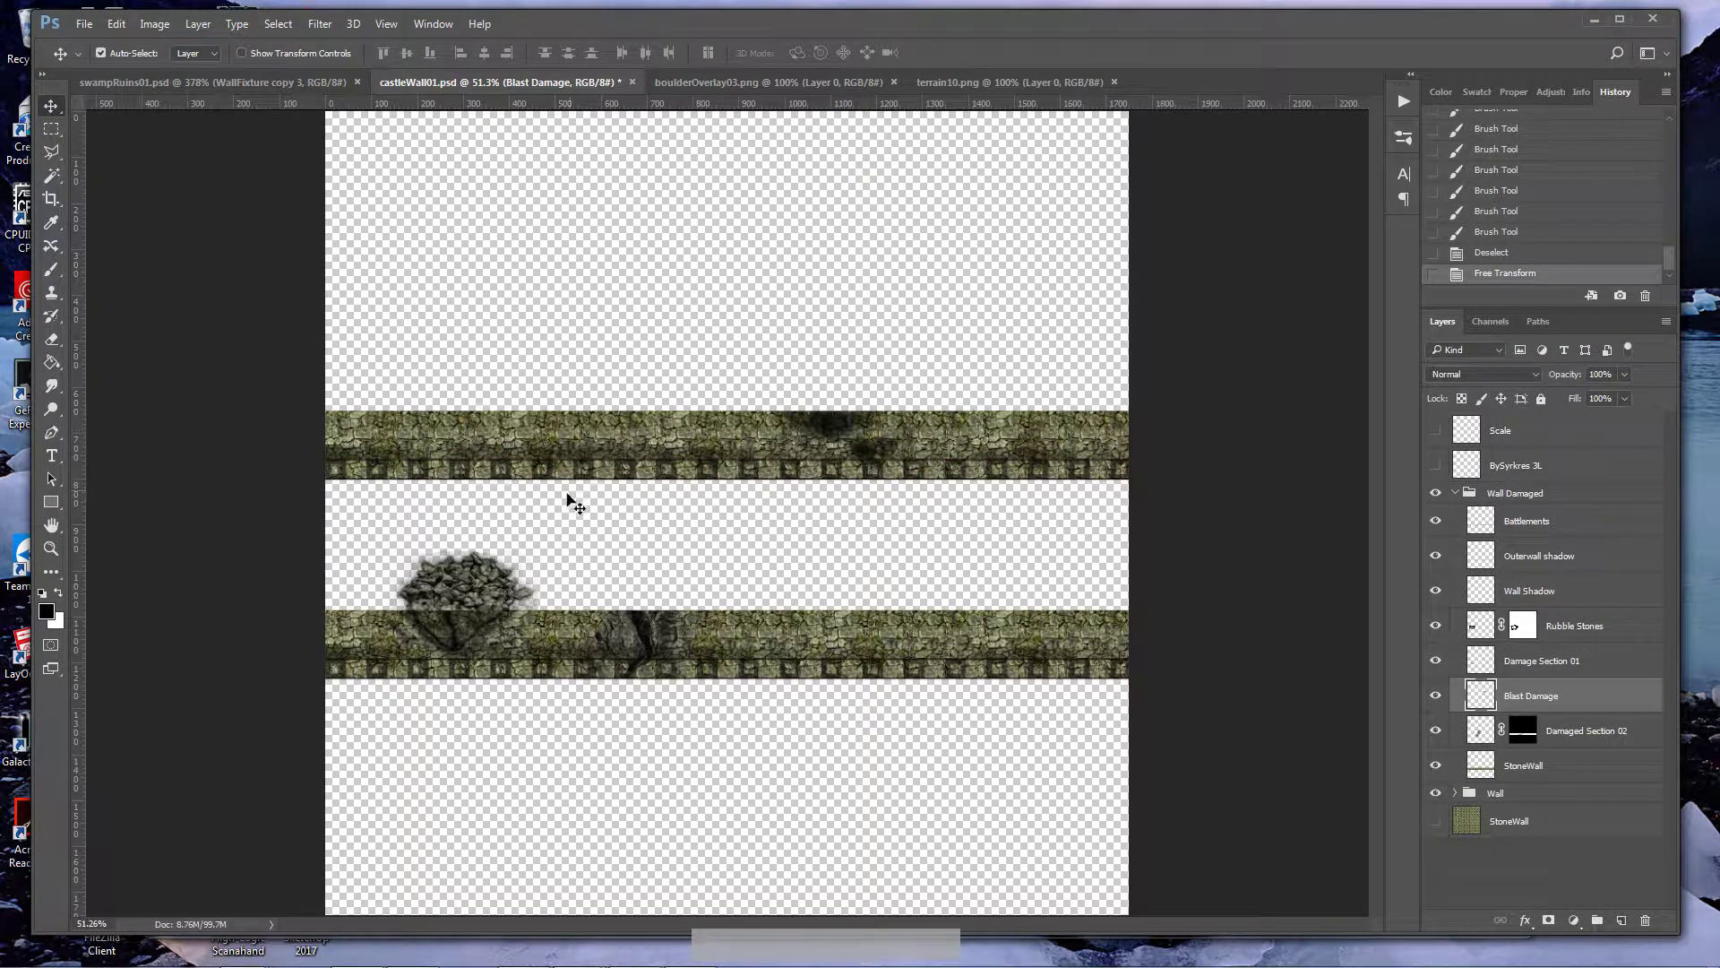
# - Move the rubble stones and the Damage Section 01 cracks up to the left part of the upper wall
pyautogui.click(485, 593)
pyautogui.moveTo(481, 588); pyautogui.dragTo(552, 391)
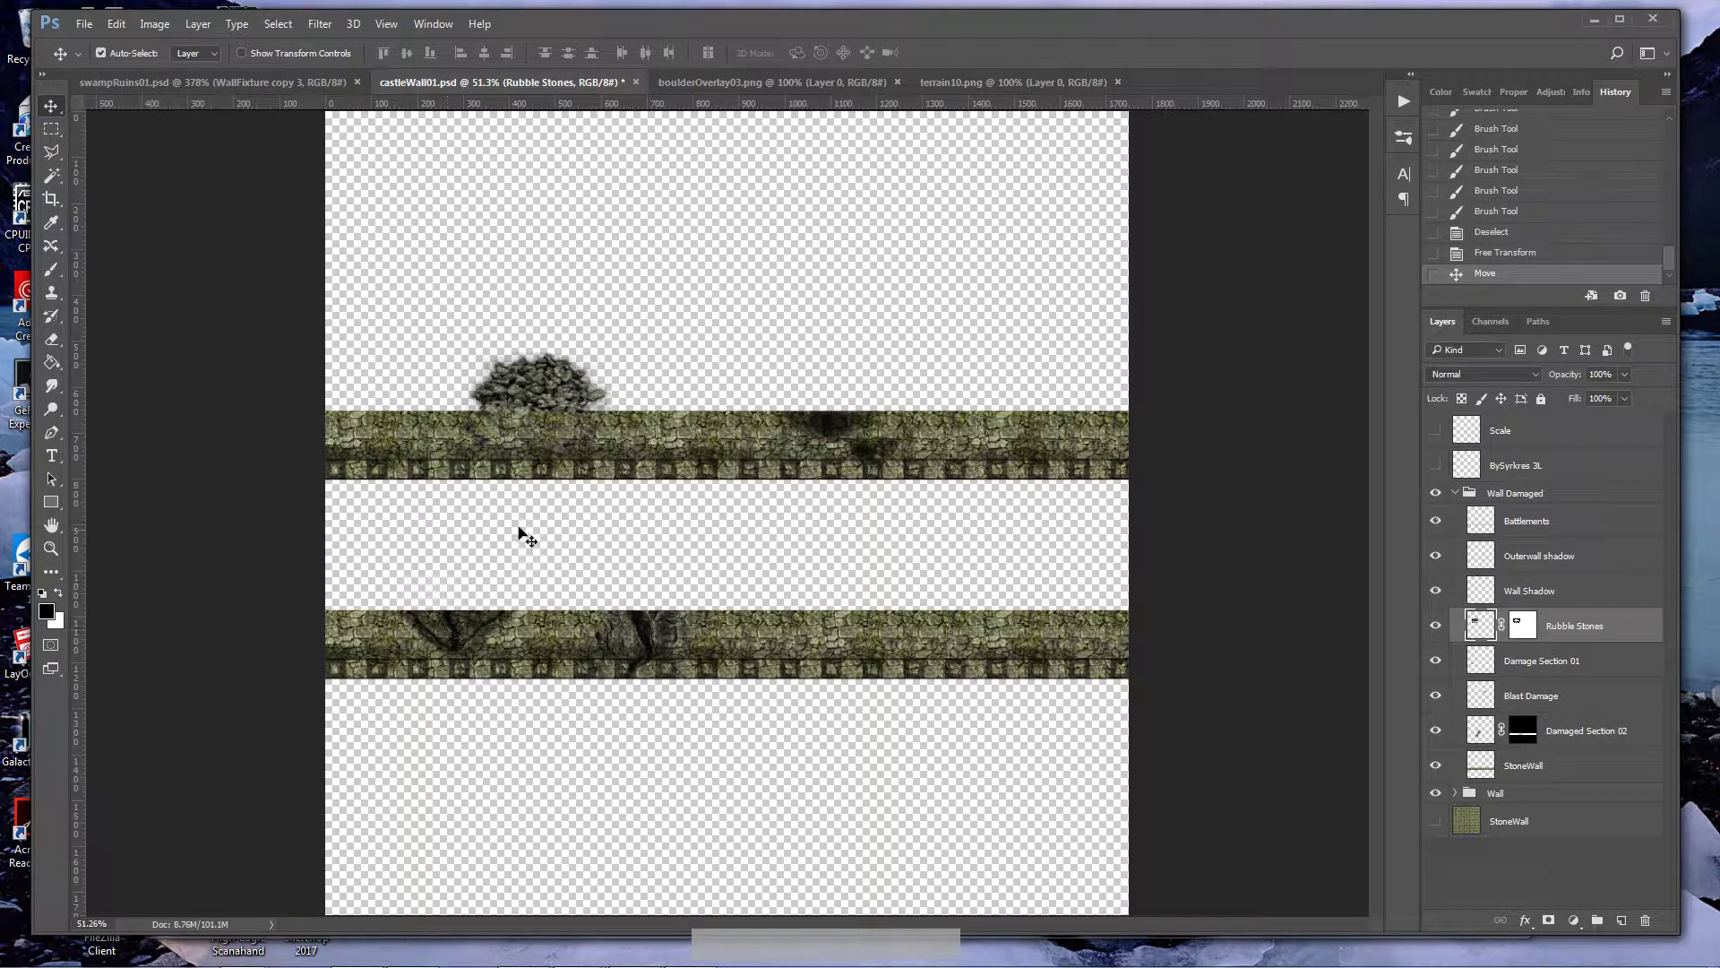
pyautogui.click(461, 638)
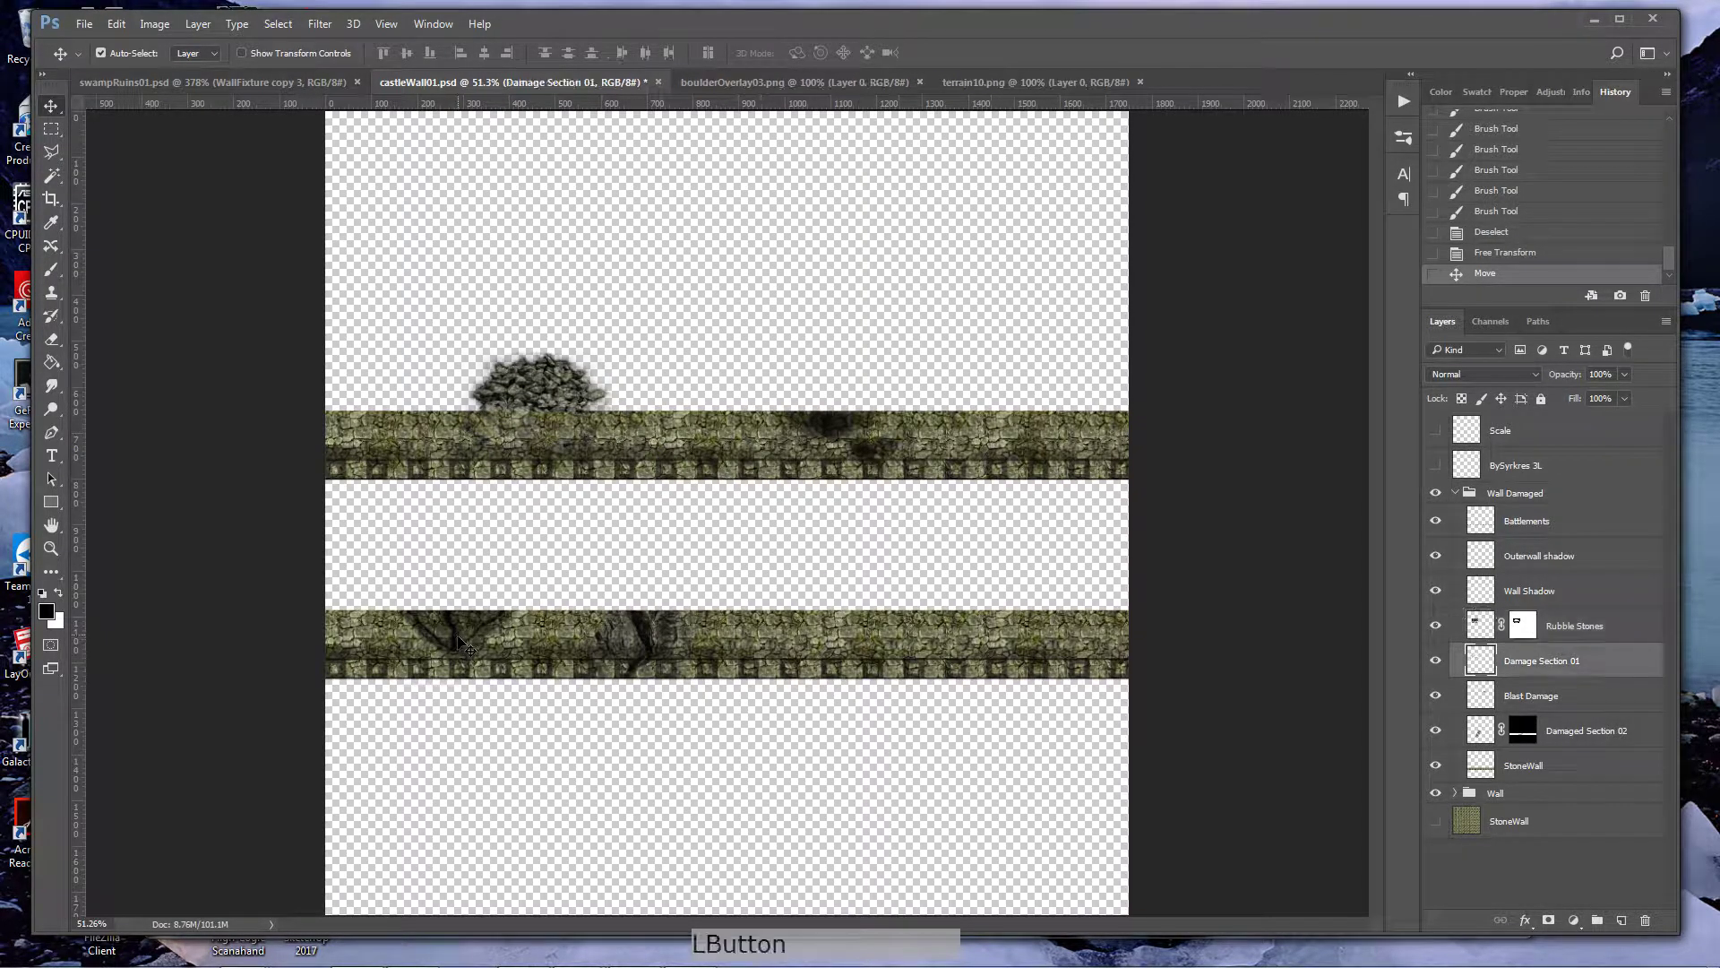
pyautogui.moveTo(460, 642); pyautogui.dragTo(524, 436)
# - Move the Damaged Section 02 crack to the upper wall's right end and place the rubble stones above it
pyautogui.moveTo(651, 641); pyautogui.dragTo(1026, 433)
pyautogui.moveTo(538, 396); pyautogui.dragTo(1019, 390)
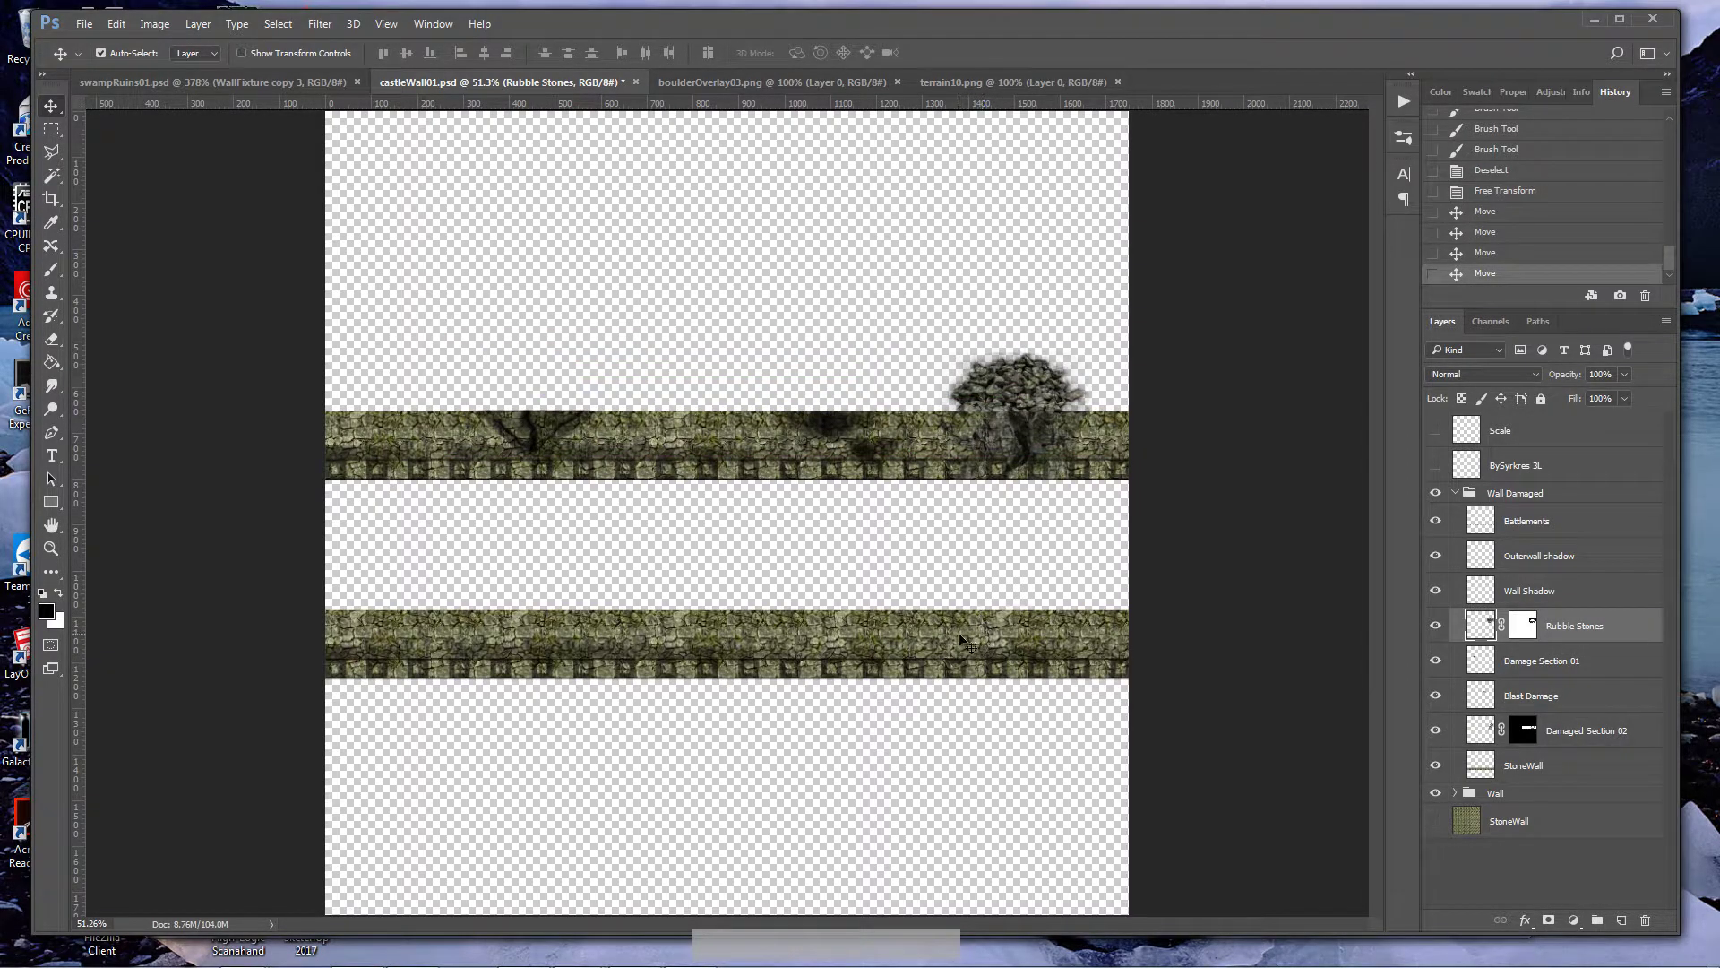